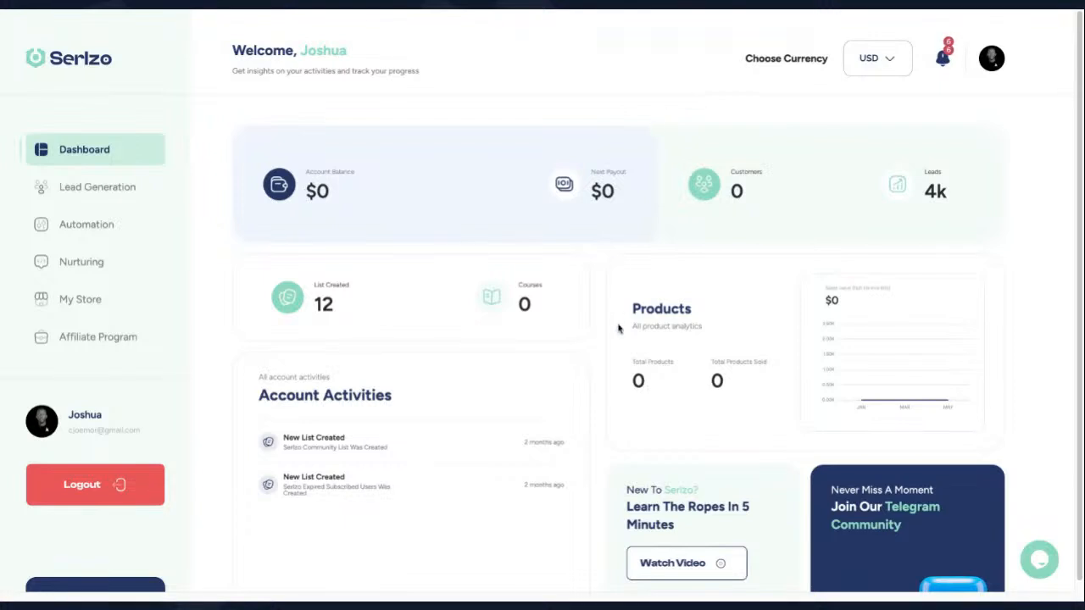
{"action": "scroll", "coordinate": [619, 329], "scroll_direction": "down", "scroll_amount": 2}
{"action": "scroll", "coordinate": [620, 330], "scroll_direction": "up", "scroll_amount": 2}
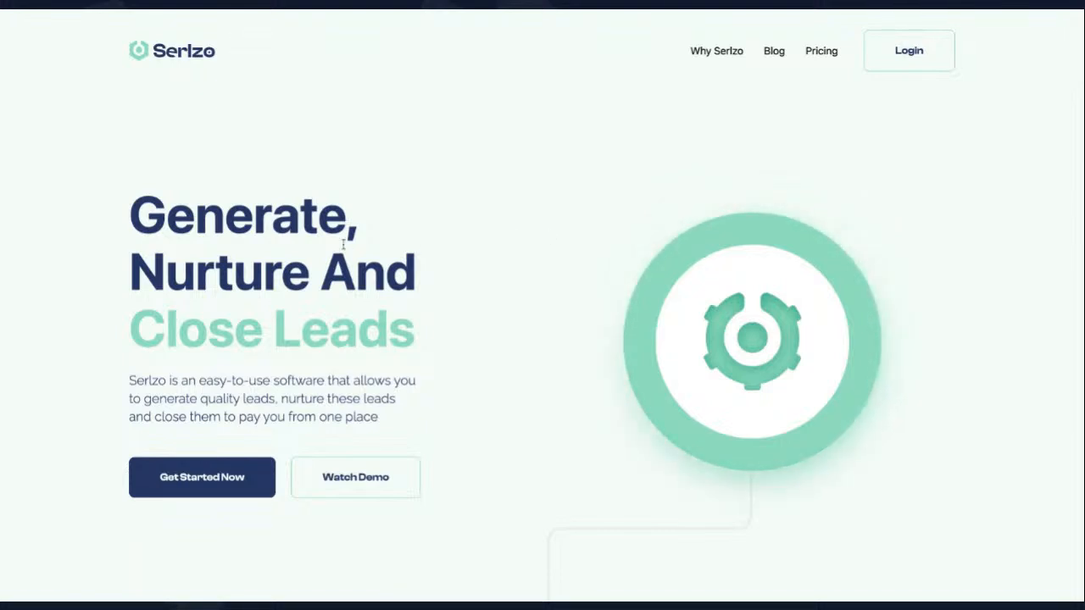
- Read through the Serlzo home page, from the headline to the product-selling section, and return to its start
{"action": "left_click_drag", "start_coordinate": [127, 225], "coordinate": [373, 219]}
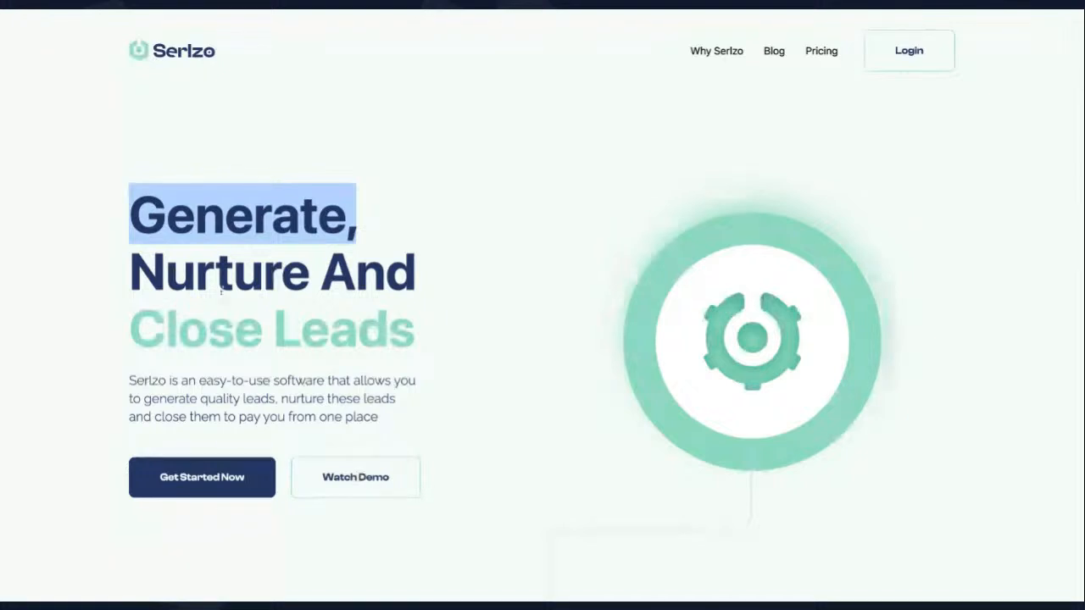
{"action": "left_click", "coordinate": [480, 307]}
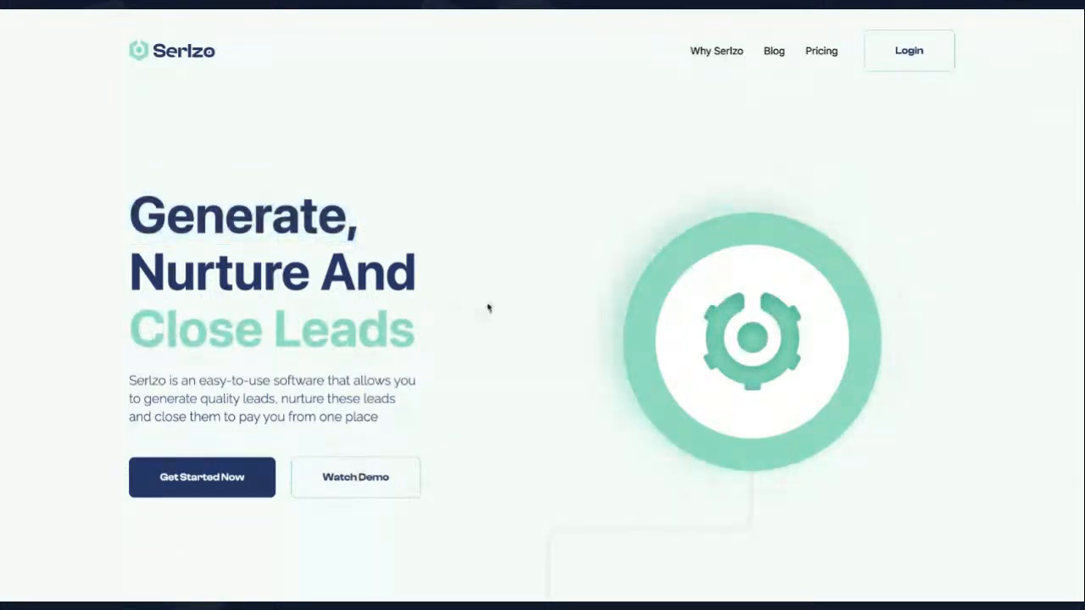
{"action": "scroll", "coordinate": [568, 310], "scroll_direction": "down", "scroll_amount": 2}
{"action": "scroll", "coordinate": [568, 310], "scroll_direction": "down", "scroll_amount": 1}
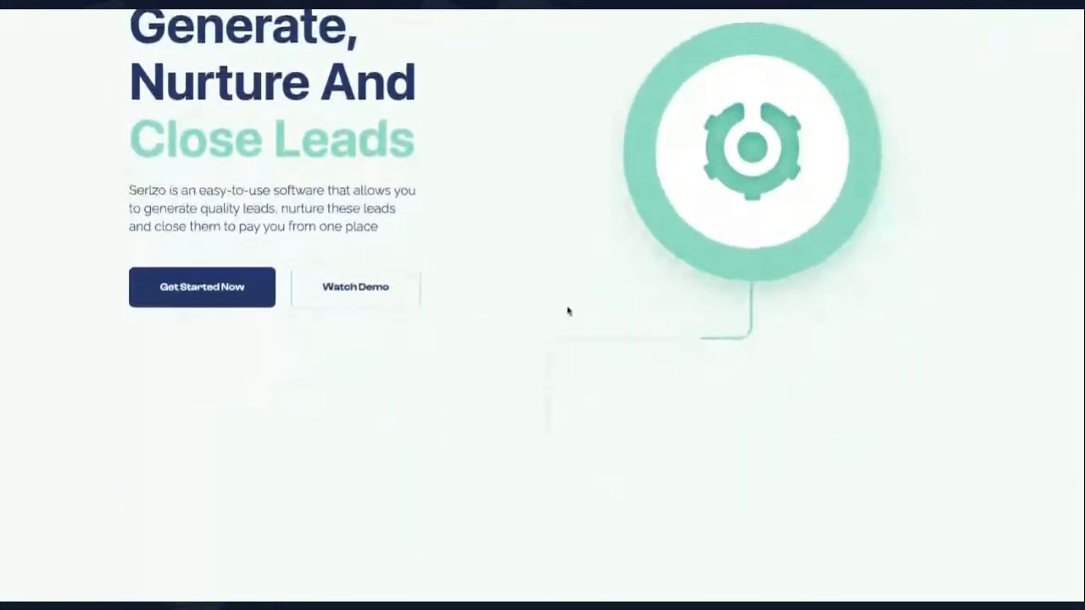
{"action": "scroll", "coordinate": [568, 310], "scroll_direction": "up", "scroll_amount": 1}
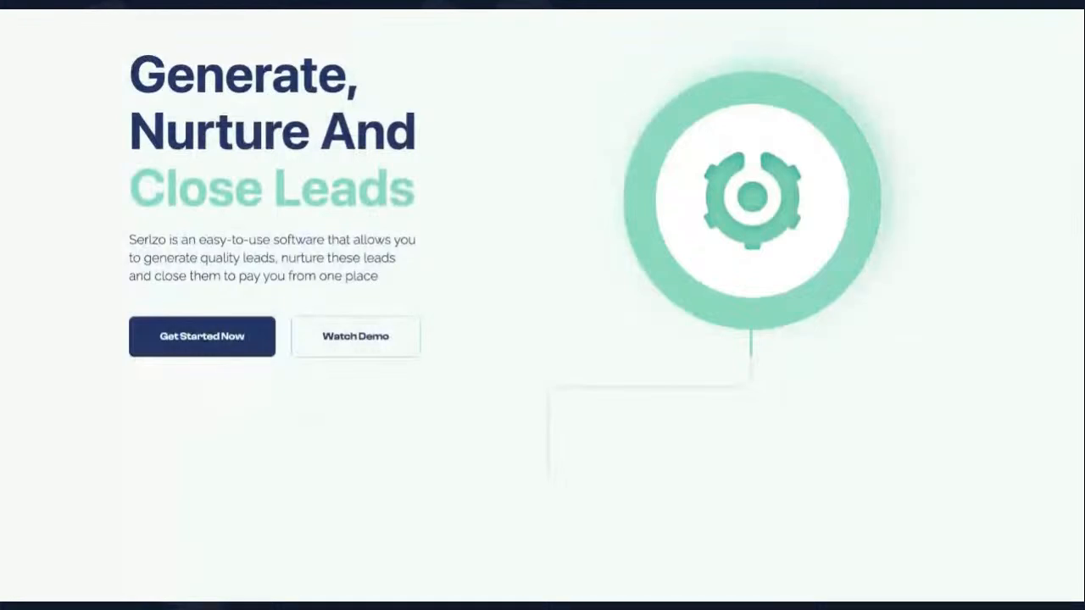
{"action": "scroll", "coordinate": [577, 288], "scroll_direction": "down", "scroll_amount": 10}
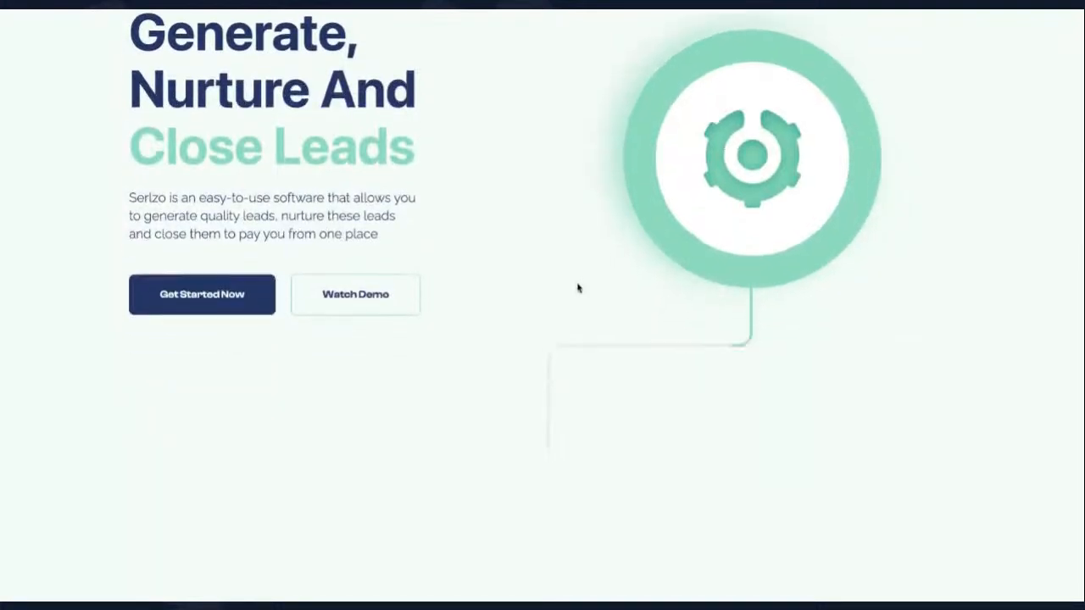
{"action": "scroll", "coordinate": [542, 305], "scroll_direction": "down", "scroll_amount": 7}
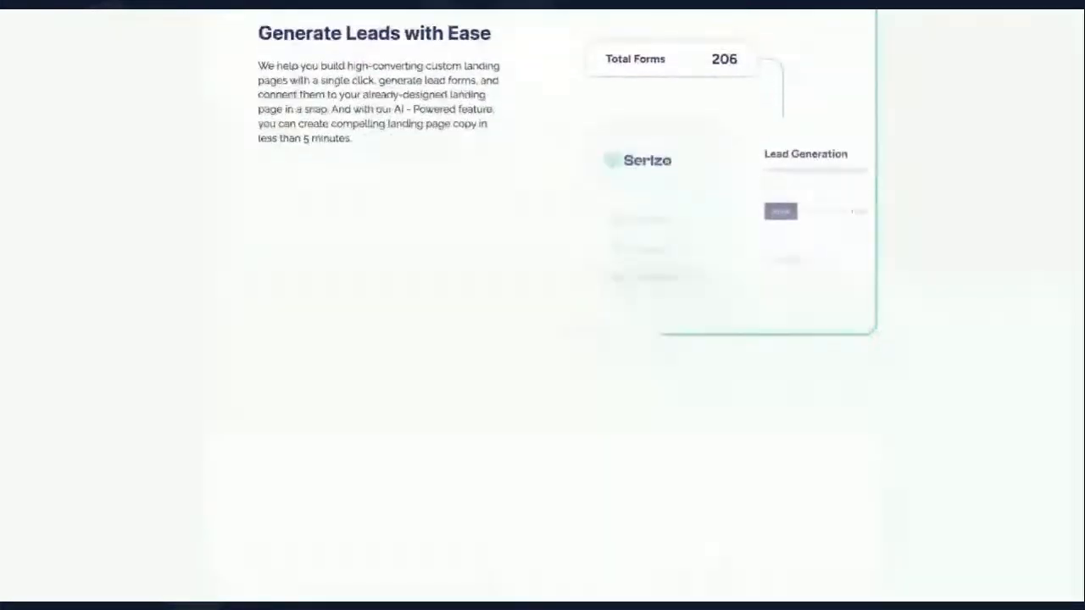
{"action": "scroll", "coordinate": [542, 305], "scroll_direction": "down", "scroll_amount": 6}
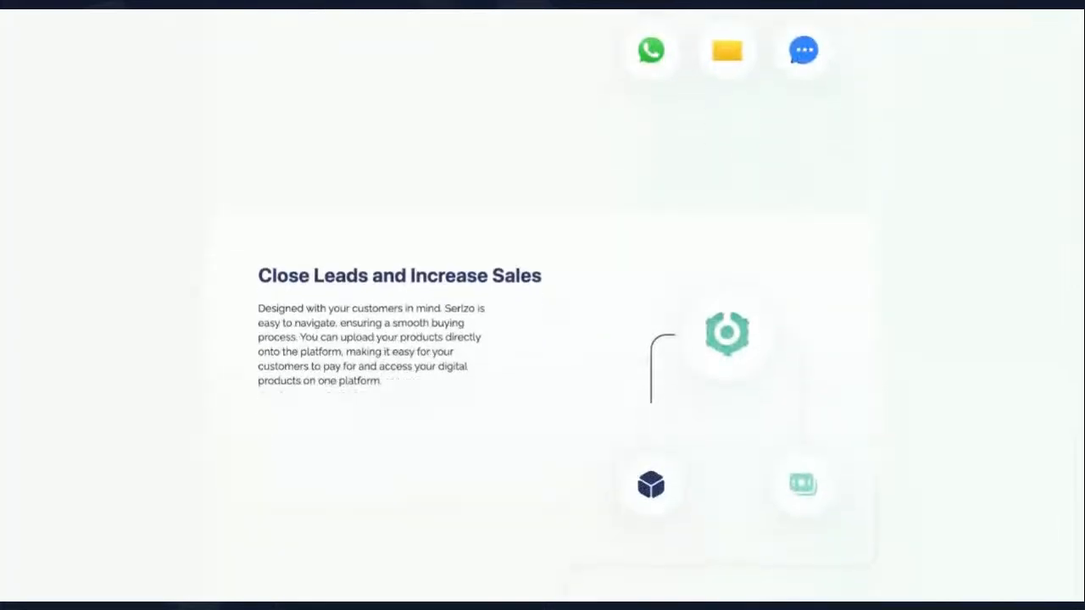
{"action": "scroll", "coordinate": [543, 305], "scroll_direction": "down", "scroll_amount": 10}
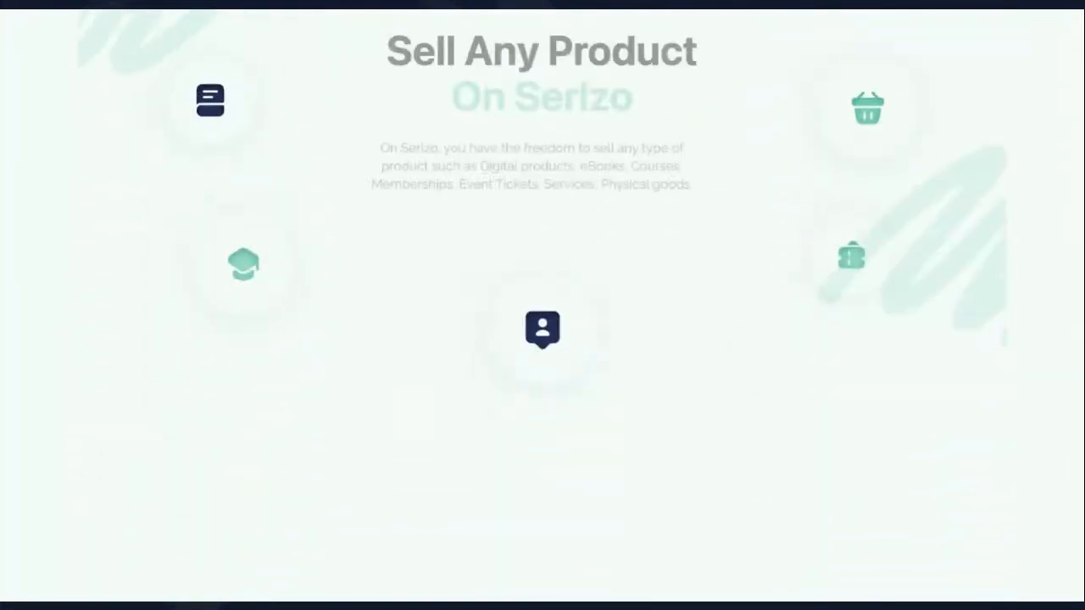
{"action": "scroll", "coordinate": [607, 240], "scroll_direction": "up", "scroll_amount": 20}
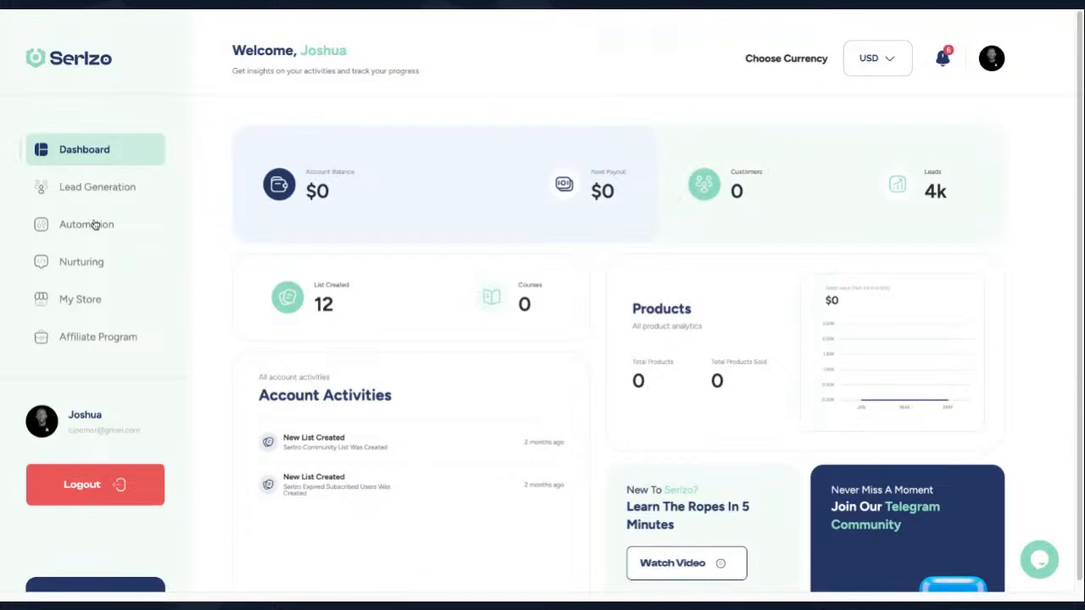
- Open the DFY Lead Pages within the Lead Generation section
{"action": "left_click", "coordinate": [108, 189]}
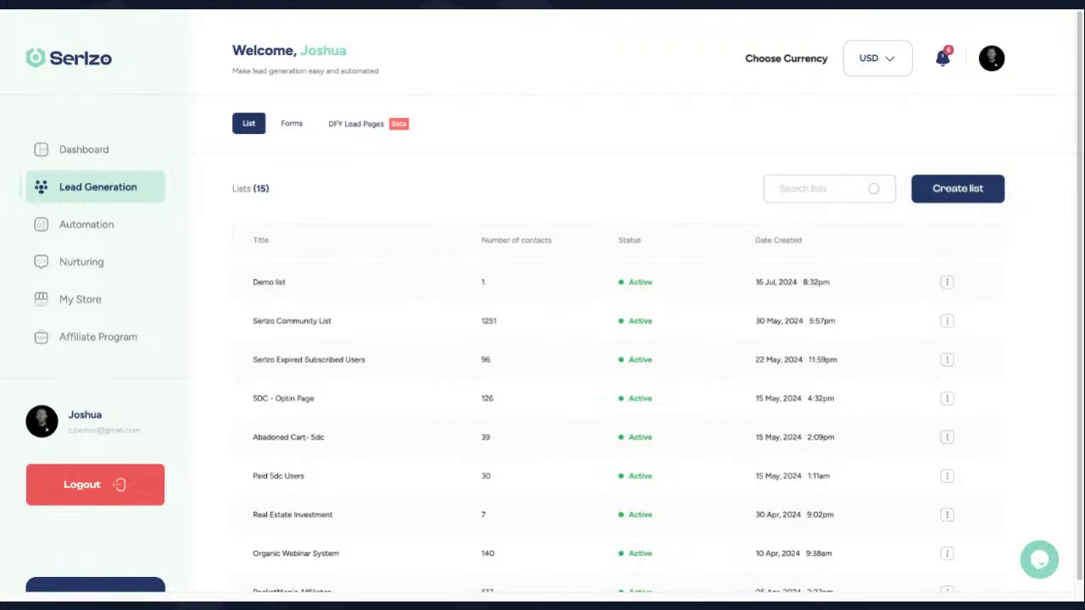
{"action": "left_click", "coordinate": [367, 125]}
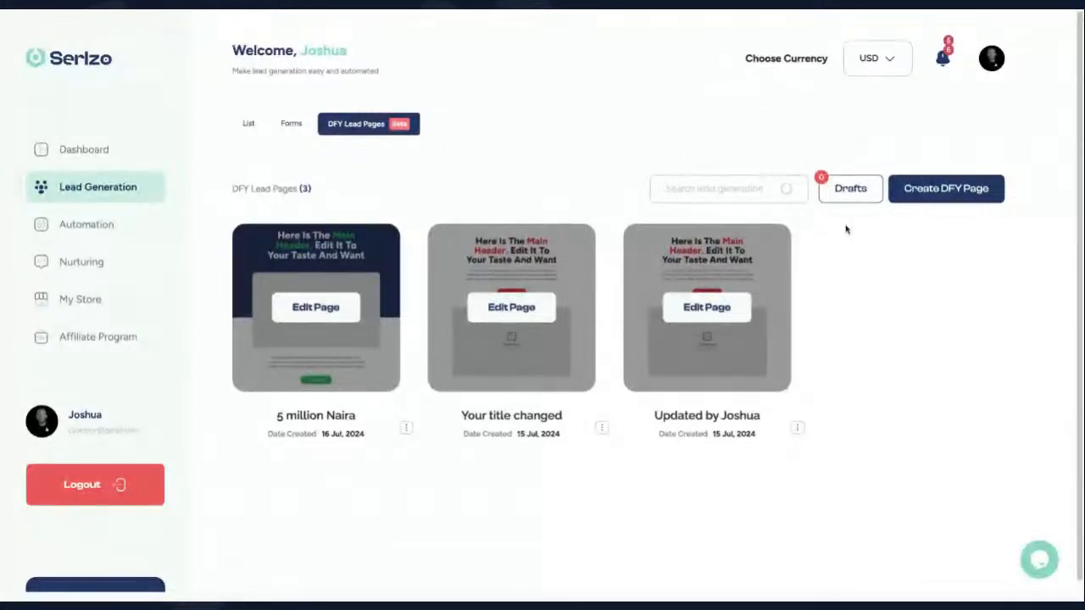
{"action": "left_click", "coordinate": [946, 190]}
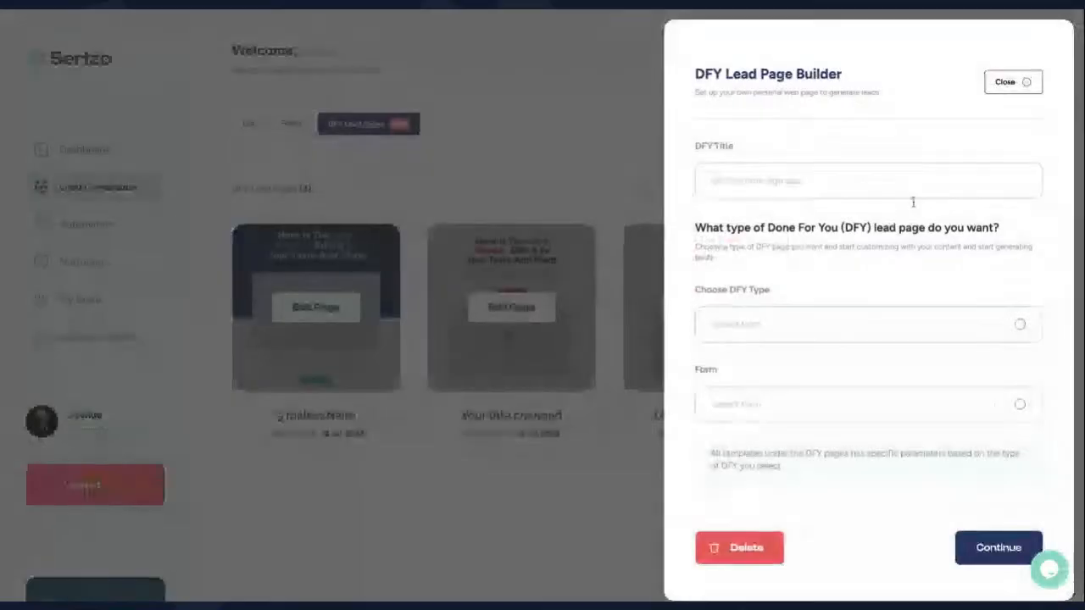
{"action": "left_click", "coordinate": [743, 180]}
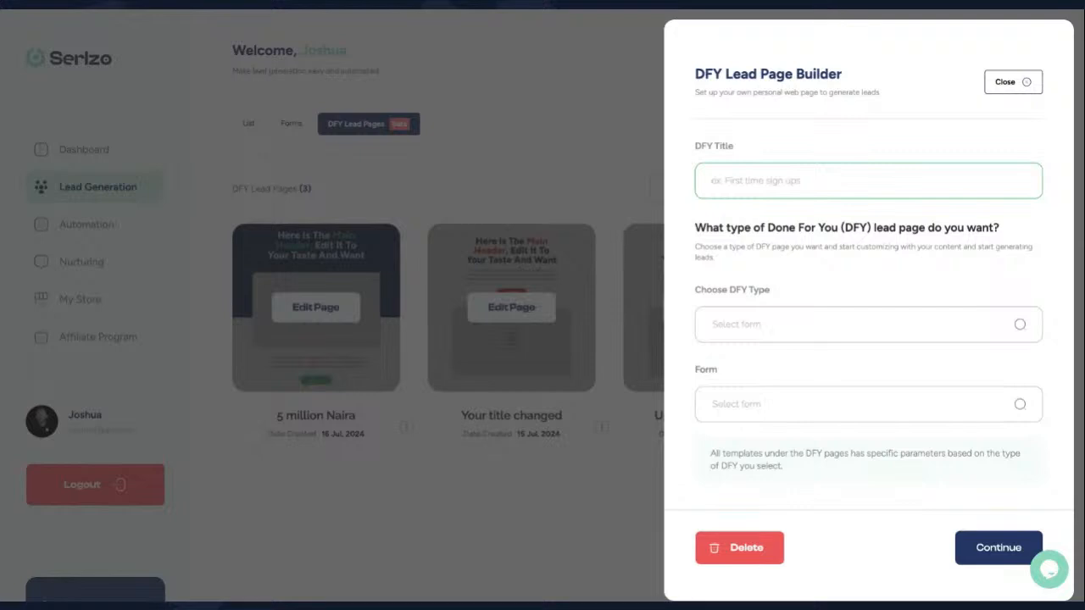
{"action": "type", "text": "Serlzo Community"}
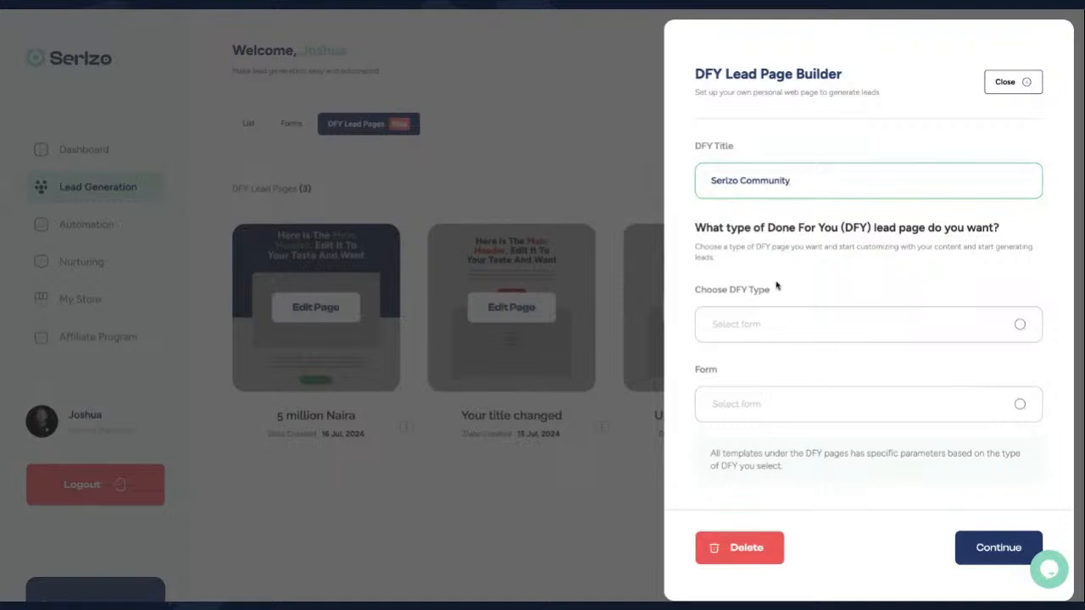
{"action": "left_click", "coordinate": [778, 320]}
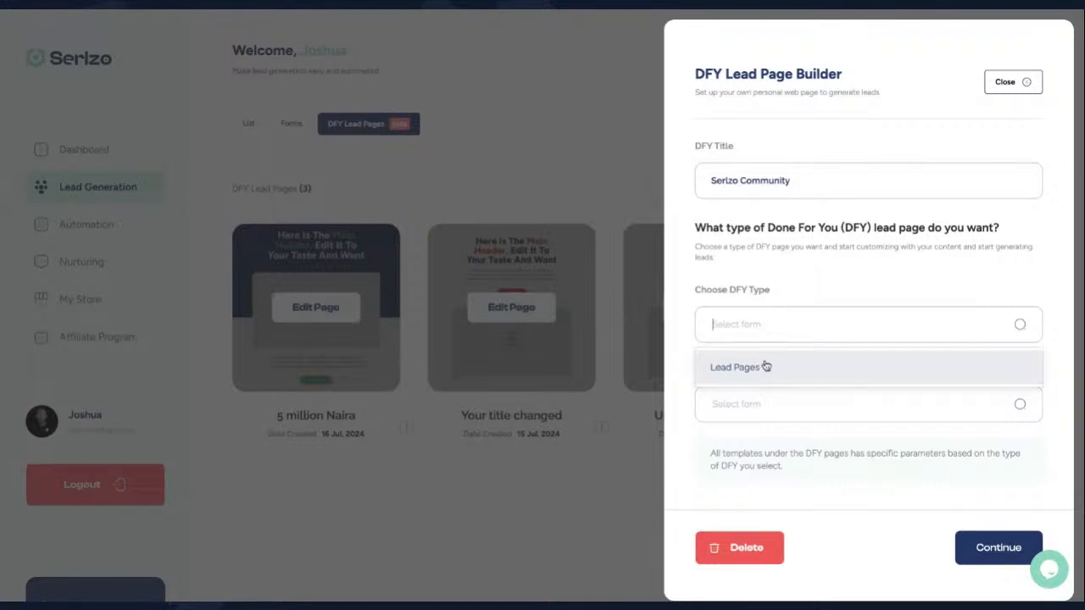
{"action": "left_click", "coordinate": [802, 368]}
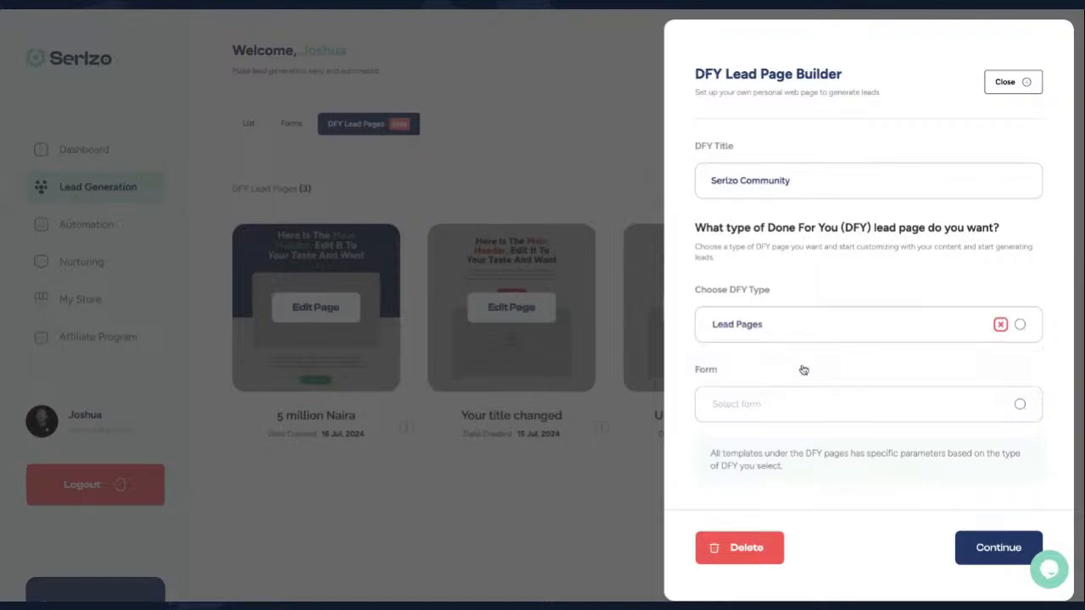
{"action": "left_click", "coordinate": [800, 406]}
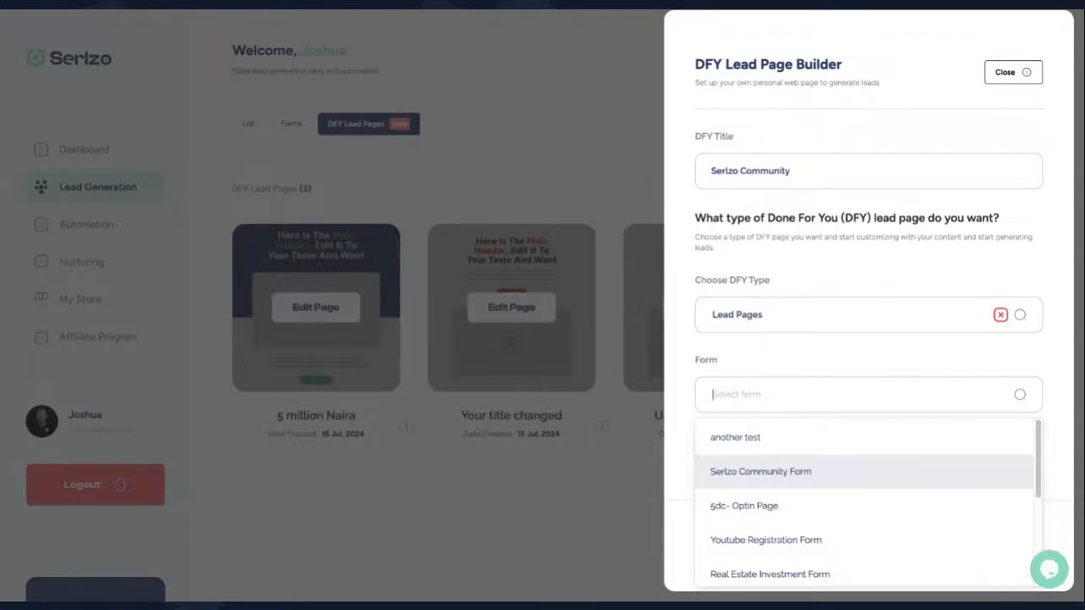
{"action": "left_click", "coordinate": [783, 480]}
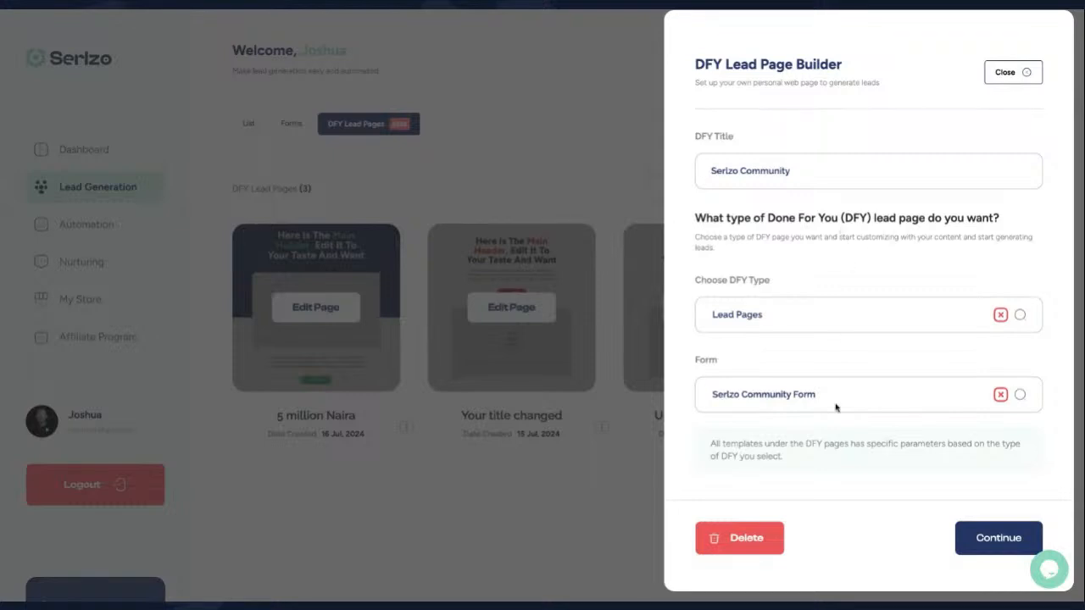
{"action": "left_click", "coordinate": [1005, 73]}
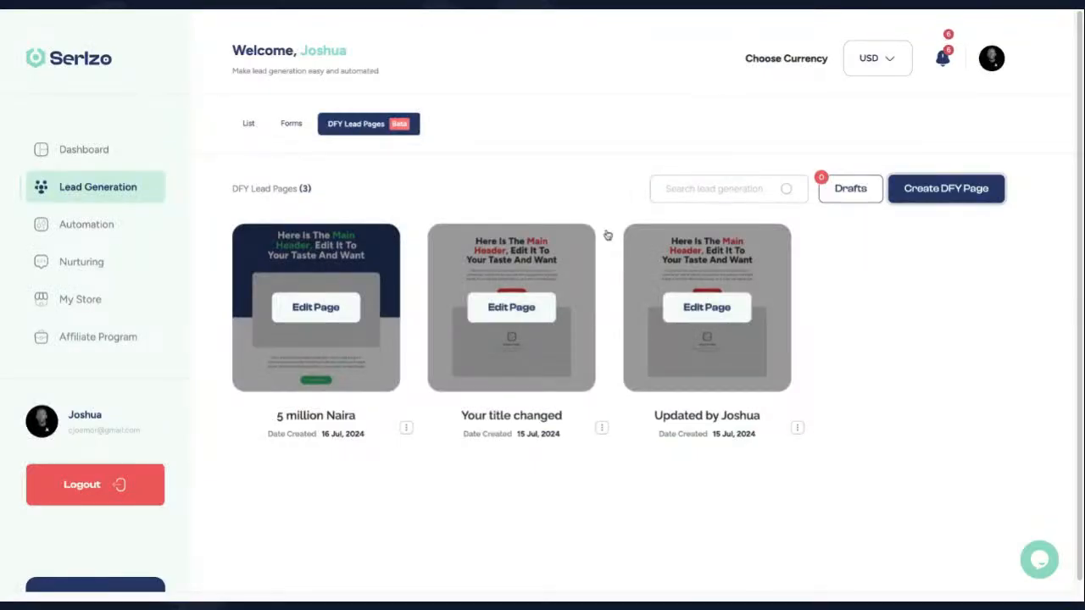
- Start a new form in the Lead Generation forms and title it "Serlzo community form 2"
{"action": "left_click", "coordinate": [289, 125]}
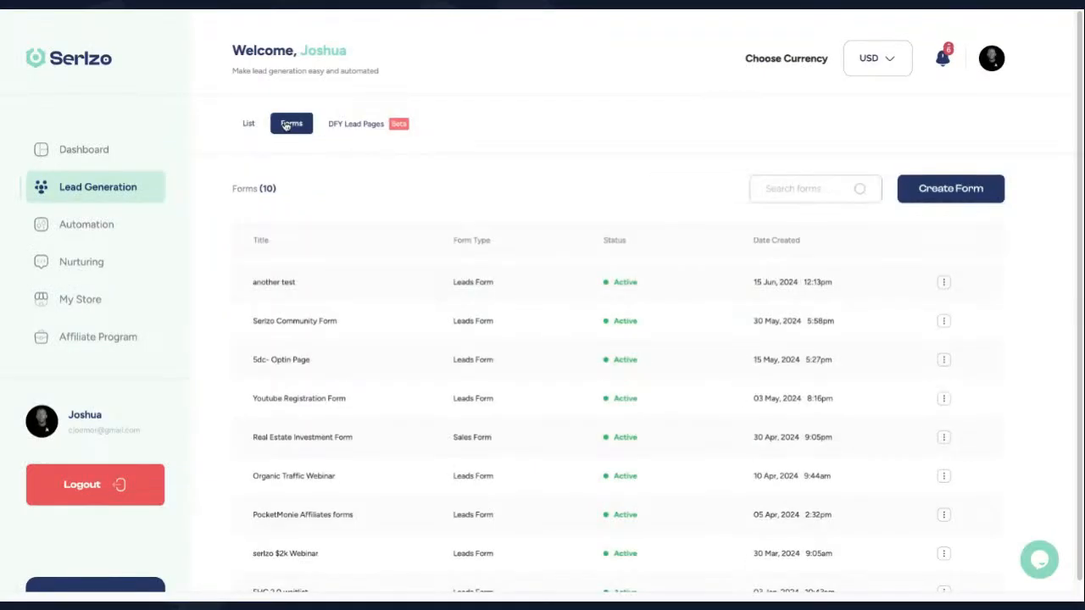
{"action": "left_click", "coordinate": [952, 197]}
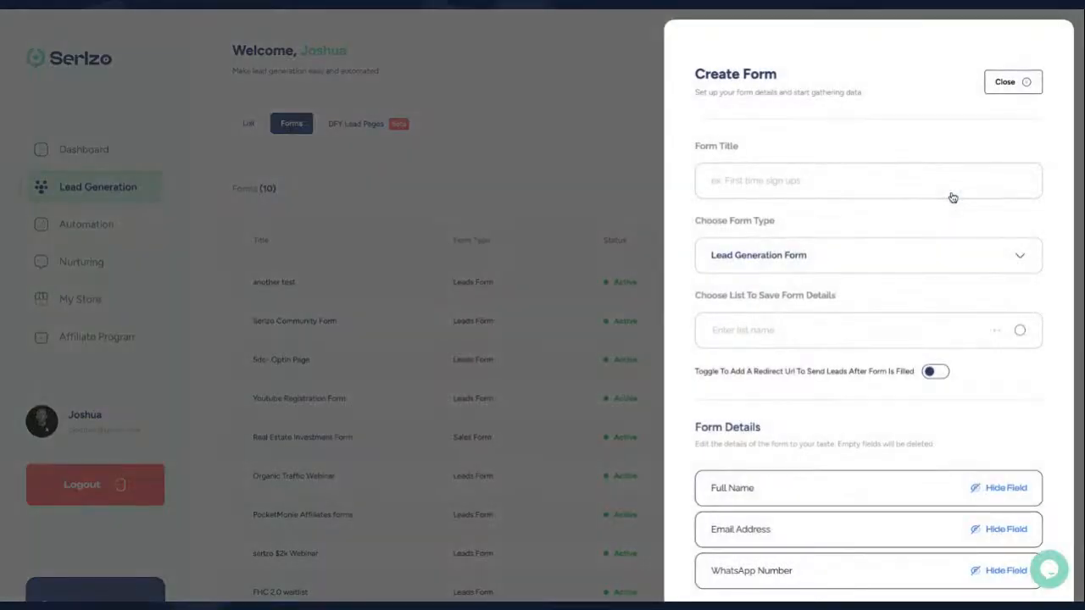
{"action": "left_click", "coordinate": [864, 181]}
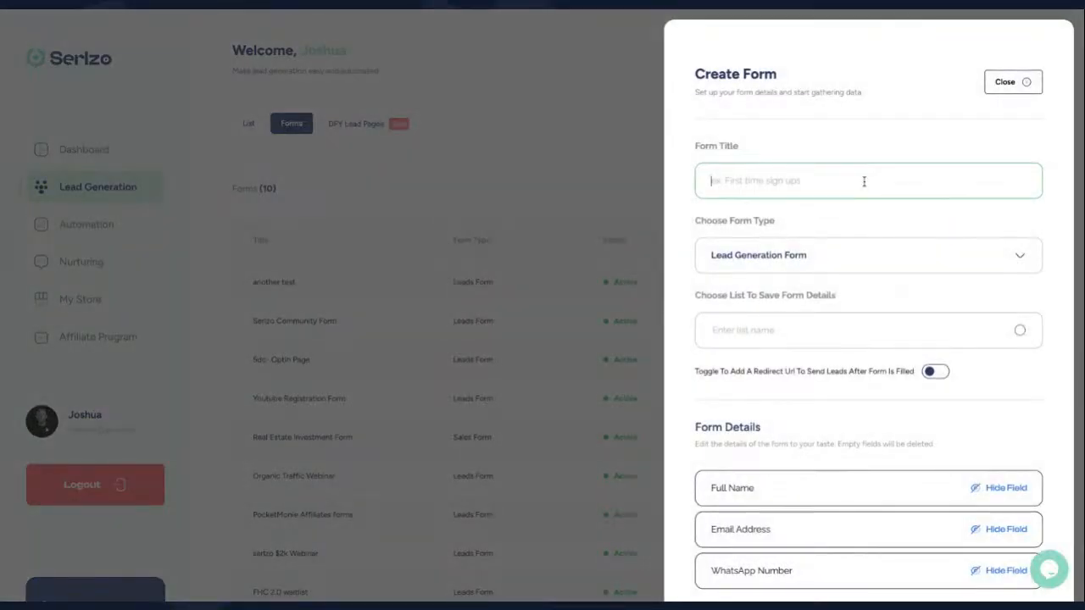
{"action": "type", "text": "Serlz"}
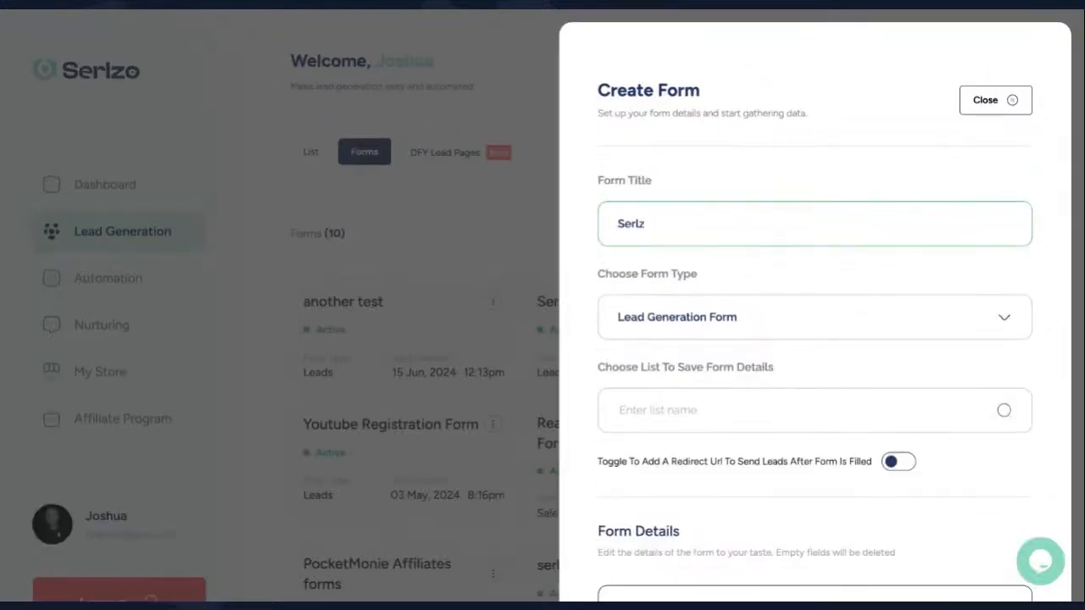
{"action": "type", "text": "o community form 2"}
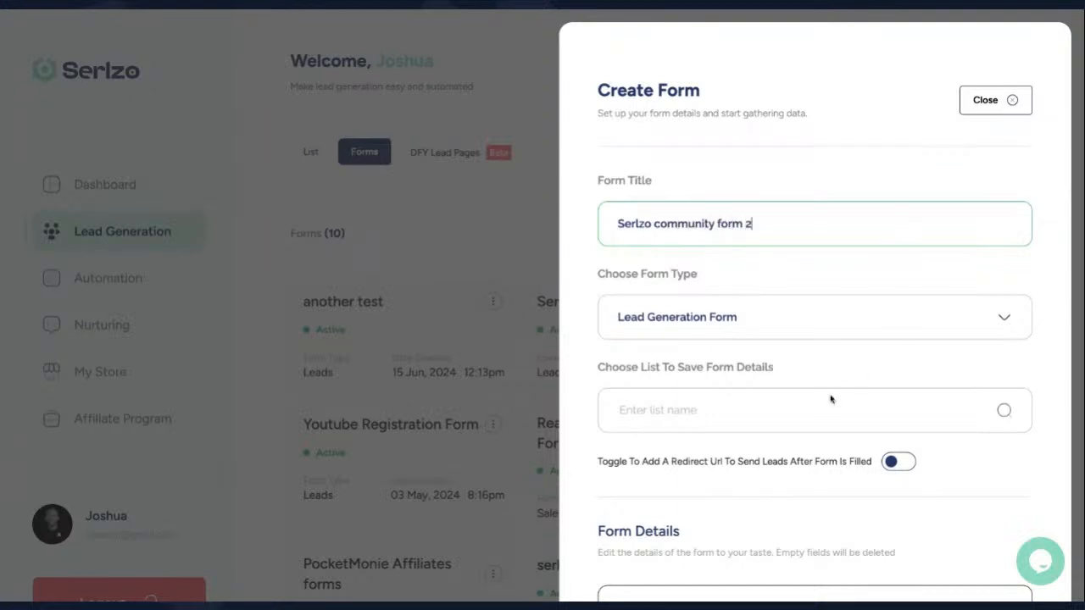
- Set the new form's type to Sales Form
{"action": "scroll", "coordinate": [811, 413], "scroll_direction": "down", "scroll_amount": 3}
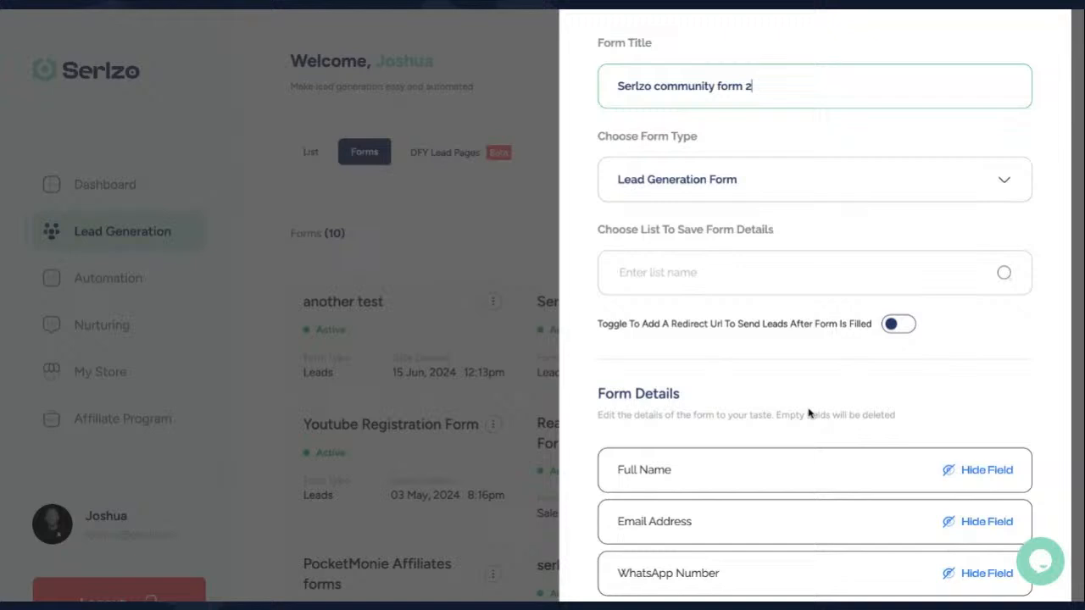
{"action": "left_click", "coordinate": [813, 177]}
{"action": "left_click", "coordinate": [797, 279]}
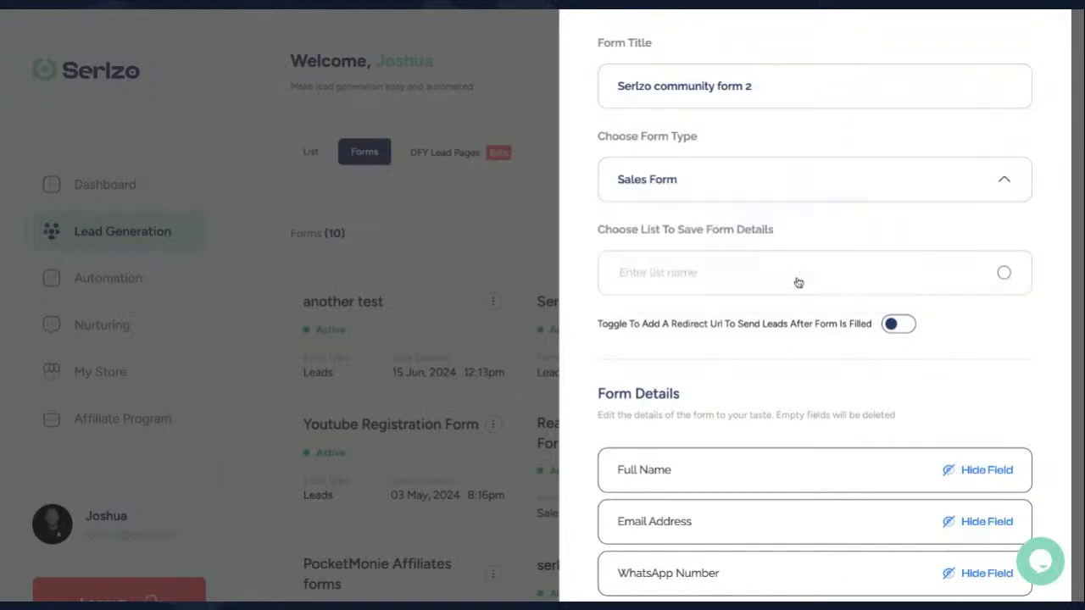
{"action": "left_click", "coordinate": [782, 191]}
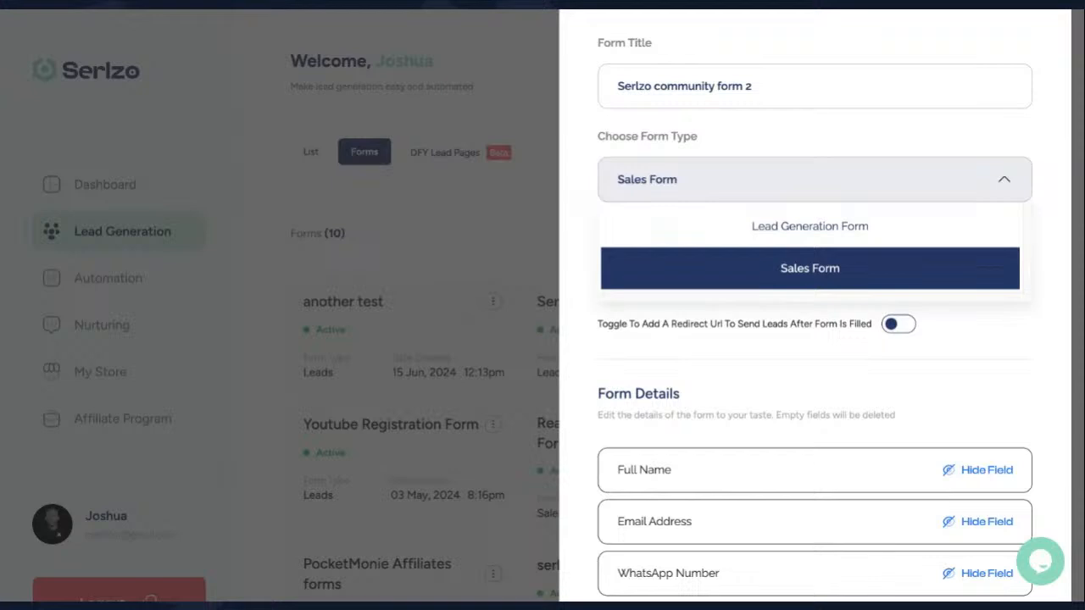
{"action": "left_click", "coordinate": [810, 268]}
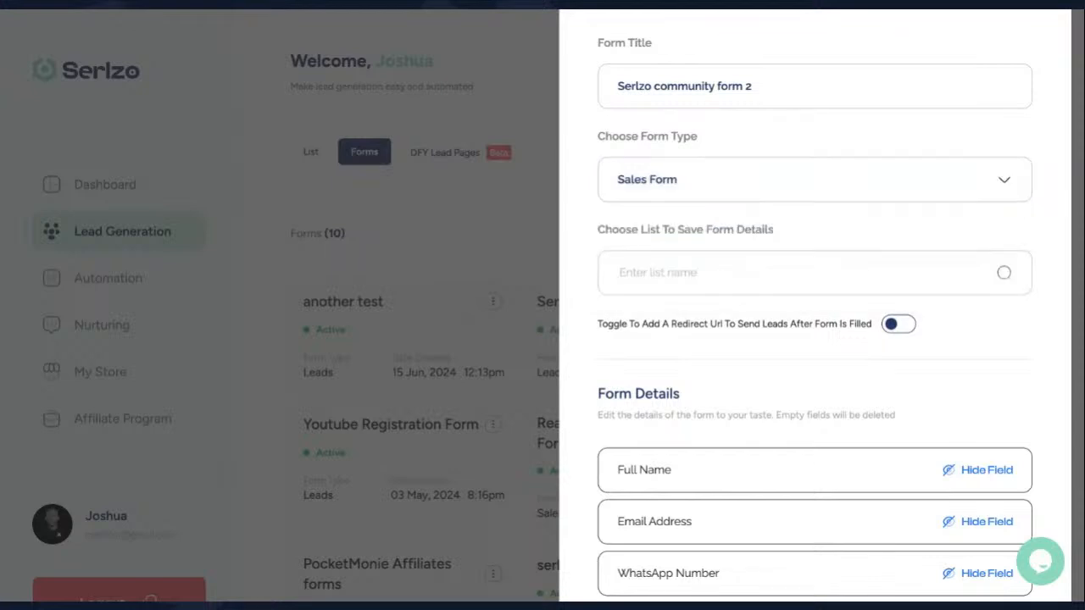
- Try out adding an extra blank field to the form details and hiding the Address field
{"action": "scroll", "coordinate": [799, 360], "scroll_direction": "down", "scroll_amount": 2}
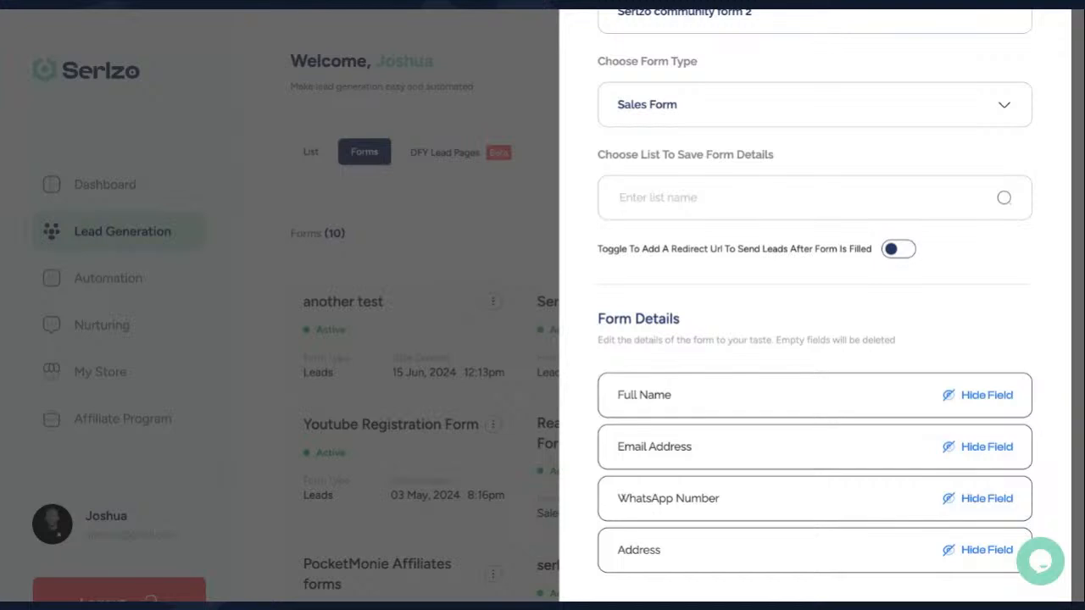
{"action": "scroll", "coordinate": [709, 474], "scroll_direction": "down", "scroll_amount": 4}
{"action": "left_click", "coordinate": [707, 466]}
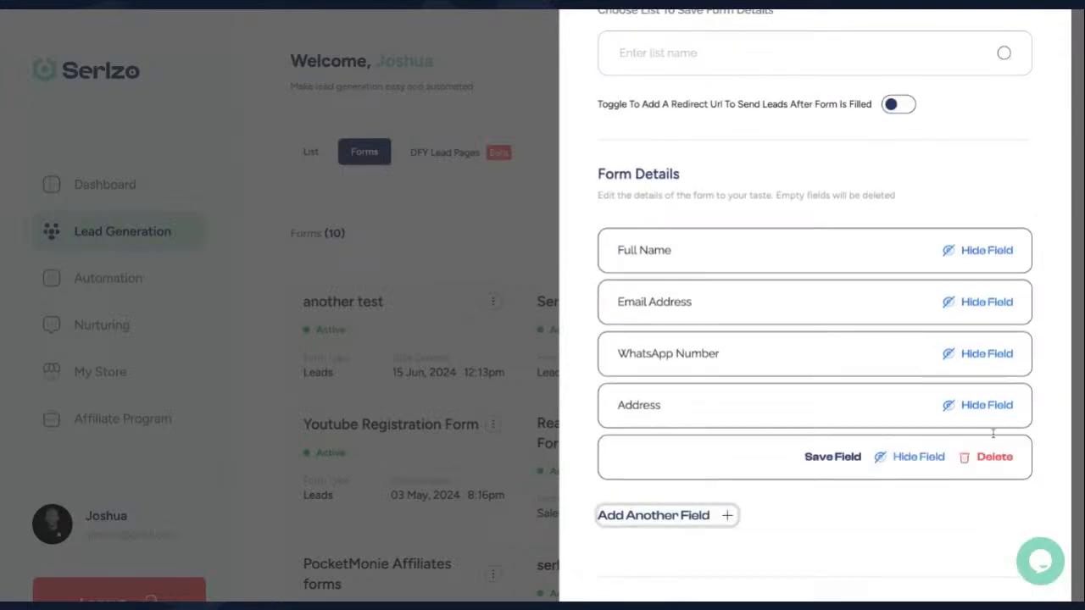
{"action": "left_click", "coordinate": [997, 459]}
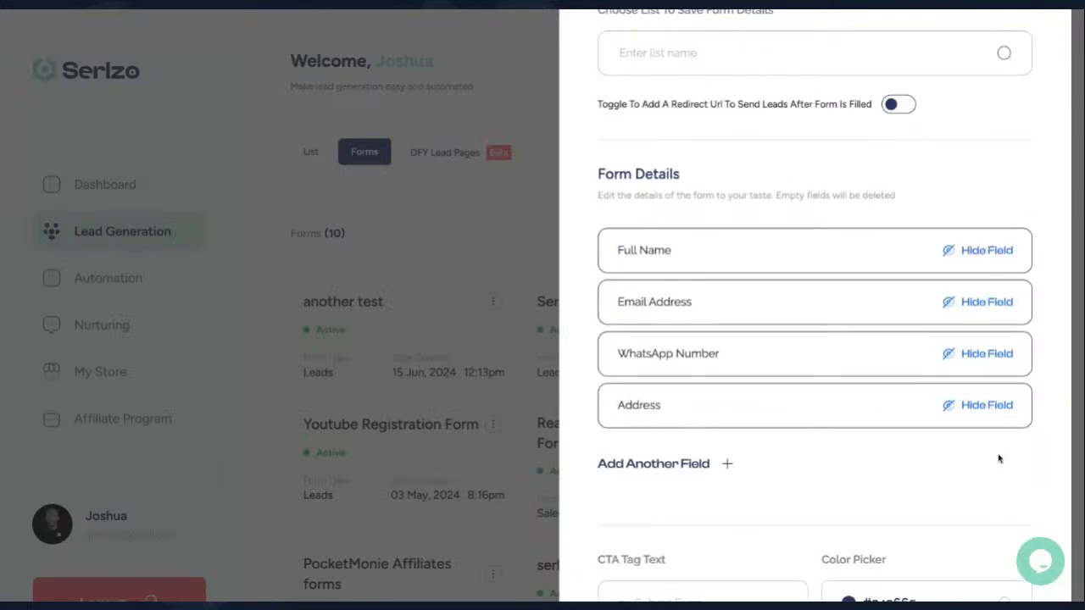
{"action": "left_click", "coordinate": [968, 406]}
{"action": "left_click", "coordinate": [960, 412]}
- Change the type of the "Serlzo community form 2" form to Lead Generation Form
{"action": "scroll", "coordinate": [776, 291], "scroll_direction": "up", "scroll_amount": 3}
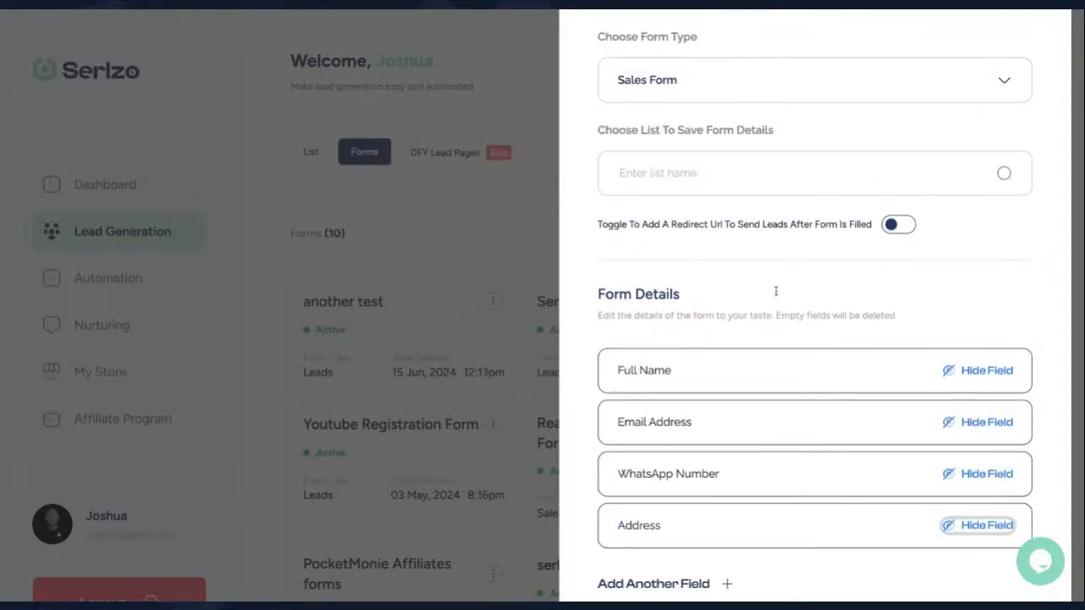
{"action": "scroll", "coordinate": [776, 291], "scroll_direction": "up", "scroll_amount": 2}
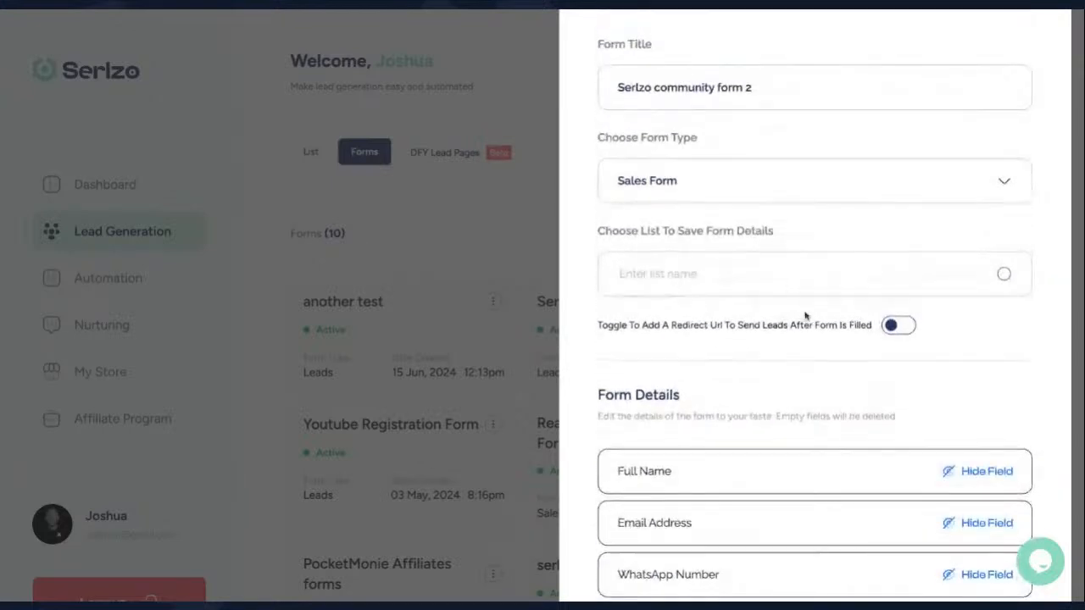
{"action": "left_click", "coordinate": [771, 183]}
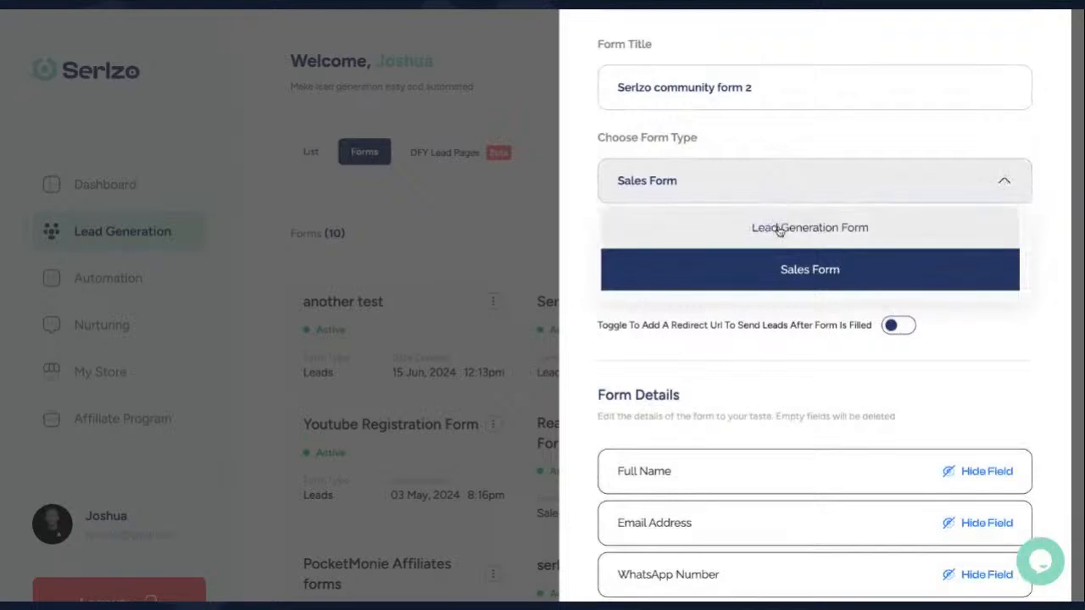
{"action": "left_click", "coordinate": [779, 231]}
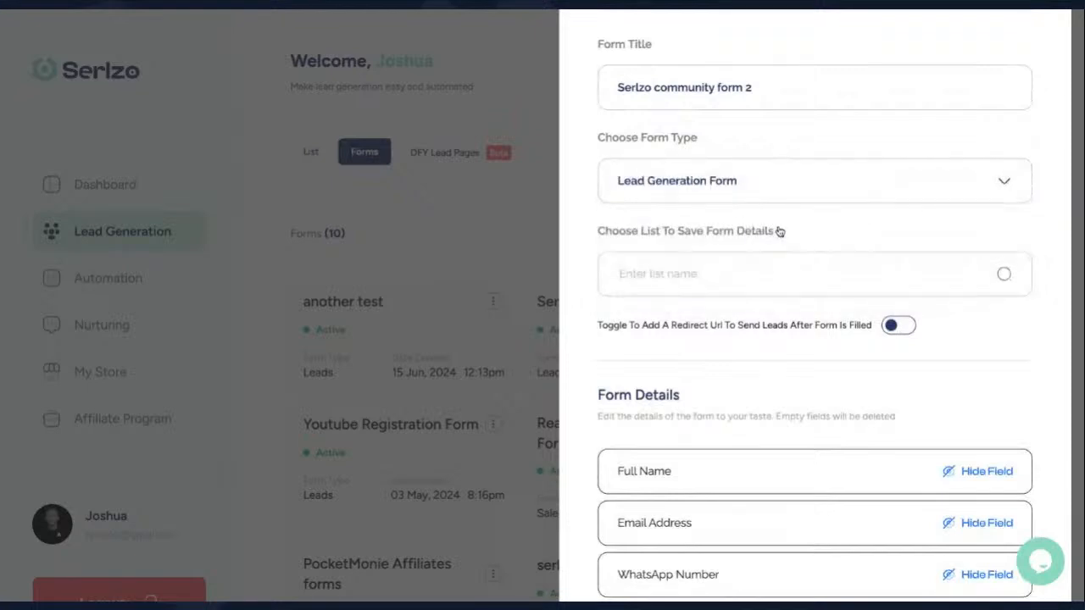
- Check the lists available for saving the form details and close the form without saving it
{"action": "left_click", "coordinate": [711, 278]}
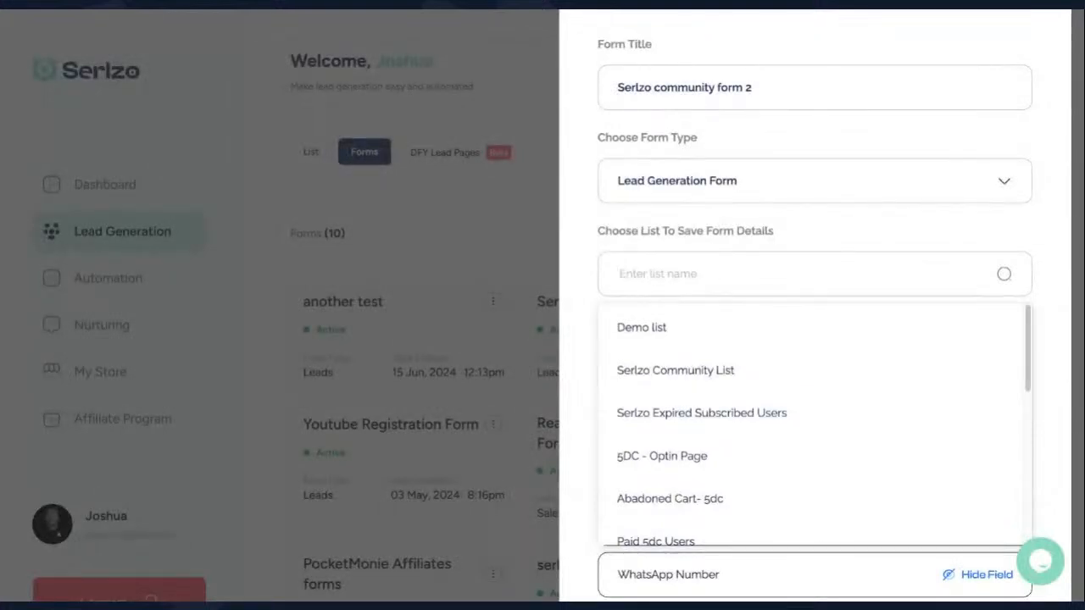
{"action": "scroll", "coordinate": [813, 191], "scroll_direction": "down", "scroll_amount": 1}
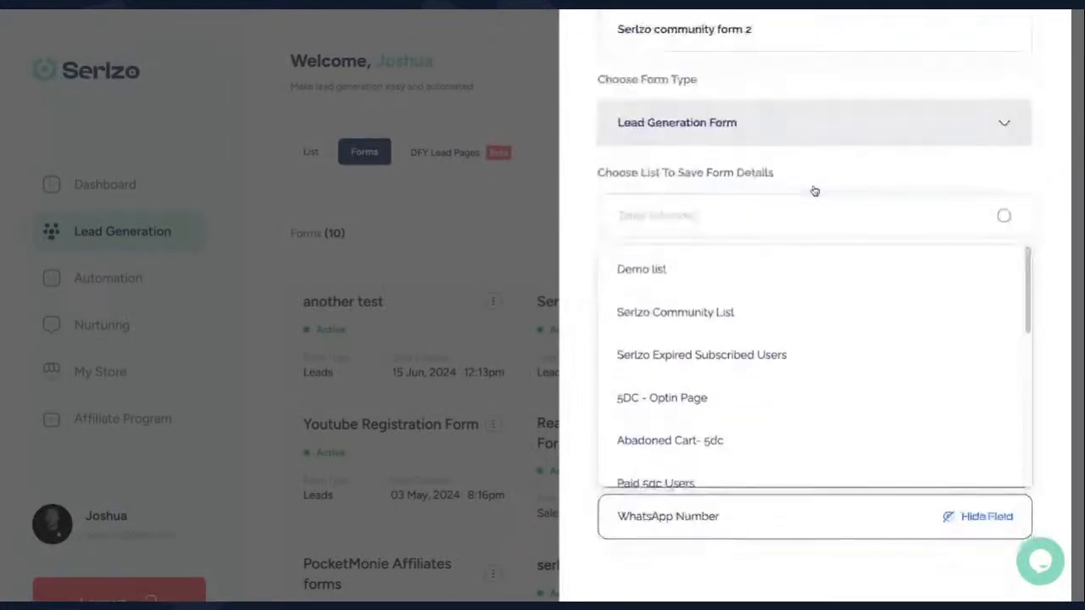
{"action": "scroll", "coordinate": [819, 161], "scroll_direction": "up", "scroll_amount": 3}
{"action": "left_click", "coordinate": [982, 103]}
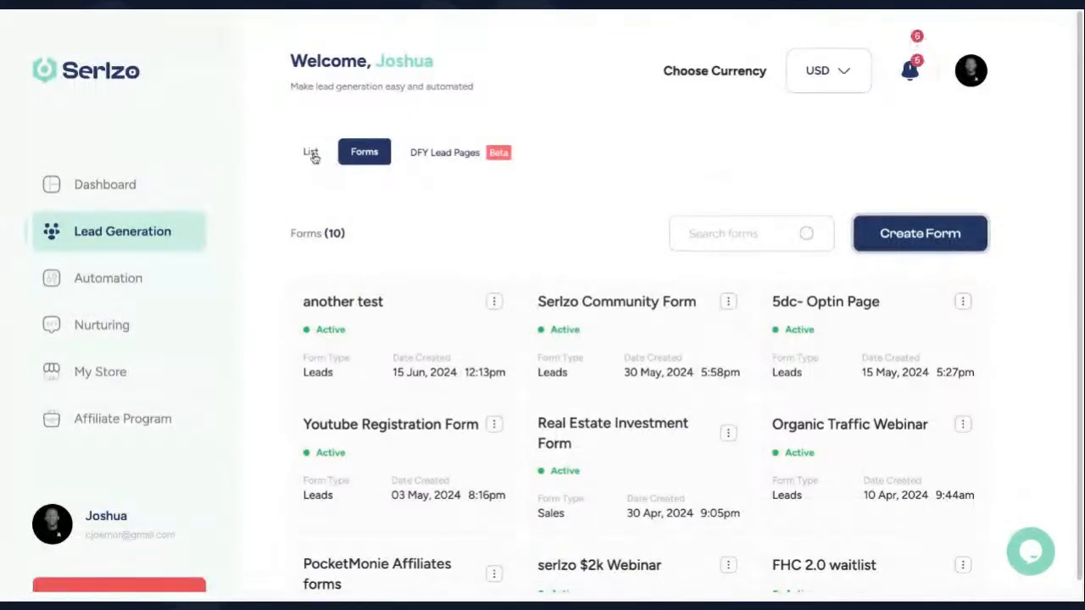
- Start a new list in the Lead Generation lists and title it "Serlzo Com 2"
{"action": "left_click", "coordinate": [311, 154]}
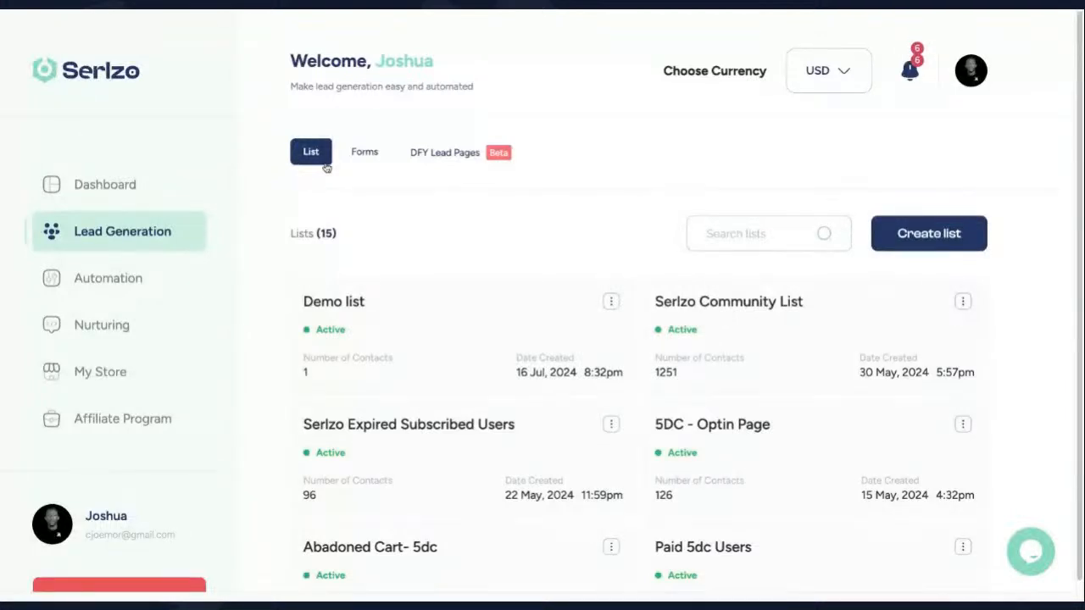
{"action": "key", "text": "ctrl+minus"}
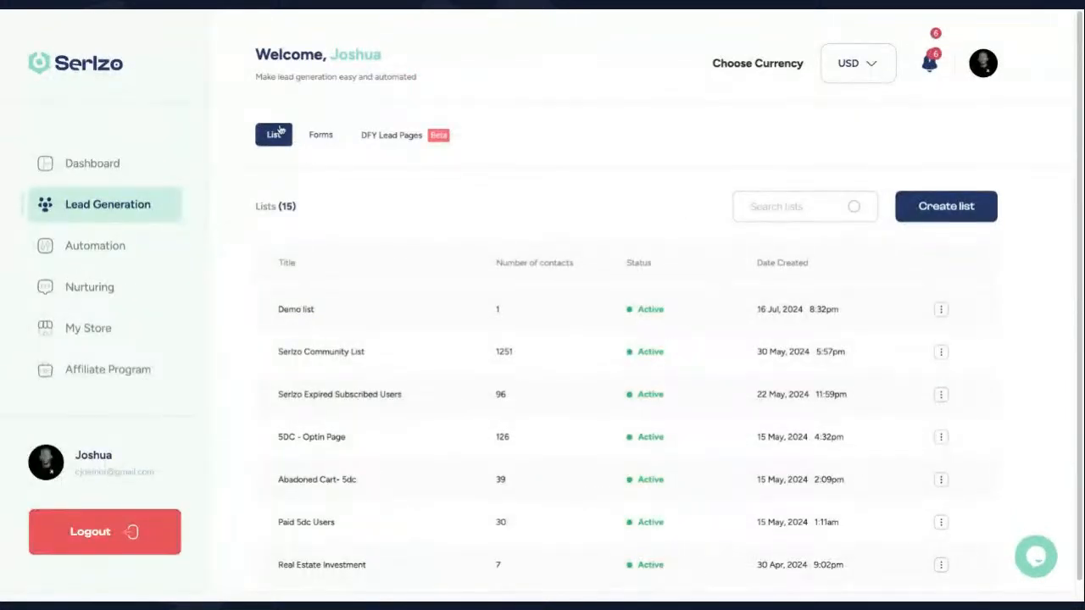
{"action": "left_click", "coordinate": [933, 206]}
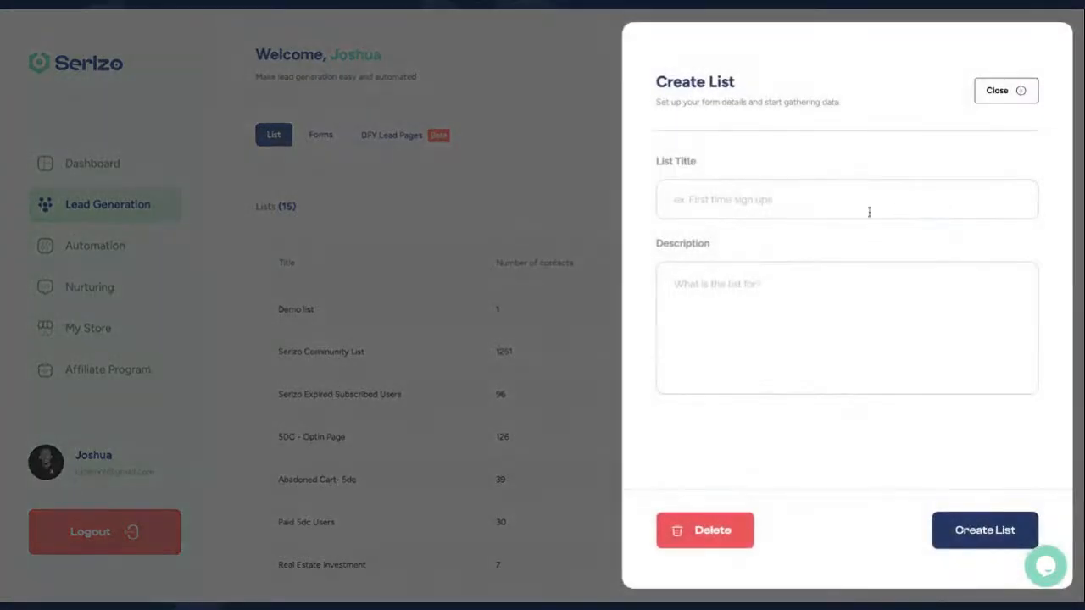
{"action": "left_click", "coordinate": [868, 211]}
{"action": "type", "text": "Serl"}
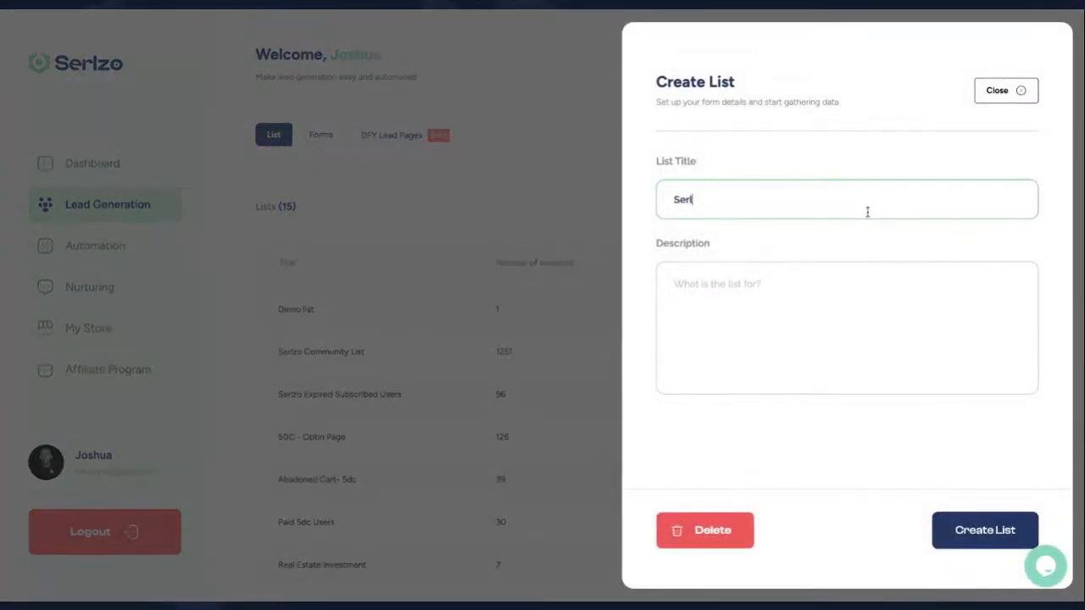
{"action": "type", "text": "zo COm"}
{"action": "key", "text": "BackSpace"}
{"action": "key", "text": "BackSpace"}
{"action": "type", "text": "om"}
- Describe the new list as "List for businesses in serlzo" and create it
{"action": "left_click", "coordinate": [875, 301]}
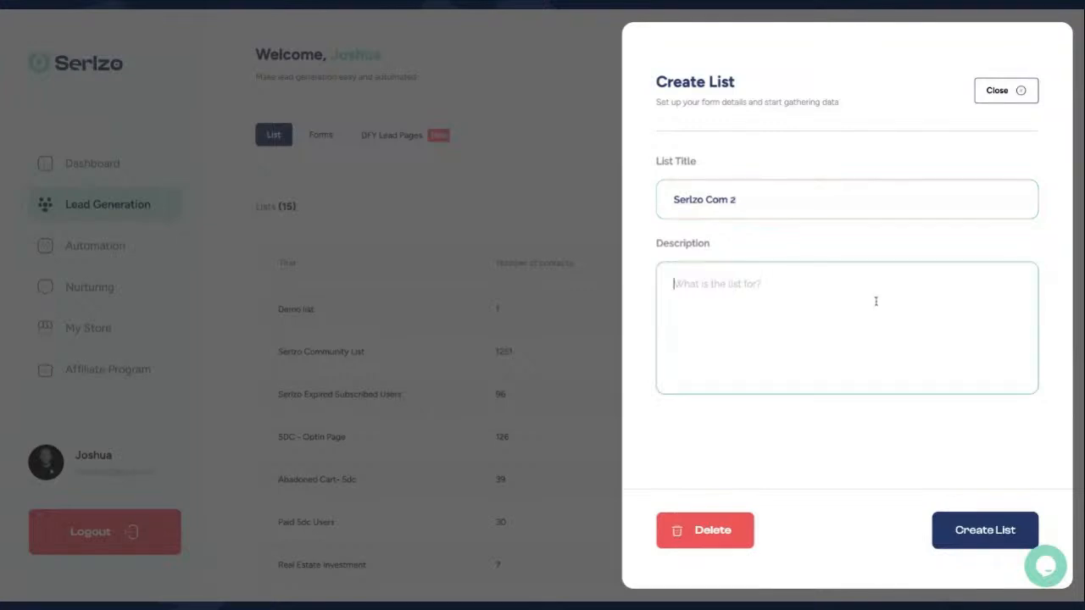
{"action": "type", "text": "List for businesses in serlzo"}
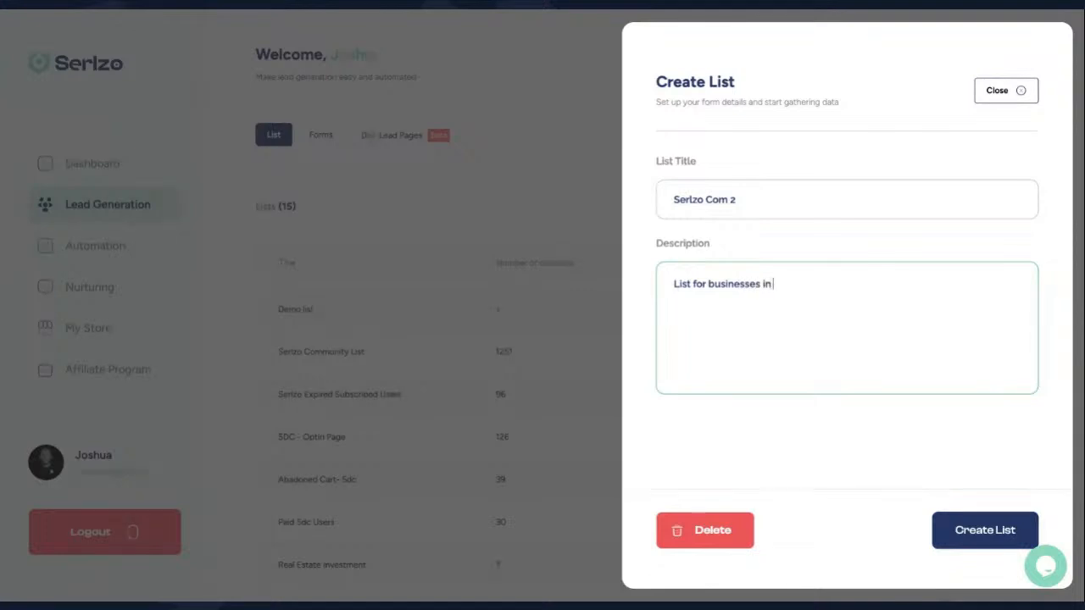
{"action": "left_click", "coordinate": [966, 543]}
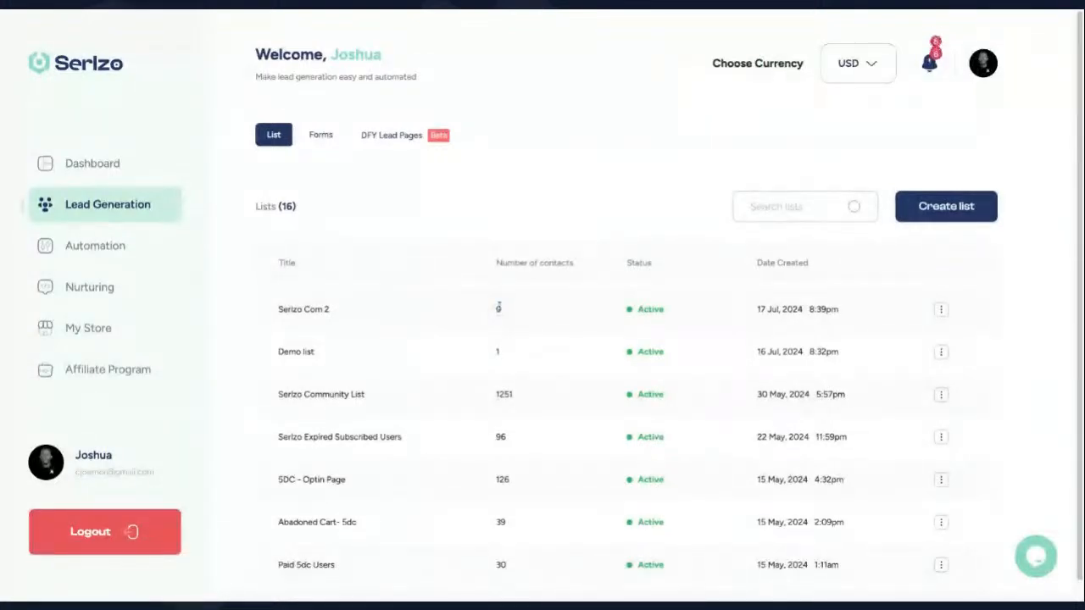
- View the Serlzo Com 2 list and examine the CSV upload and Google import options for adding multiple contacts, without adding any
{"action": "left_click", "coordinate": [941, 310]}
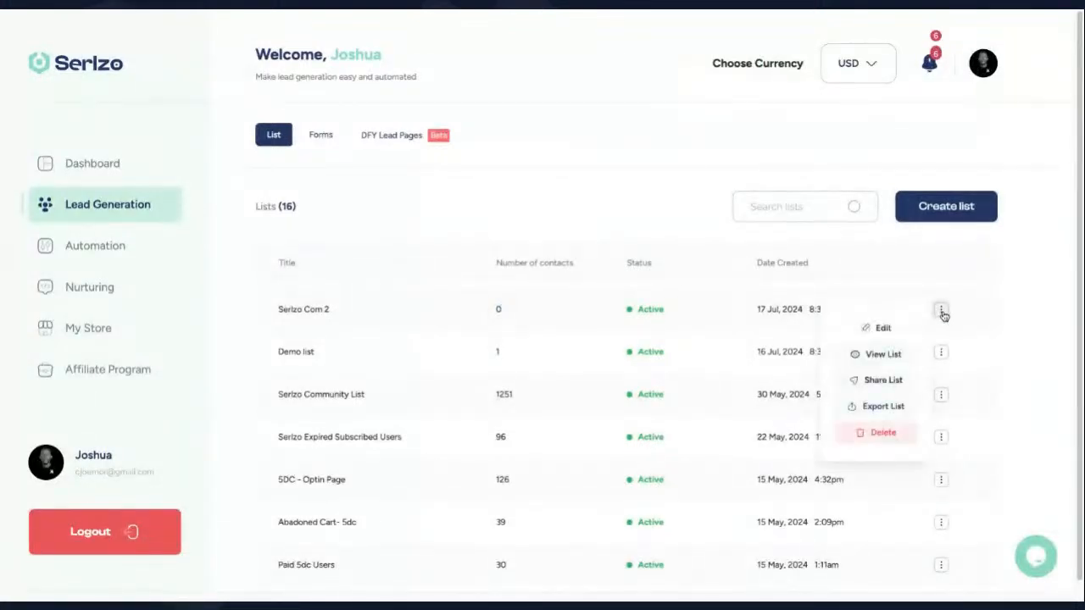
{"action": "left_click", "coordinate": [889, 358]}
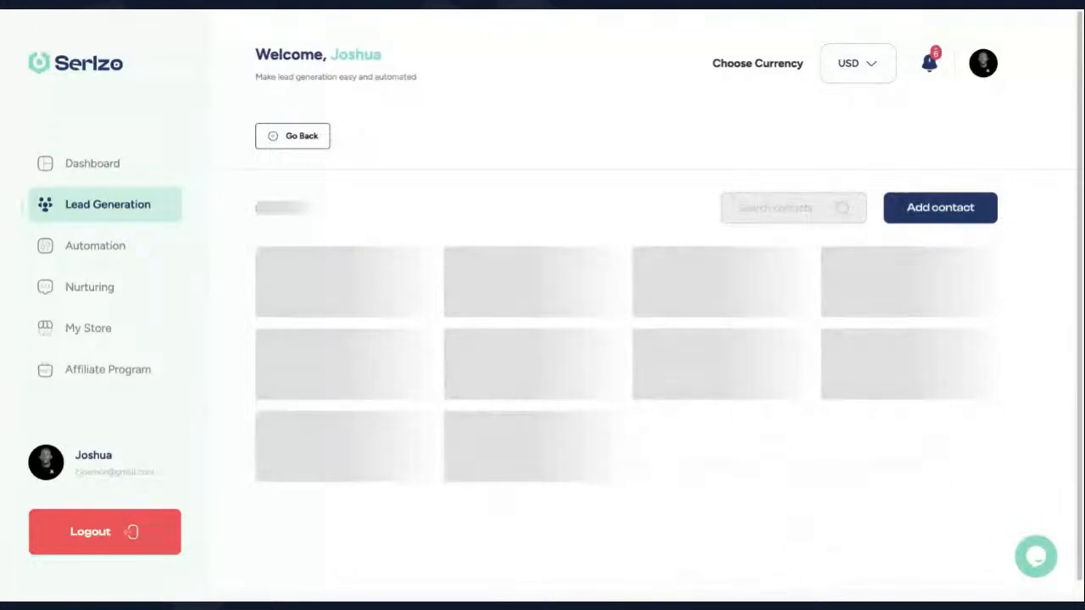
{"action": "left_click", "coordinate": [930, 217]}
{"action": "left_click", "coordinate": [993, 187]}
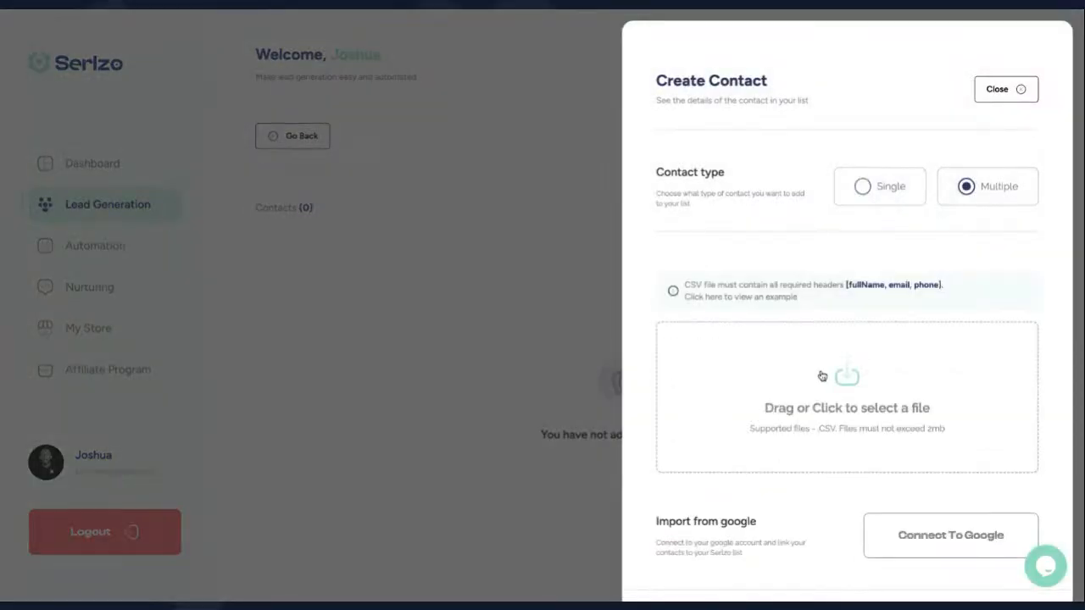
{"action": "scroll", "coordinate": [822, 373], "scroll_direction": "down", "scroll_amount": 1}
{"action": "scroll", "coordinate": [846, 304], "scroll_direction": "down", "scroll_amount": 1}
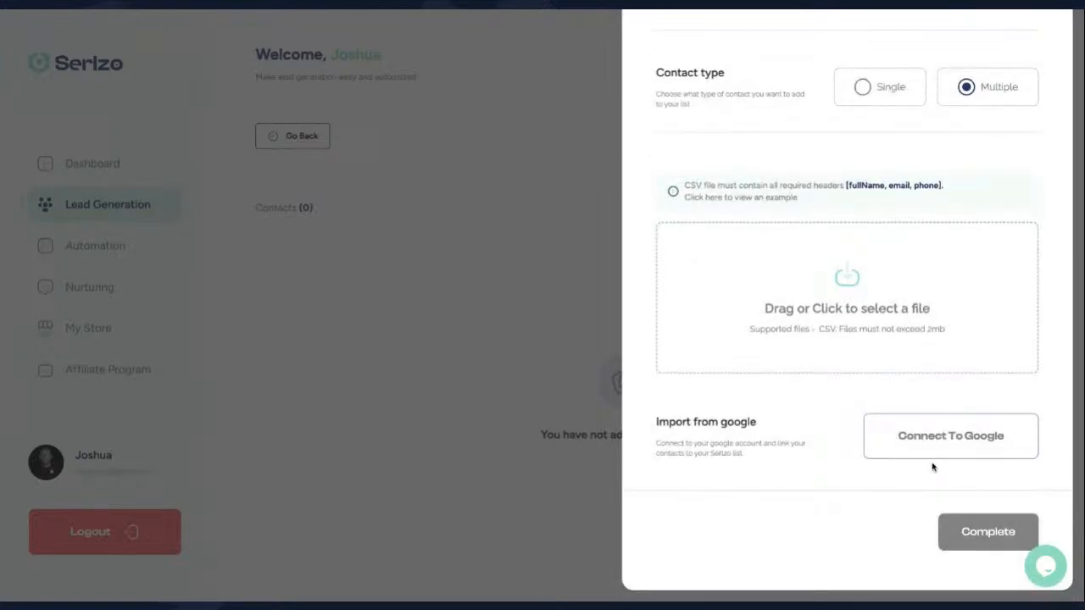
{"action": "mouse_move", "coordinate": [984, 438]}
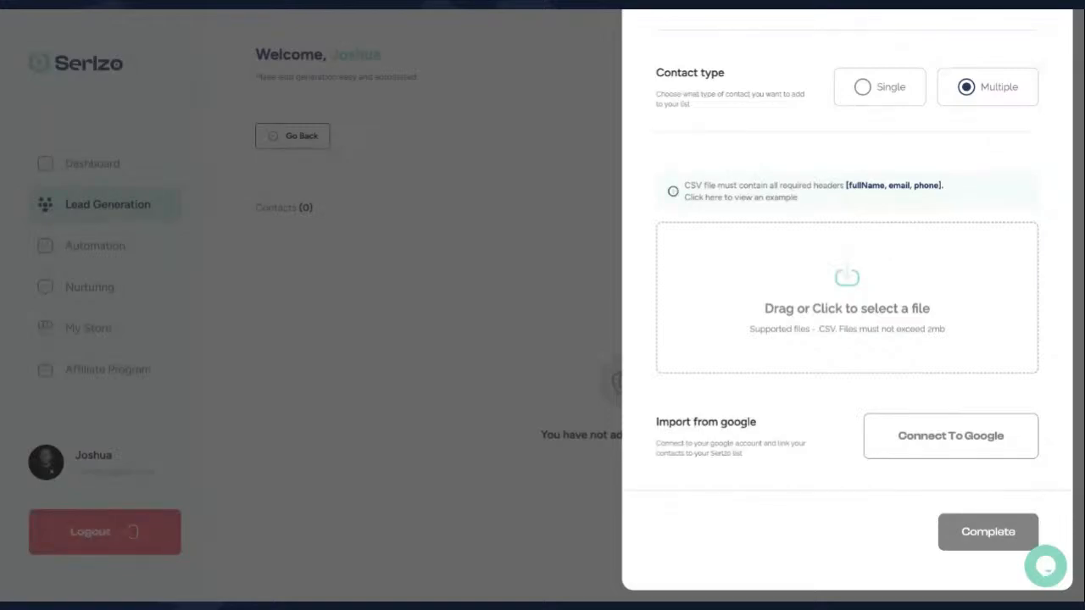
{"action": "scroll", "coordinate": [930, 128], "scroll_direction": "up", "scroll_amount": 2}
{"action": "left_click", "coordinate": [990, 94]}
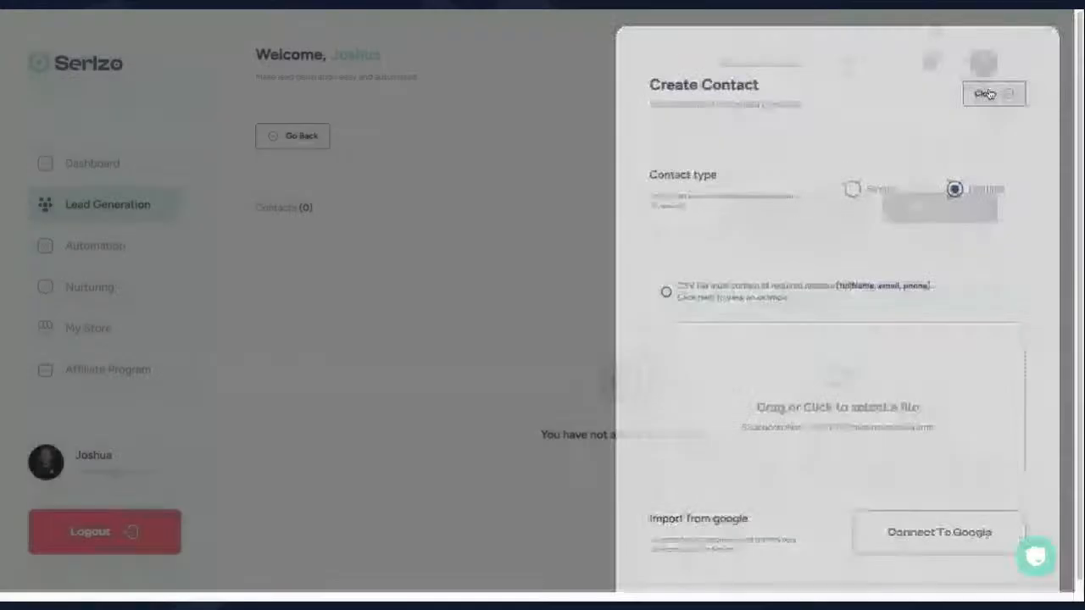
- Return to the overview of lists and examine the actions available for the Serlzo Com 2 list
{"action": "left_click", "coordinate": [301, 138]}
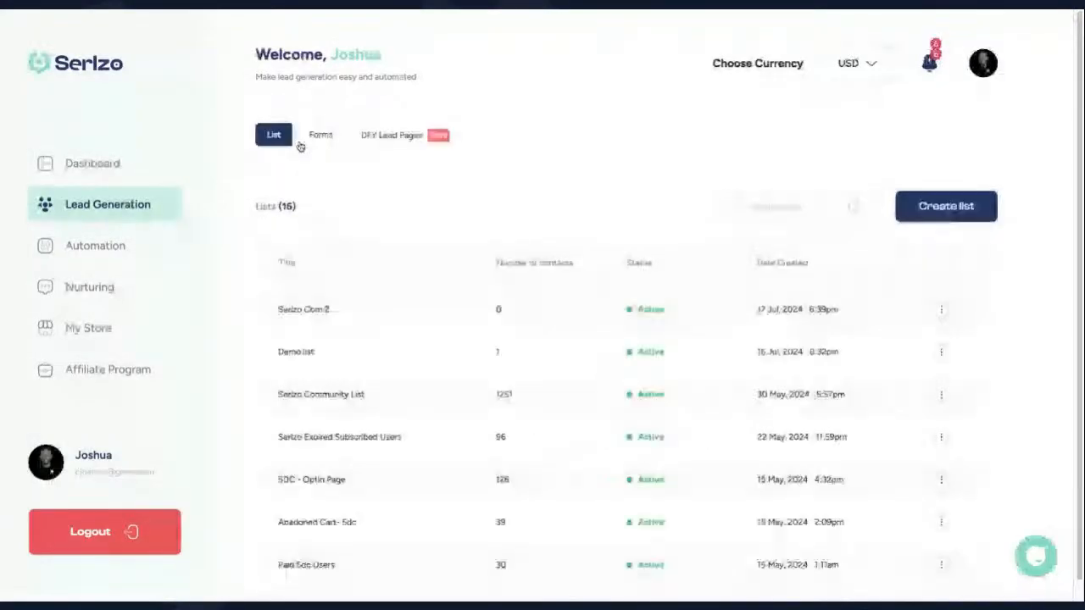
{"action": "left_click", "coordinate": [940, 310]}
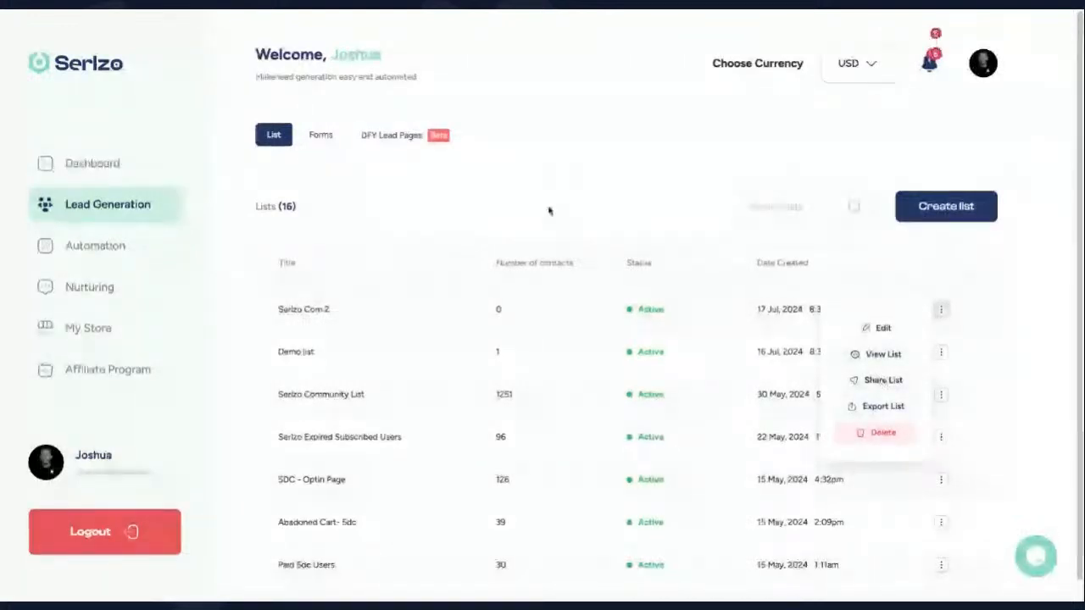
{"action": "left_click", "coordinate": [398, 182]}
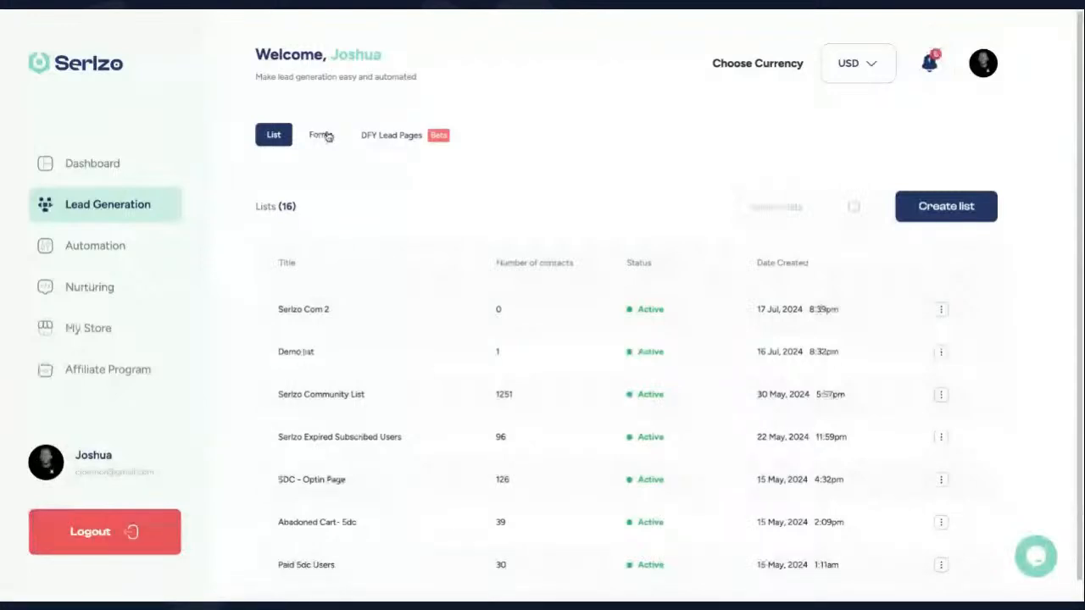
- Start a new lead generation form titled "Serlzo Com 2" and save its details to the Serlzo Com 2 list
{"action": "left_click", "coordinate": [327, 136]}
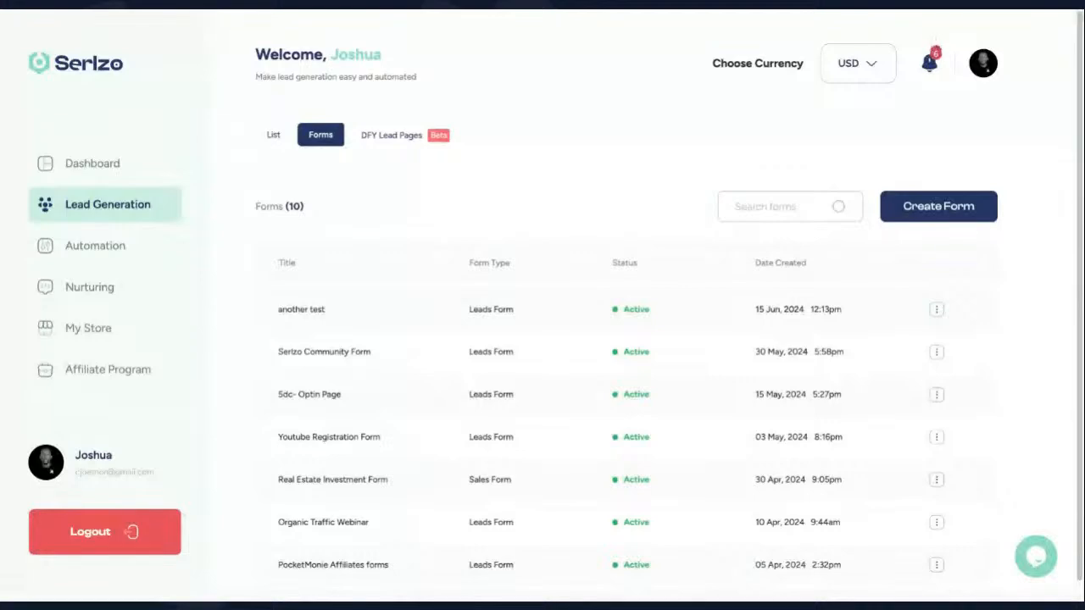
{"action": "left_click", "coordinate": [909, 206]}
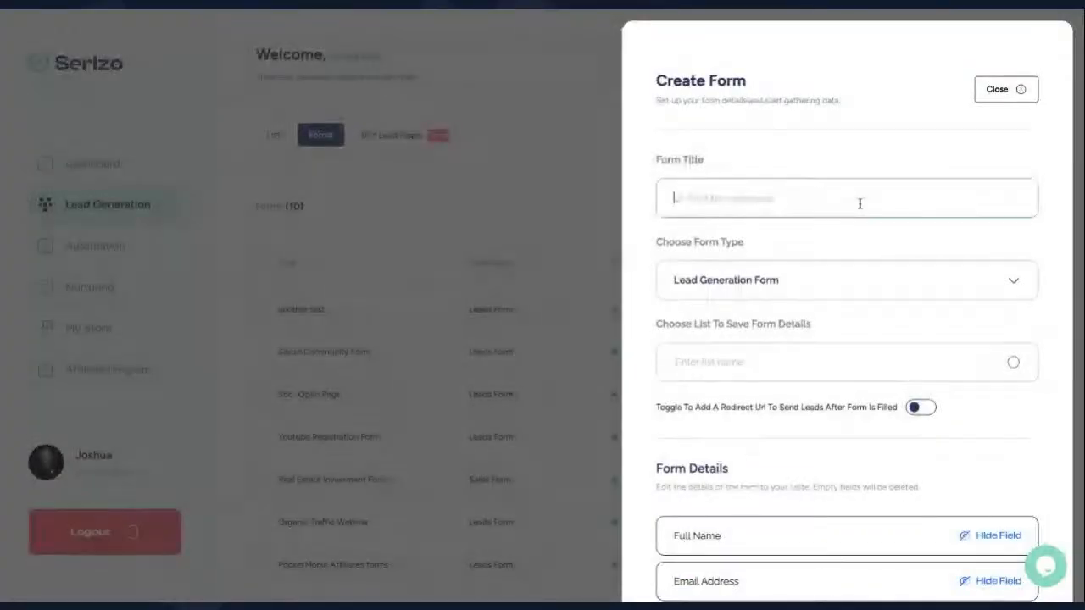
{"action": "type", "text": "Serl"}
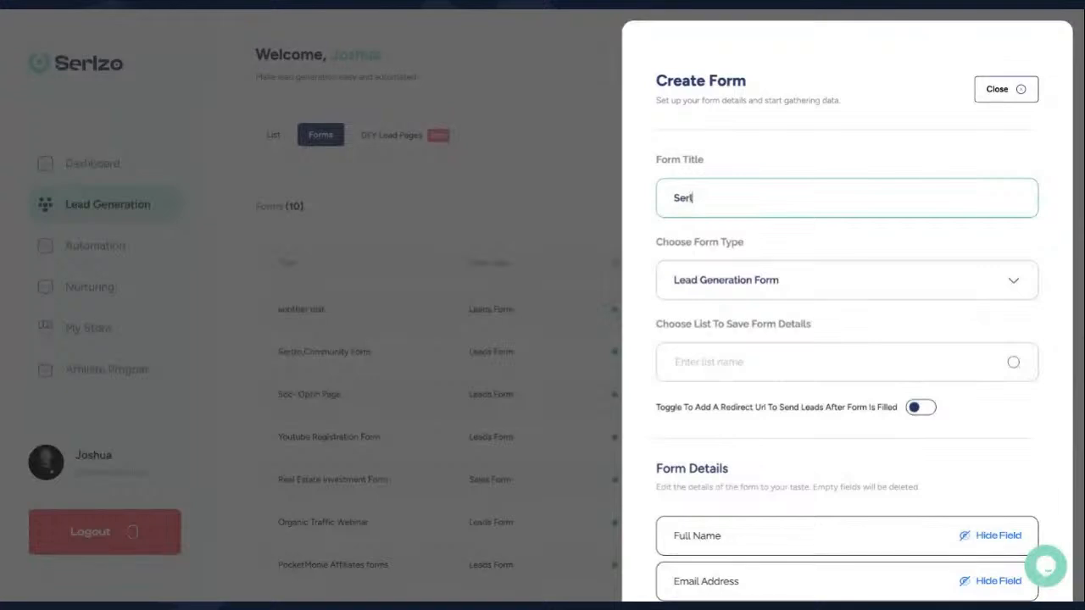
{"action": "type", "text": "zo Com 2"}
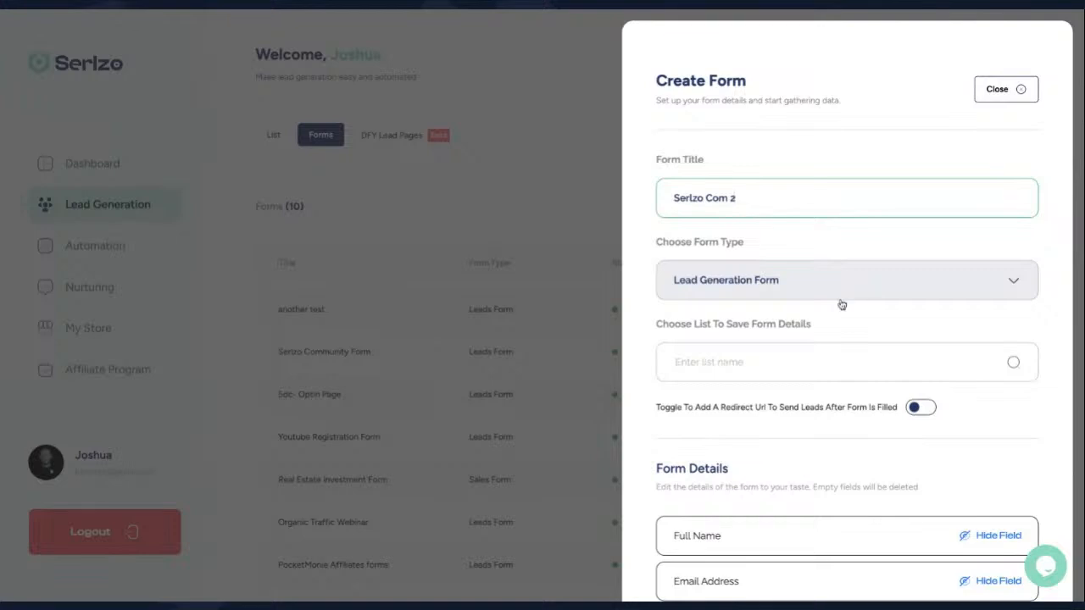
{"action": "left_click", "coordinate": [813, 363]}
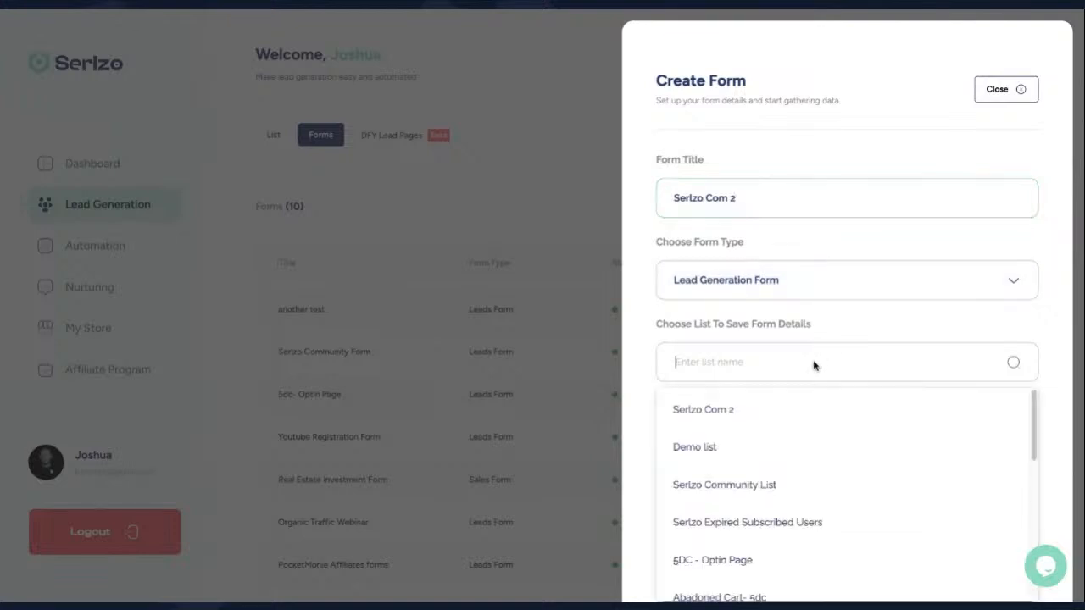
{"action": "left_click", "coordinate": [738, 409]}
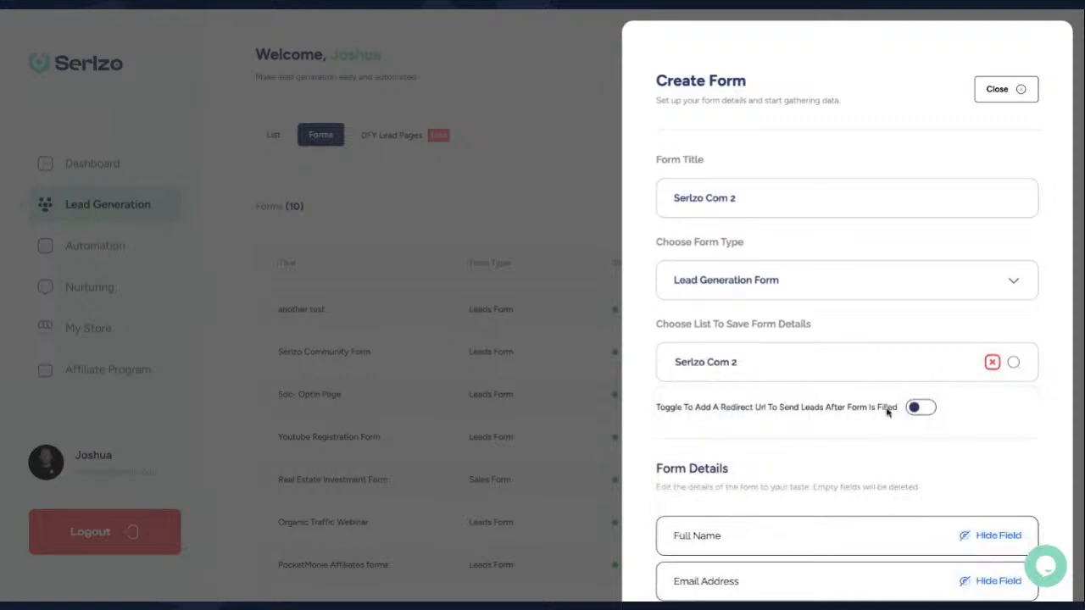
{"action": "left_click", "coordinate": [915, 409]}
{"action": "scroll", "coordinate": [765, 468], "scroll_direction": "down", "scroll_amount": 1}
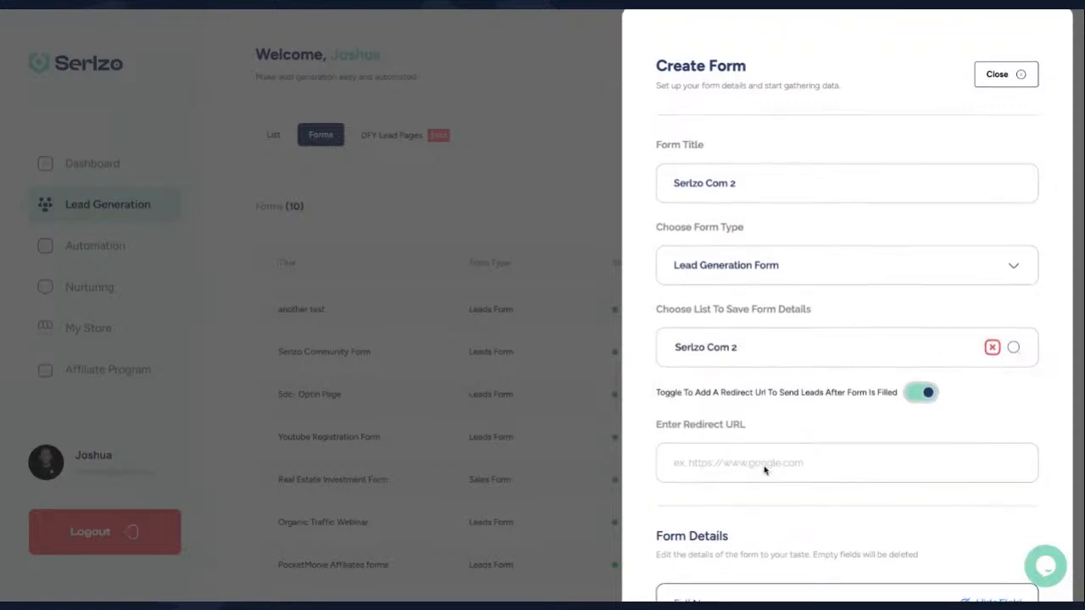
{"action": "left_click", "coordinate": [764, 468]}
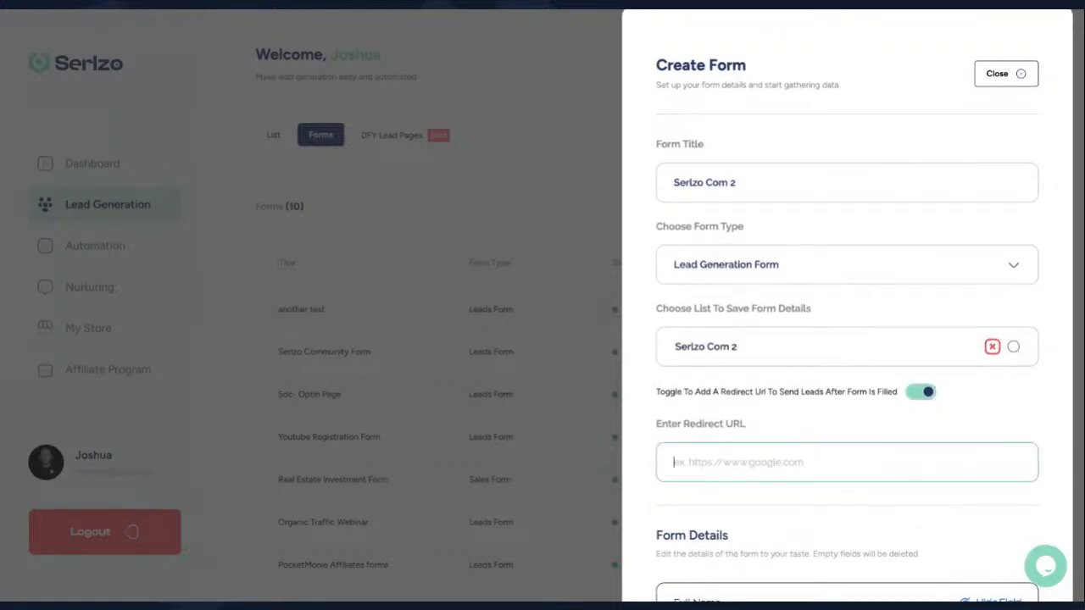
{"action": "type", "text": "https://launch.serlzo.com/successful-registration"}
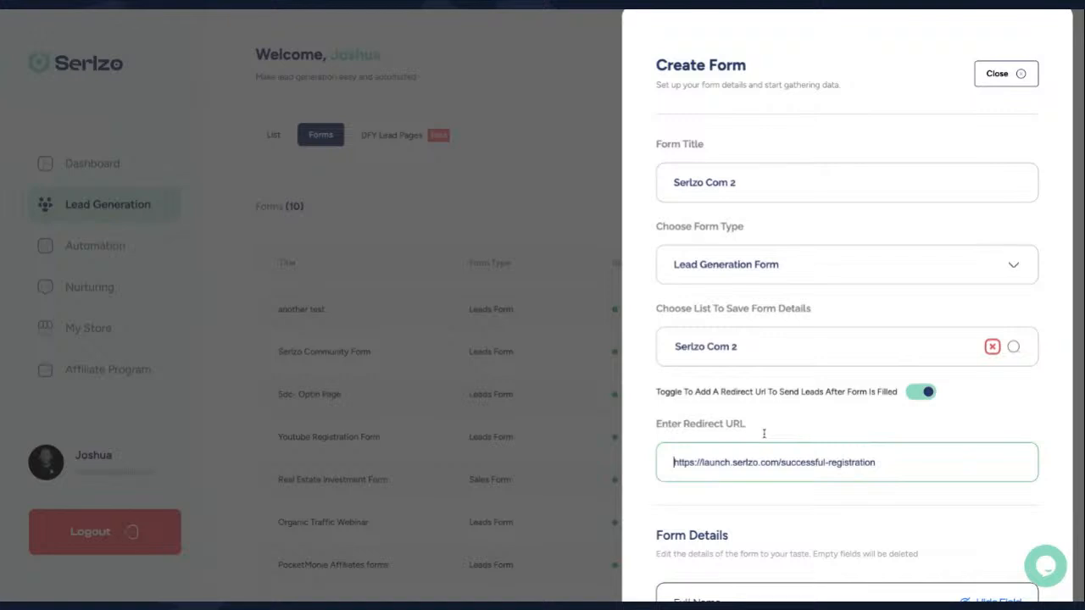
{"action": "left_click", "coordinate": [786, 414]}
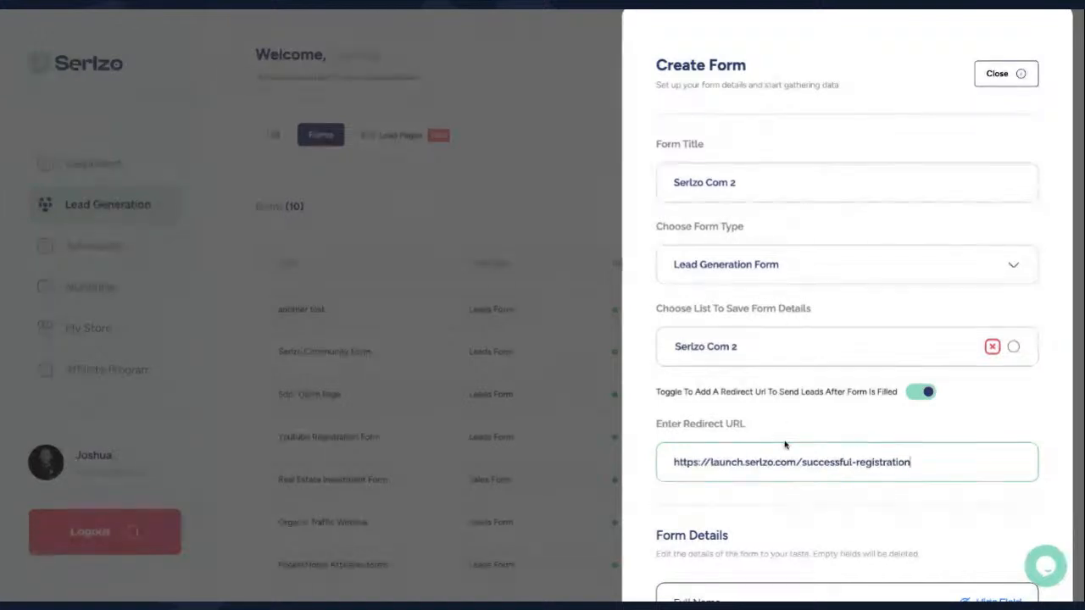
- Copy the form's complete redirect URL
{"action": "scroll", "coordinate": [793, 373], "scroll_direction": "down", "scroll_amount": 3}
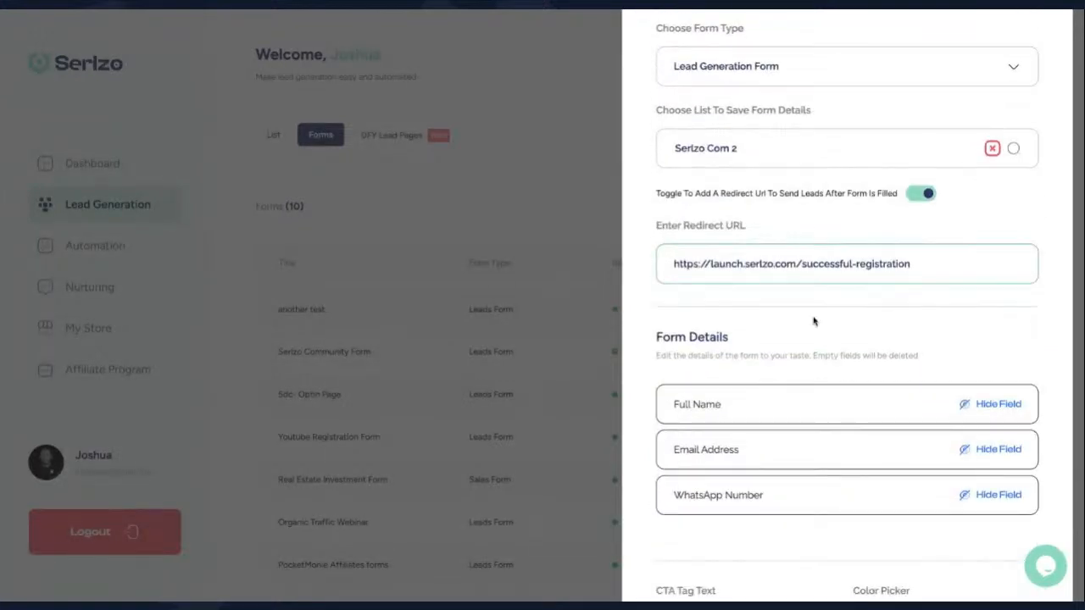
{"action": "left_click", "coordinate": [916, 261]}
{"action": "left_click", "coordinate": [672, 270], "text": "shift"}
{"action": "key", "text": "ctrl+c"}
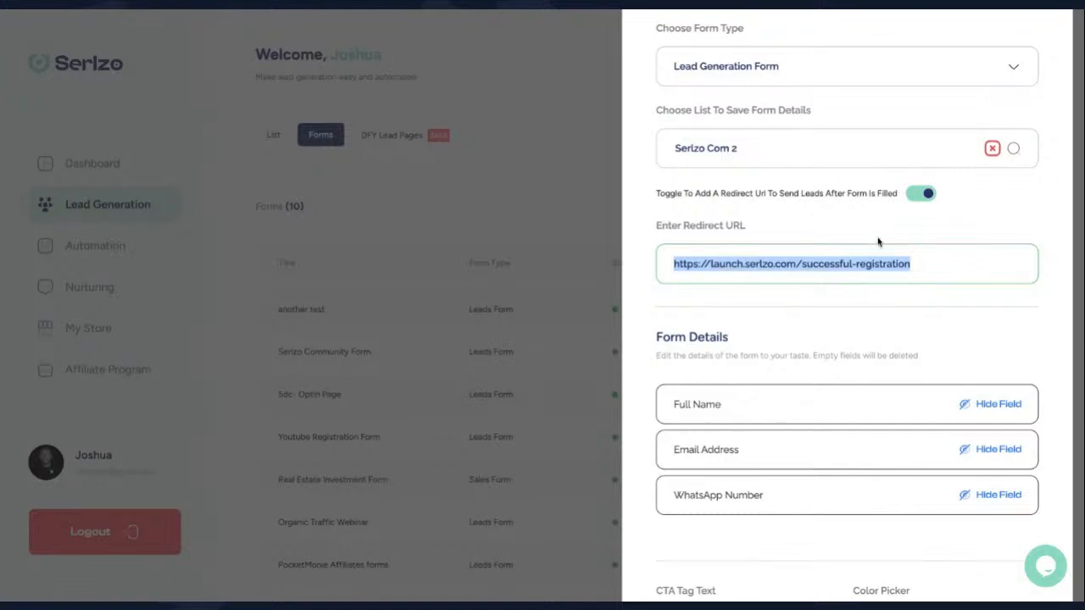
{"action": "left_click", "coordinate": [925, 196]}
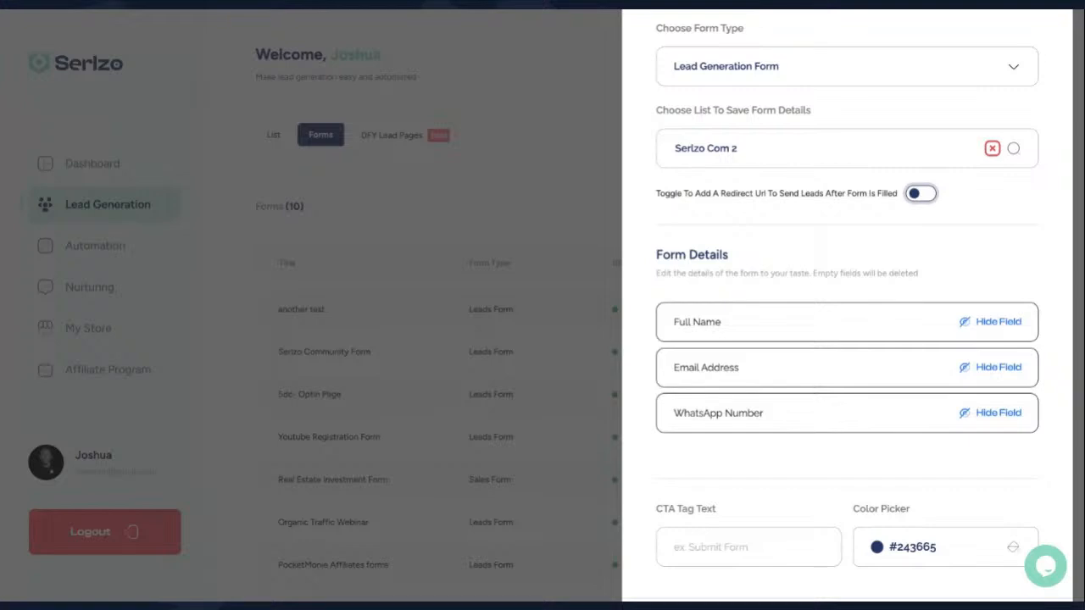
{"action": "left_click", "coordinate": [921, 193]}
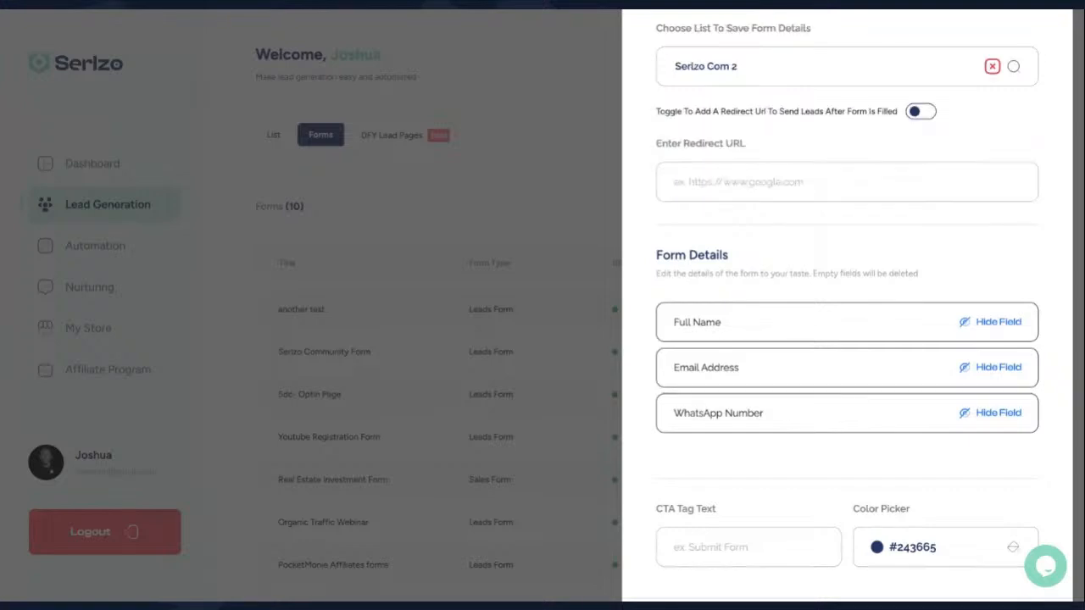
{"action": "left_click", "coordinate": [893, 189]}
{"action": "key", "text": "ctrl+v"}
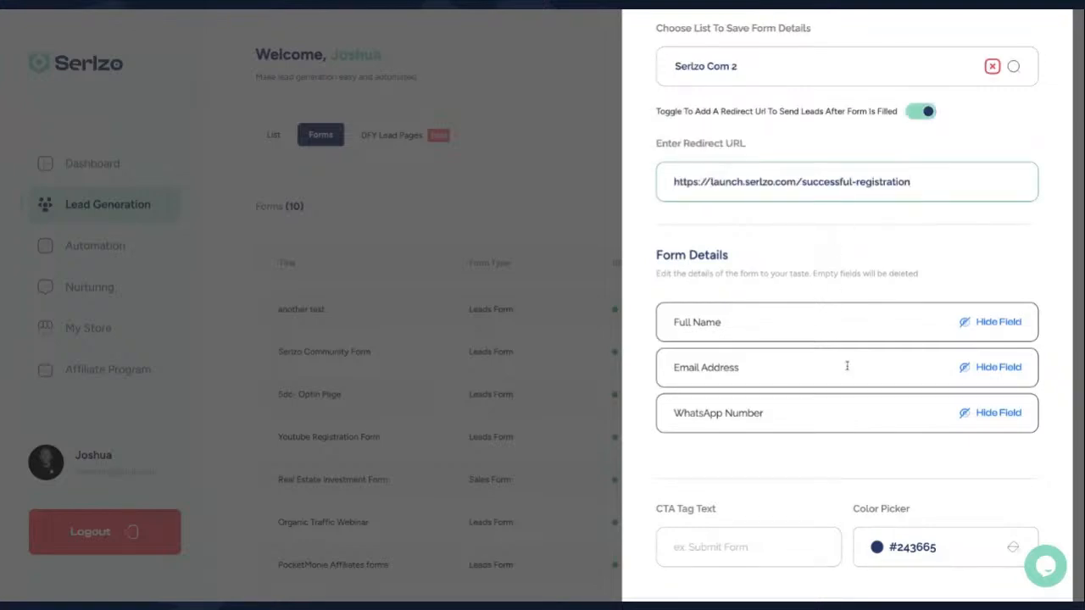
- Set the form's CTA tag text to "Join the Community" and create the form
{"action": "scroll", "coordinate": [847, 366], "scroll_direction": "down", "scroll_amount": 1}
{"action": "left_click", "coordinate": [726, 449]}
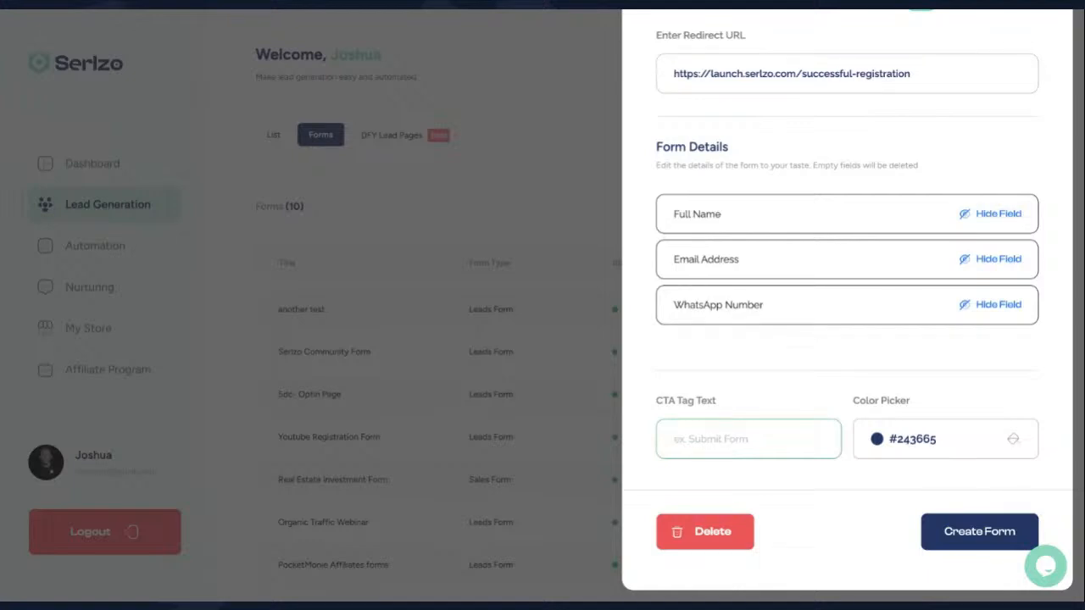
{"action": "type", "text": "Join the Community"}
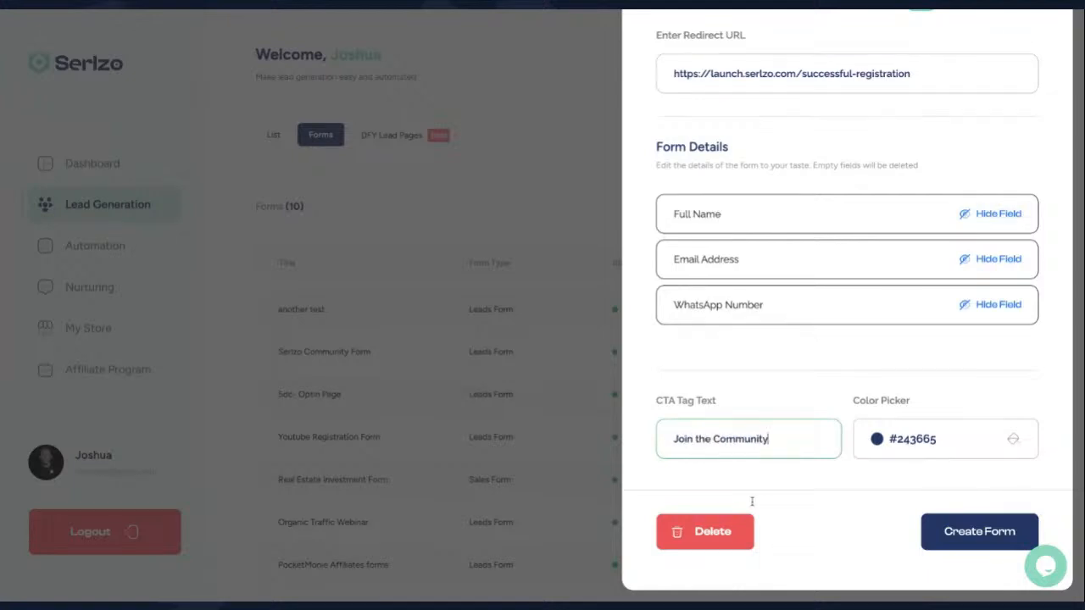
{"action": "left_click", "coordinate": [950, 531]}
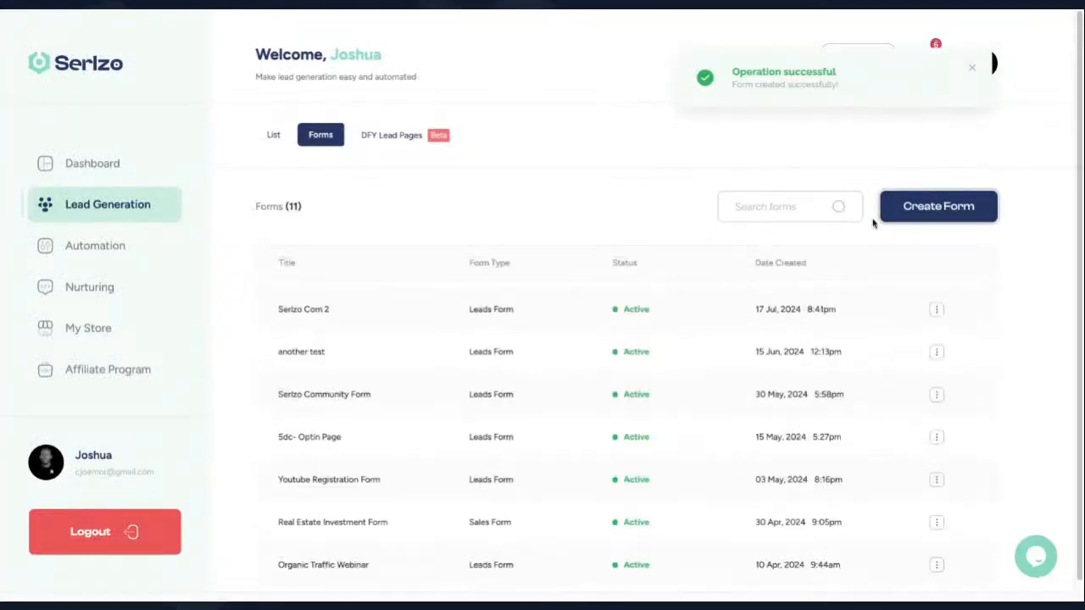
- Start a new DFY lead page titled "Serlzo com 2"
{"action": "left_click", "coordinate": [394, 139]}
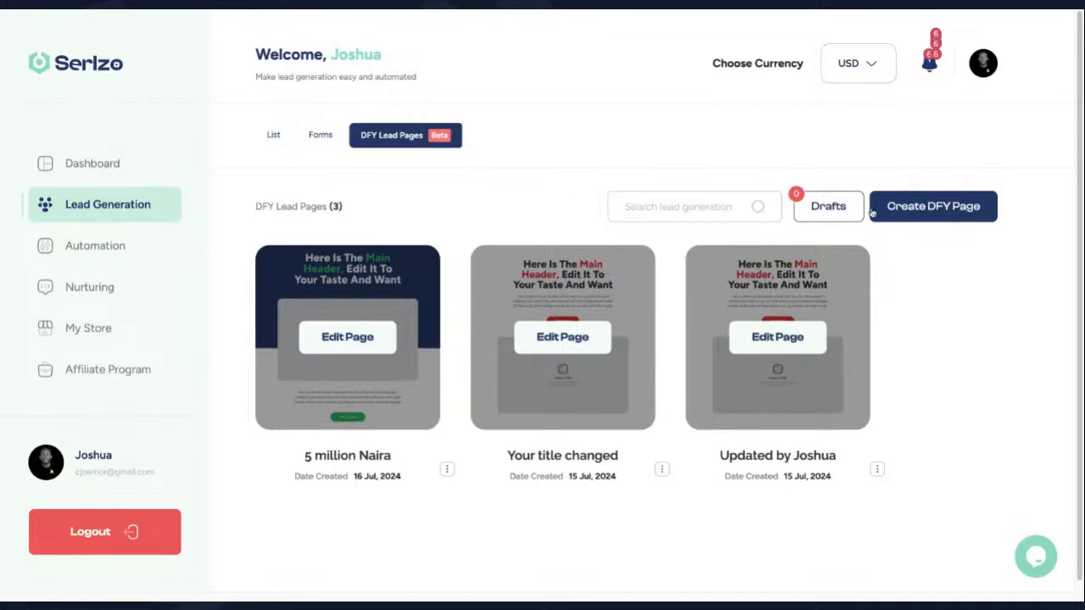
{"action": "left_click", "coordinate": [932, 208]}
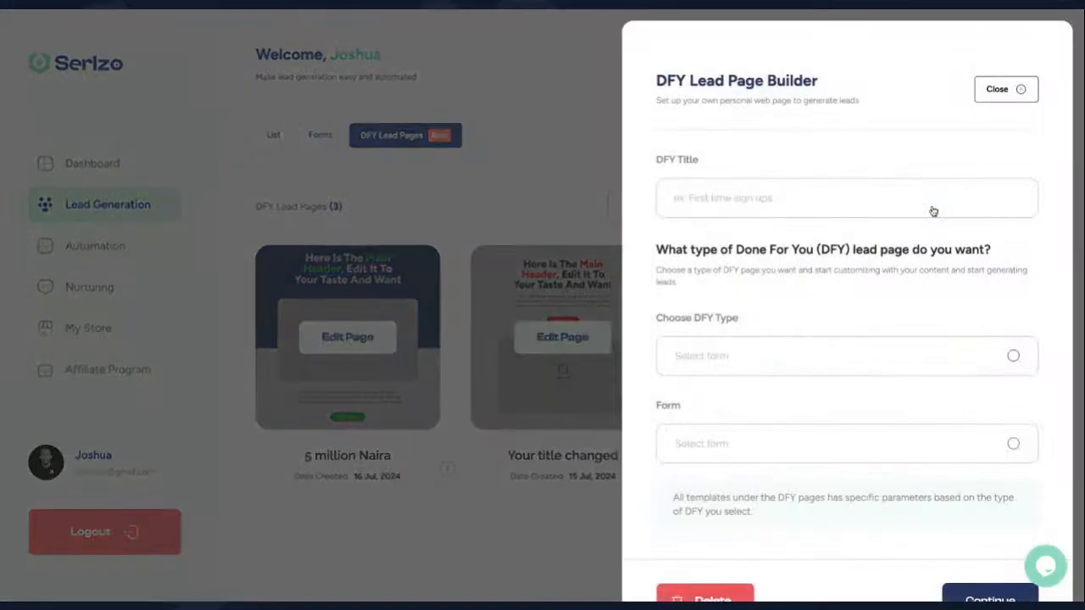
{"action": "left_click", "coordinate": [865, 203]}
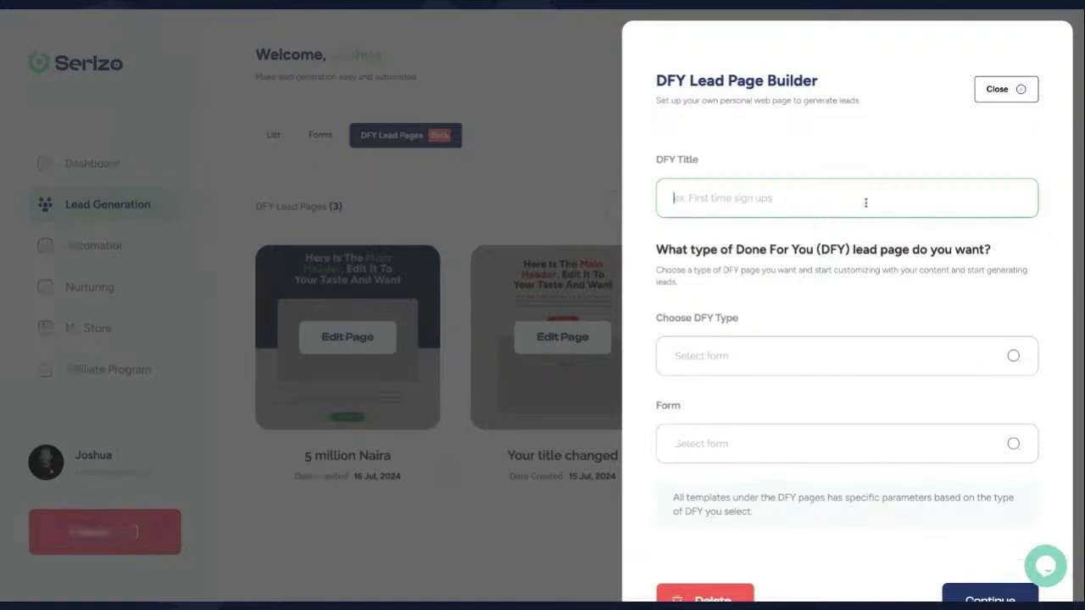
{"action": "type", "text": "Serlzo com 2"}
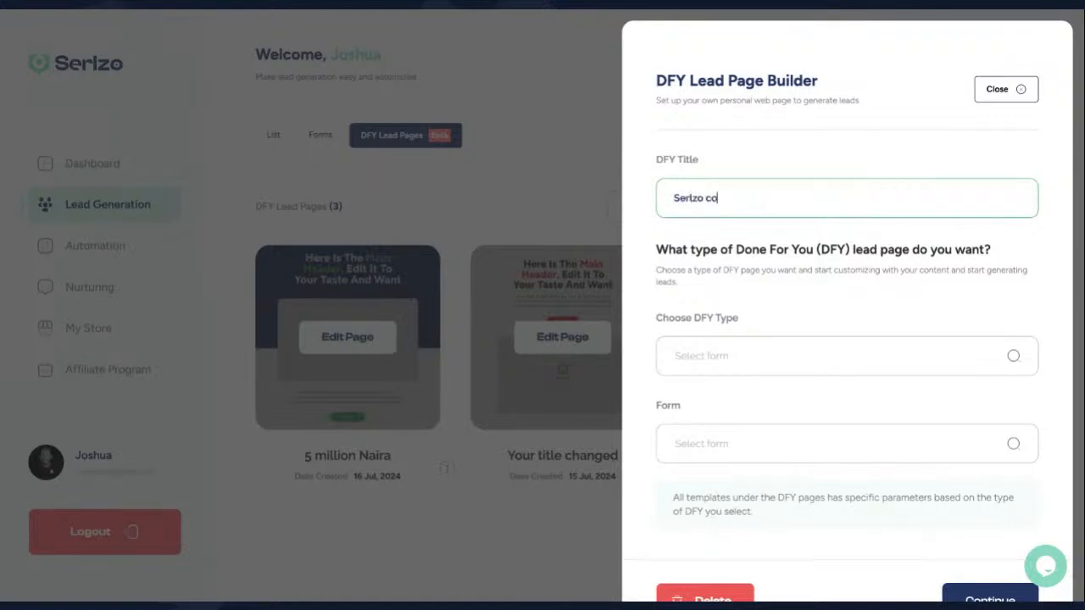
- Set the DFY type to Lead Pages, attach the Serlzo Com 2 form, and continue to the template selection
{"action": "left_click", "coordinate": [842, 366]}
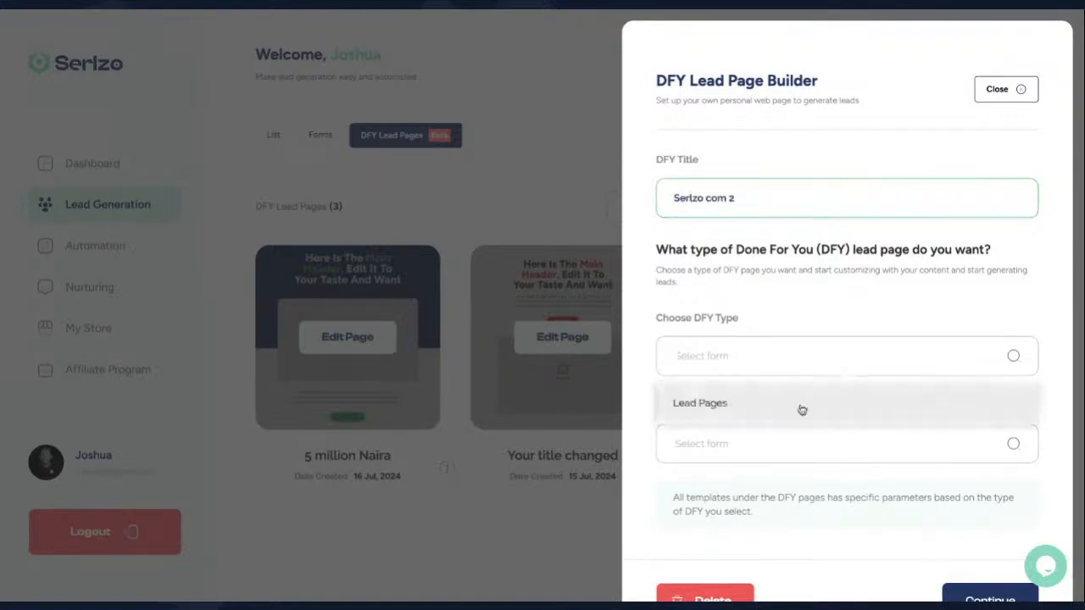
{"action": "left_click", "coordinate": [802, 409]}
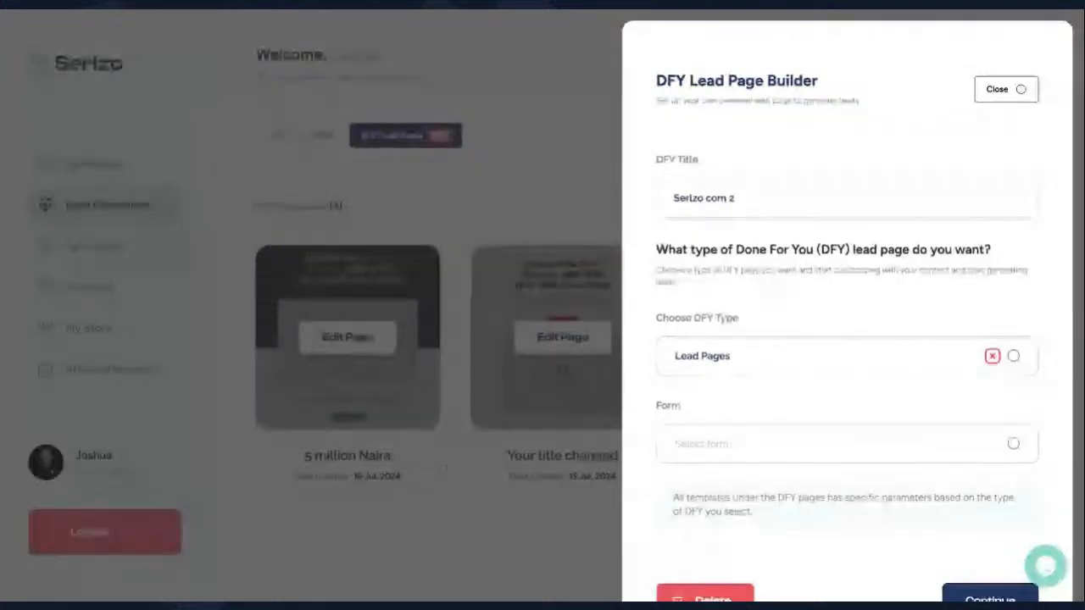
{"action": "left_click", "coordinate": [768, 450]}
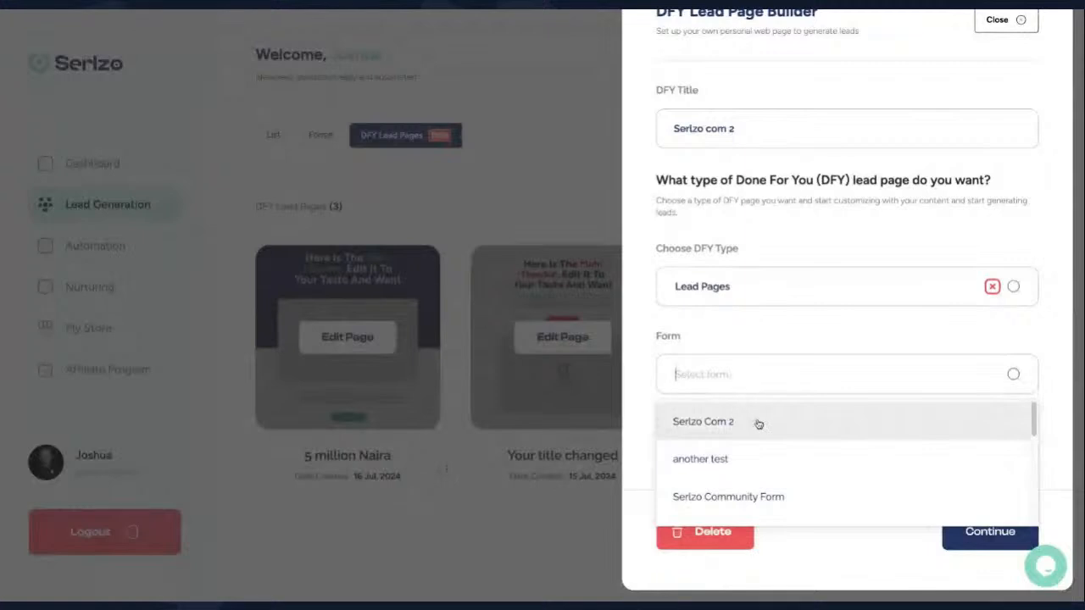
{"action": "left_click", "coordinate": [759, 424]}
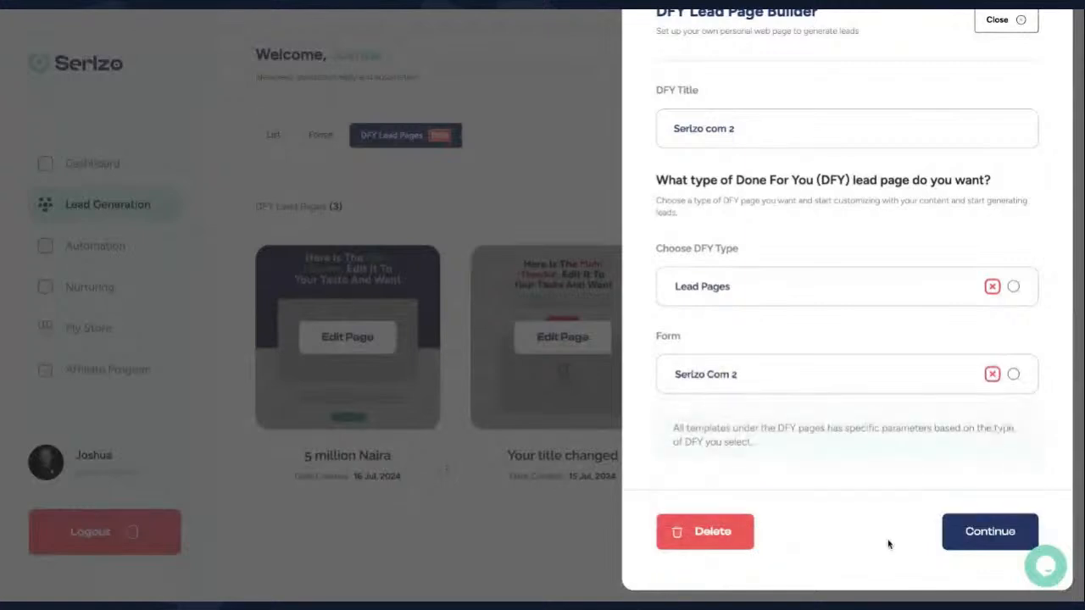
{"action": "left_click", "coordinate": [986, 545]}
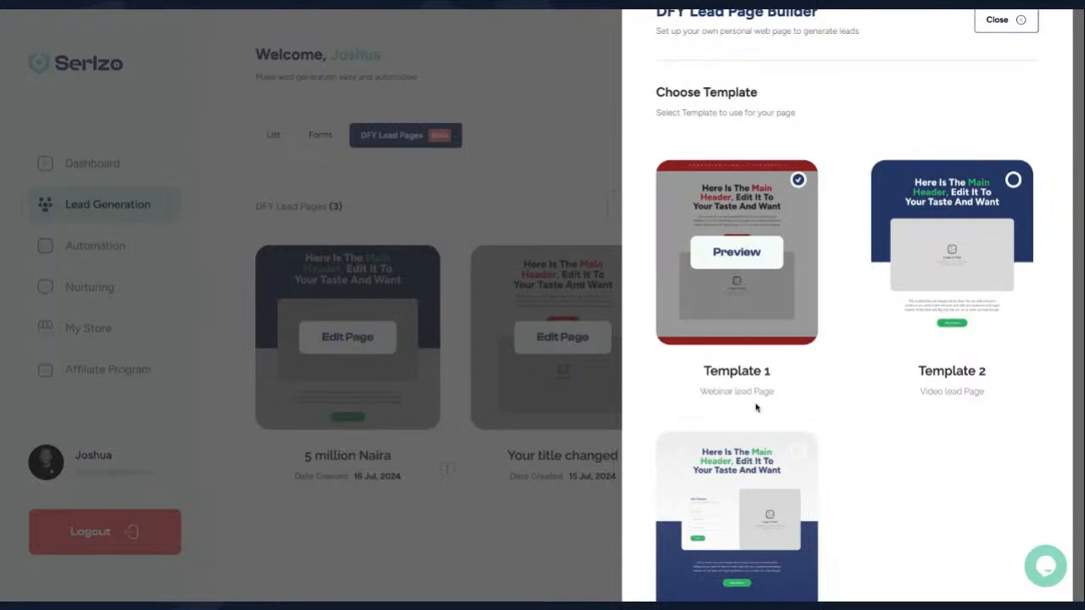
- Look through the available lead page templates and try selecting Template 2
{"action": "scroll", "coordinate": [757, 407], "scroll_direction": "down", "scroll_amount": 1}
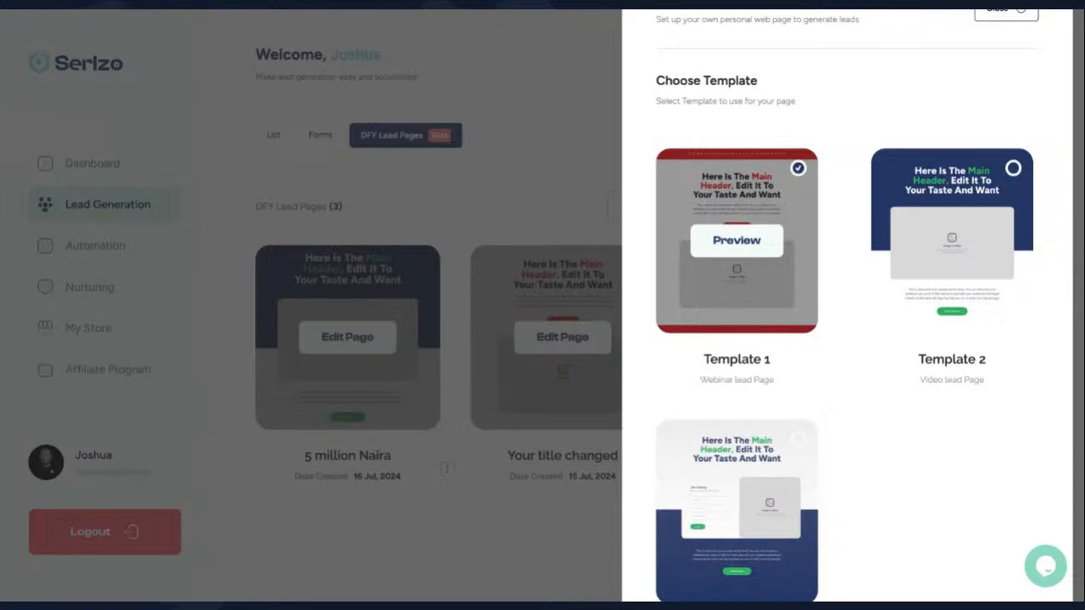
{"action": "scroll", "coordinate": [953, 393], "scroll_direction": "down", "scroll_amount": 1}
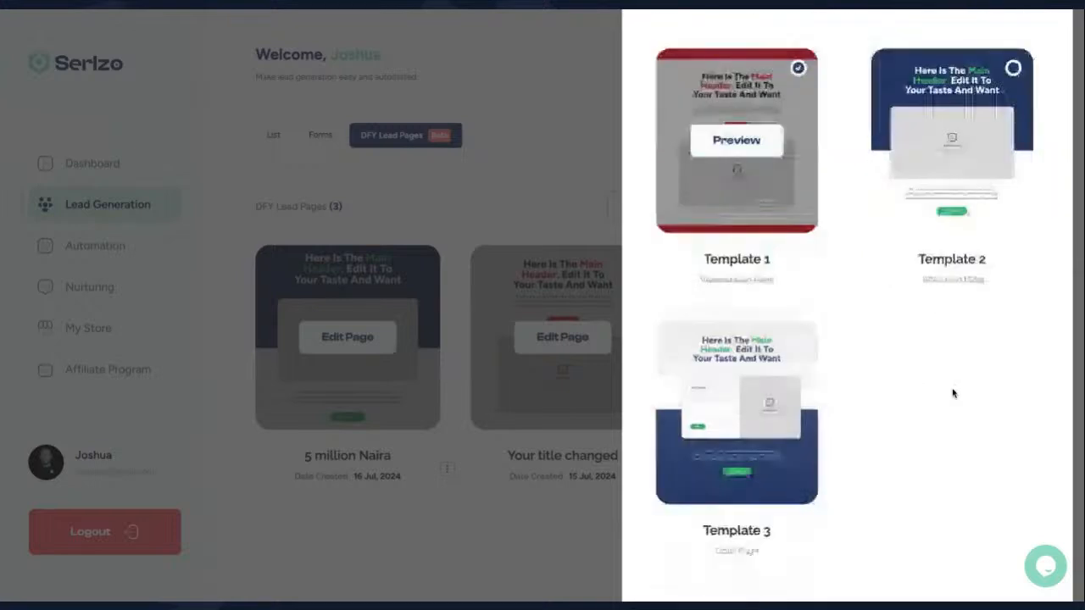
{"action": "scroll", "coordinate": [952, 392], "scroll_direction": "down", "scroll_amount": 1}
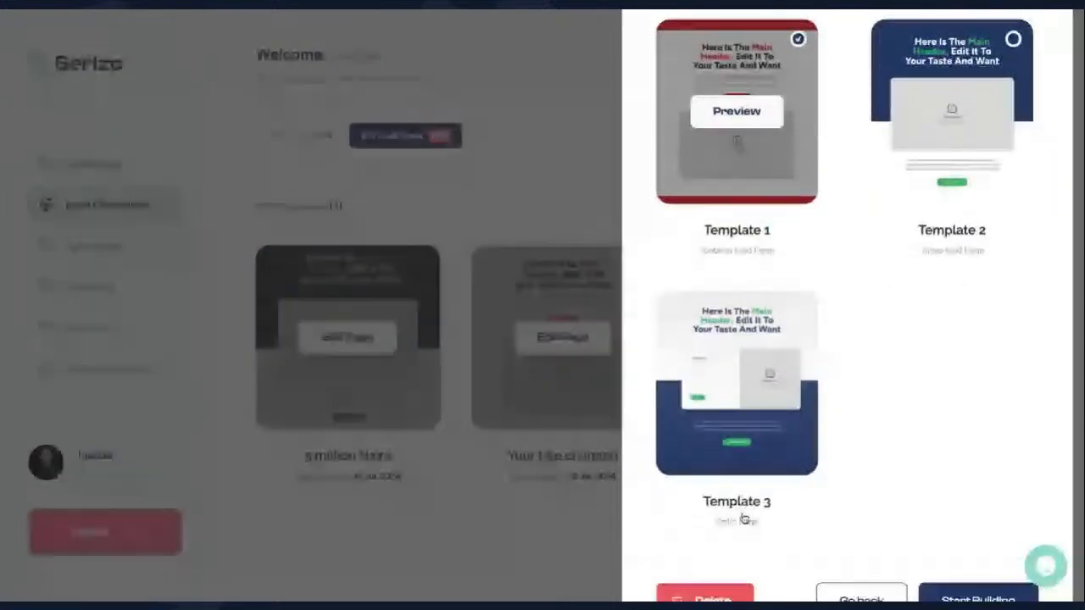
{"action": "left_click", "coordinate": [932, 104]}
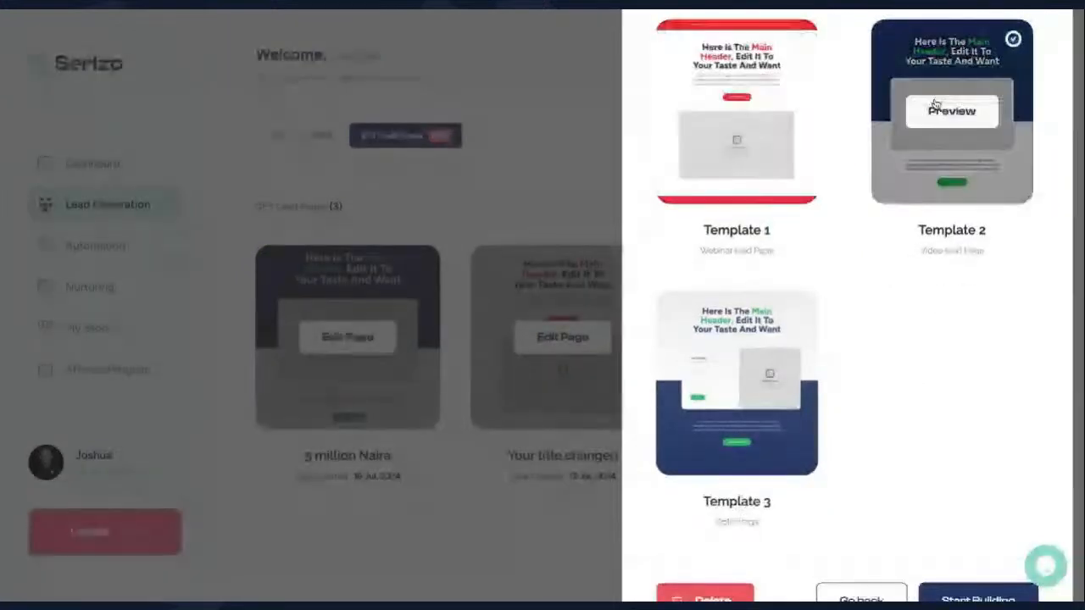
- Preview Template 3, examine its layout with the embedded form from header to signup button, and return to the template selection
{"action": "left_click", "coordinate": [737, 356]}
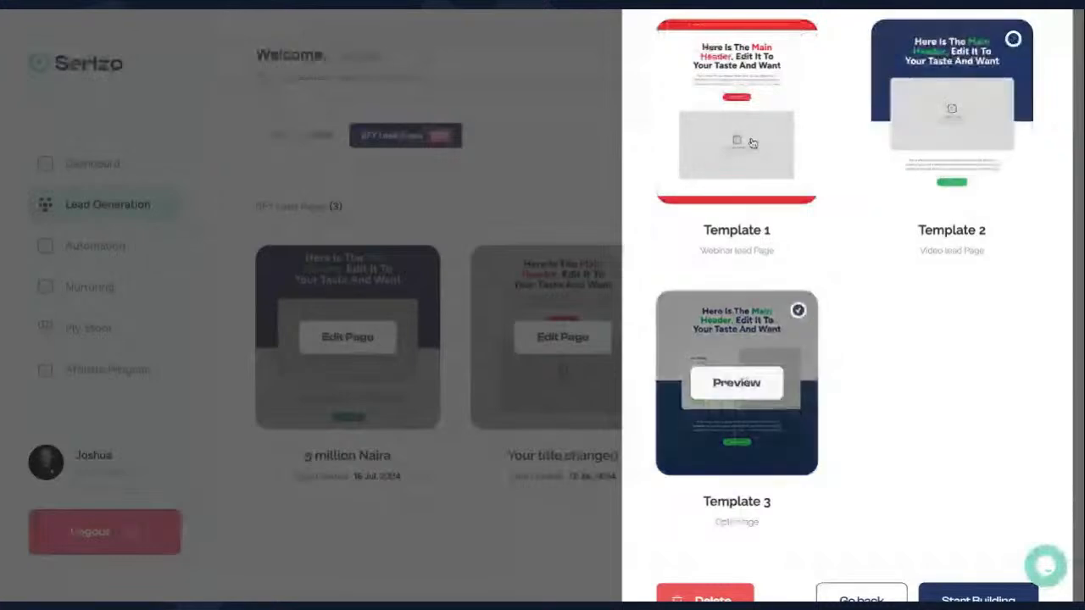
{"action": "left_click", "coordinate": [748, 391]}
{"action": "scroll", "coordinate": [735, 335], "scroll_direction": "down", "scroll_amount": 1}
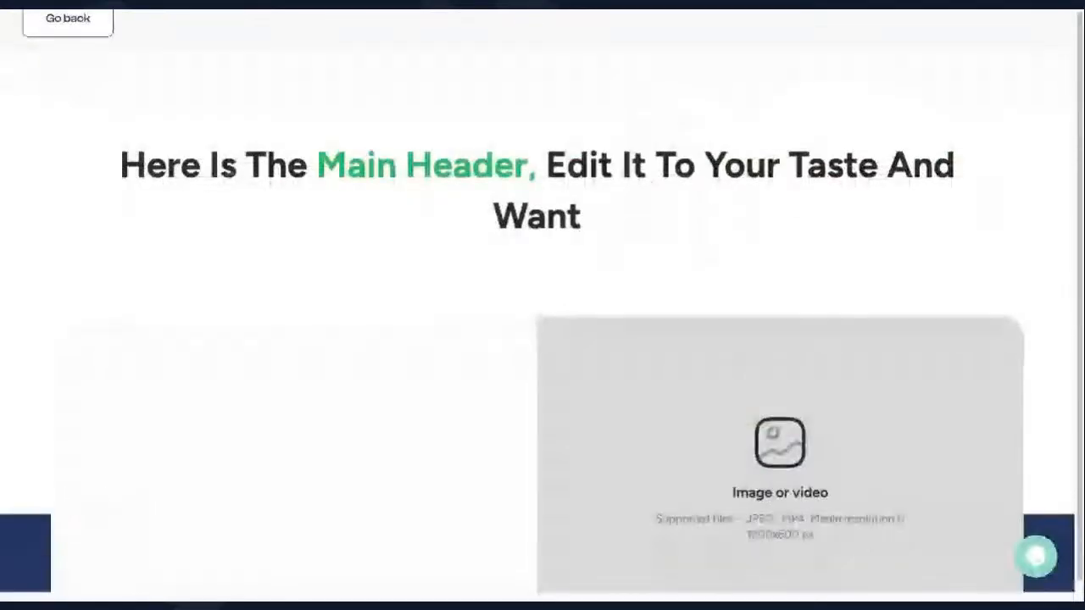
{"action": "scroll", "coordinate": [542, 339], "scroll_direction": "down", "scroll_amount": 1}
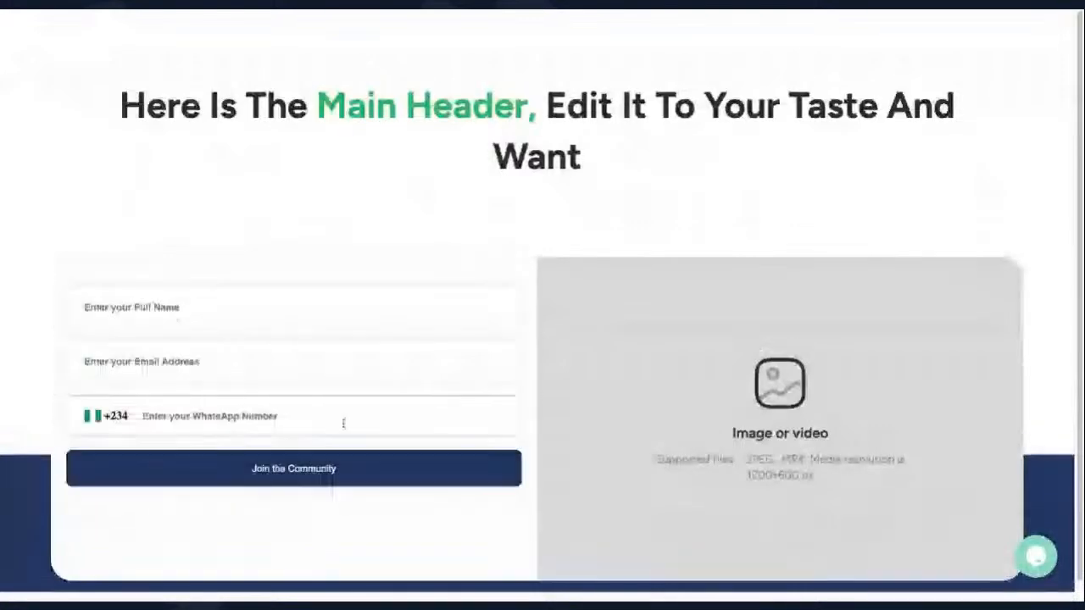
{"action": "scroll", "coordinate": [686, 371], "scroll_direction": "down", "scroll_amount": 1}
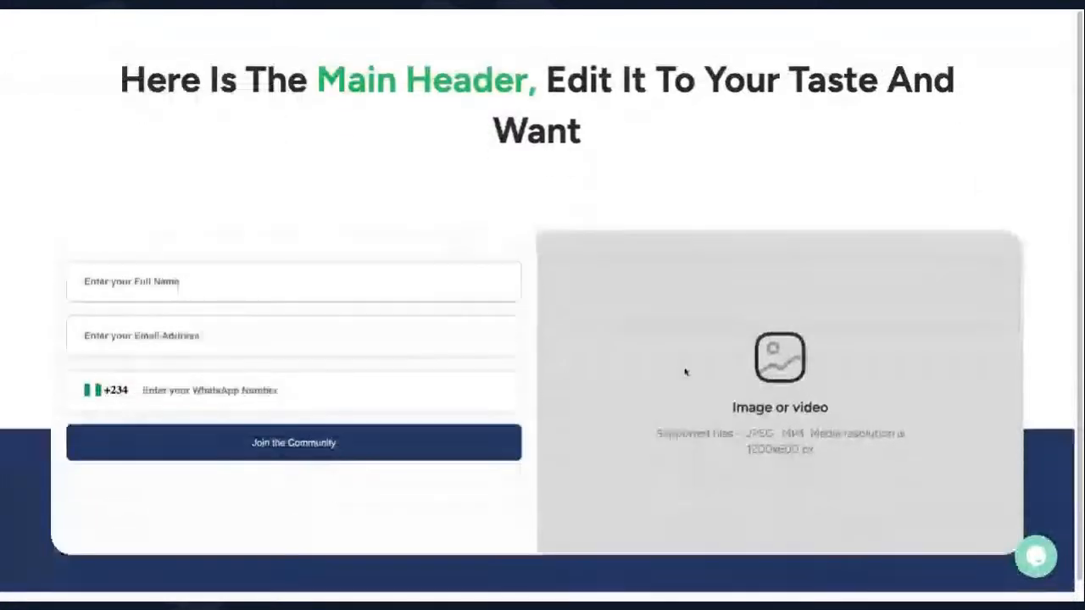
{"action": "scroll", "coordinate": [686, 371], "scroll_direction": "down", "scroll_amount": 3}
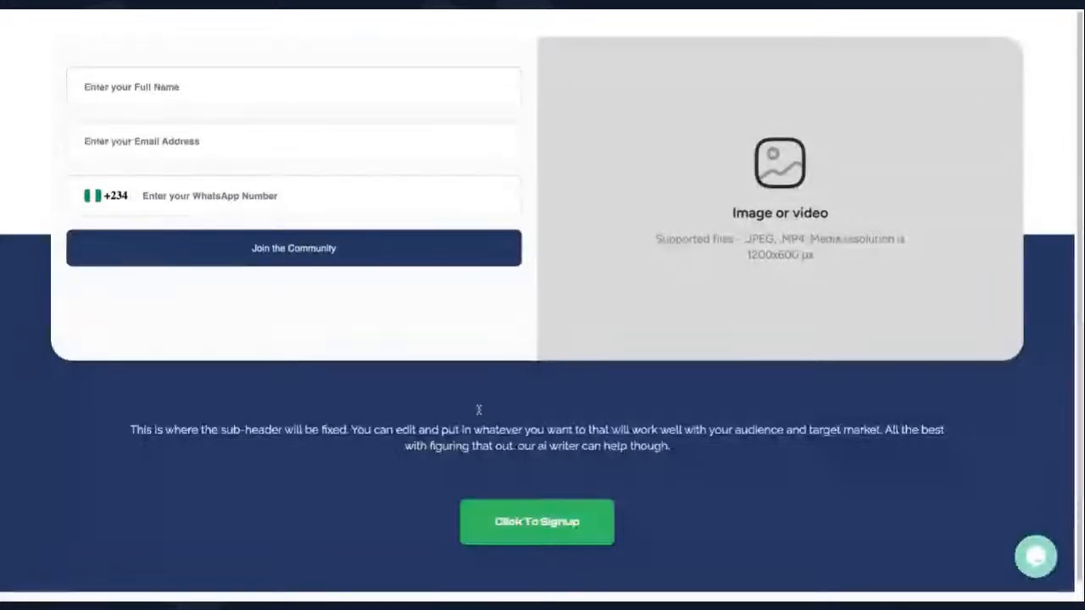
{"action": "scroll", "coordinate": [479, 409], "scroll_direction": "up", "scroll_amount": 5}
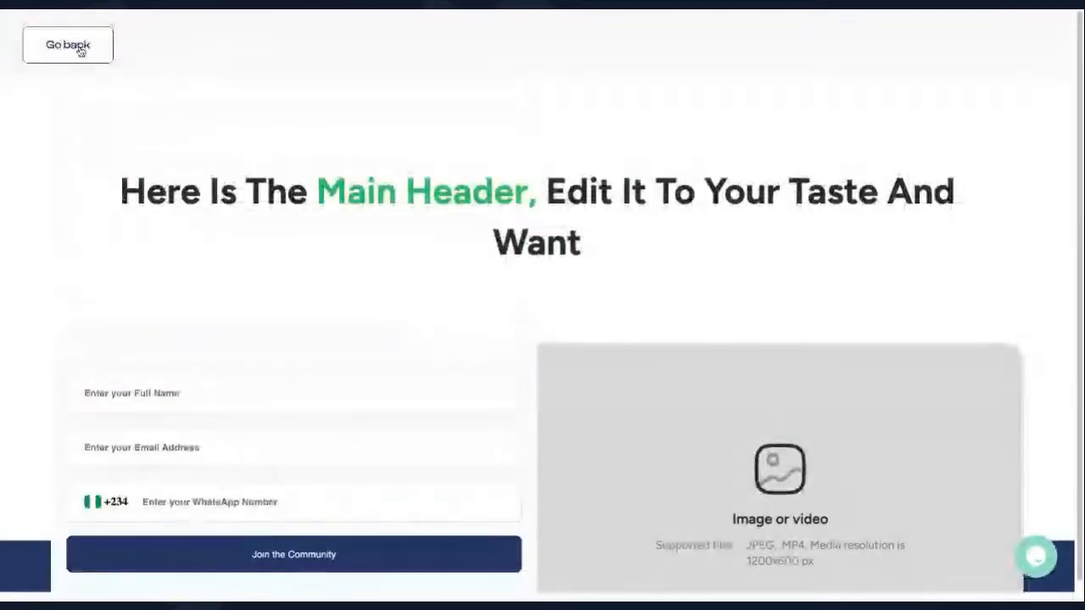
{"action": "left_click", "coordinate": [68, 46]}
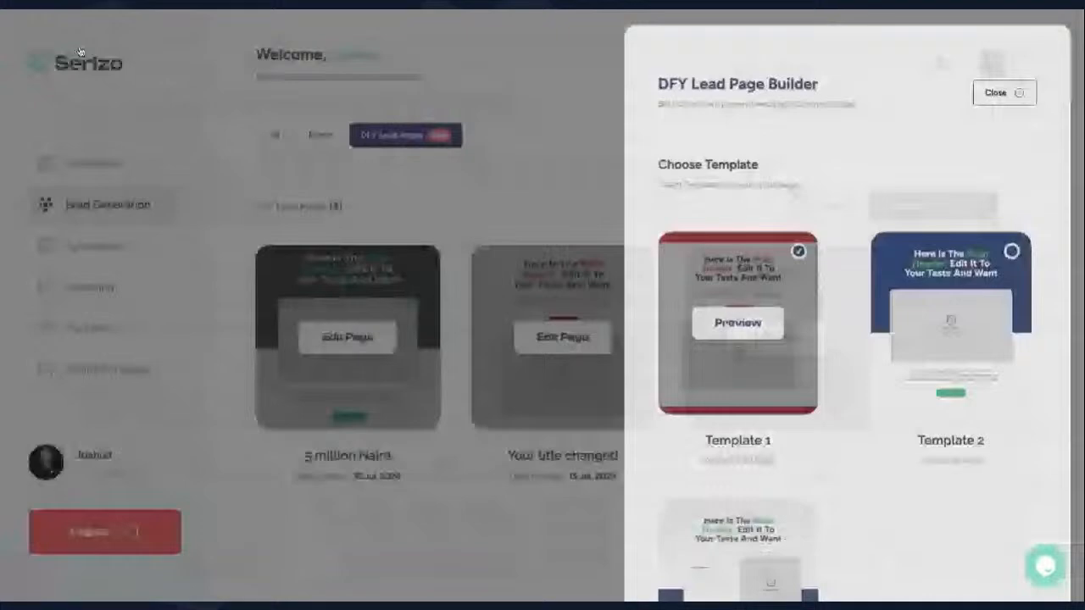
- Choose Template 2, the video lead page, and start building the page with it
{"action": "scroll", "coordinate": [818, 292], "scroll_direction": "down", "scroll_amount": 1}
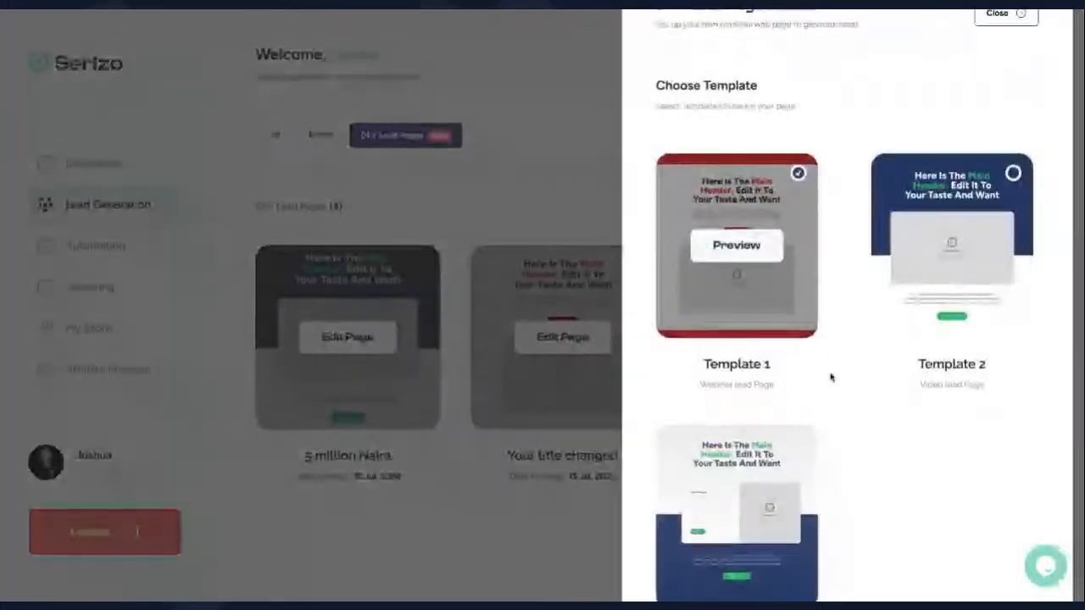
{"action": "scroll", "coordinate": [831, 378], "scroll_direction": "down", "scroll_amount": 1}
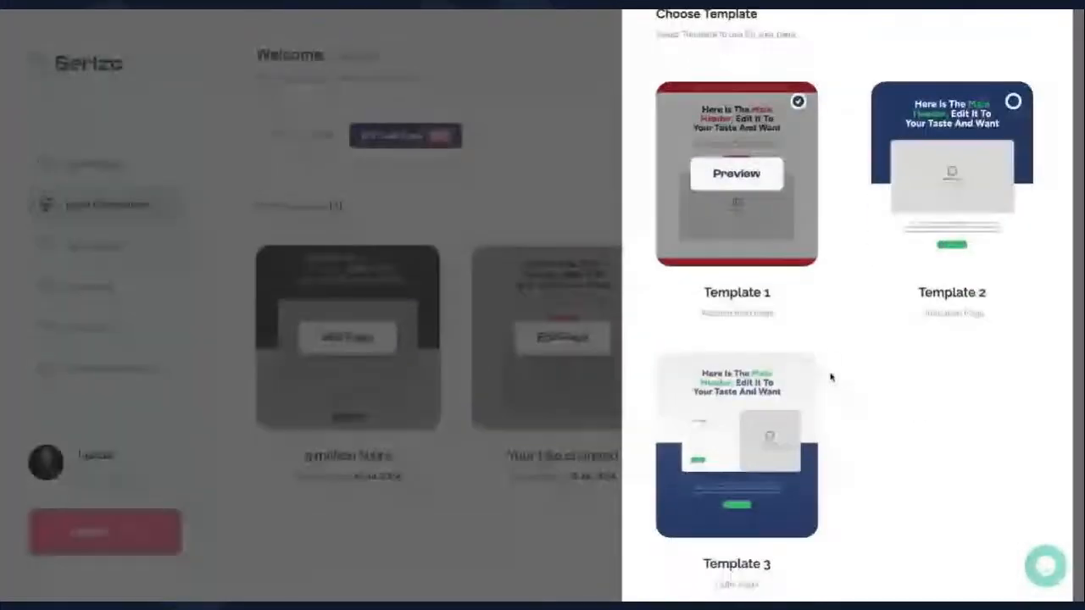
{"action": "scroll", "coordinate": [901, 281], "scroll_direction": "down", "scroll_amount": 1}
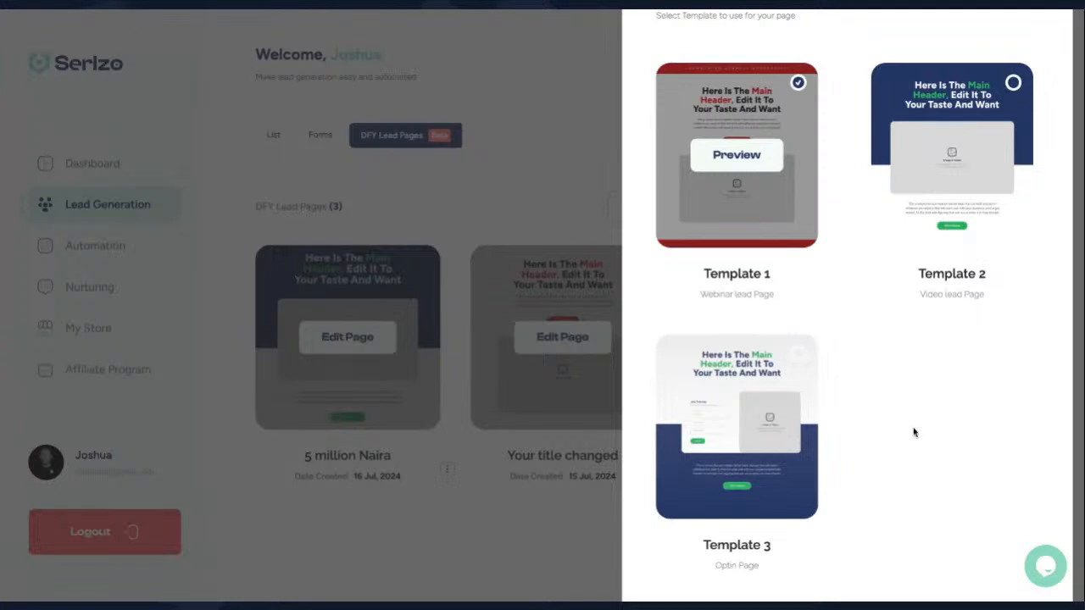
{"action": "scroll", "coordinate": [911, 428], "scroll_direction": "down", "scroll_amount": 1}
{"action": "scroll", "coordinate": [908, 423], "scroll_direction": "up", "scroll_amount": 2}
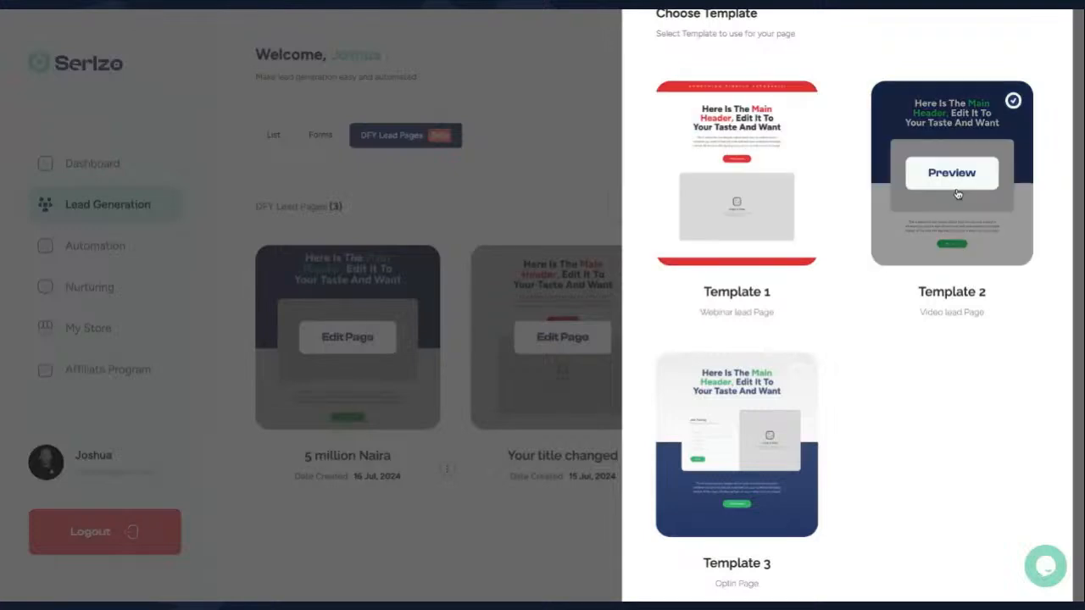
{"action": "scroll", "coordinate": [958, 503], "scroll_direction": "down", "scroll_amount": 2}
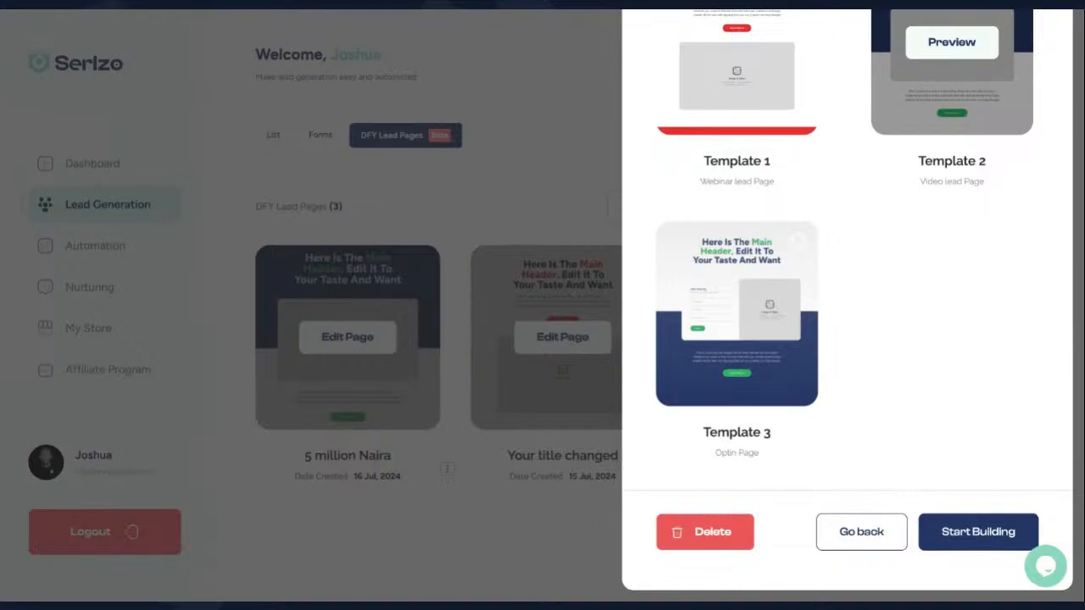
{"action": "left_click", "coordinate": [978, 532]}
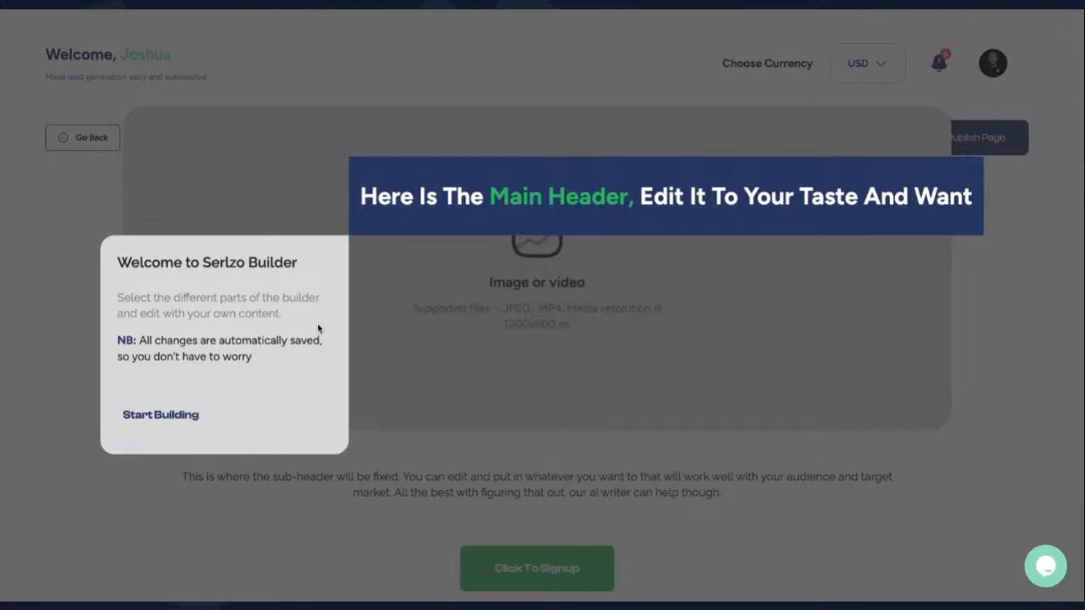
- Dismiss the builder's introduction and look over the page's header, media area, sub-header and signup button
{"action": "left_click", "coordinate": [155, 417]}
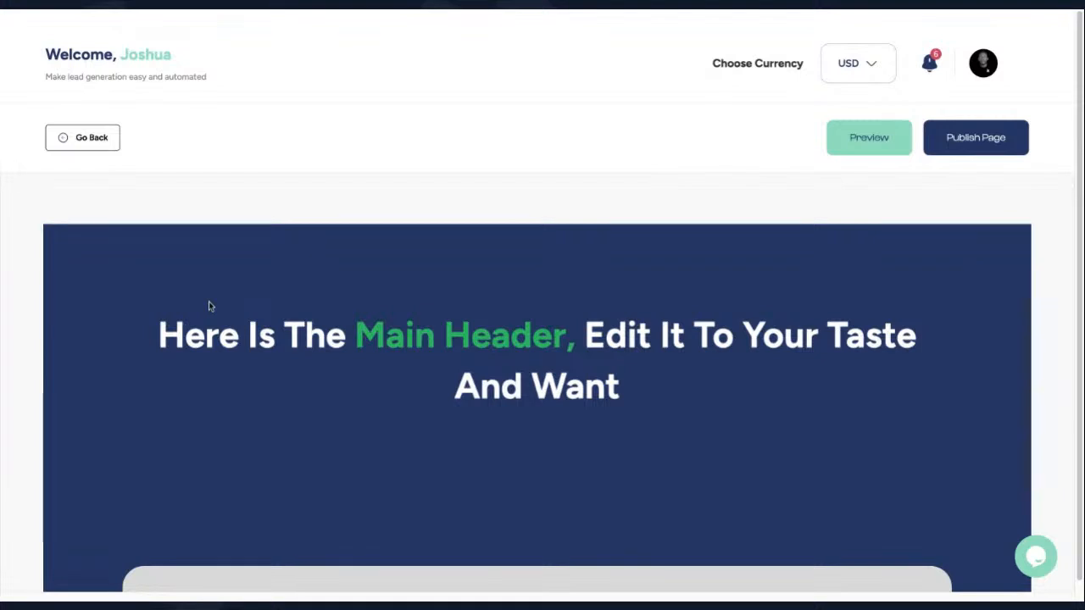
{"action": "scroll", "coordinate": [302, 310], "scroll_direction": "down", "scroll_amount": 1}
{"action": "scroll", "coordinate": [303, 310], "scroll_direction": "up", "scroll_amount": 1}
{"action": "scroll", "coordinate": [388, 395], "scroll_direction": "down", "scroll_amount": 5}
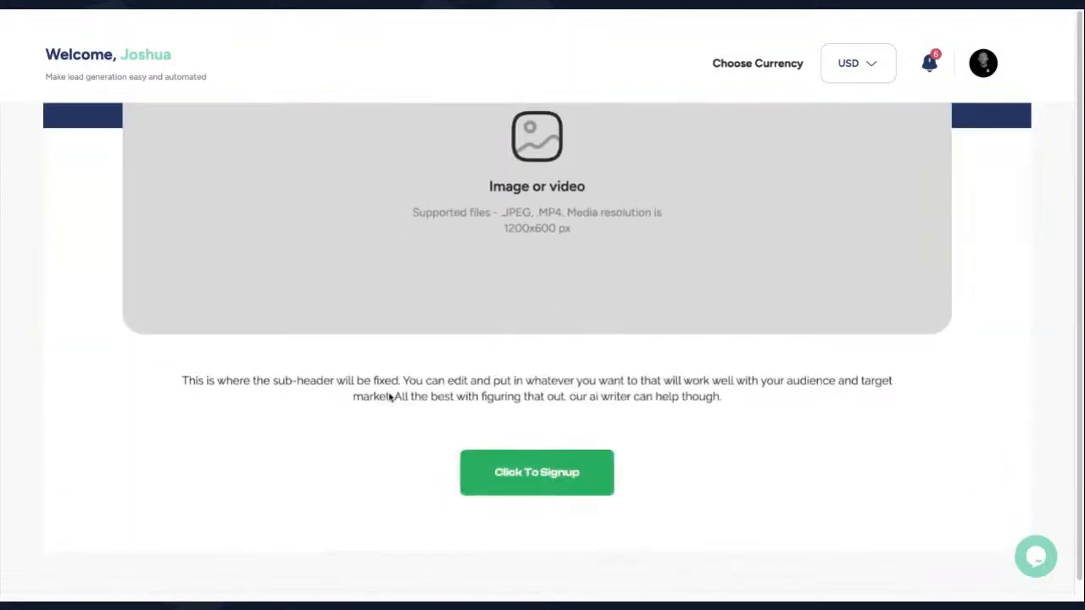
{"action": "scroll", "coordinate": [389, 395], "scroll_direction": "up", "scroll_amount": 5}
- Replace the page's main header text with "Generate, Nurture And Close Leads"
{"action": "left_click", "coordinate": [523, 335]}
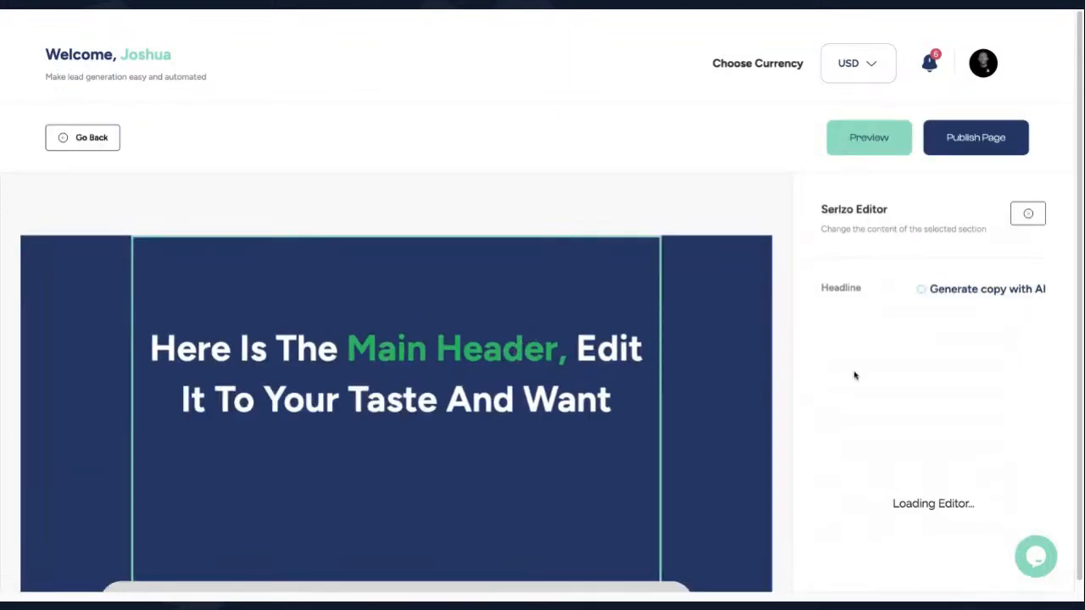
{"action": "scroll", "coordinate": [853, 373], "scroll_direction": "down", "scroll_amount": 2}
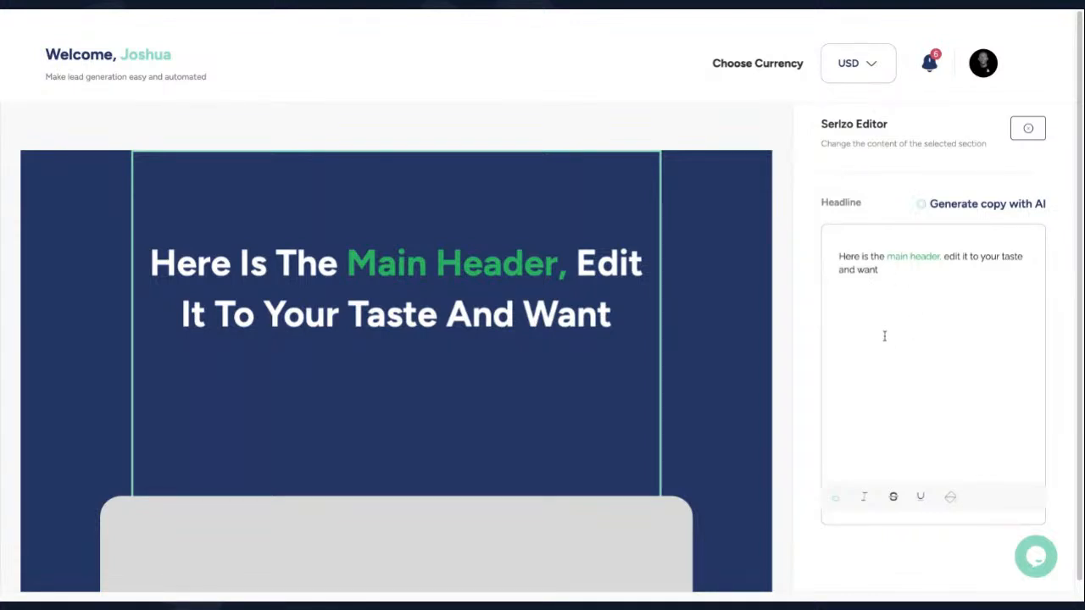
{"action": "left_click", "coordinate": [877, 289]}
{"action": "left_click_drag", "start_coordinate": [877, 289], "coordinate": [836, 259]}
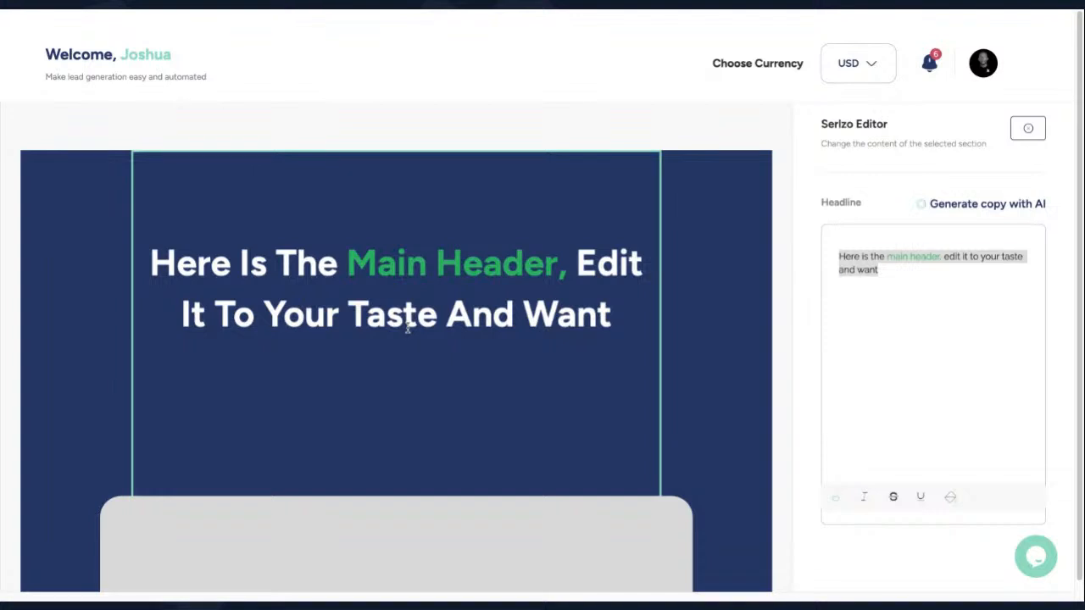
{"action": "triple_click", "coordinate": [891, 273]}
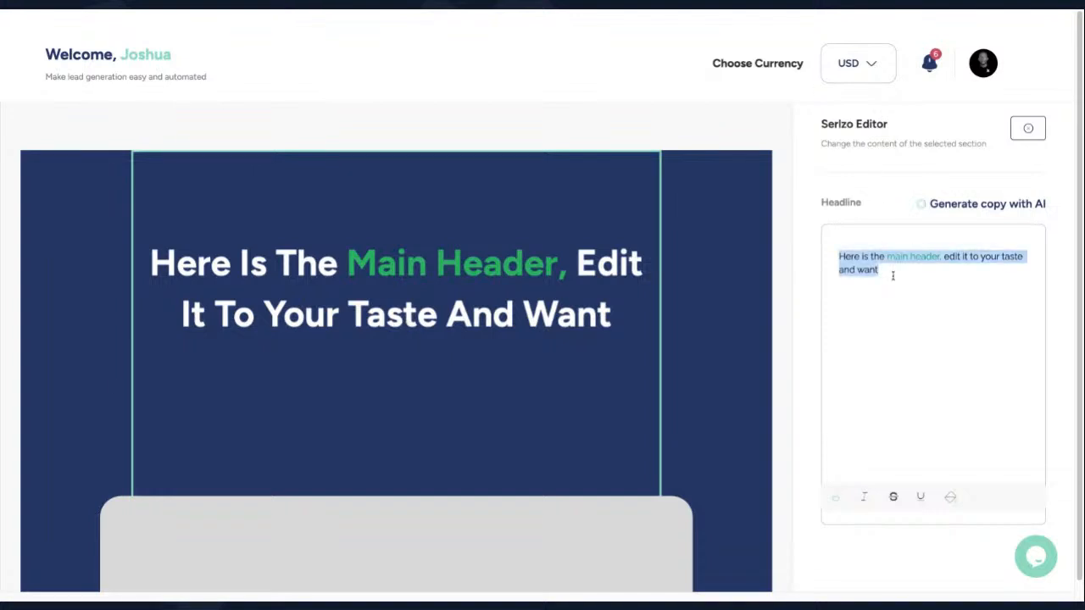
{"action": "type", "text": "Generate, Nurture And Close Leads"}
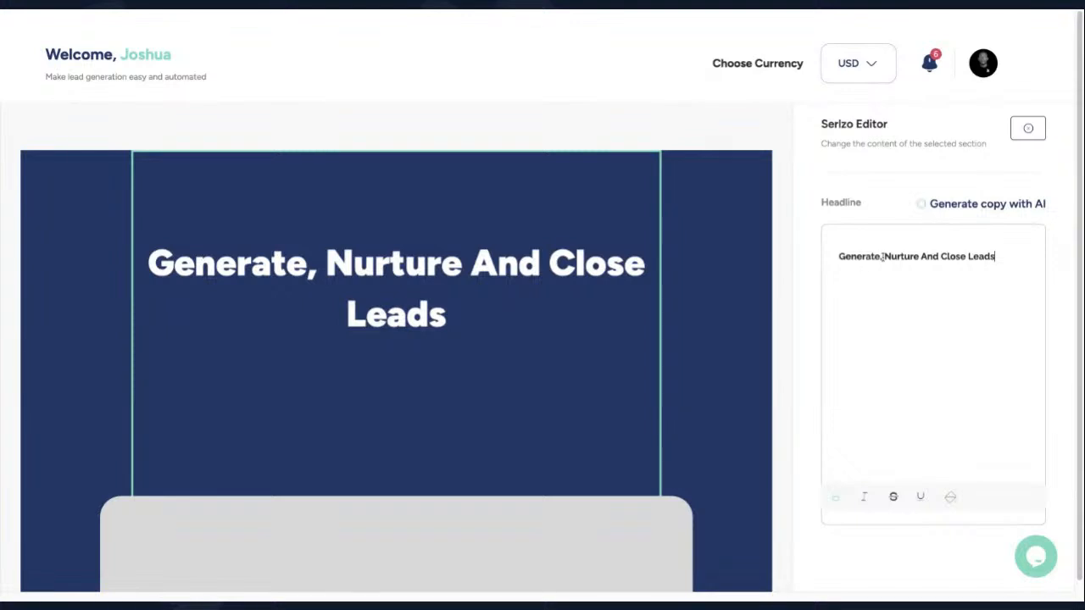
- Color the word "Nurture" in the headline red, then change it to light green
{"action": "left_click_drag", "start_coordinate": [883, 256], "coordinate": [917, 258]}
{"action": "left_click", "coordinate": [950, 497]}
{"action": "scroll", "coordinate": [964, 515], "scroll_direction": "down", "scroll_amount": 1}
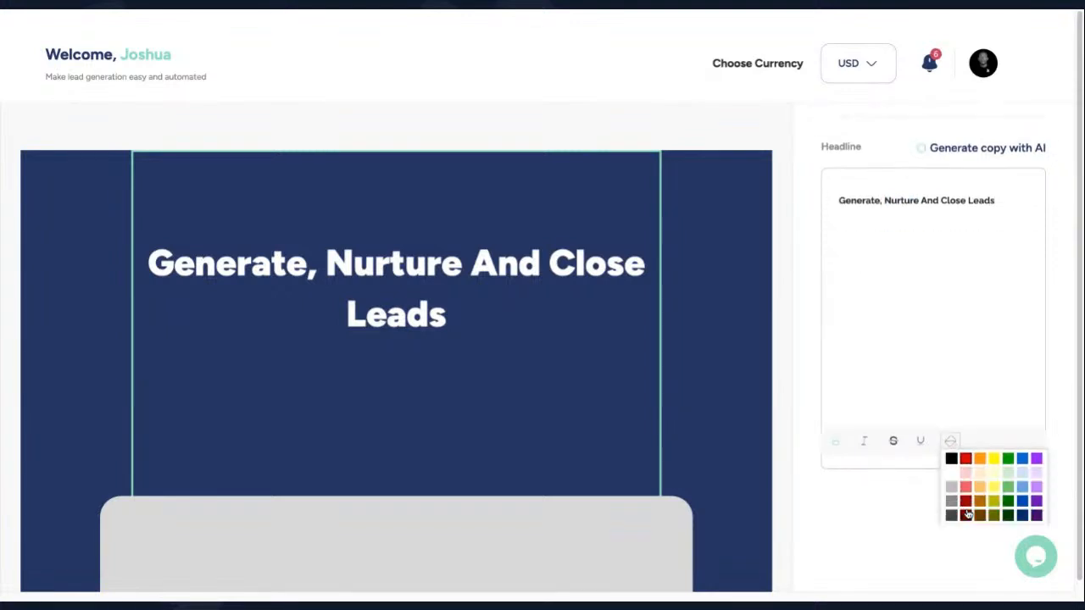
{"action": "left_click", "coordinate": [966, 459]}
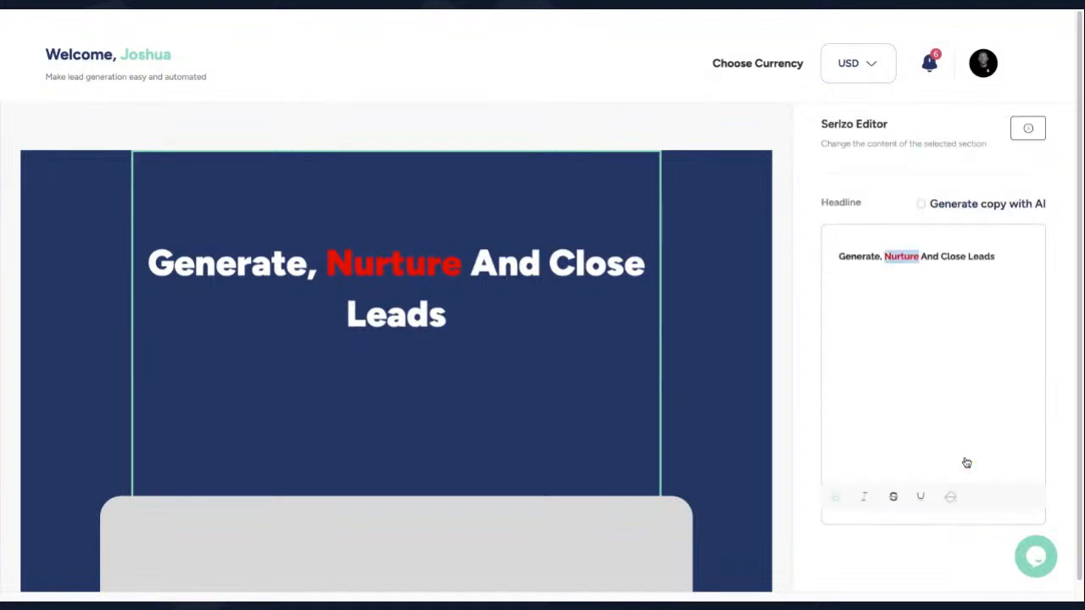
{"action": "scroll", "coordinate": [959, 463], "scroll_direction": "down", "scroll_amount": 1}
{"action": "left_click", "coordinate": [950, 489]}
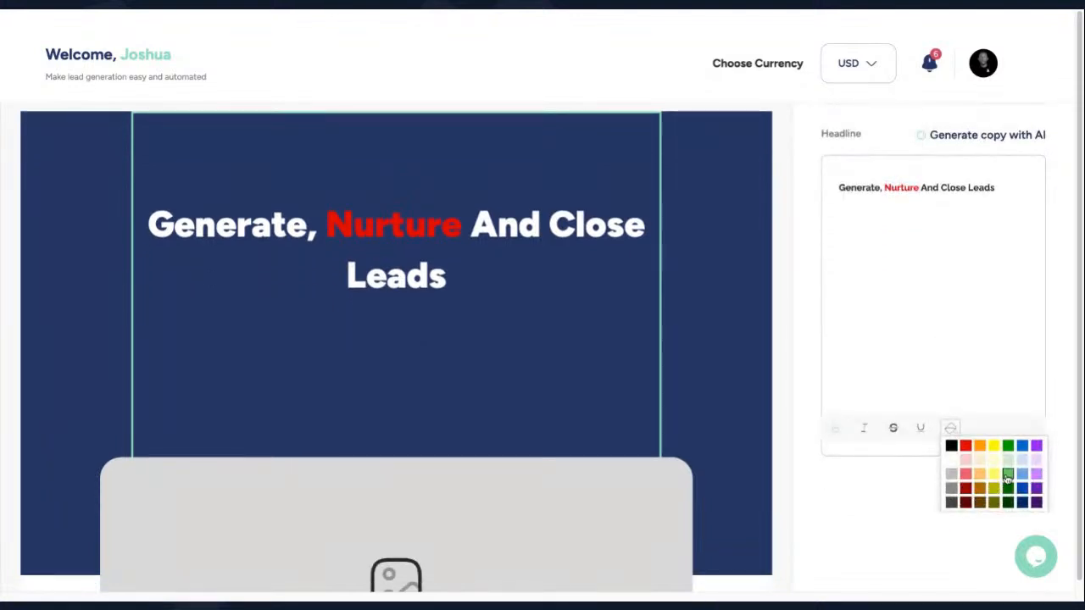
{"action": "left_click", "coordinate": [1007, 476]}
{"action": "left_click", "coordinate": [869, 278]}
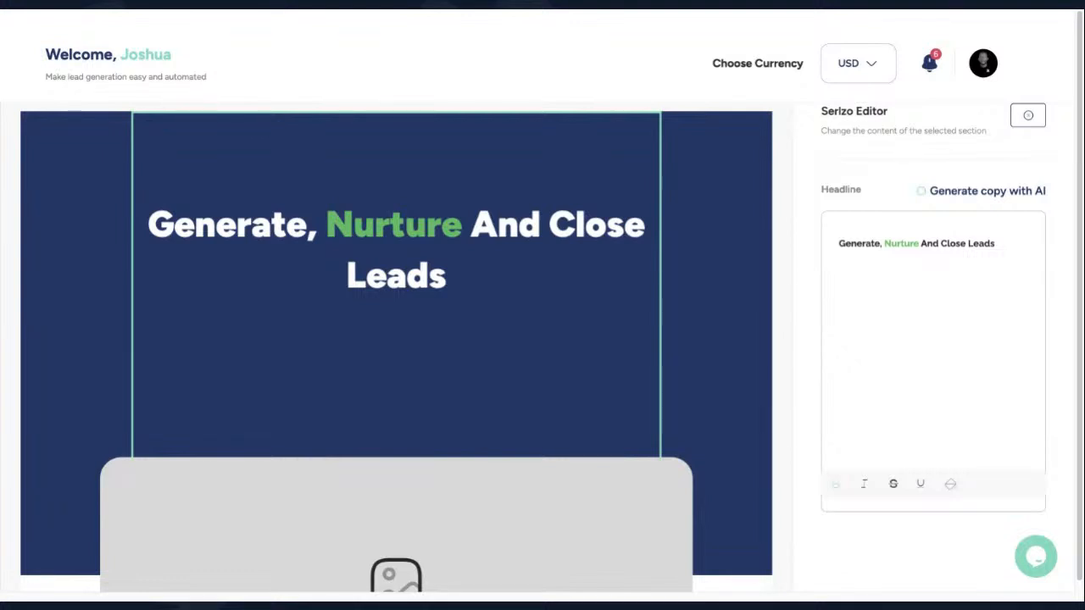
- Replace the whole headline with "Join A Vibrant Community of Digital Marketers, Coaches, and Entrepreneurs"
{"action": "key", "text": "ctrl+a"}
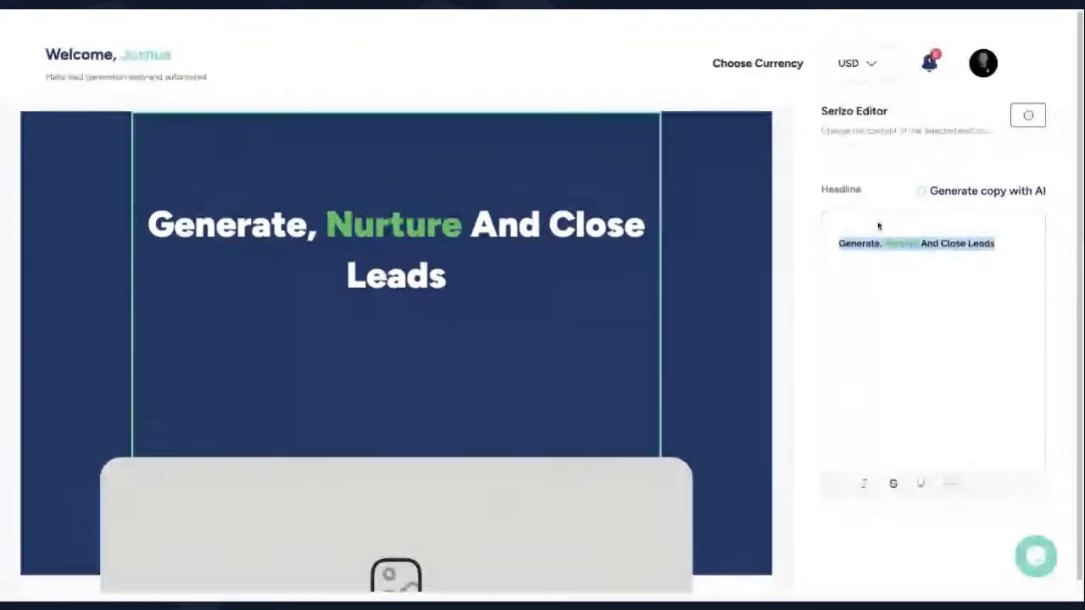
{"action": "left_click", "coordinate": [1024, 303]}
{"action": "key", "text": "ctrl+a"}
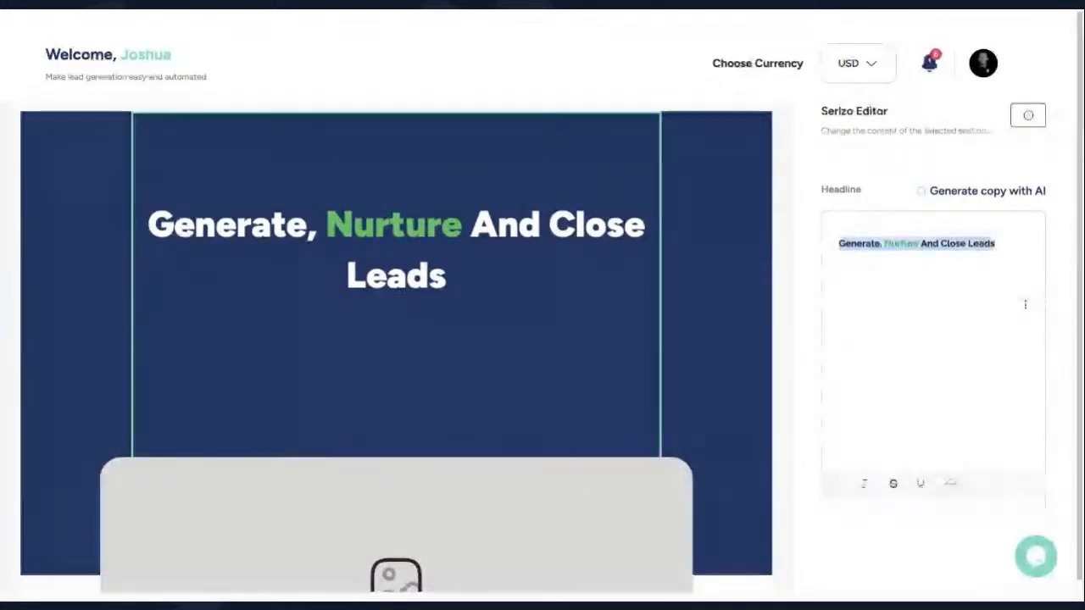
{"action": "type", "text": "Join A Vibrant Community of Super Amazing Creators, Digital Marketers, Coaches, and Entrepreneurs"}
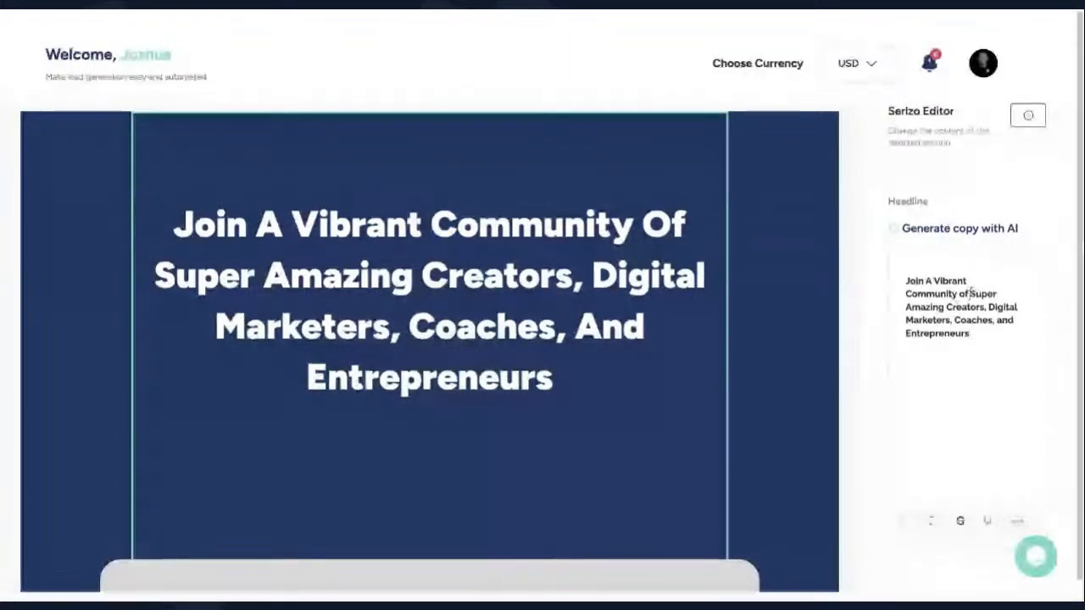
{"action": "left_click_drag", "start_coordinate": [970, 293], "coordinate": [985, 307]}
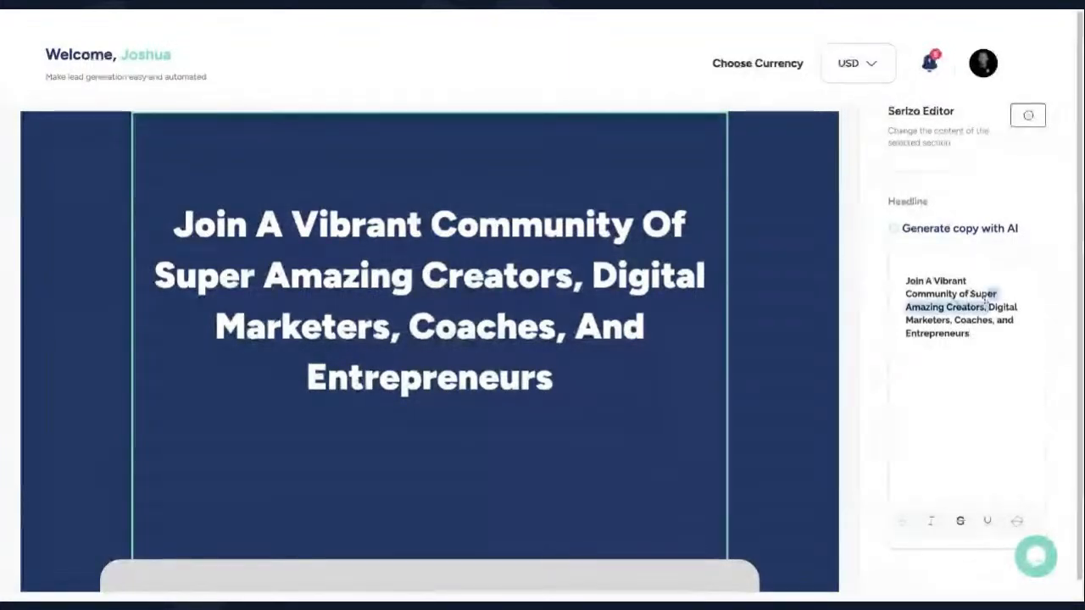
{"action": "key", "text": "BackSpace"}
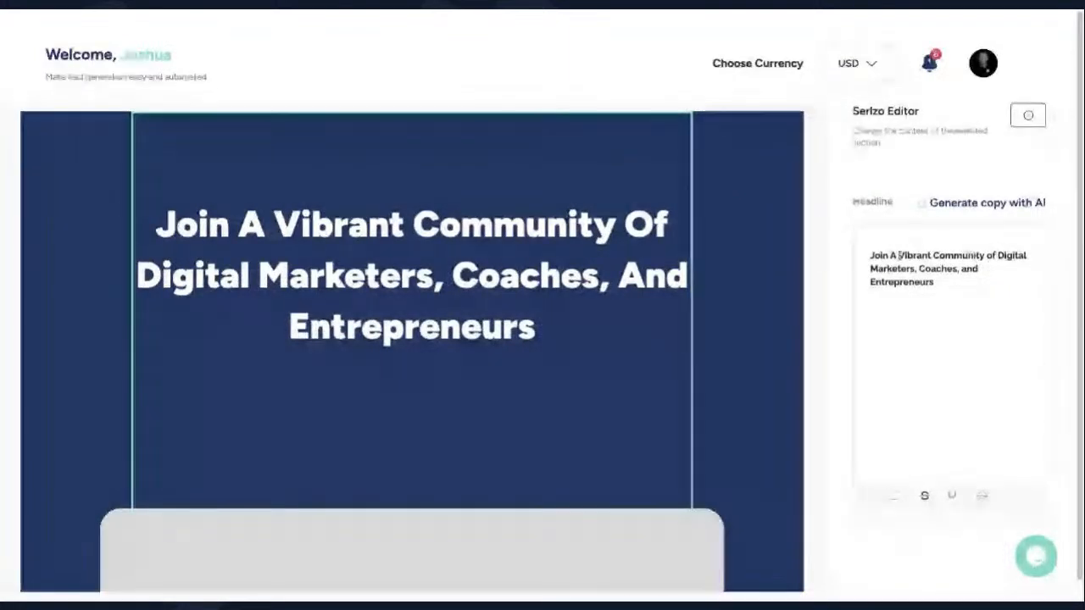
- Underline "Vibrant" and color "Entrepreneurs" light green in the headline
{"action": "left_click_drag", "start_coordinate": [898, 255], "coordinate": [868, 286]}
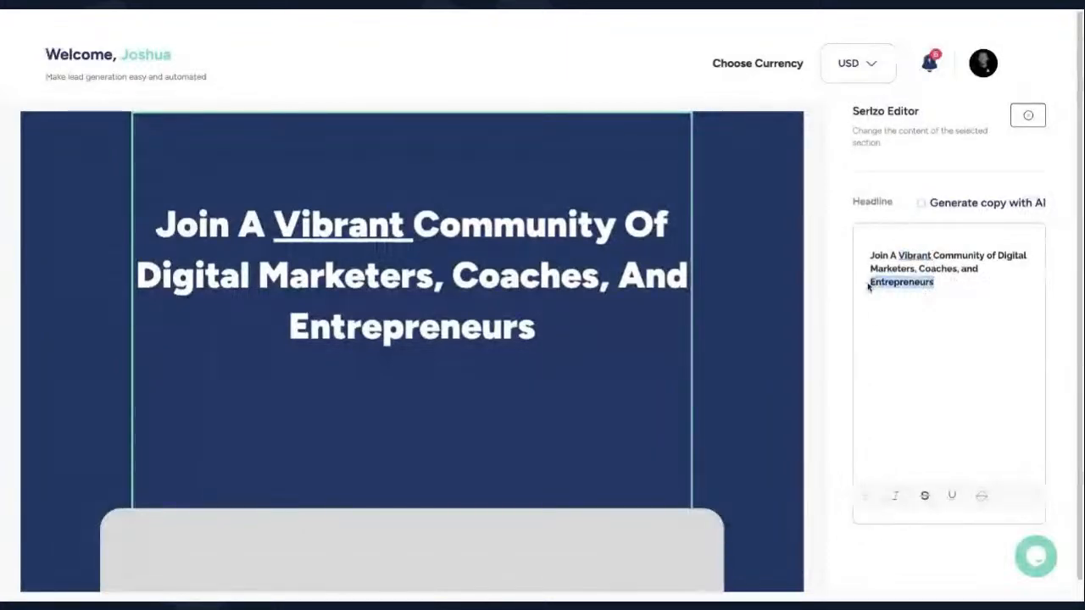
{"action": "left_click", "coordinate": [984, 501]}
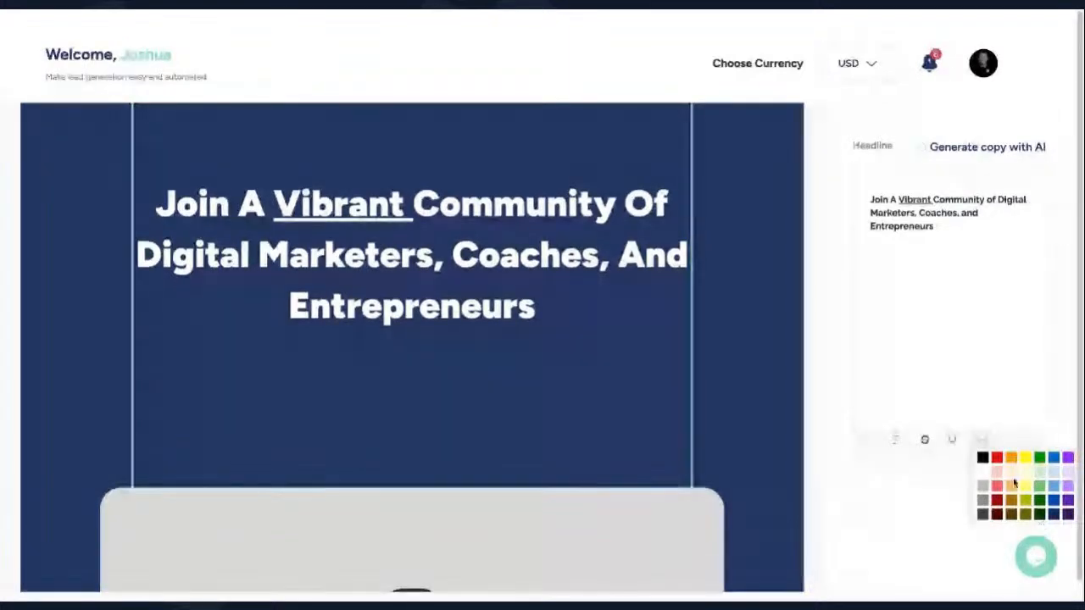
{"action": "left_click", "coordinate": [1041, 487]}
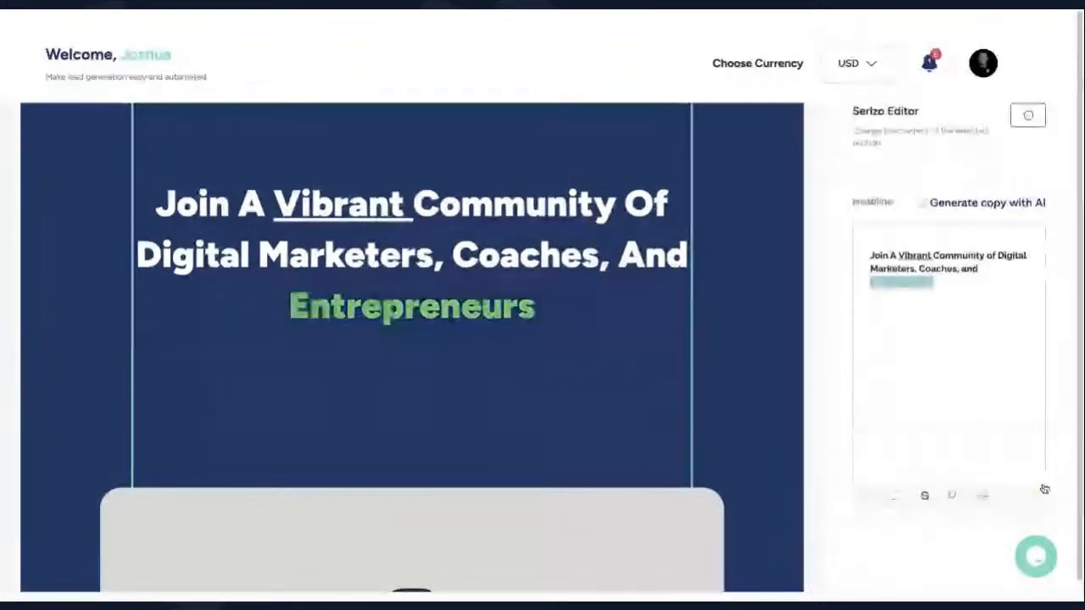
{"action": "left_click", "coordinate": [924, 387]}
- Open the media area's settings, compare the Video and Image types, and view and dismiss the image upload dialog
{"action": "scroll", "coordinate": [605, 315], "scroll_direction": "down", "scroll_amount": 5}
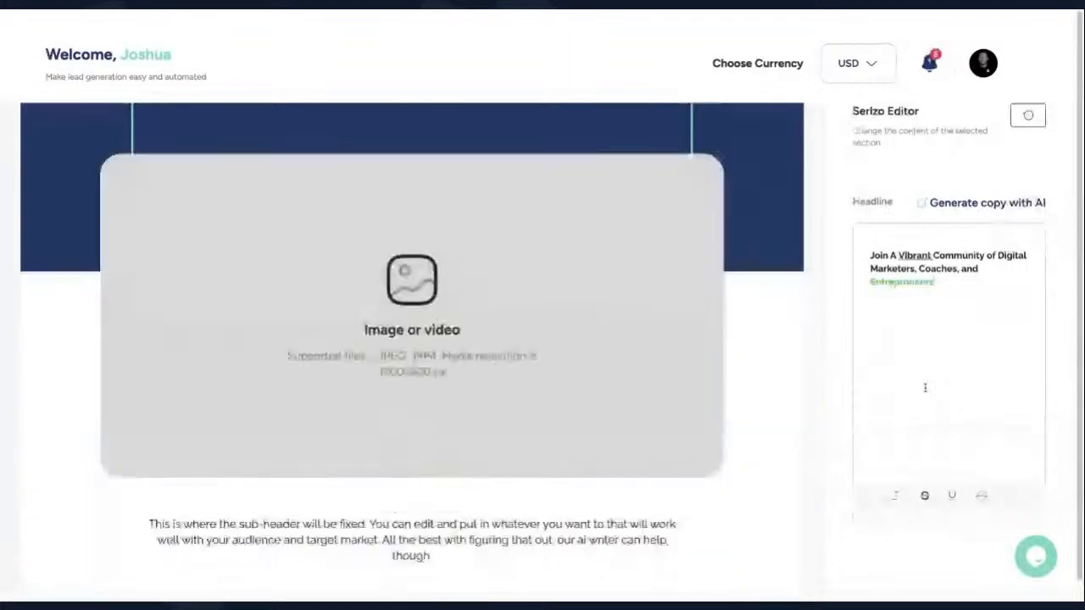
{"action": "left_click", "coordinate": [606, 315]}
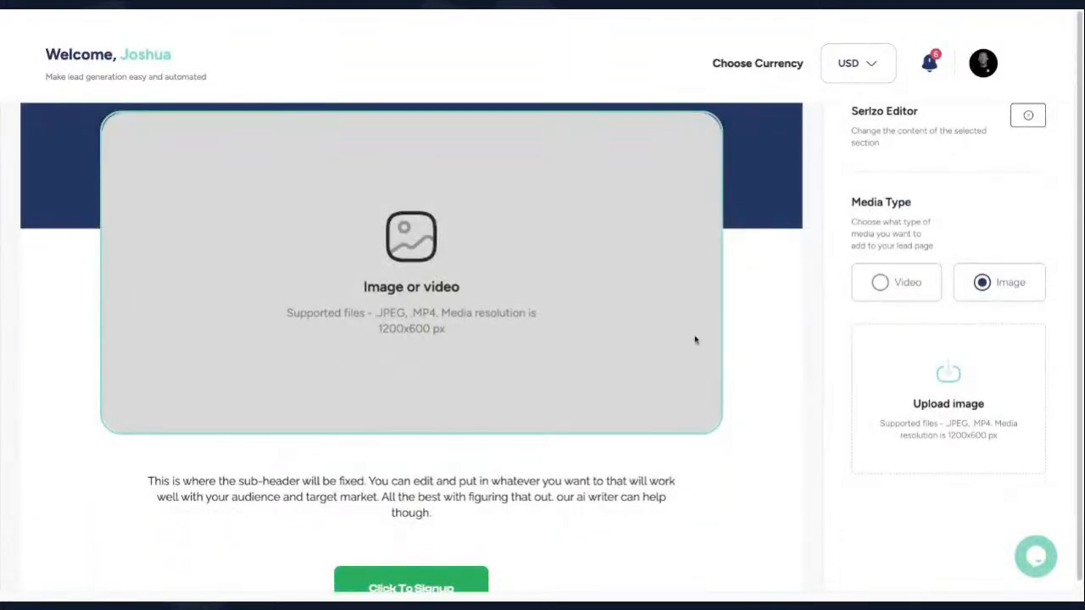
{"action": "left_click", "coordinate": [882, 287]}
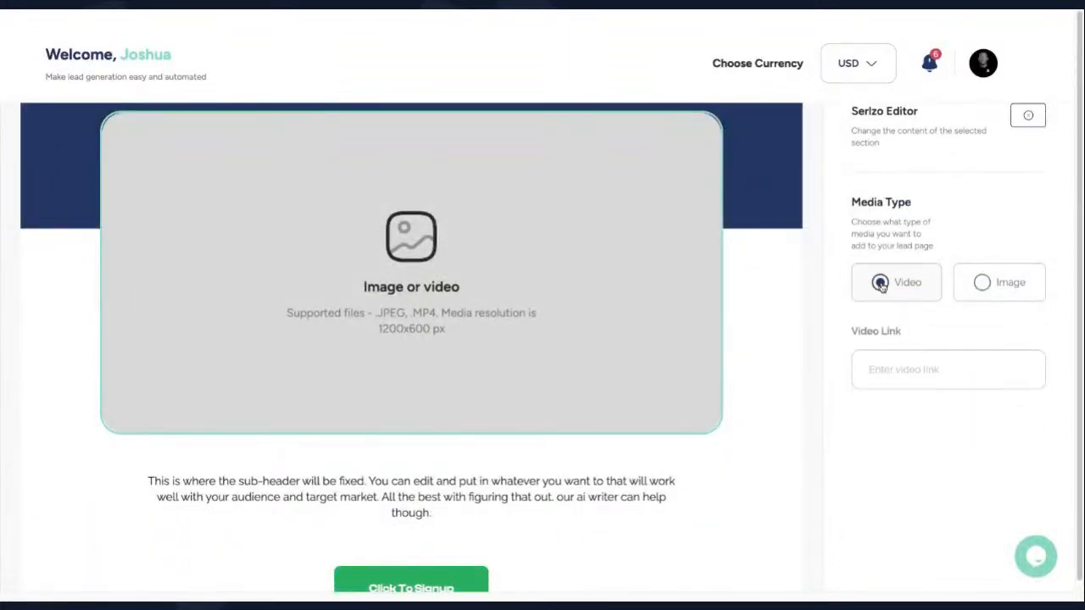
{"action": "left_click", "coordinate": [981, 287]}
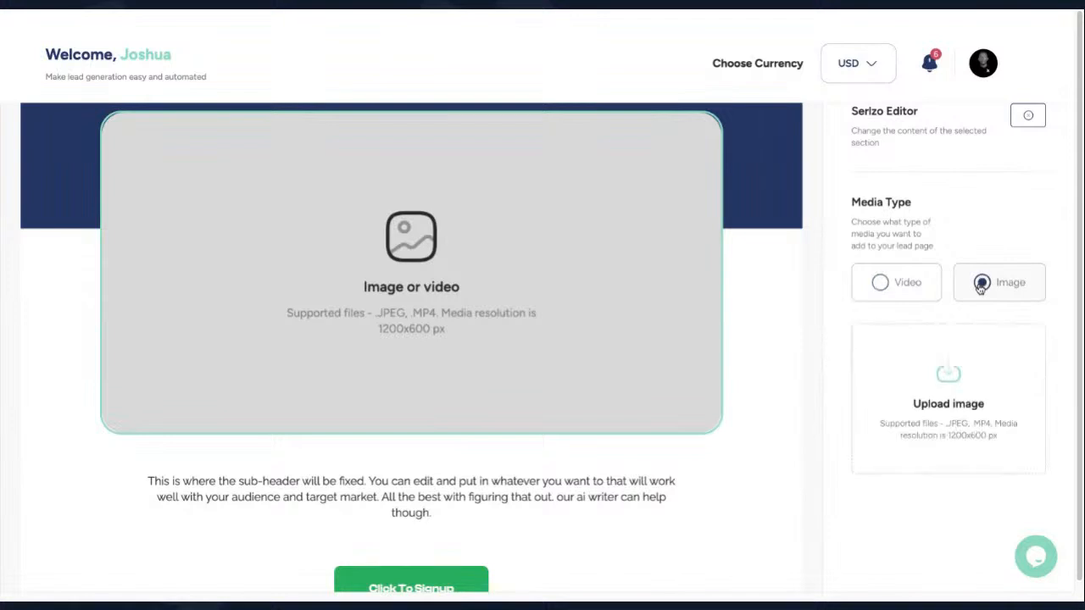
{"action": "left_click", "coordinate": [947, 381]}
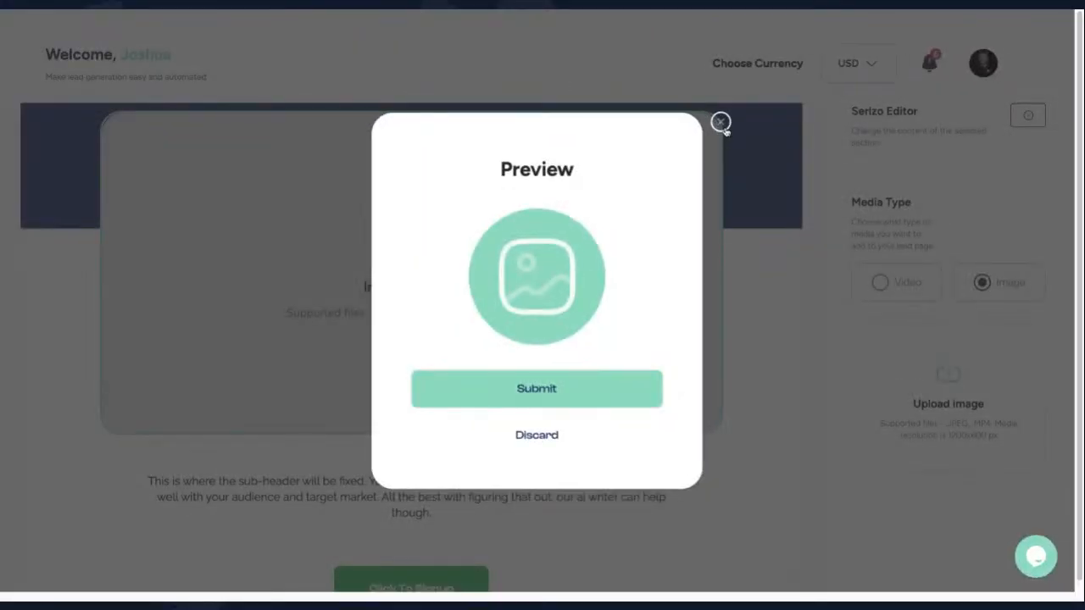
{"action": "left_click", "coordinate": [720, 123]}
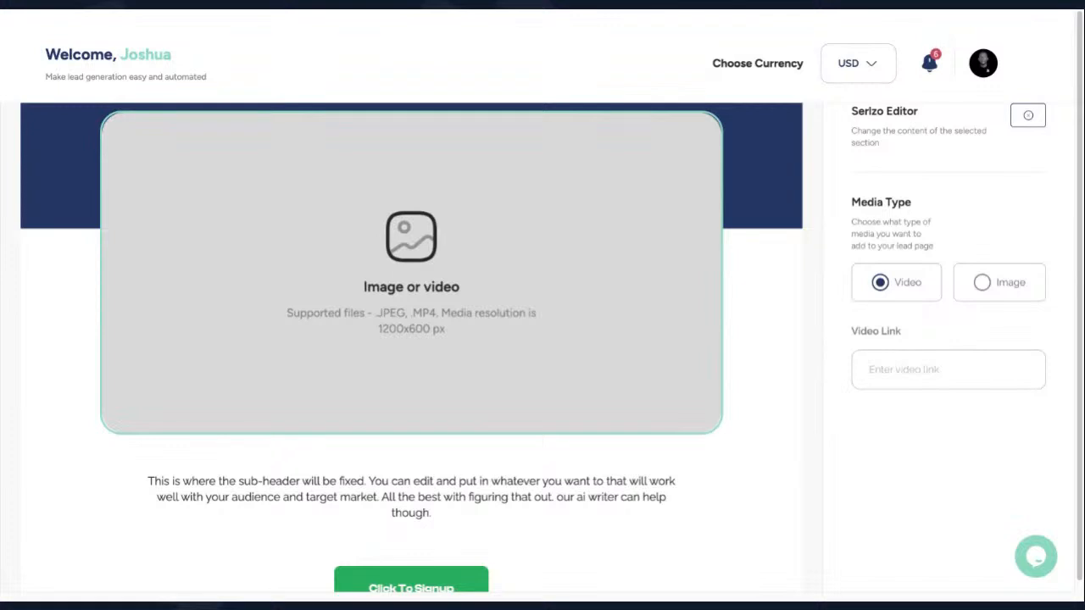
{"action": "left_click", "coordinate": [947, 369]}
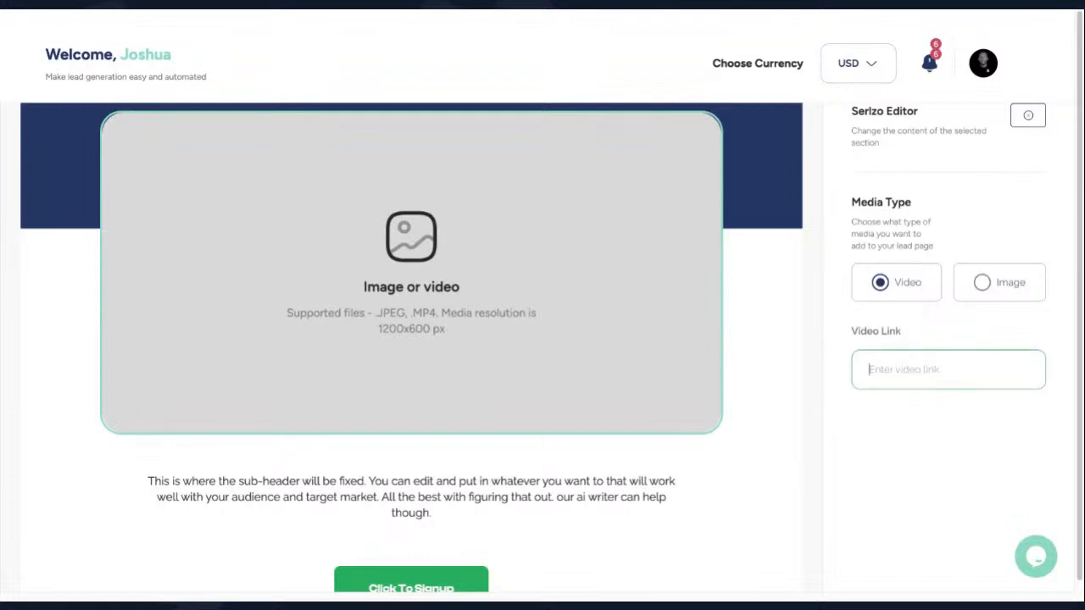
{"action": "type", "text": "https://youtu.be/OGXodzm9cSQ"}
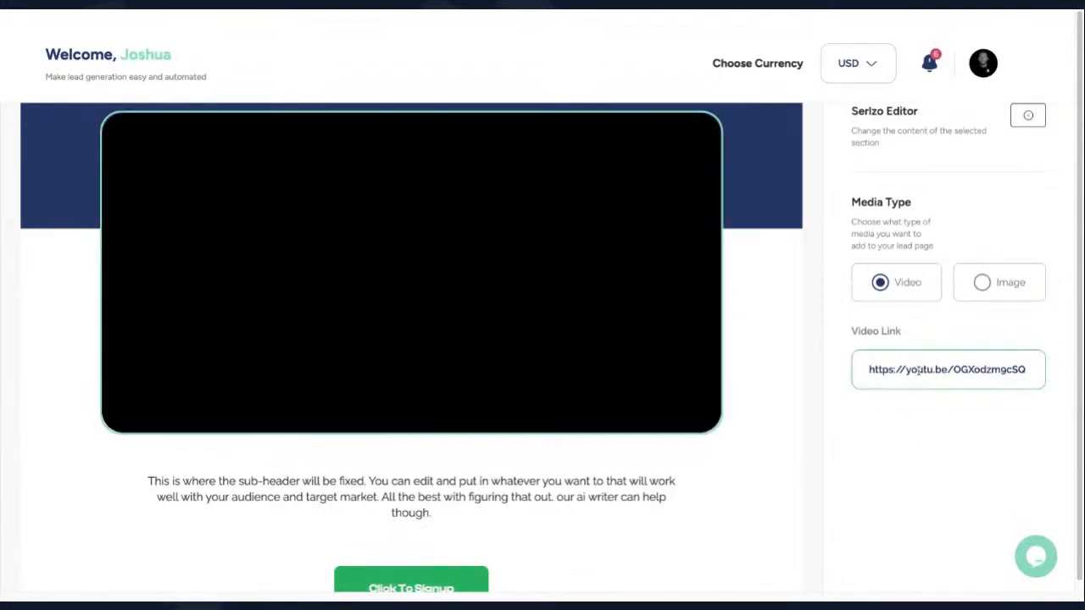
{"action": "triple_click", "coordinate": [915, 369]}
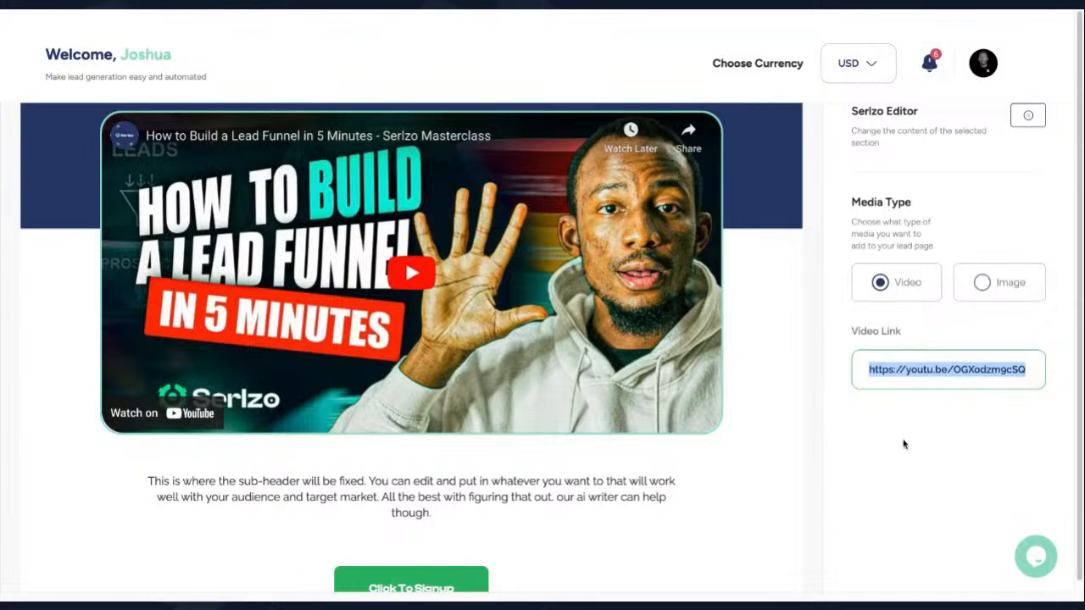
{"action": "left_click", "coordinate": [903, 444]}
{"action": "scroll", "coordinate": [412, 348], "scroll_direction": "down", "scroll_amount": 1}
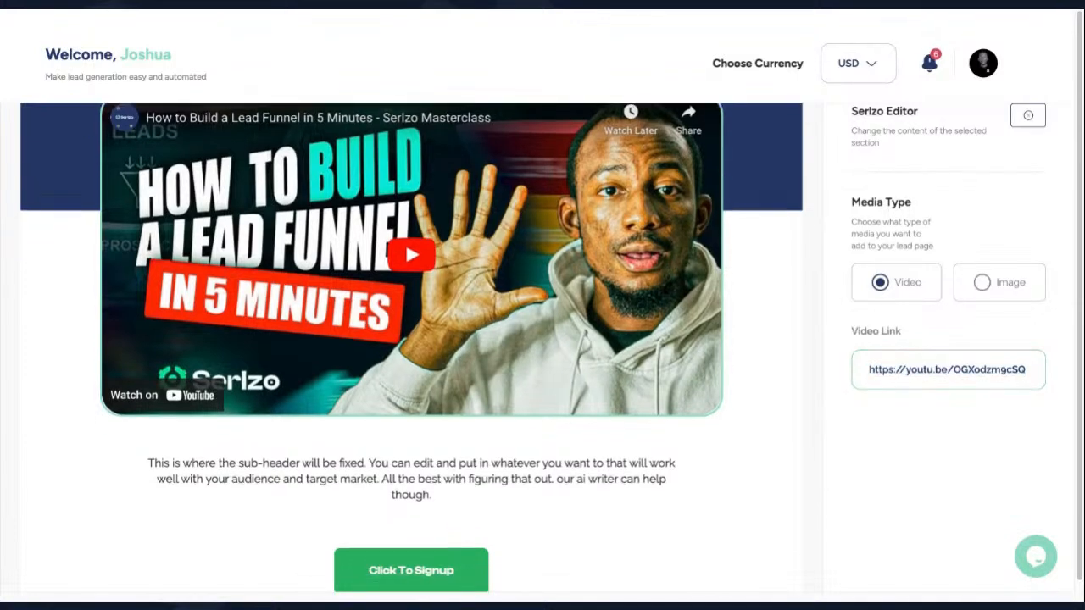
{"action": "scroll", "coordinate": [412, 347], "scroll_direction": "down", "scroll_amount": 1}
{"action": "scroll", "coordinate": [803, 366], "scroll_direction": "up", "scroll_amount": 4}
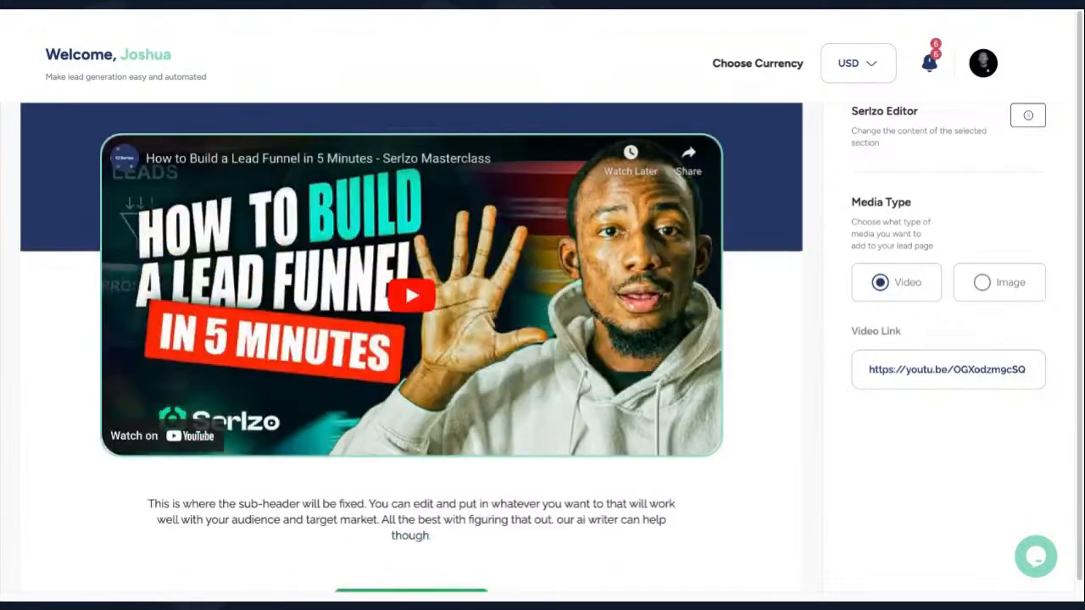
{"action": "scroll", "coordinate": [804, 367], "scroll_direction": "up", "scroll_amount": 1}
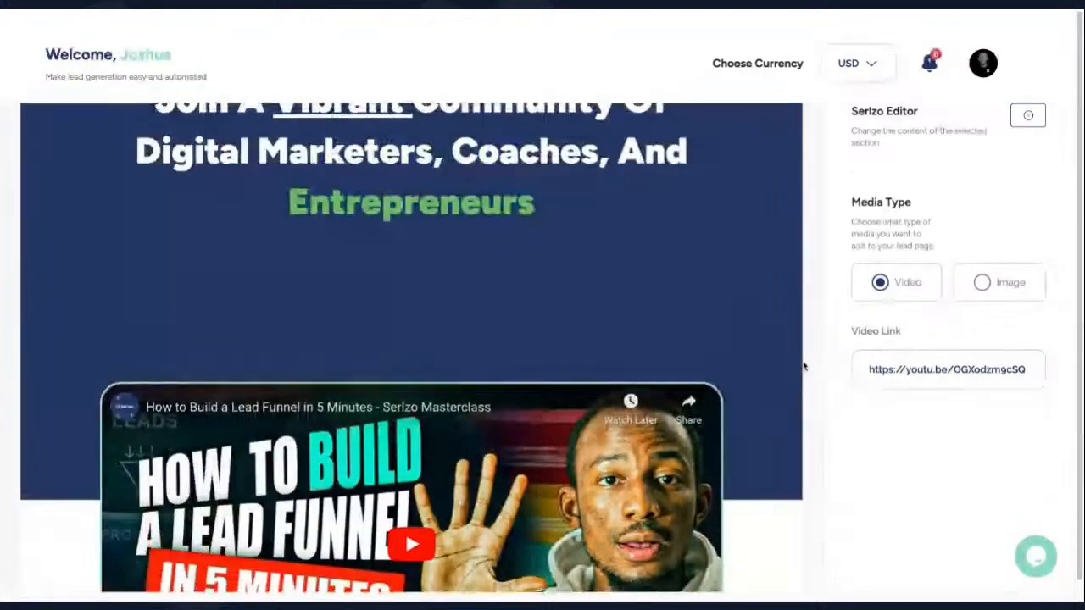
- Replace the signup button's CTA tag text in the sub-headline section with "Click to Join the Community"
{"action": "scroll", "coordinate": [804, 366], "scroll_direction": "down", "scroll_amount": 3}
{"action": "scroll", "coordinate": [963, 441], "scroll_direction": "down", "scroll_amount": 1}
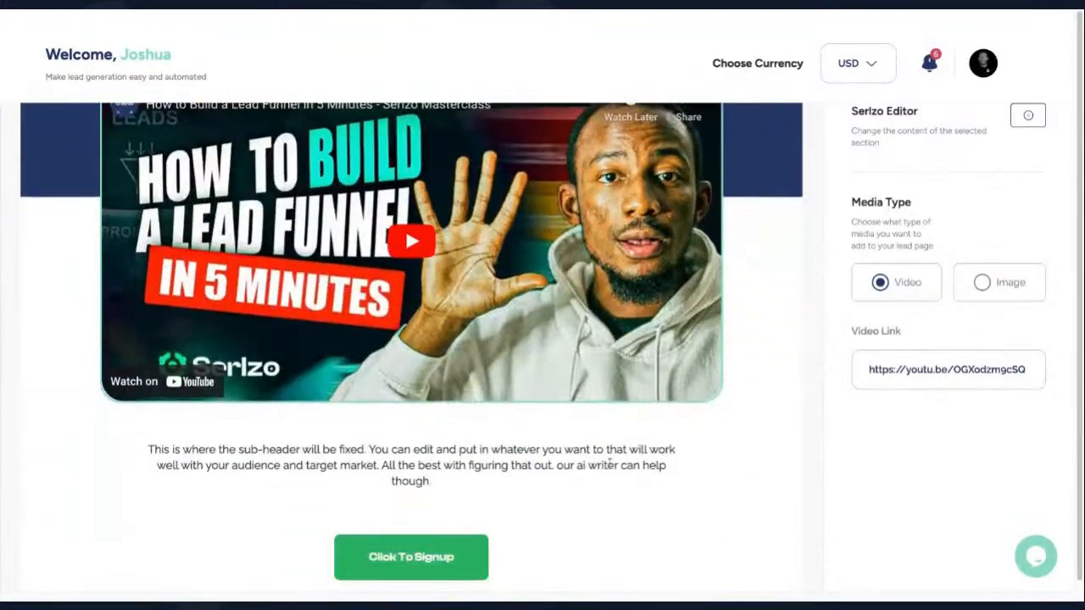
{"action": "left_click", "coordinate": [611, 462]}
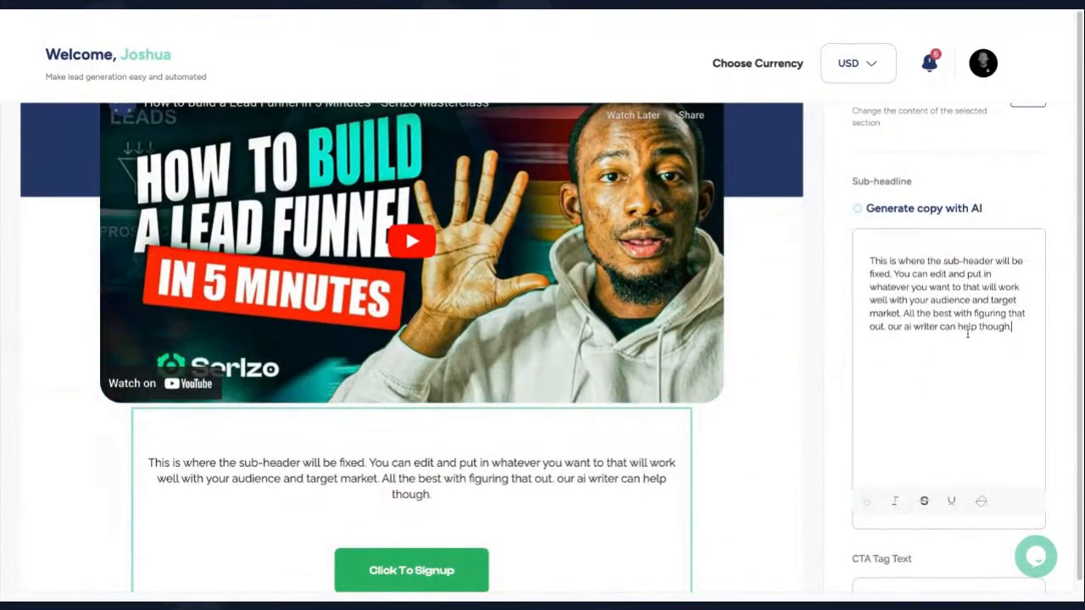
{"action": "scroll", "coordinate": [916, 417], "scroll_direction": "down", "scroll_amount": 1}
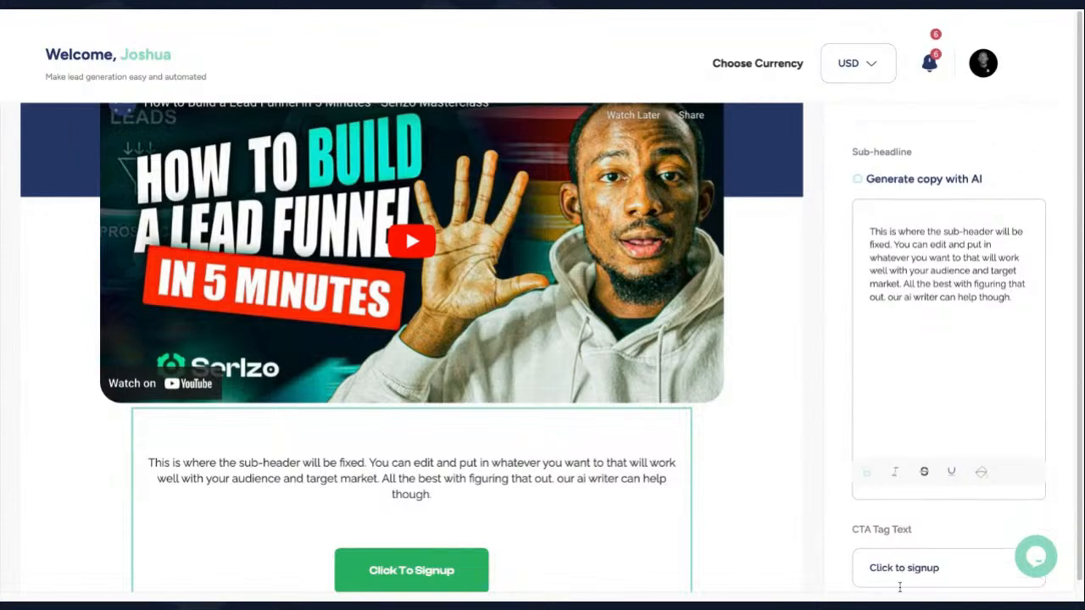
{"action": "left_click_drag", "start_coordinate": [941, 568], "coordinate": [862, 568]}
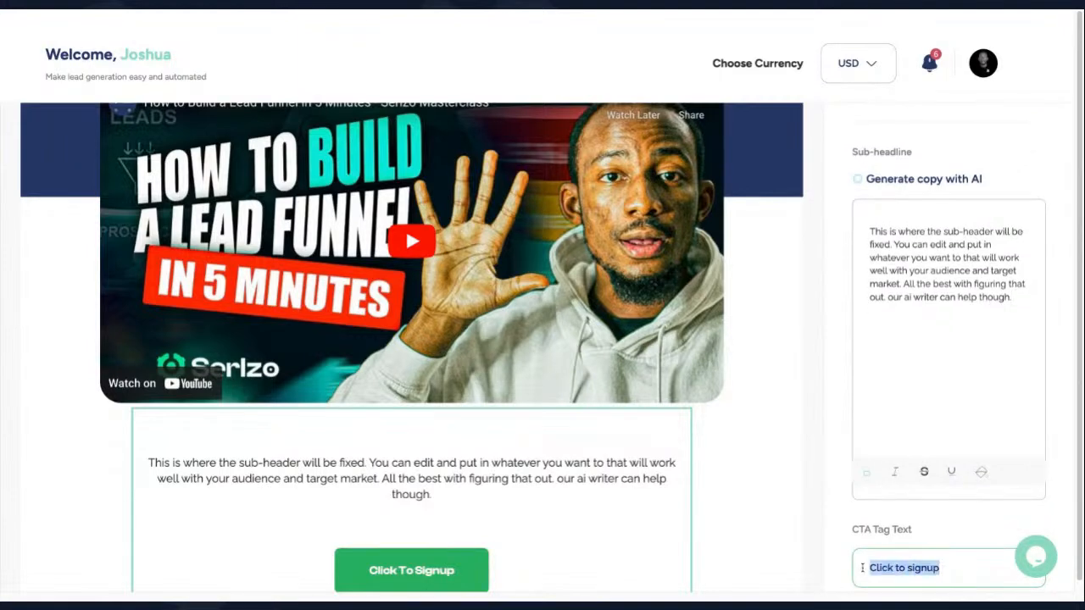
{"action": "type", "text": "Cl"}
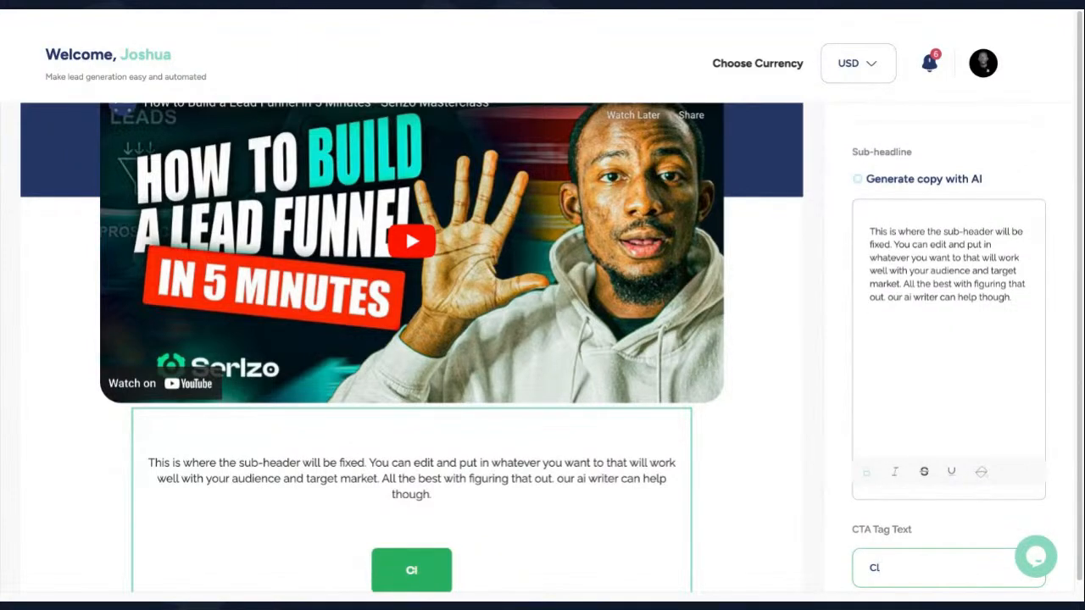
{"action": "key", "text": "BackSpace"}
{"action": "key", "text": "BackSpace"}
{"action": "type", "text": "Clo"}
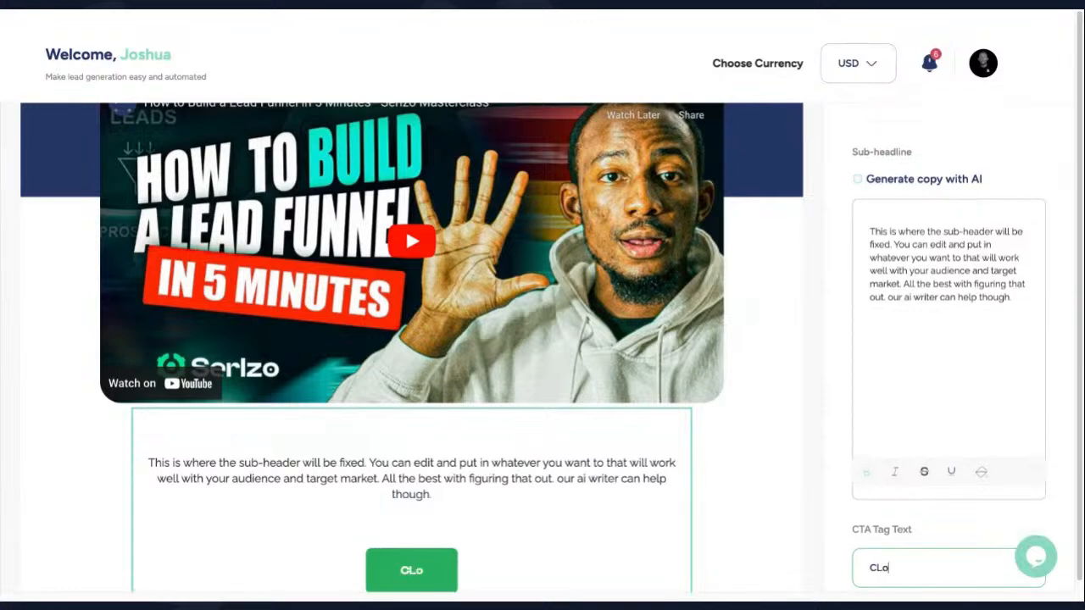
{"action": "key", "text": "BackSpace"}
{"action": "key", "text": "BackSpace"}
{"action": "type", "text": "lic"}
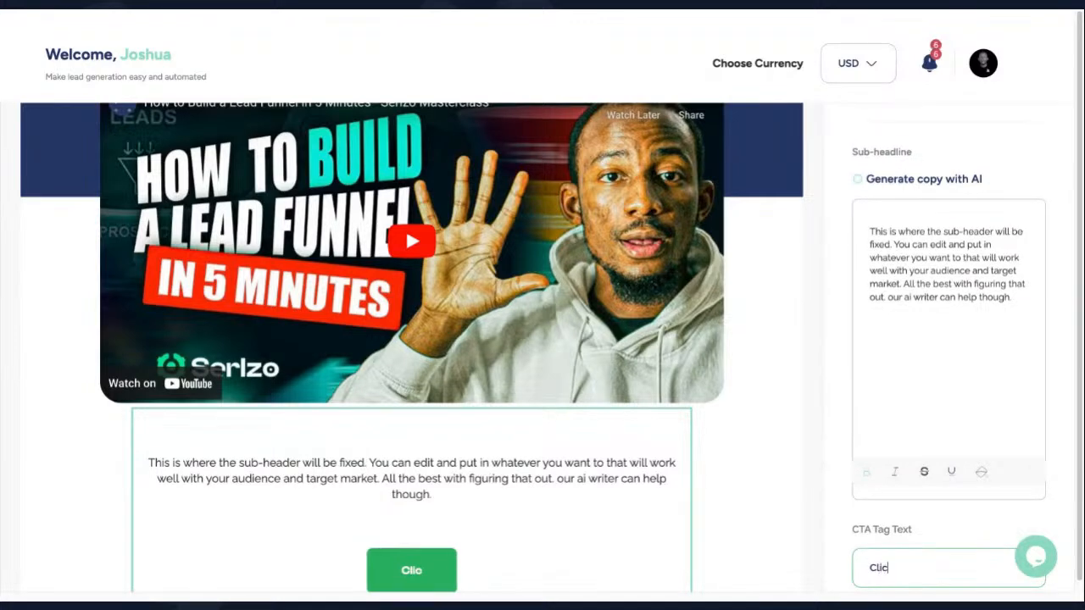
{"action": "type", "text": "k to Join the Commun"}
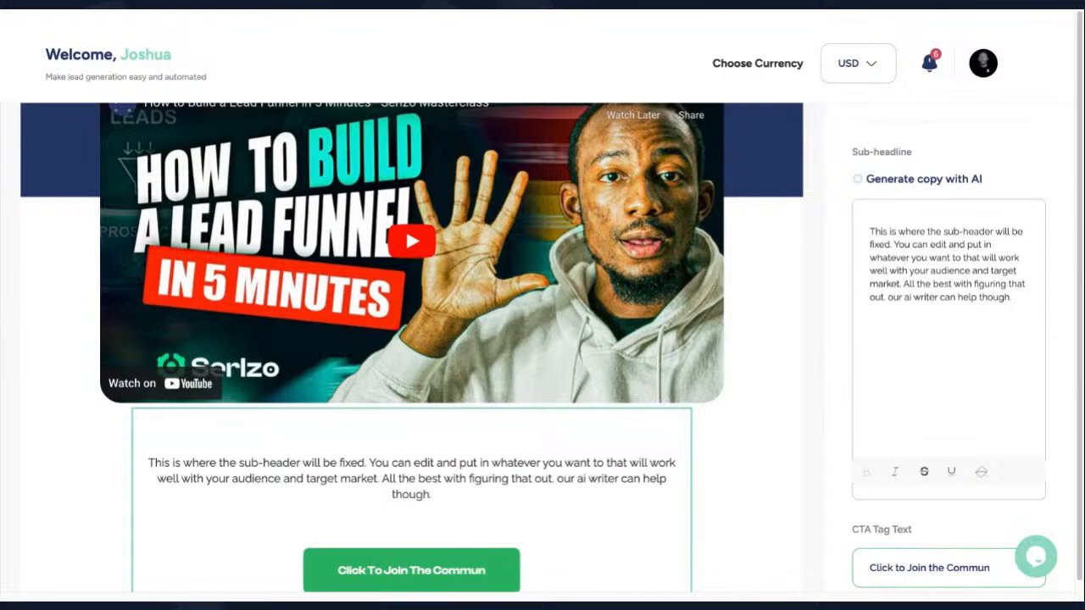
{"action": "type", "text": "ity"}
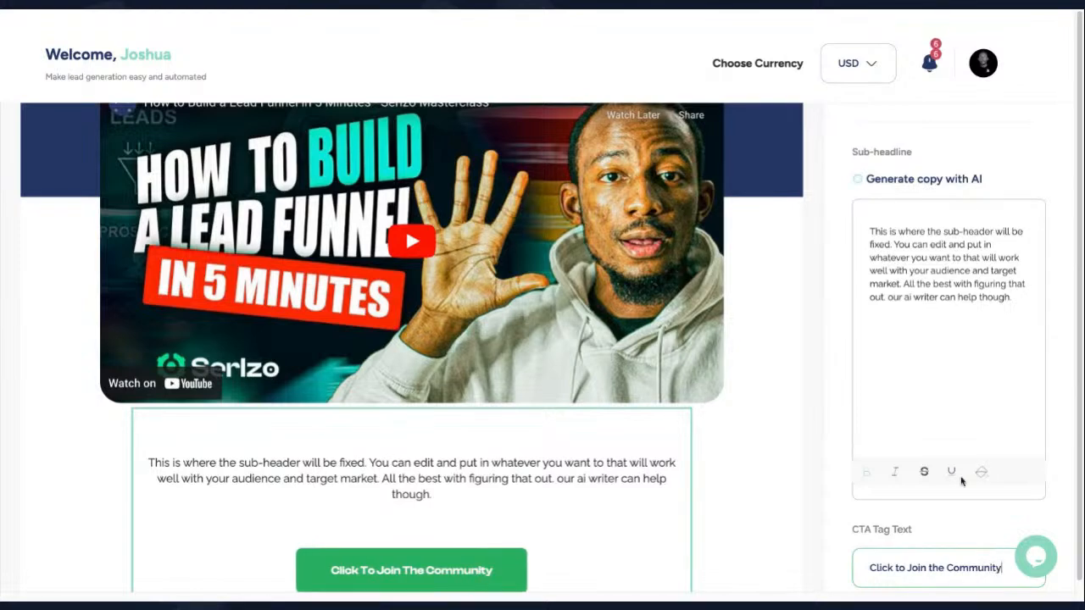
- Review the edited lead page from the button up to the headline and open its Publish Page form
{"action": "scroll", "coordinate": [962, 481], "scroll_direction": "down", "scroll_amount": 2}
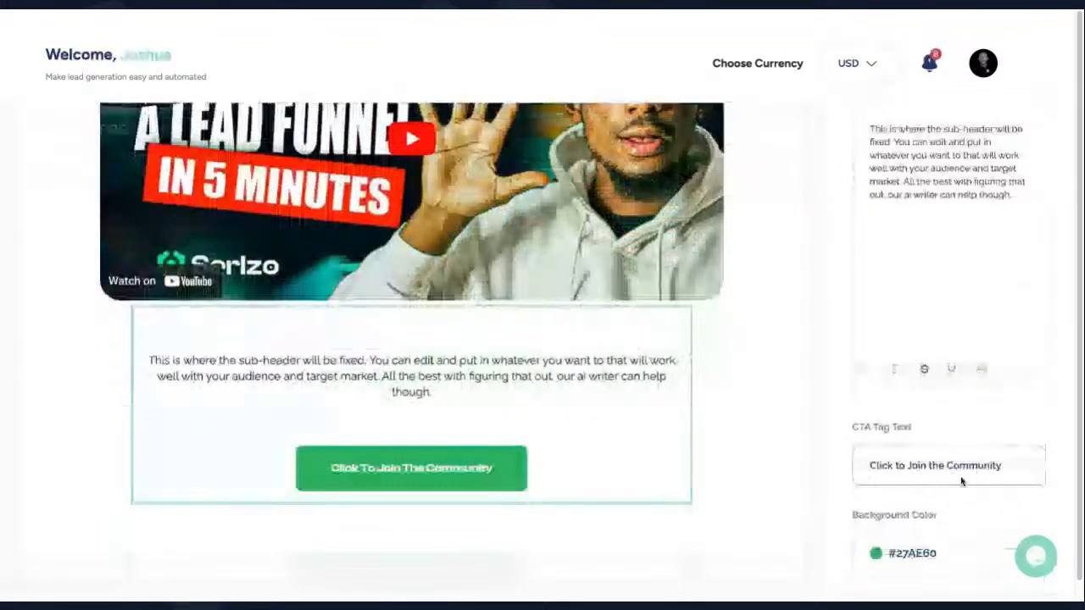
{"action": "scroll", "coordinate": [908, 405], "scroll_direction": "up", "scroll_amount": 6}
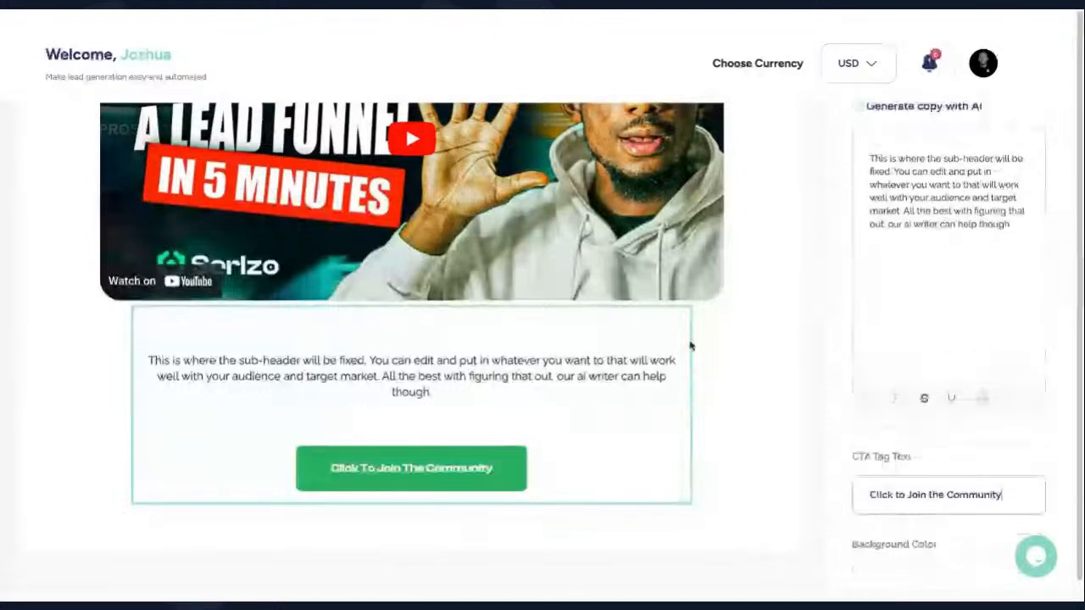
{"action": "scroll", "coordinate": [691, 345], "scroll_direction": "down", "scroll_amount": 2}
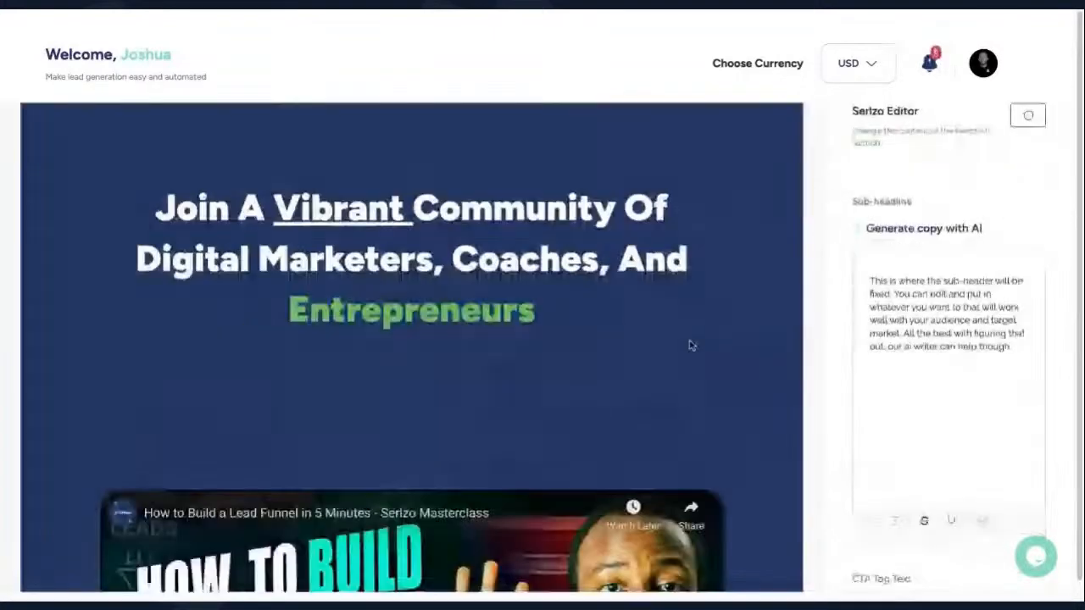
{"action": "scroll", "coordinate": [691, 345], "scroll_direction": "up", "scroll_amount": 2}
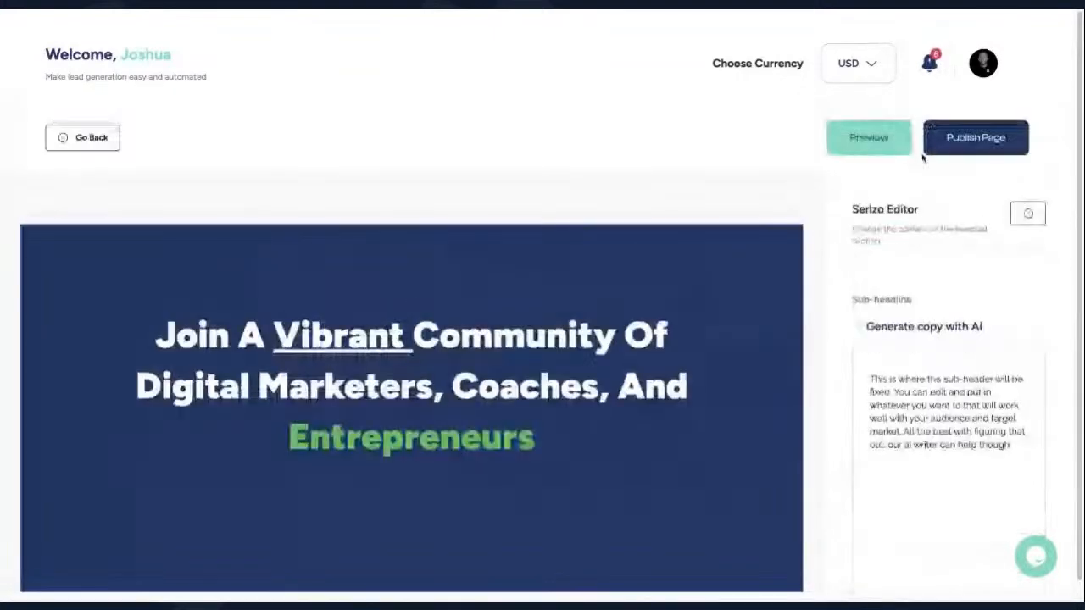
{"action": "left_click", "coordinate": [967, 141]}
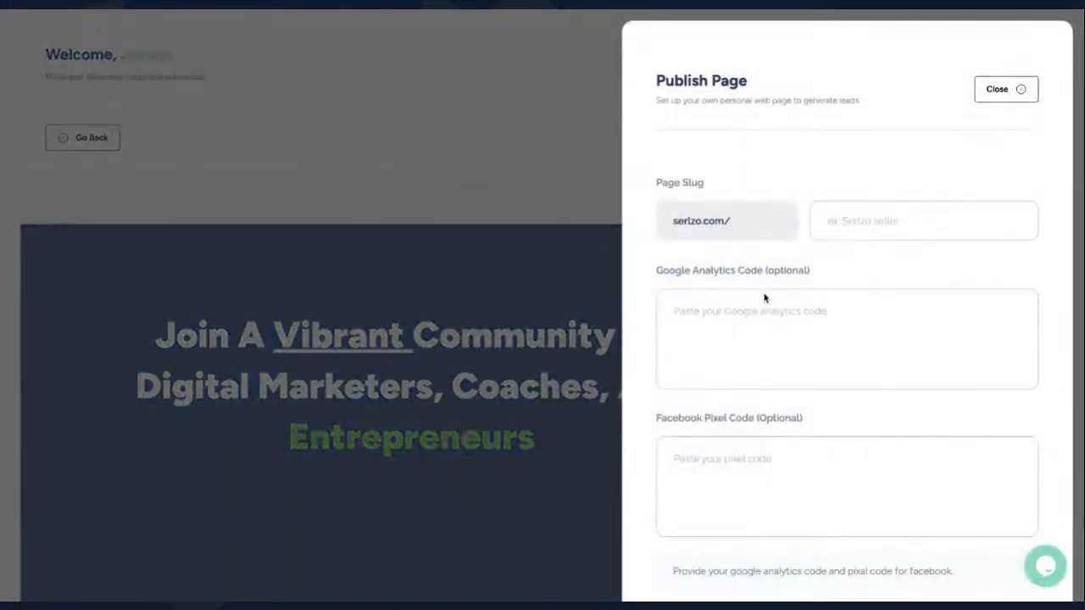
- Set the page slug after serlzo.com/ to "community"
{"action": "left_click", "coordinate": [856, 227]}
{"action": "type", "text": "s"}
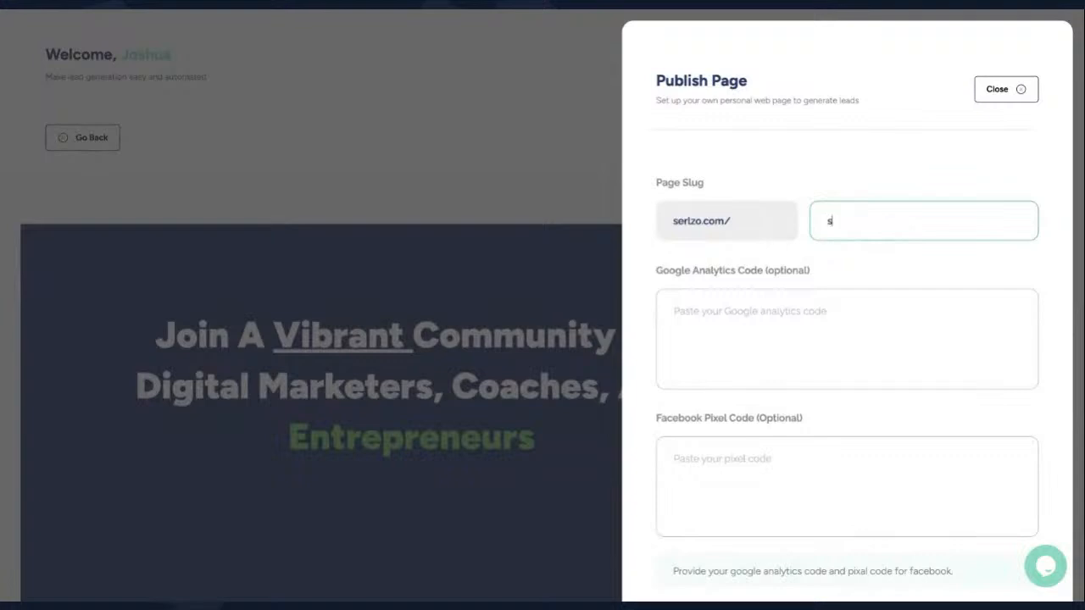
{"action": "type", "text": "erlzo"}
{"action": "key", "text": "BackSpace"}
{"action": "key", "text": "BackSpace"}
{"action": "key", "text": "BackSpace"}
{"action": "key", "text": "BackSpace"}
{"action": "key", "text": "BackSpace"}
{"action": "key", "text": "BackSpace"}
{"action": "type", "text": "community"}
- Examine the optional Google Analytics Code and Facebook Pixel Code fields in the publishing form
{"action": "scroll", "coordinate": [780, 310], "scroll_direction": "down", "scroll_amount": 1}
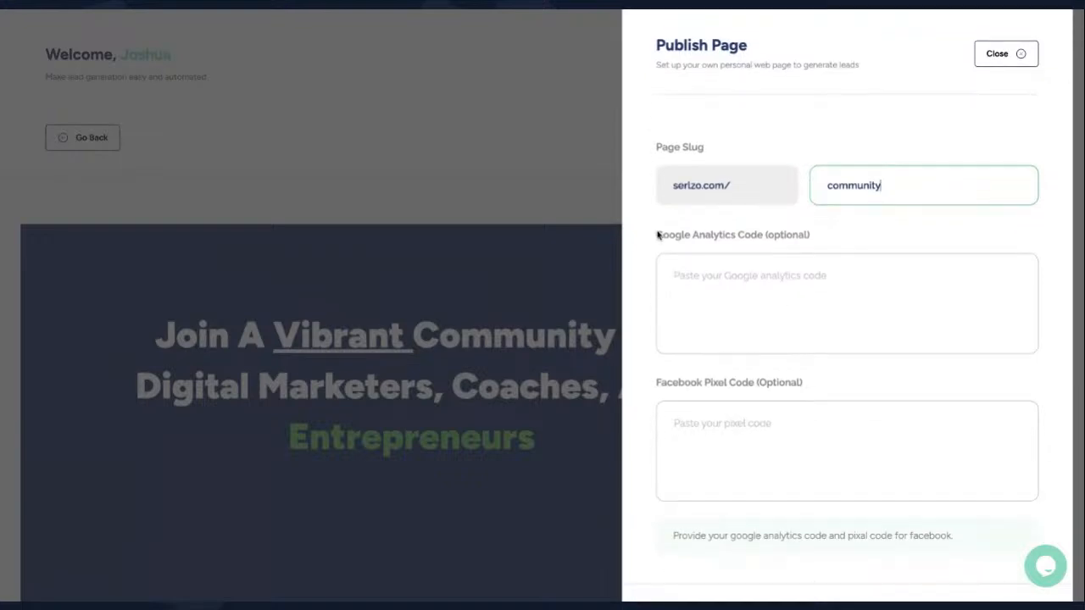
{"action": "left_click_drag", "start_coordinate": [656, 235], "coordinate": [822, 236]}
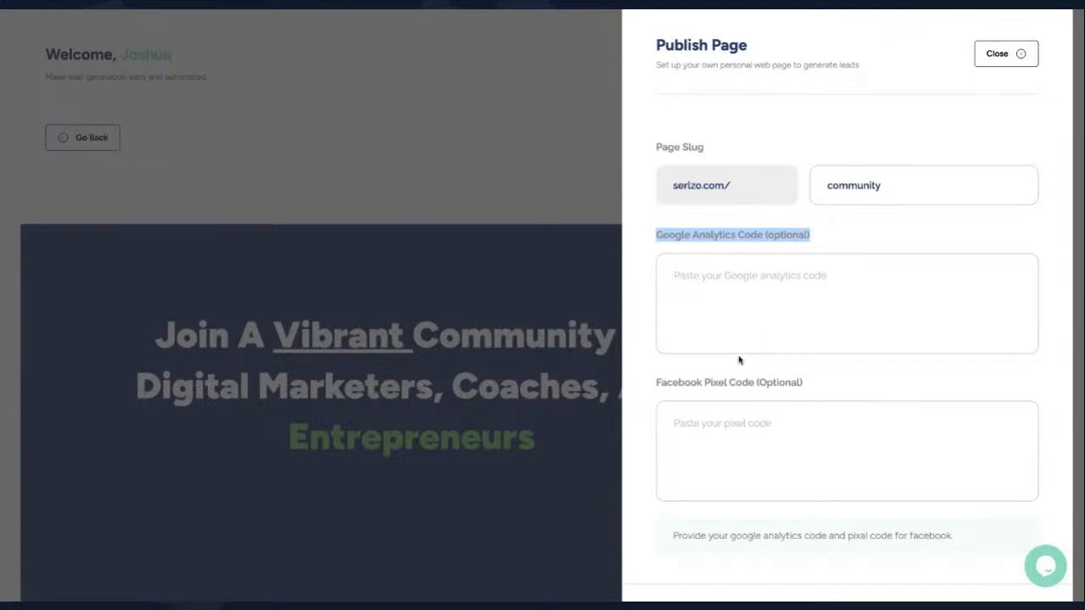
{"action": "scroll", "coordinate": [738, 358], "scroll_direction": "down", "scroll_amount": 2}
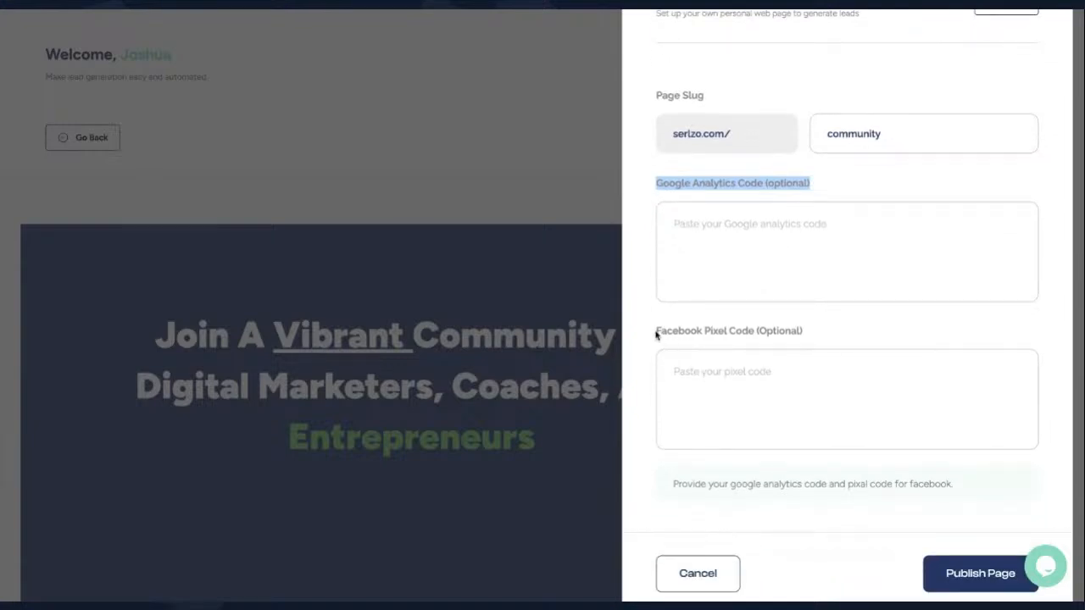
{"action": "left_click_drag", "start_coordinate": [655, 331], "coordinate": [808, 334]}
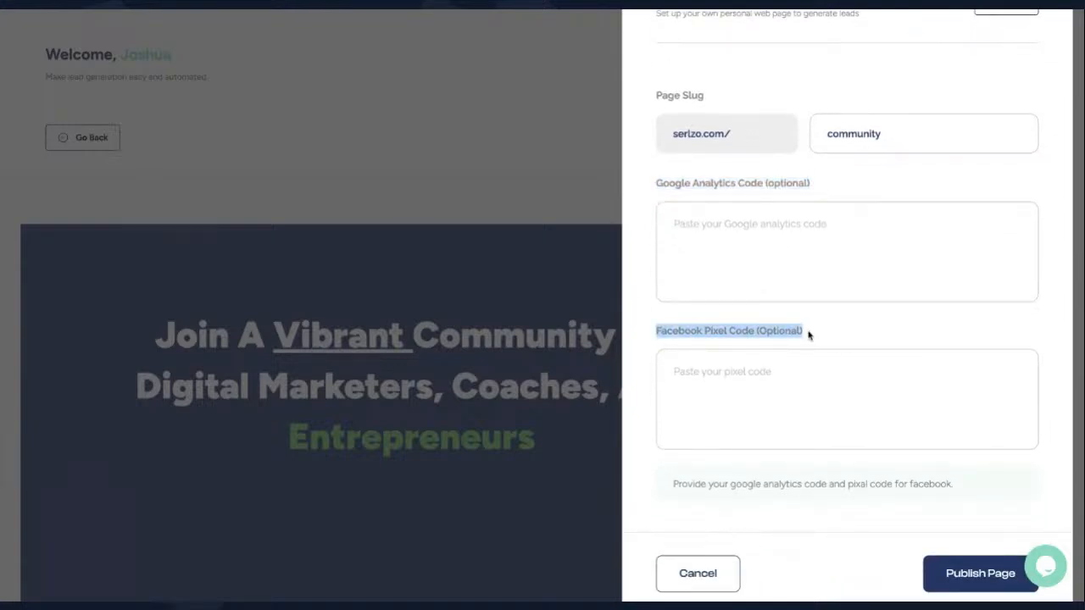
{"action": "scroll", "coordinate": [809, 335], "scroll_direction": "down", "scroll_amount": 1}
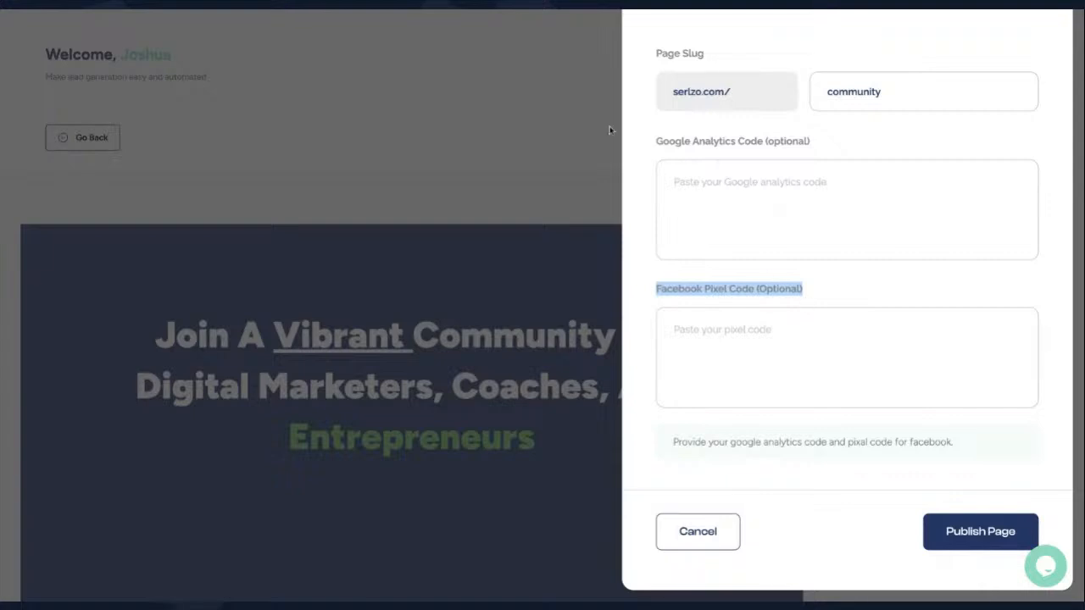
{"action": "left_click", "coordinate": [513, 10]}
{"action": "left_click", "coordinate": [778, 363]}
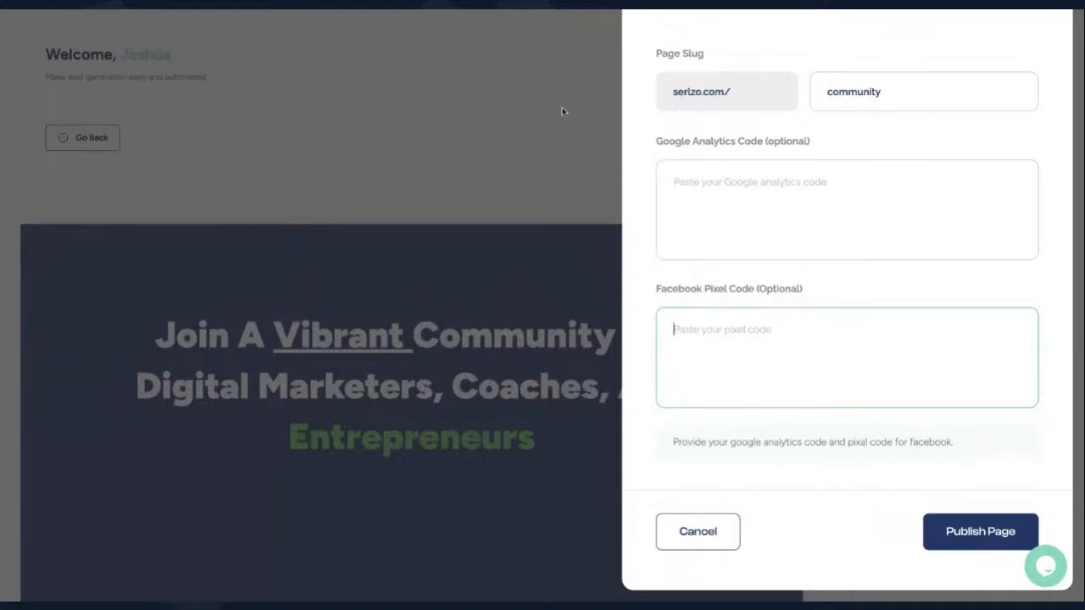
- Switch to Meta Ads Manager, view all its tools, and bring up the Events Manager overview
{"action": "left_click", "coordinate": [527, 12]}
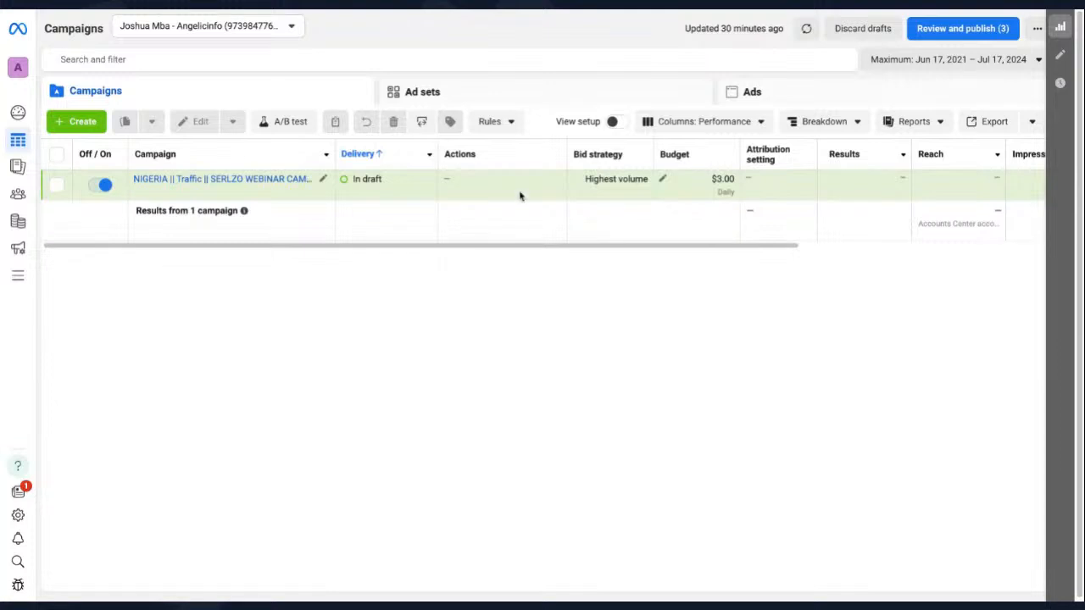
{"action": "left_click", "coordinate": [17, 281]}
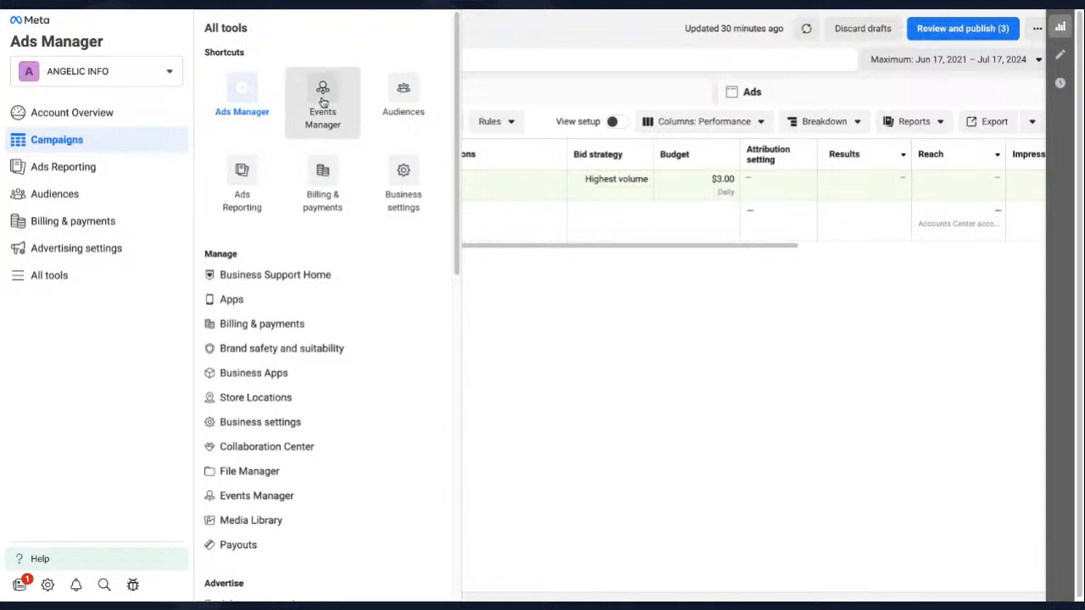
{"action": "left_click", "coordinate": [434, 4]}
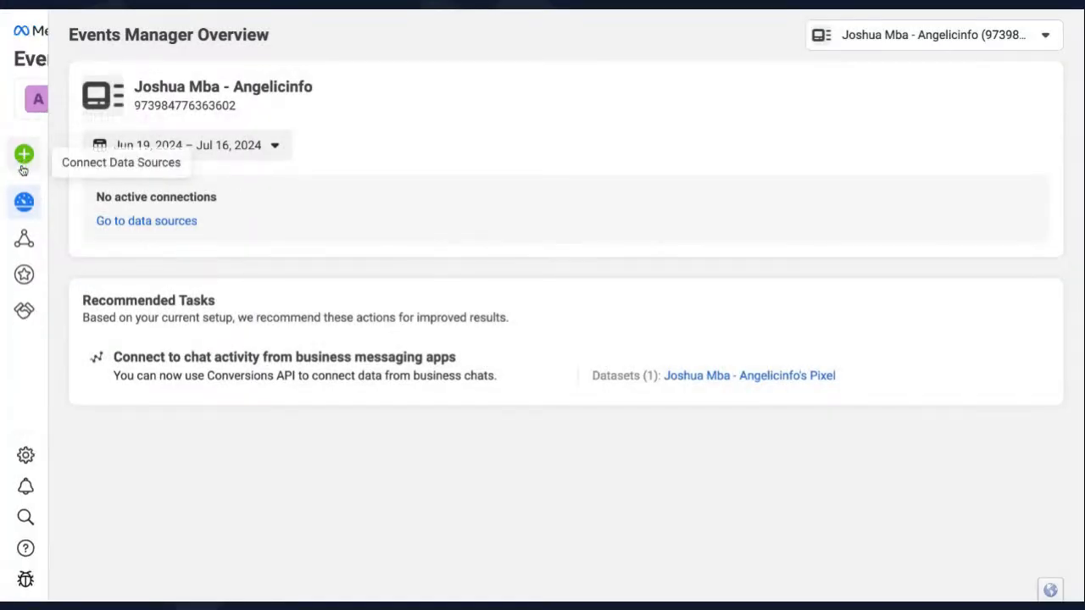
- Try to connect a new Web data source in Events Manager, then dismiss the dialog
{"action": "mouse_move", "coordinate": [22, 163]}
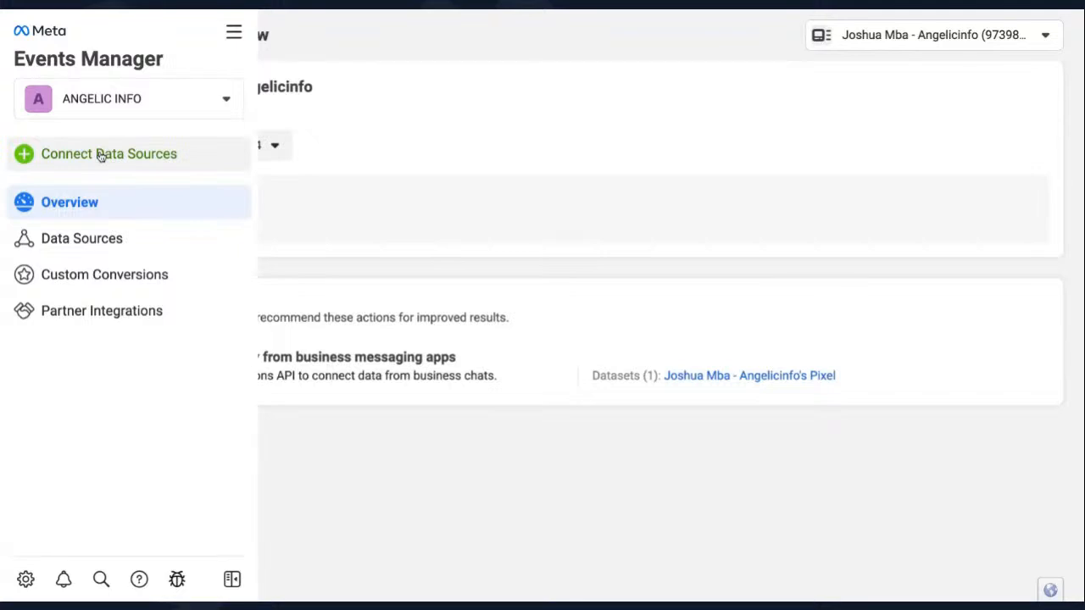
{"action": "left_click", "coordinate": [136, 159]}
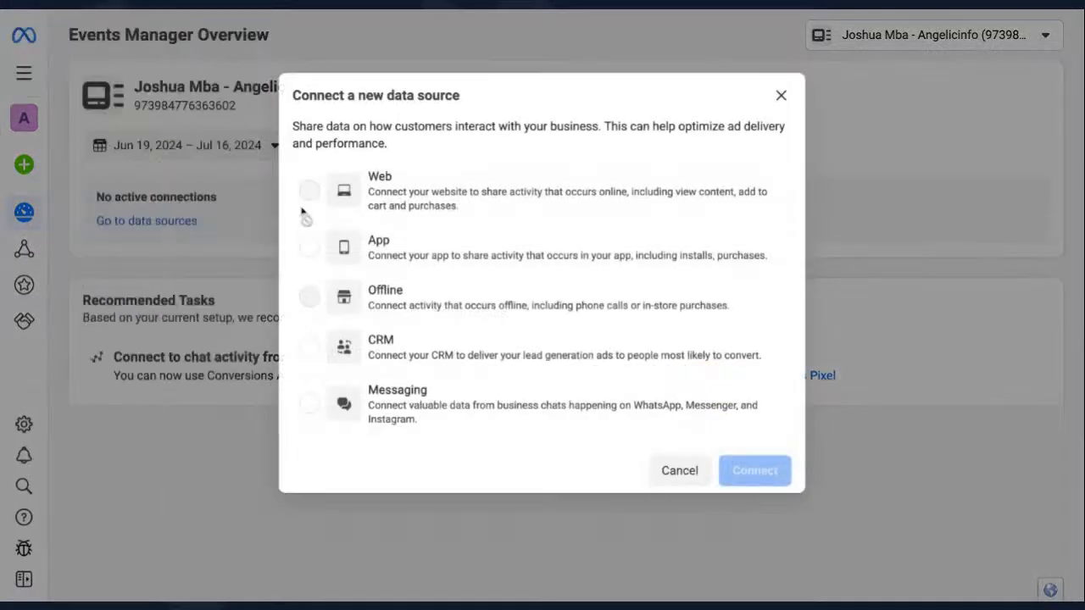
{"action": "mouse_move", "coordinate": [452, 203]}
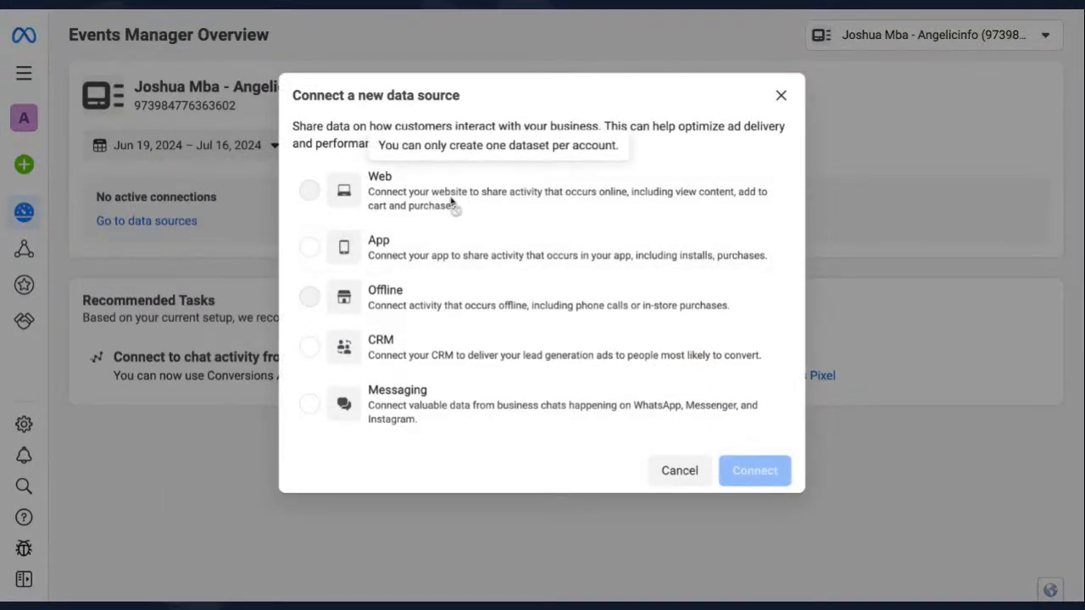
{"action": "double_click", "coordinate": [449, 195]}
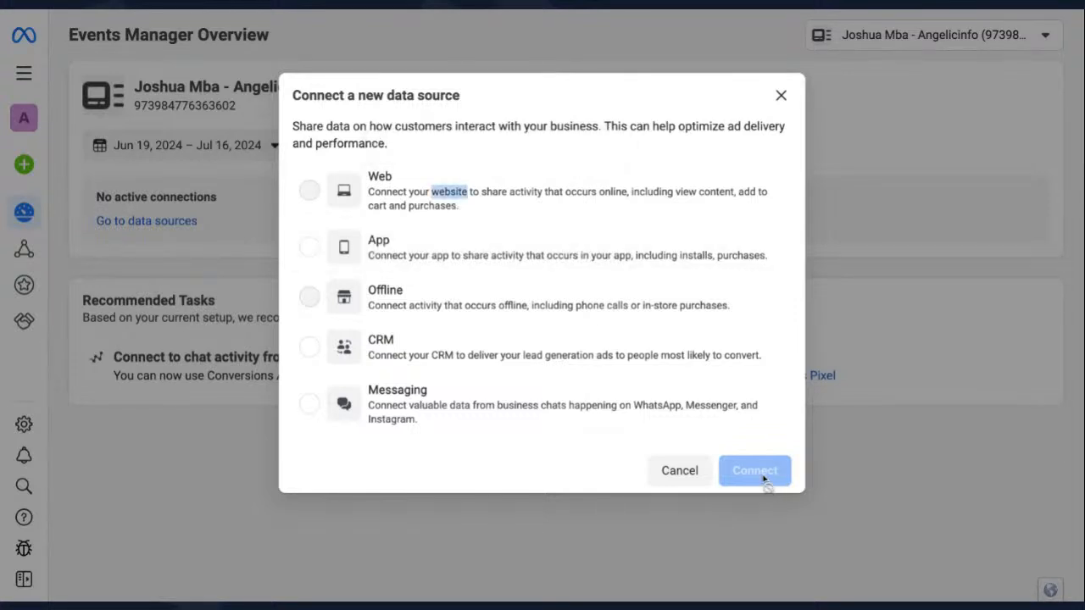
{"action": "left_click", "coordinate": [312, 189]}
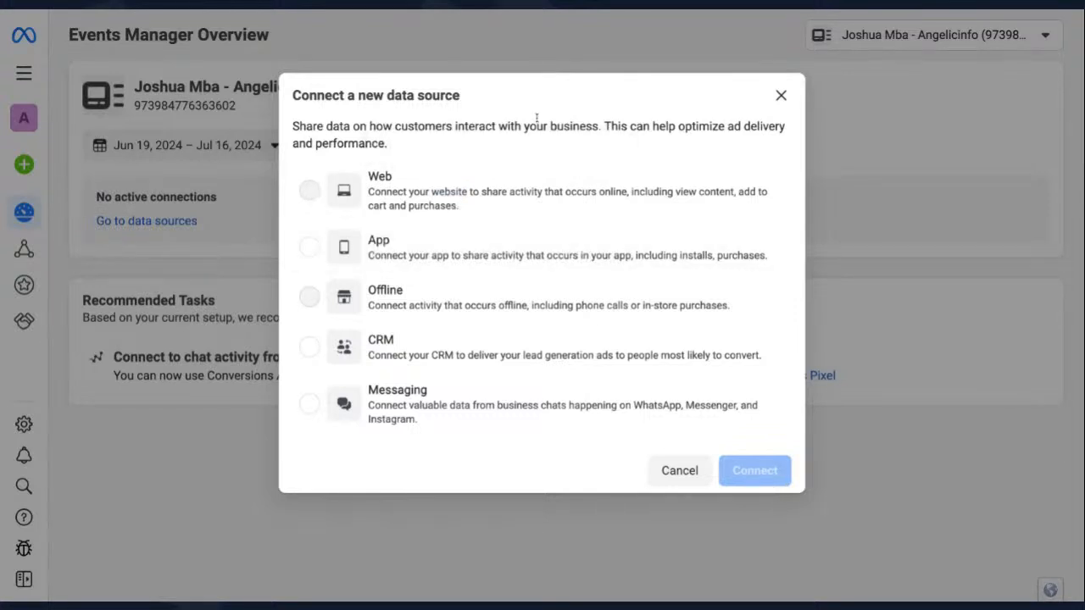
{"action": "left_click", "coordinate": [780, 96]}
- Browse the full list of ad accounts in Events Manager and switch the business asset to Funnelhackers.club
{"action": "left_click", "coordinate": [942, 41]}
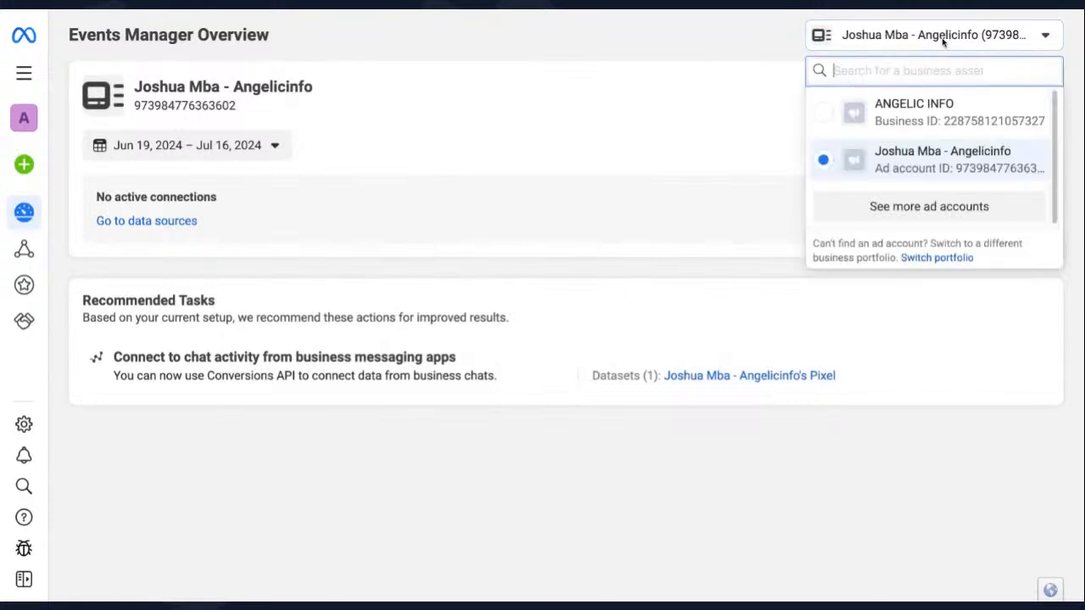
{"action": "left_click", "coordinate": [926, 206]}
{"action": "scroll", "coordinate": [926, 205], "scroll_direction": "down", "scroll_amount": 3}
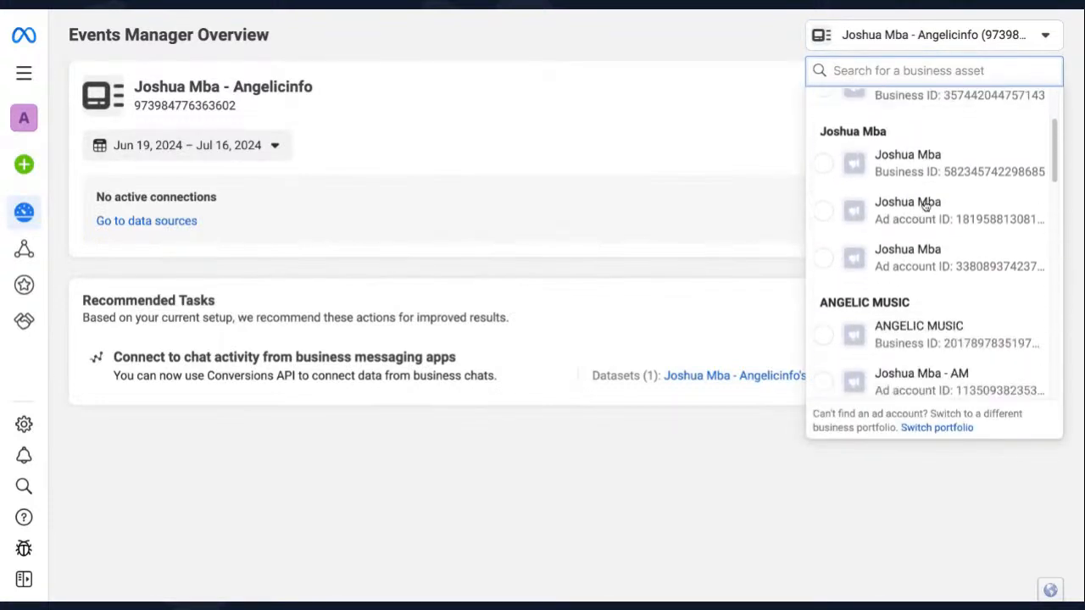
{"action": "scroll", "coordinate": [929, 335], "scroll_direction": "down", "scroll_amount": 4}
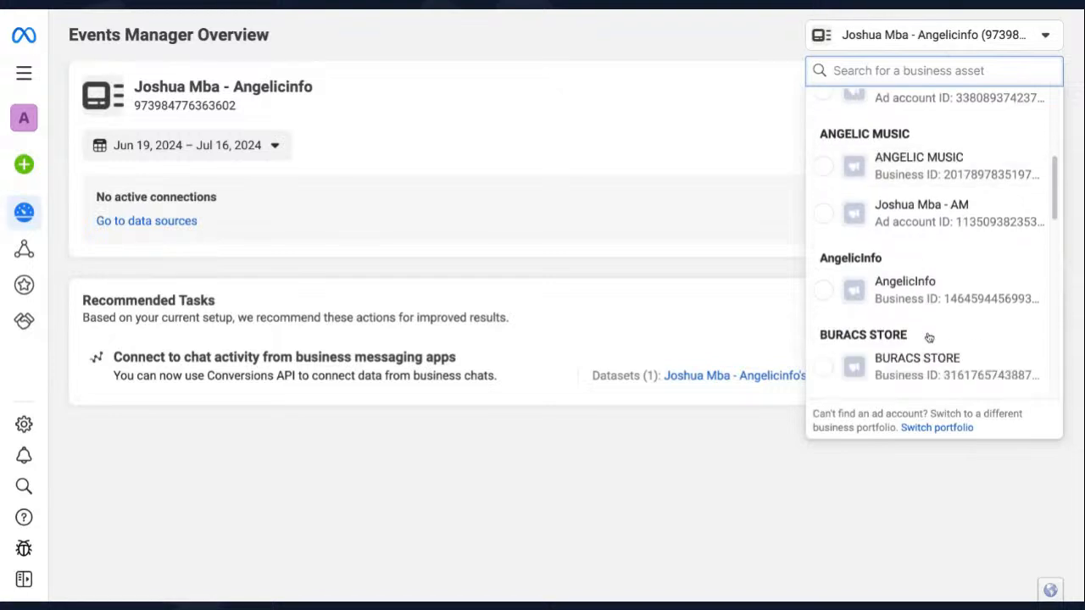
{"action": "scroll", "coordinate": [929, 335], "scroll_direction": "up", "scroll_amount": 7}
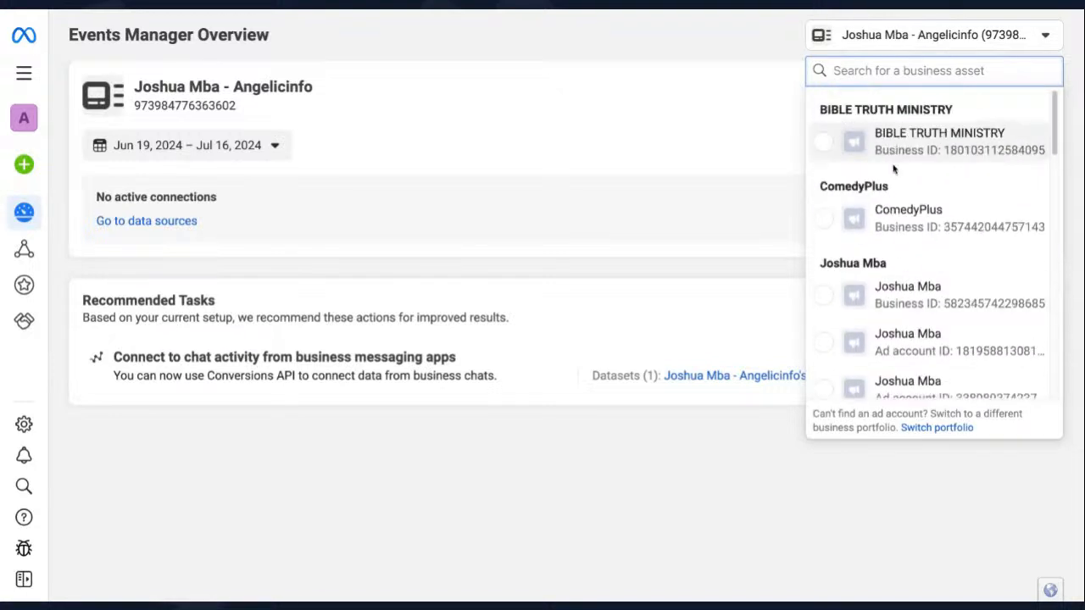
{"action": "scroll", "coordinate": [893, 168], "scroll_direction": "down", "scroll_amount": 3}
{"action": "scroll", "coordinate": [894, 168], "scroll_direction": "down", "scroll_amount": 6}
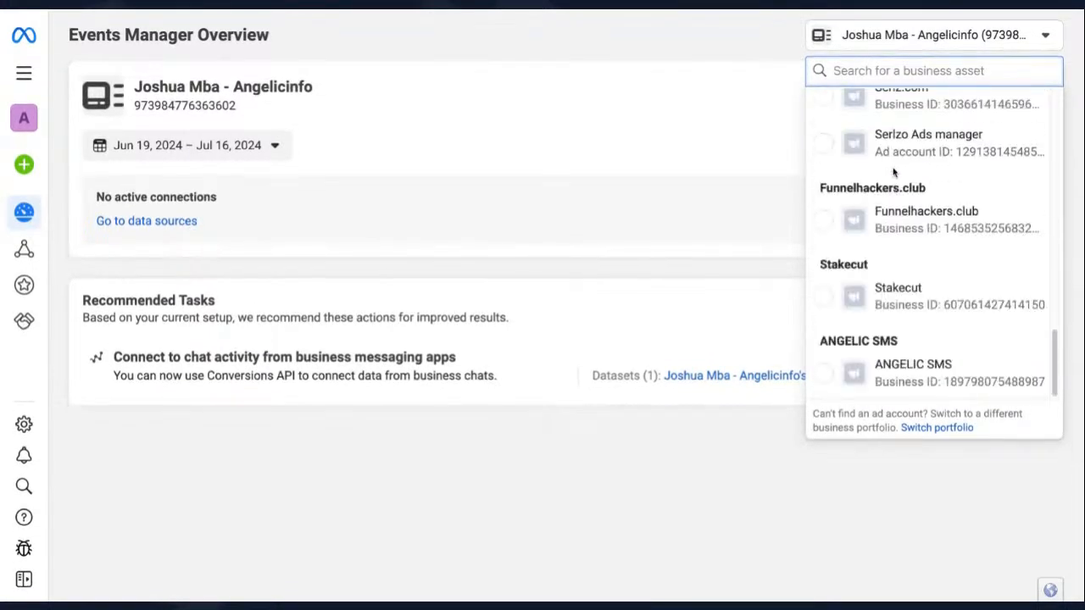
{"action": "scroll", "coordinate": [909, 242], "scroll_direction": "up", "scroll_amount": 1}
{"action": "scroll", "coordinate": [908, 248], "scroll_direction": "down", "scroll_amount": 1}
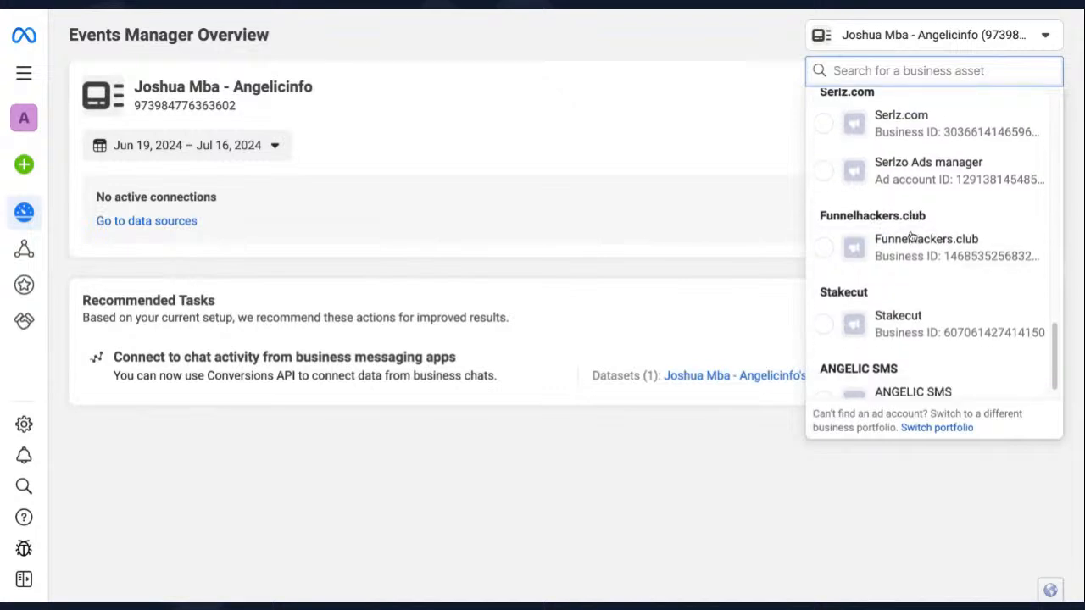
{"action": "left_click", "coordinate": [911, 253]}
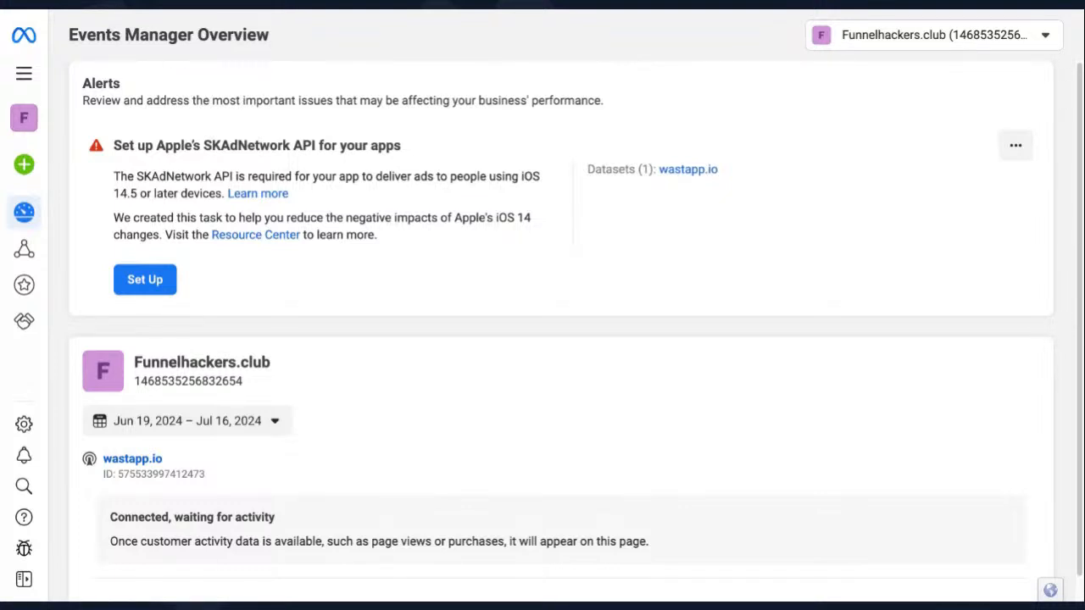
- Connect a new Web data source and create its dataset with the name "Testing Pixel"
{"action": "scroll", "coordinate": [533, 359], "scroll_direction": "down", "scroll_amount": 1}
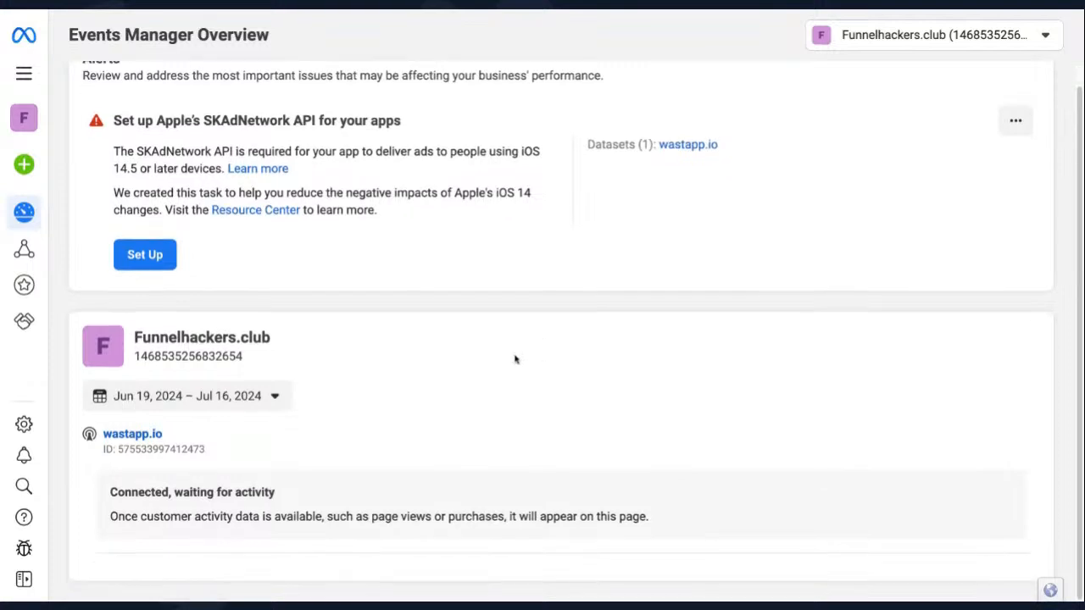
{"action": "left_click", "coordinate": [101, 156]}
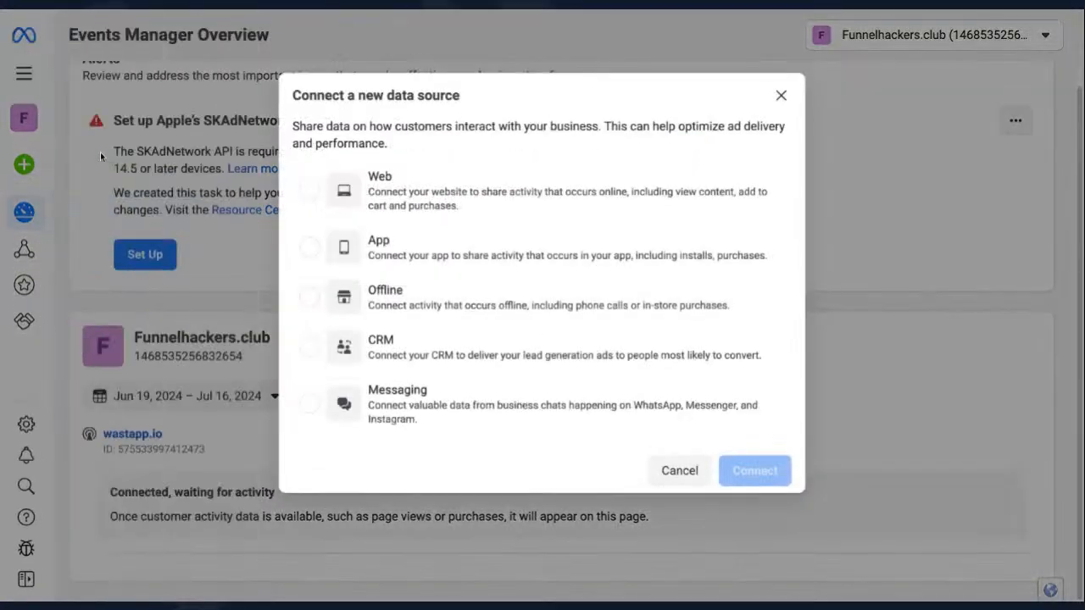
{"action": "left_click", "coordinate": [312, 193]}
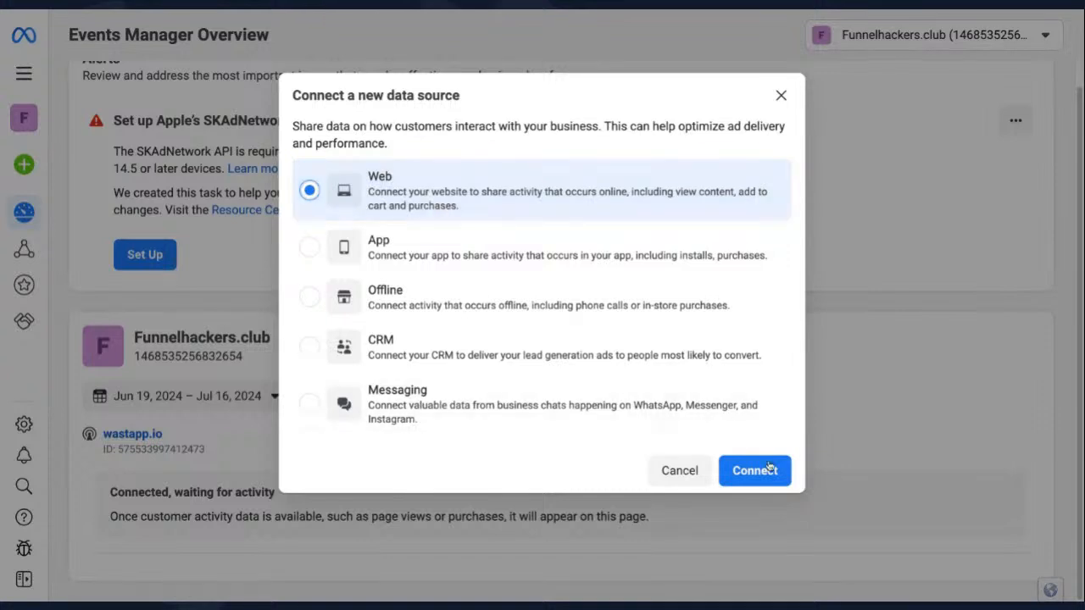
{"action": "left_click", "coordinate": [767, 468]}
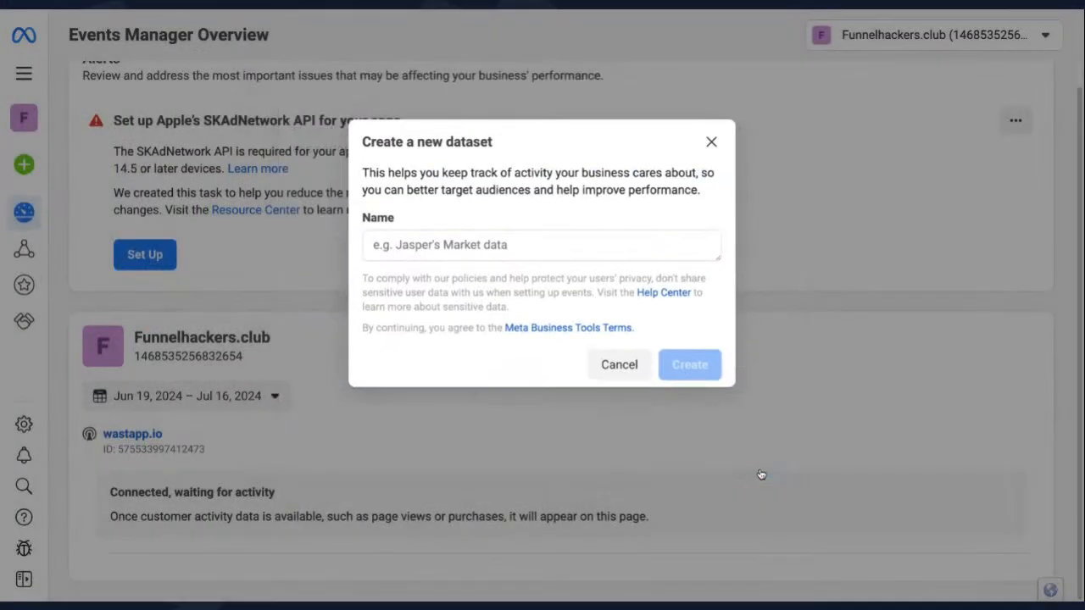
{"action": "left_click", "coordinate": [551, 240]}
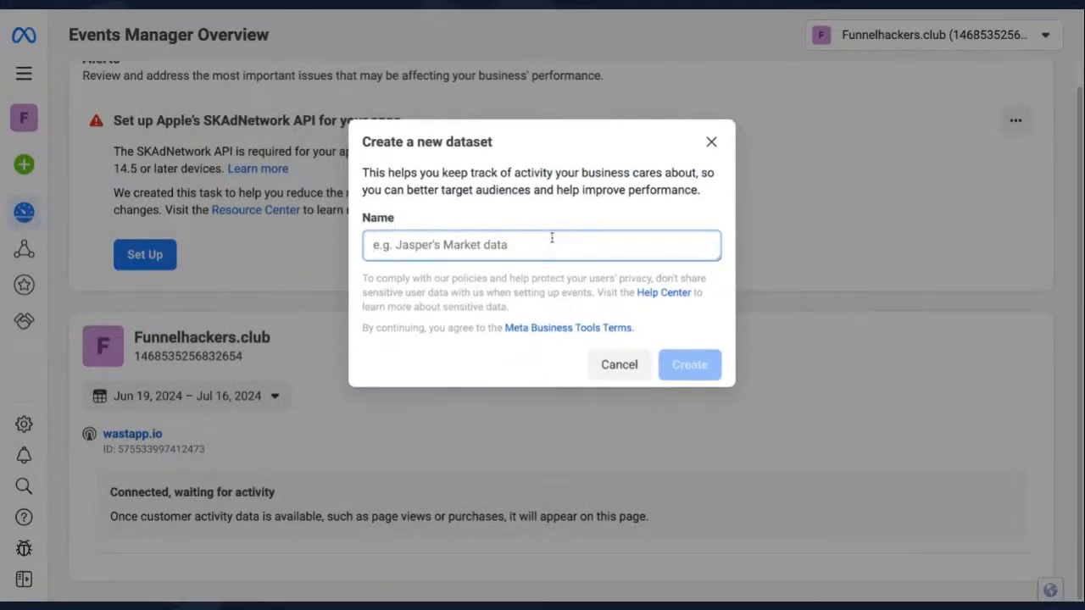
{"action": "type", "text": "S"}
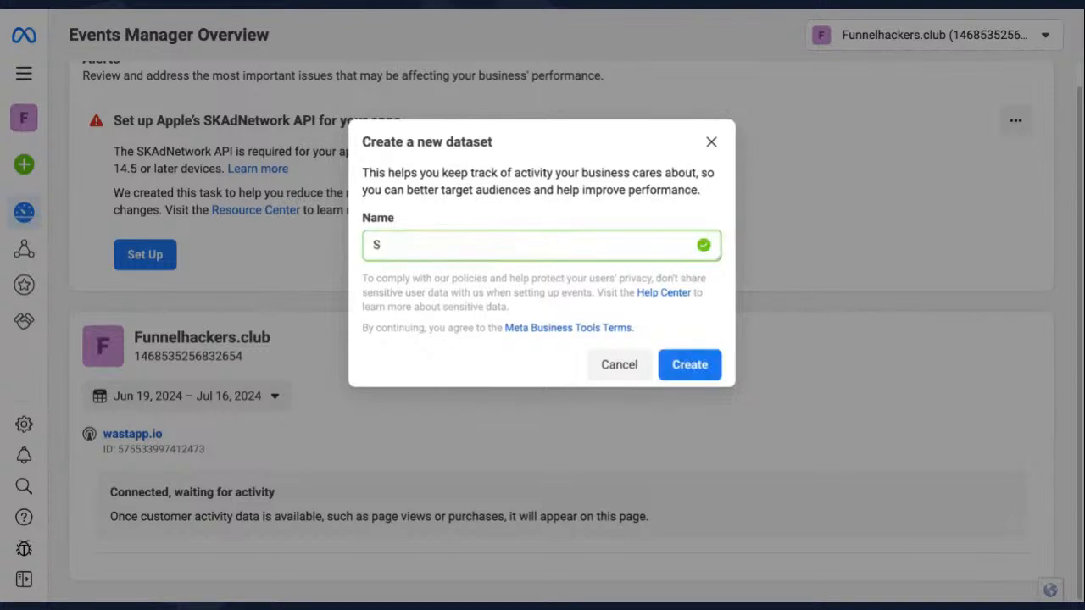
{"action": "key", "text": "BackSpace"}
{"action": "type", "text": "Testing Pixel"}
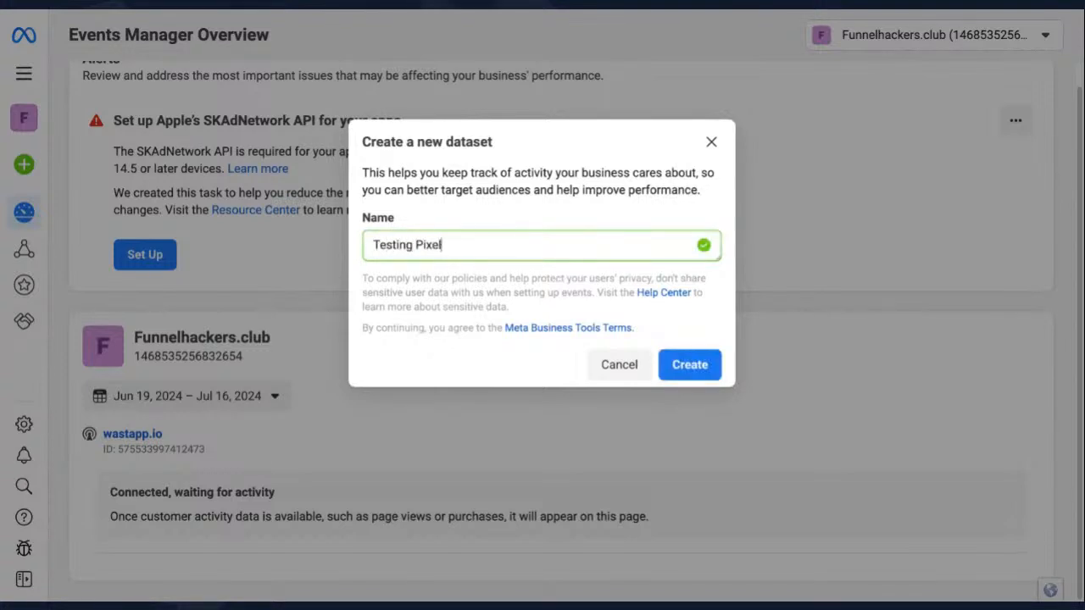
{"action": "left_click", "coordinate": [691, 370]}
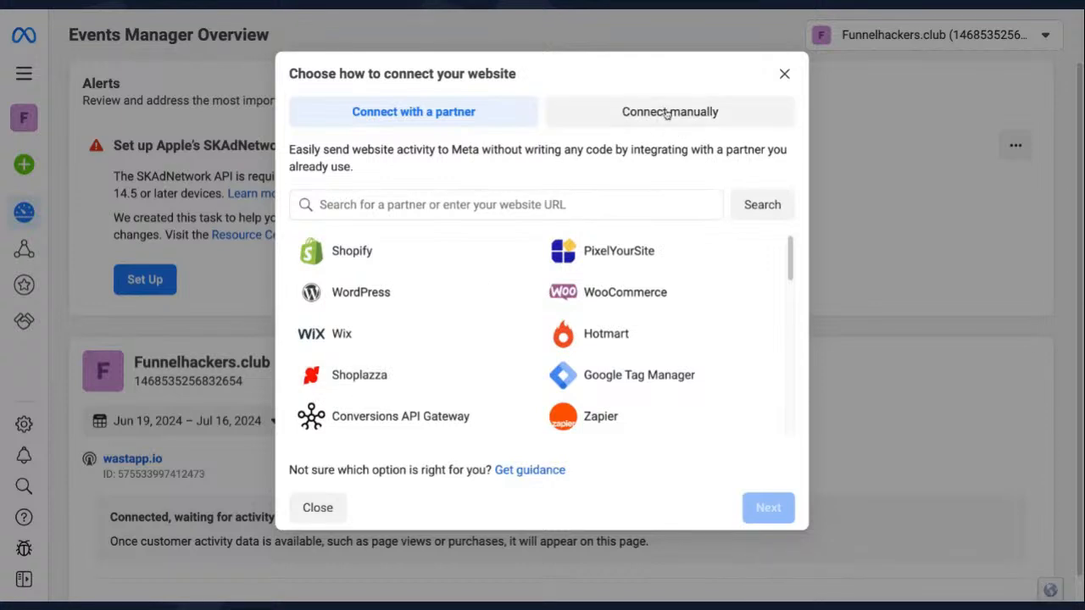
- Connect the website manually with the Meta Pixel only option, view its setup instructions, and copy the pixel's base code
{"action": "left_click", "coordinate": [668, 112]}
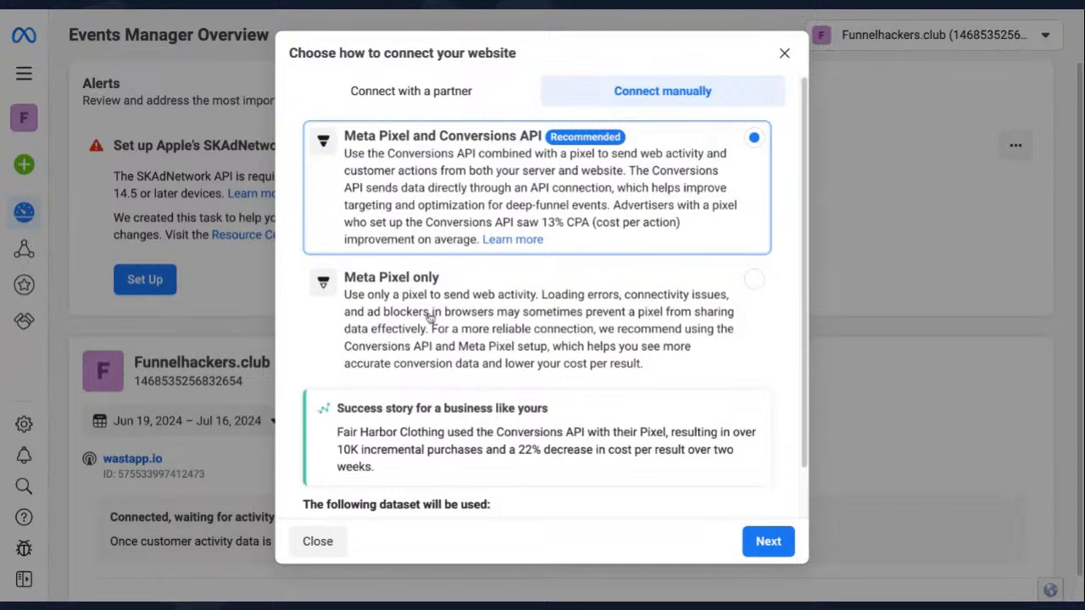
{"action": "left_click", "coordinate": [467, 312]}
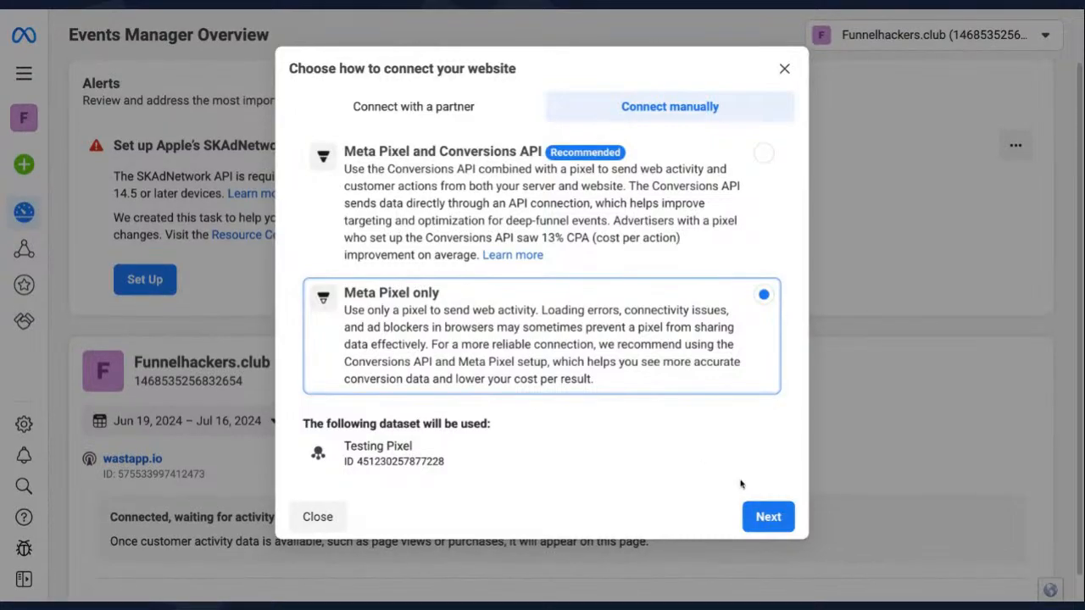
{"action": "left_click", "coordinate": [766, 516]}
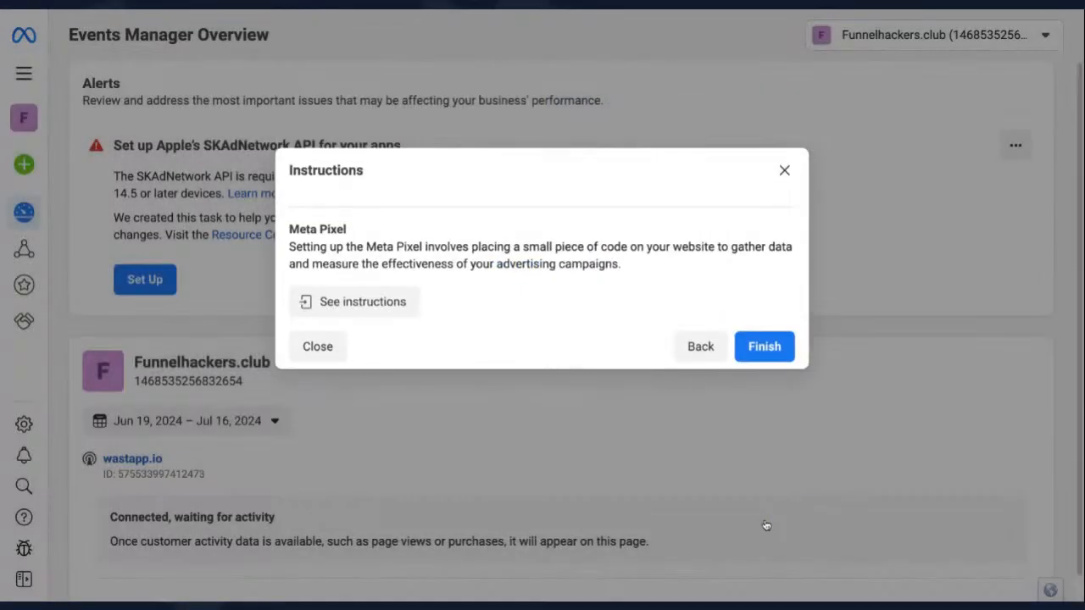
{"action": "left_click", "coordinate": [392, 303]}
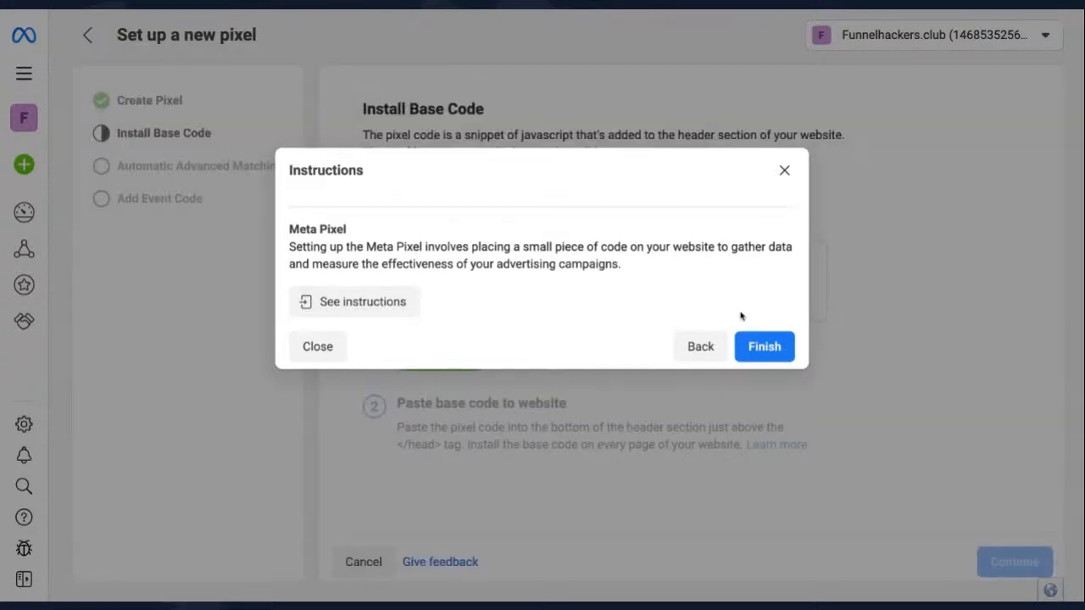
{"action": "left_click", "coordinate": [764, 347]}
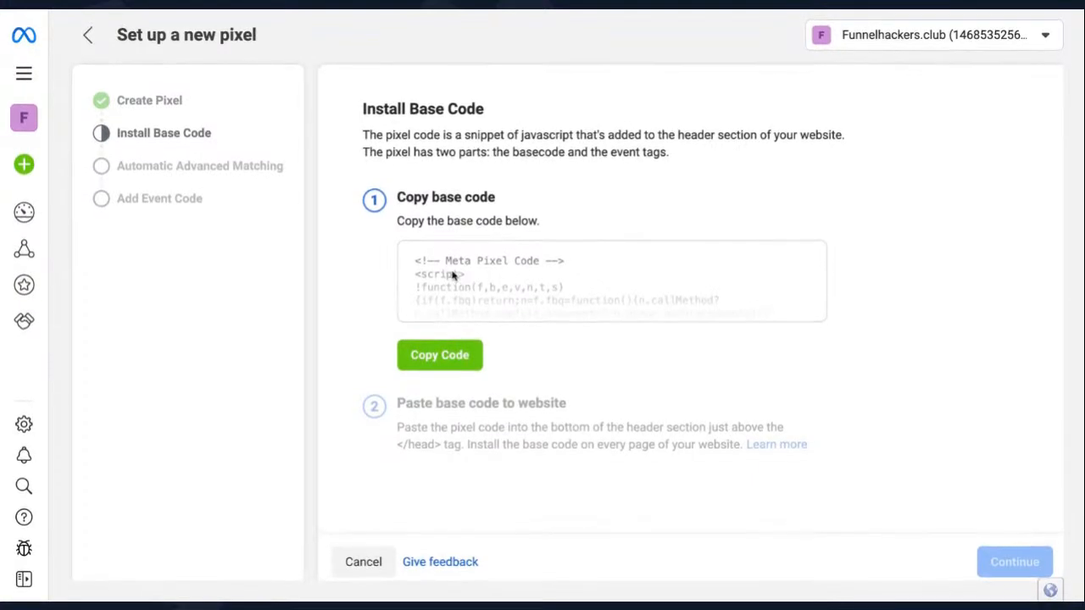
{"action": "left_click", "coordinate": [442, 364]}
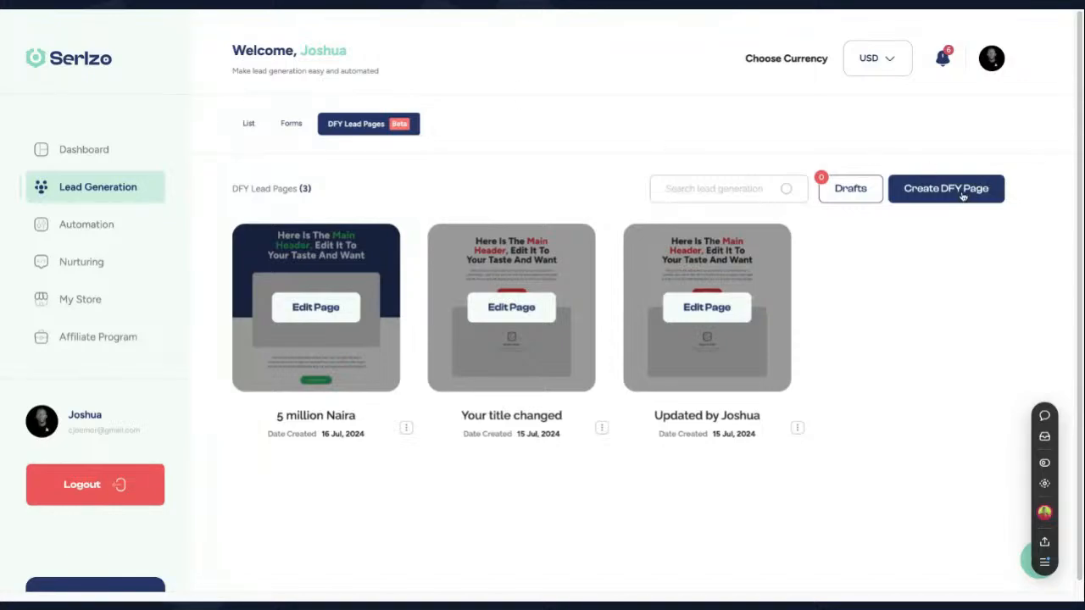
- Create a DFY page titled "Serlzo com 2" with type Lead Pages and form Serlzo Com 2, and continue to the templates
{"action": "left_click", "coordinate": [962, 191]}
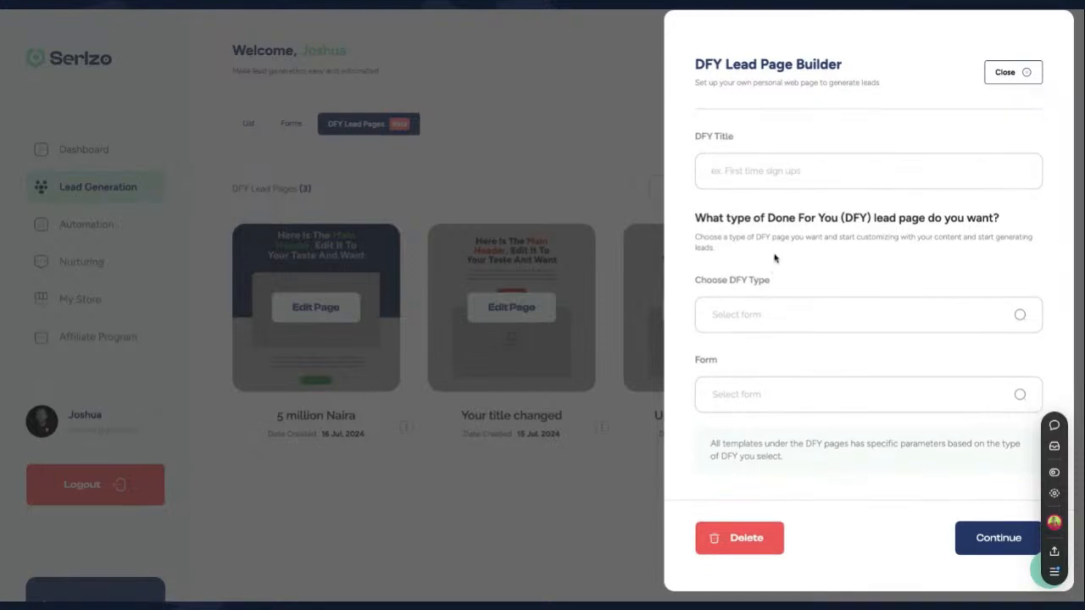
{"action": "left_click", "coordinate": [789, 173]}
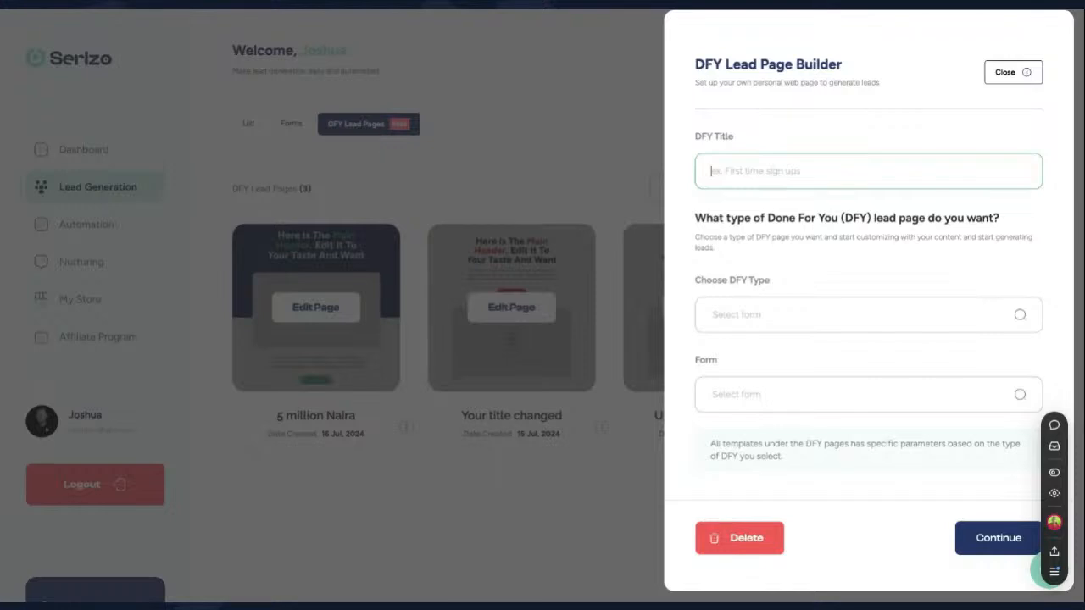
{"action": "type", "text": "Serizo com 2"}
{"action": "left_click", "coordinate": [807, 319]}
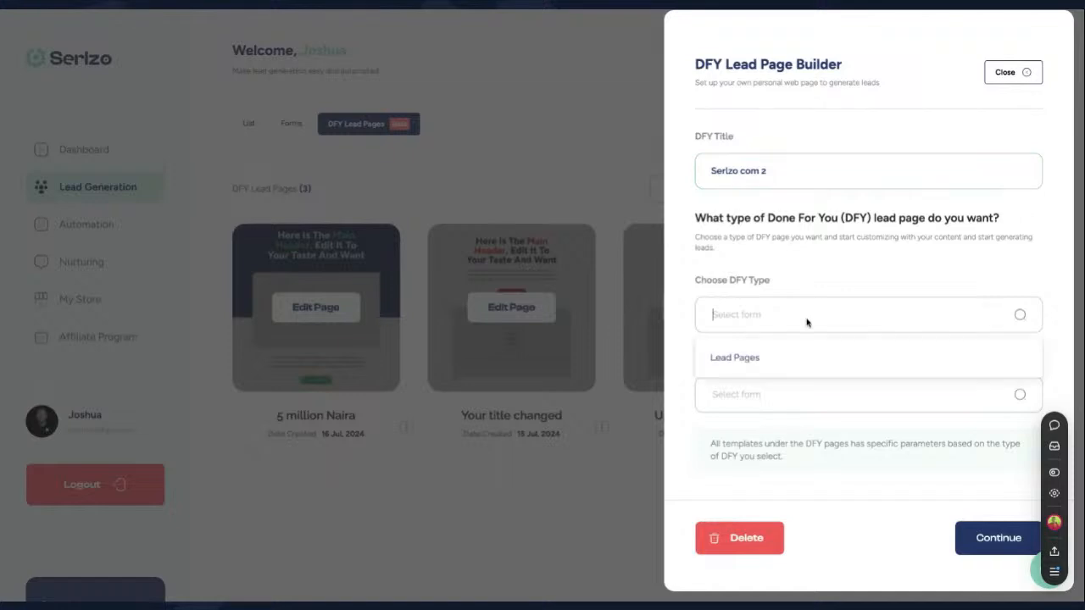
{"action": "left_click", "coordinate": [784, 370]}
{"action": "left_click", "coordinate": [770, 402]}
{"action": "left_click", "coordinate": [767, 436]}
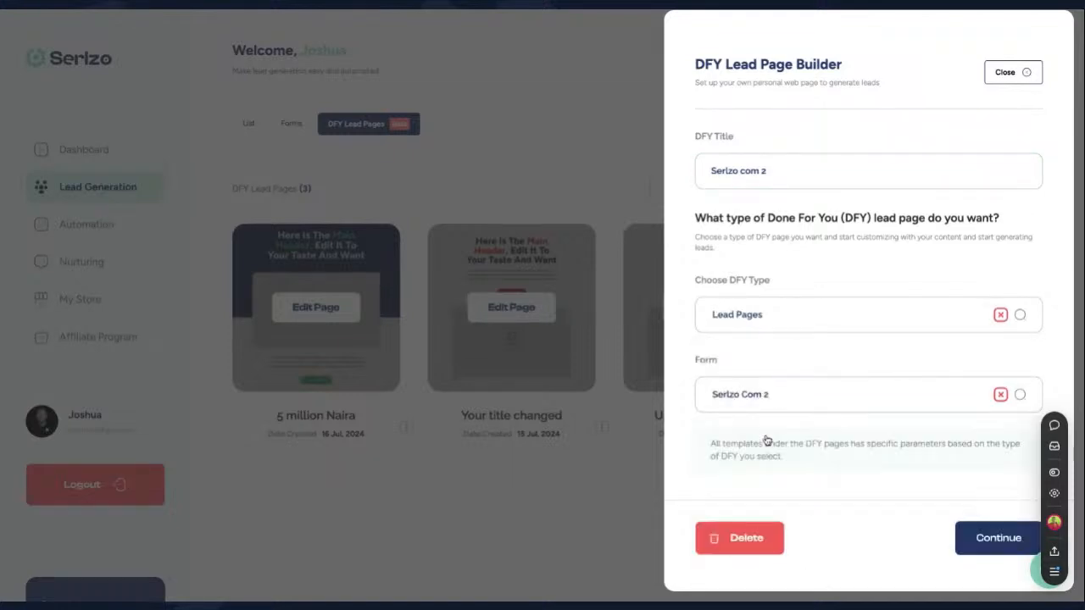
{"action": "left_click", "coordinate": [976, 537]}
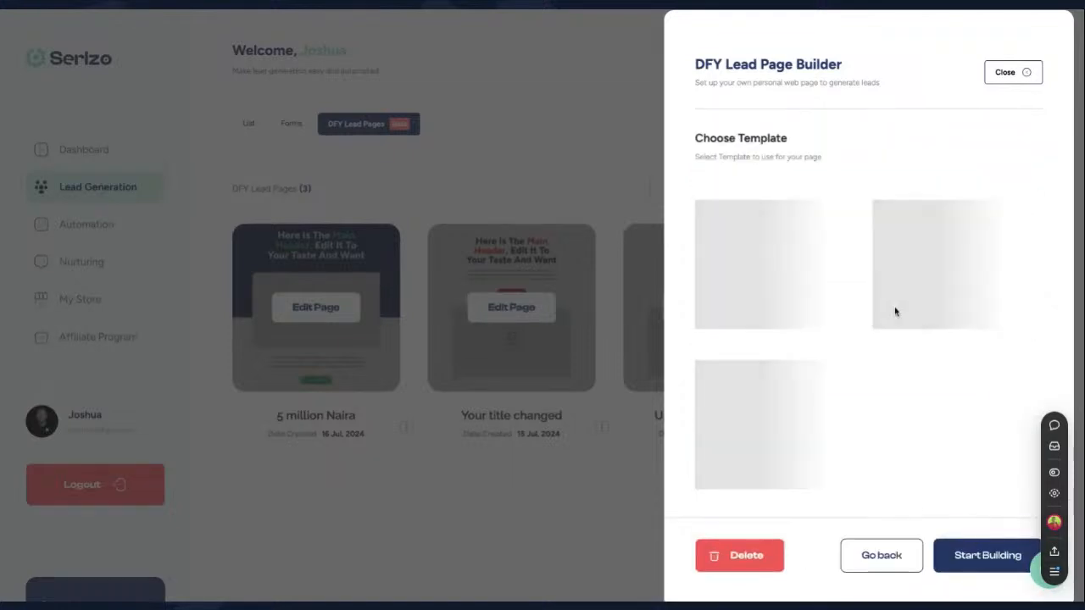
- Choose Template 2 (Video lead Page) and start building the page, passing the builder's welcome message
{"action": "scroll", "coordinate": [971, 290], "scroll_direction": "down", "scroll_amount": 3}
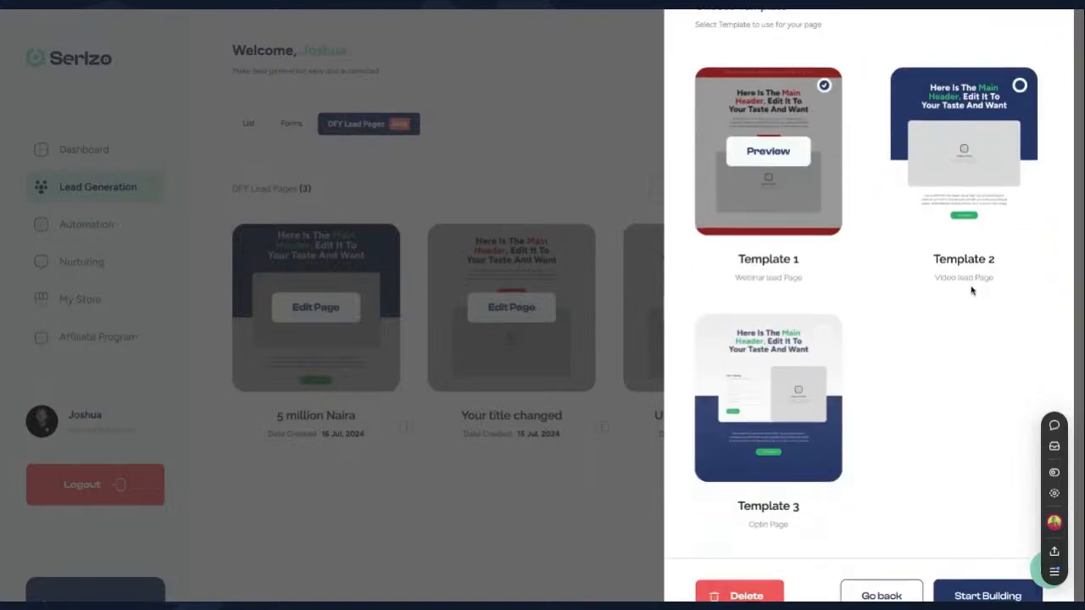
{"action": "left_click", "coordinate": [982, 168]}
{"action": "scroll", "coordinate": [952, 443], "scroll_direction": "down", "scroll_amount": 2}
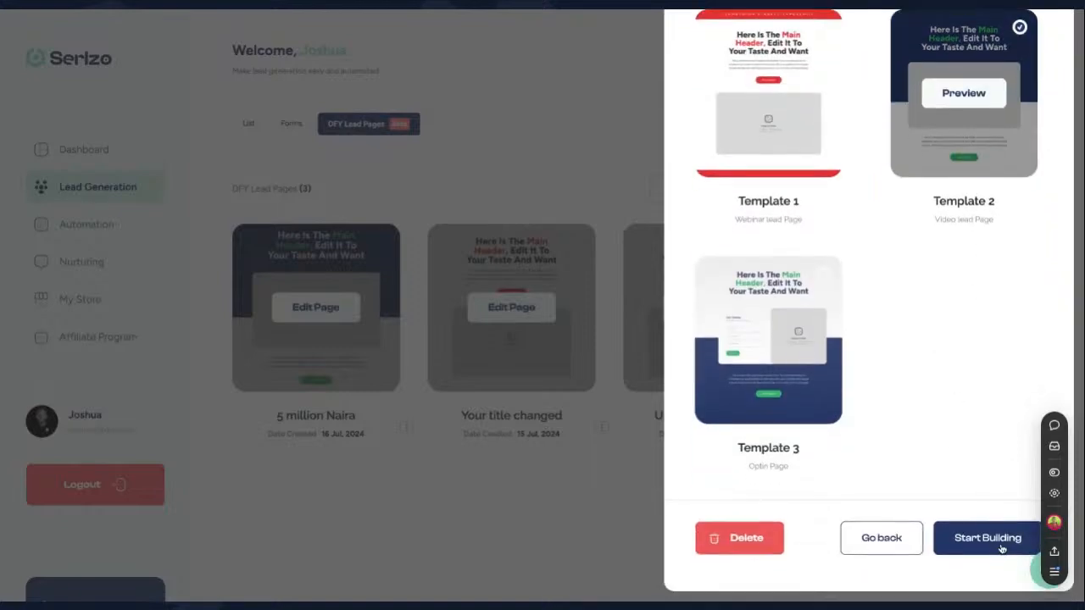
{"action": "left_click", "coordinate": [1002, 549]}
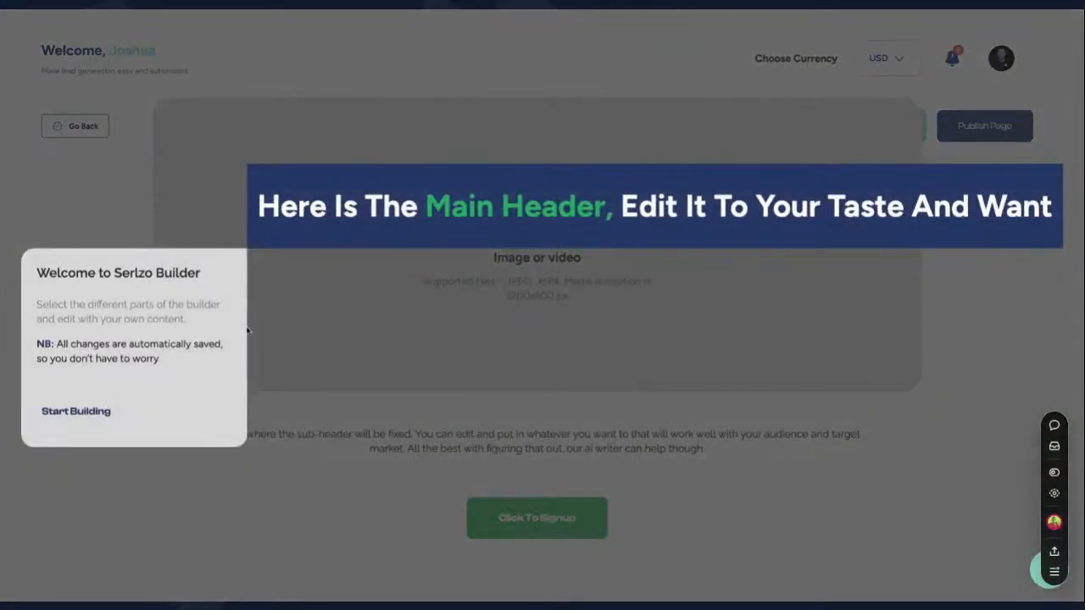
{"action": "left_click", "coordinate": [76, 412]}
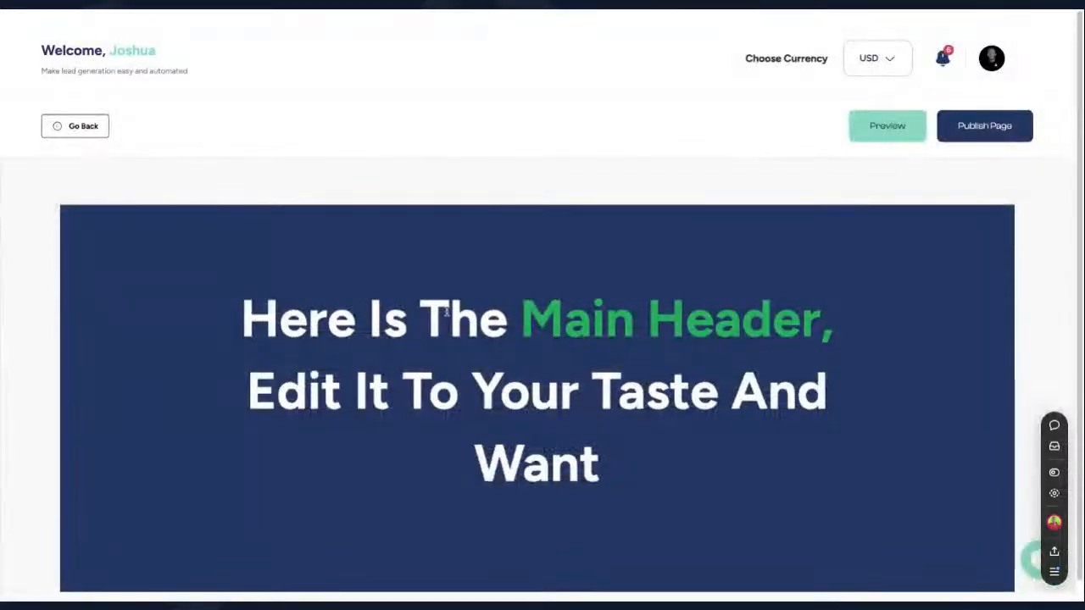
- Open the page's publishing form, paste the copied Meta Pixel base code into Facebook Pixel Code, and review the pasted code
{"action": "scroll", "coordinate": [446, 310], "scroll_direction": "down", "scroll_amount": 5}
{"action": "scroll", "coordinate": [551, 305], "scroll_direction": "down", "scroll_amount": 1}
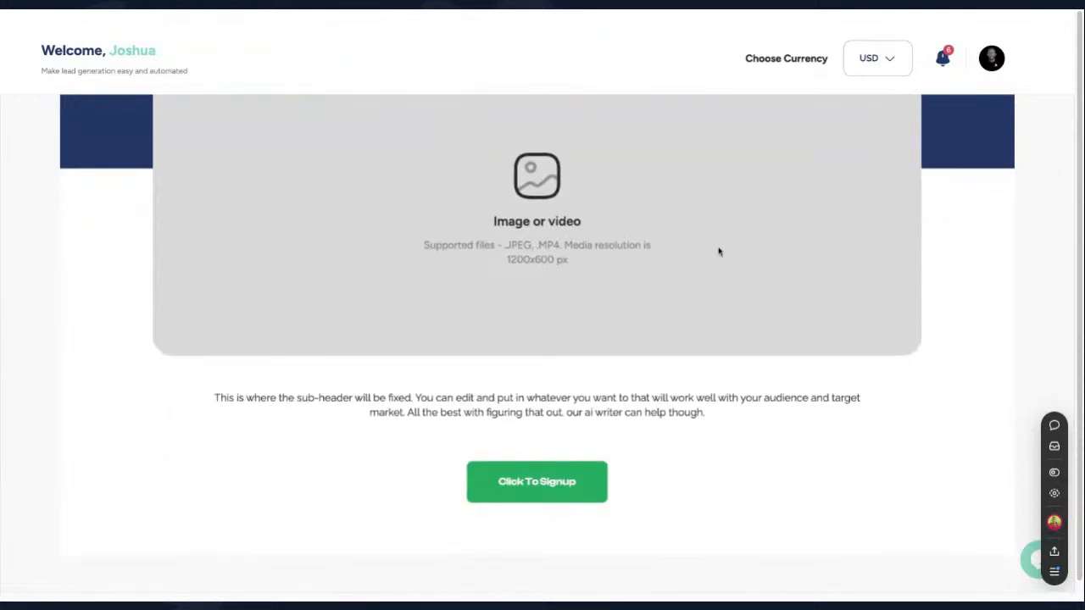
{"action": "scroll", "coordinate": [754, 229], "scroll_direction": "up", "scroll_amount": 10}
{"action": "left_click", "coordinate": [968, 129]}
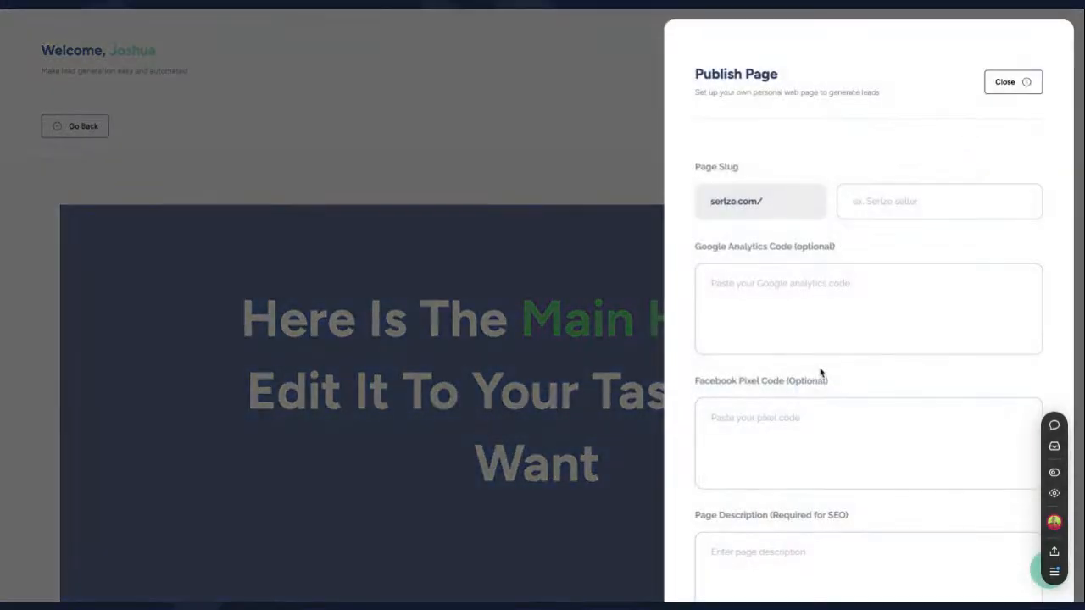
{"action": "scroll", "coordinate": [785, 444], "scroll_direction": "down", "scroll_amount": 1}
{"action": "left_click", "coordinate": [768, 307]}
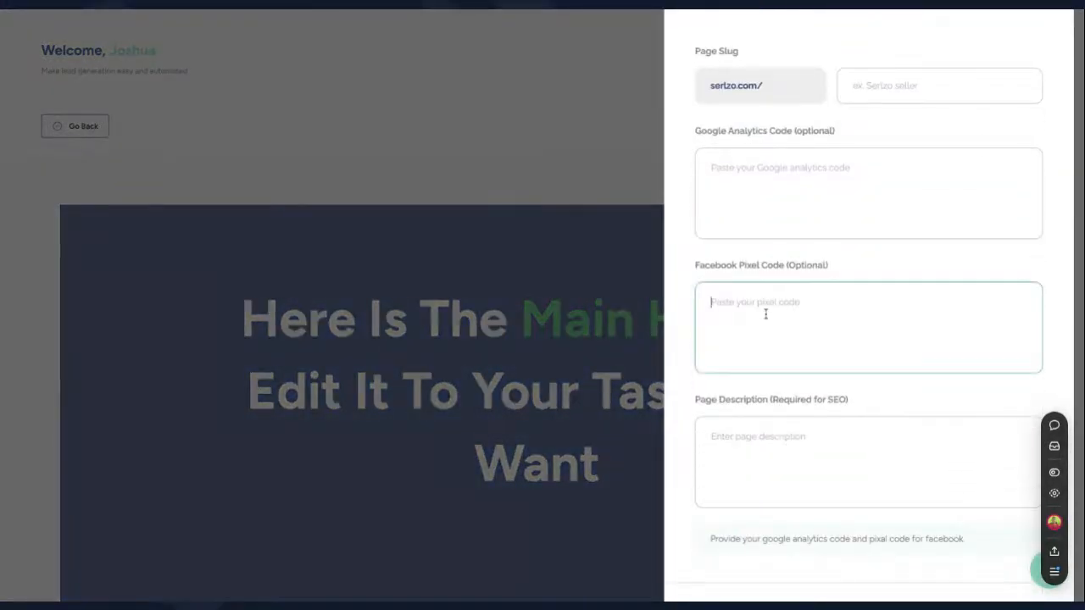
{"action": "key", "text": "ctrl+v"}
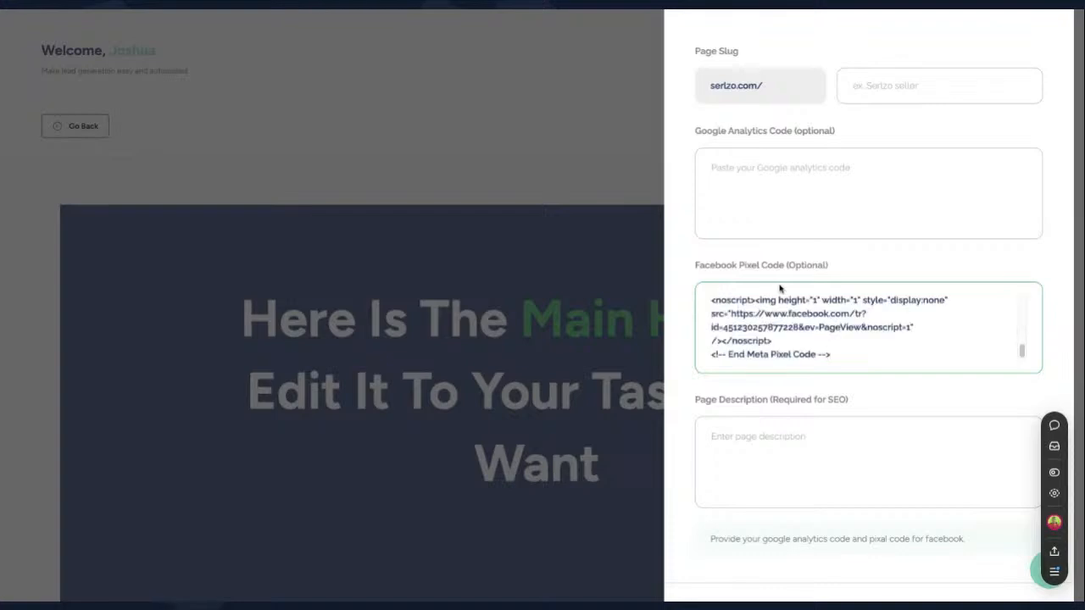
{"action": "scroll", "coordinate": [780, 334], "scroll_direction": "up", "scroll_amount": 1}
{"action": "scroll", "coordinate": [779, 335], "scroll_direction": "up", "scroll_amount": 5}
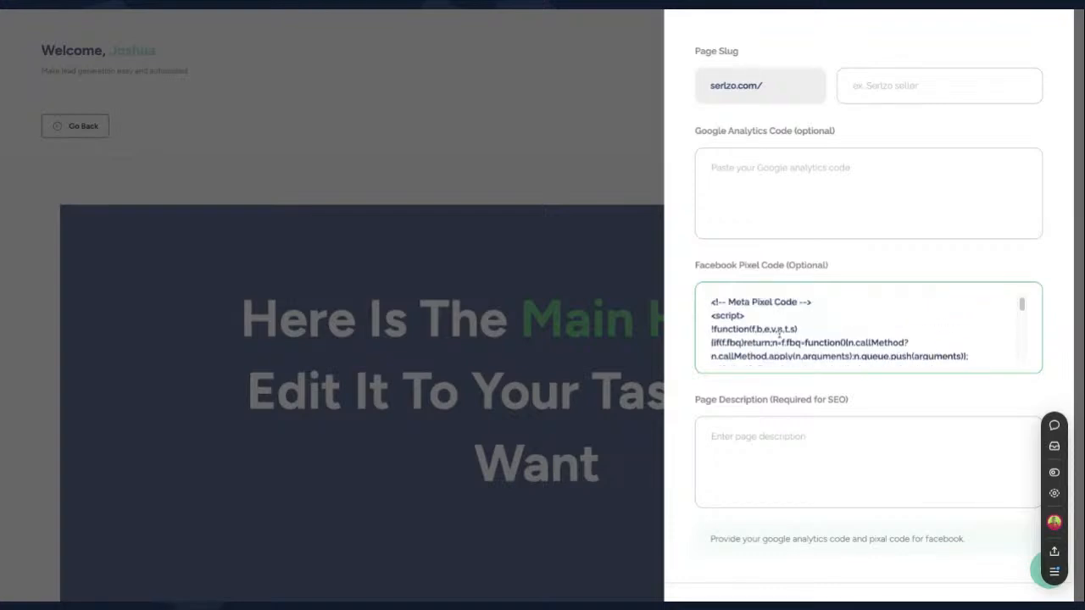
- Set the page slug to "comm" in the page's publishing form
{"action": "scroll", "coordinate": [849, 180], "scroll_direction": "up", "scroll_amount": 1}
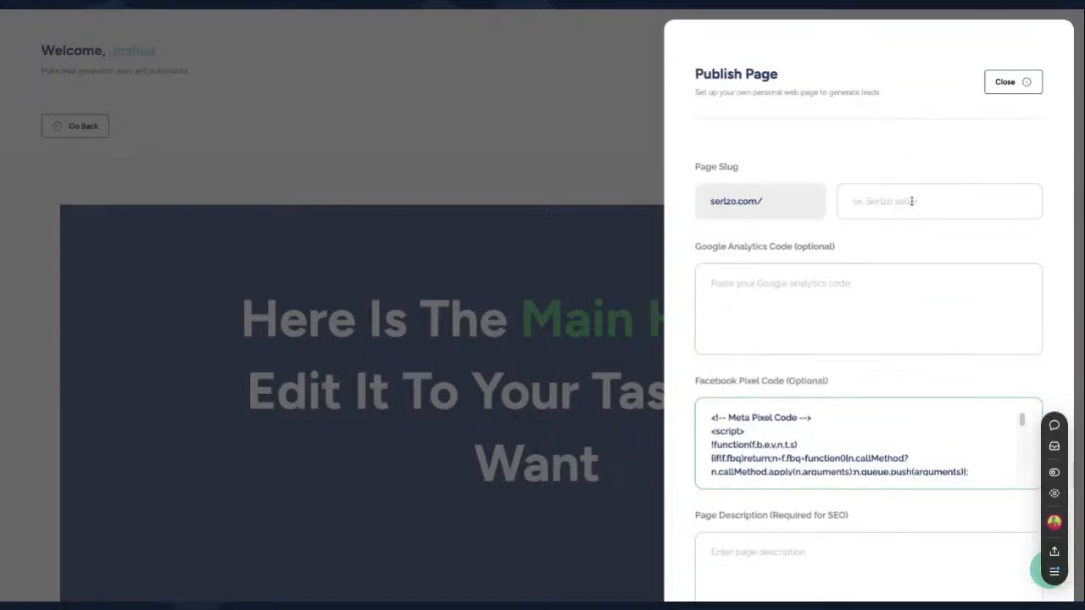
{"action": "left_click", "coordinate": [912, 201]}
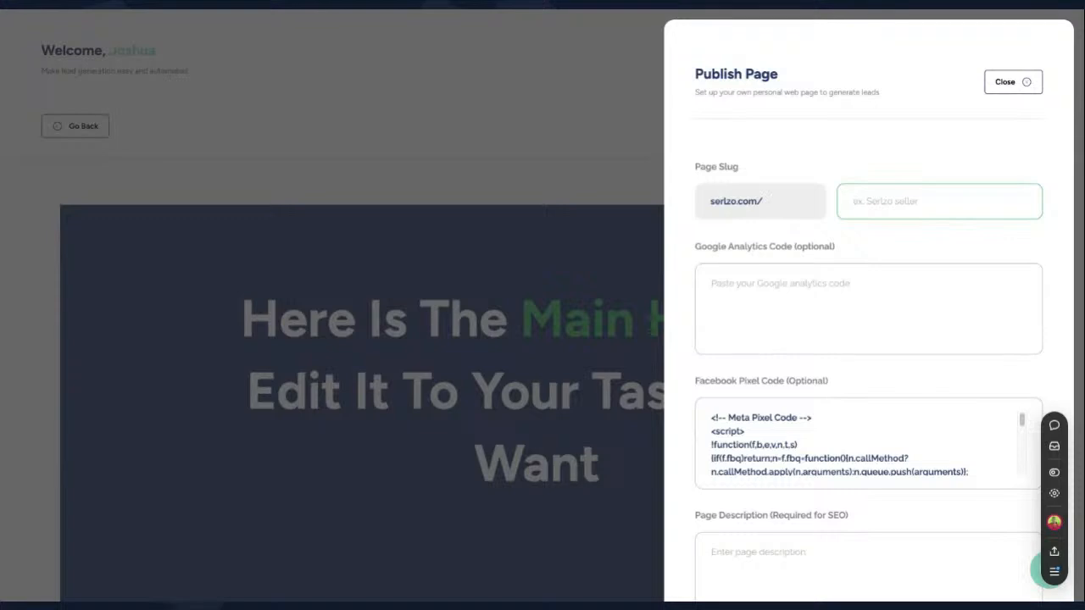
{"action": "type", "text": "comm"}
{"action": "scroll", "coordinate": [864, 320], "scroll_direction": "down", "scroll_amount": 2}
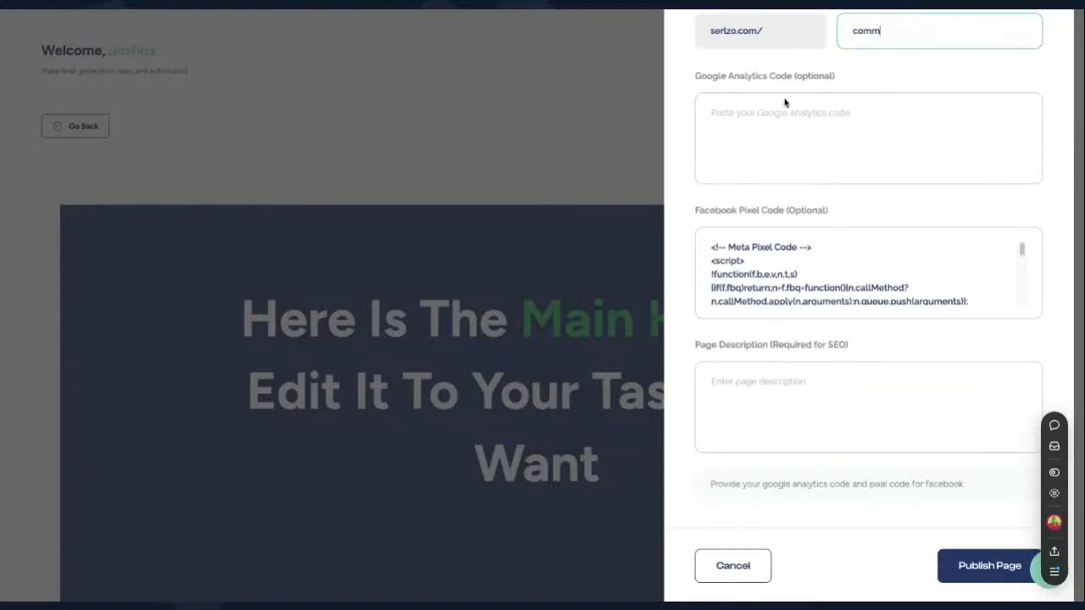
- Enter "Serlzo community access for Business" as the page description and publish the page
{"action": "left_click", "coordinate": [797, 399]}
{"action": "scroll", "coordinate": [755, 371], "scroll_direction": "down", "scroll_amount": 1}
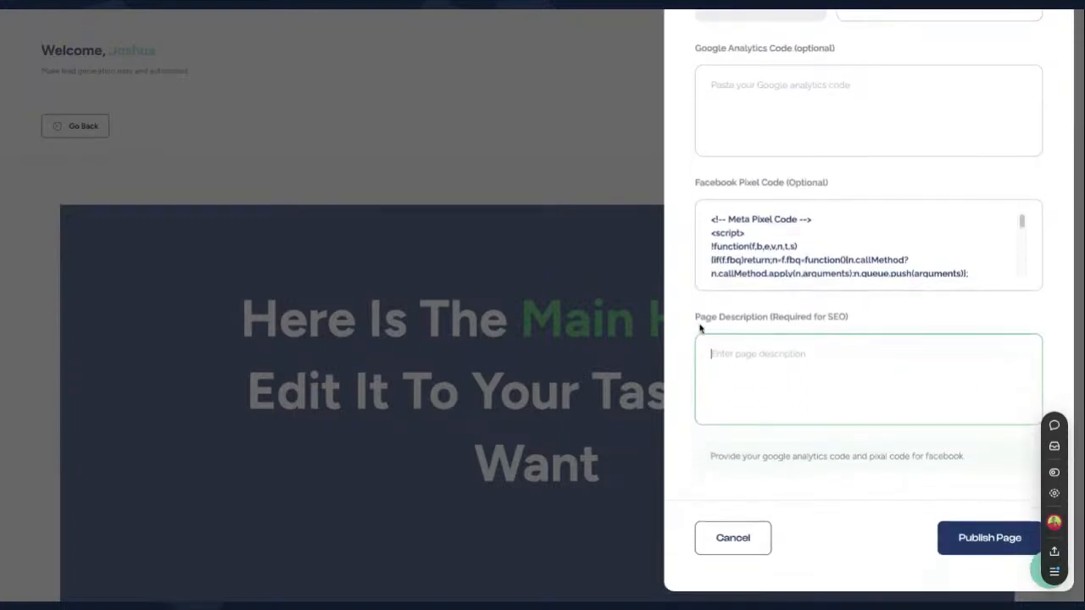
{"action": "left_click_drag", "start_coordinate": [697, 317], "coordinate": [847, 317]}
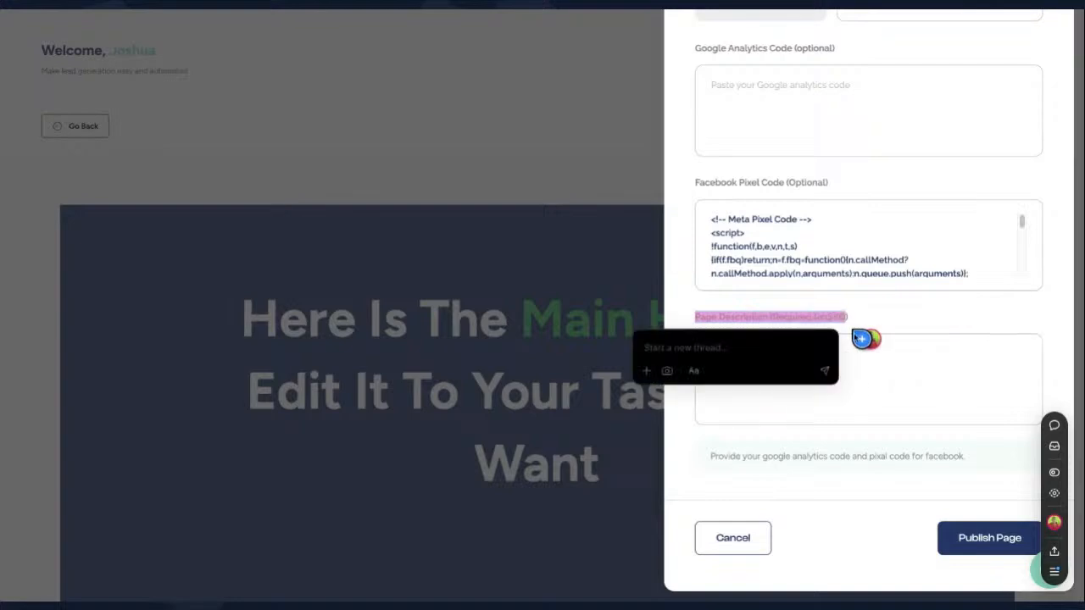
{"action": "left_click", "coordinate": [873, 392]}
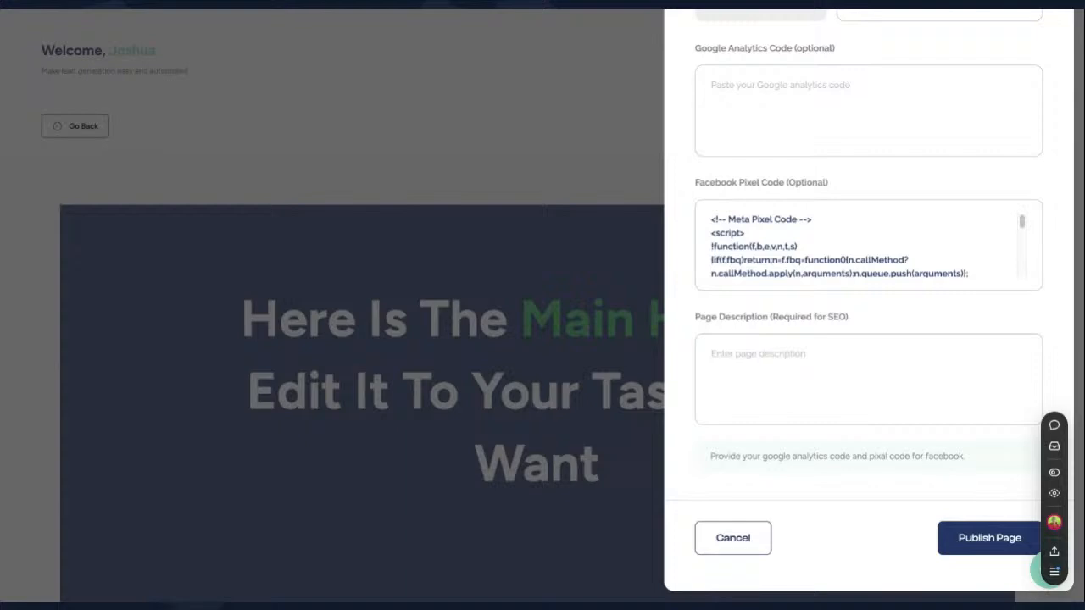
{"action": "left_click", "coordinate": [867, 379]}
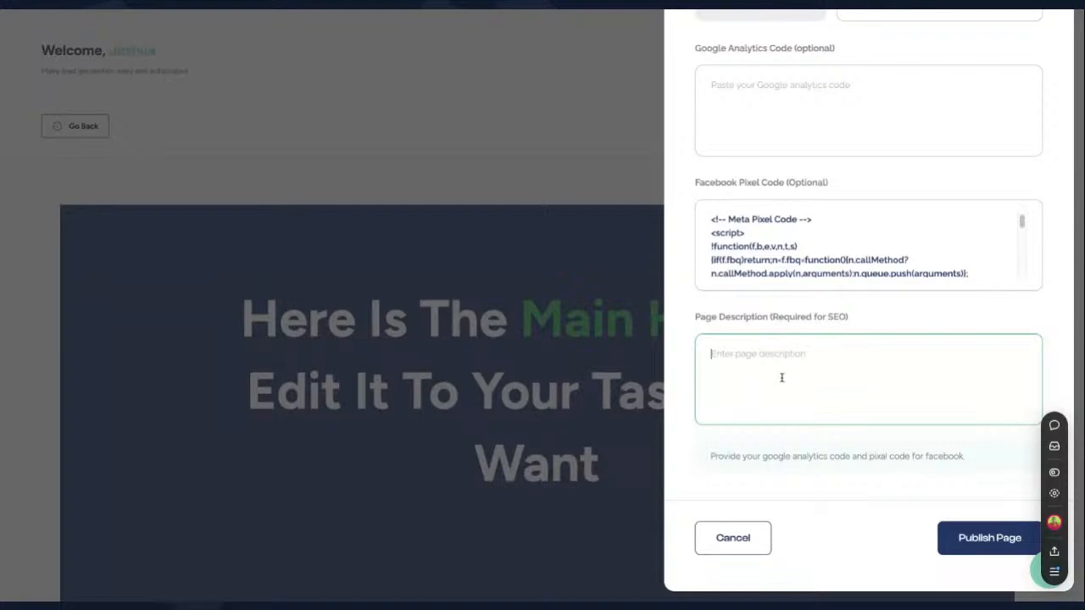
{"action": "type", "text": "Serizo communitu"}
{"action": "key", "text": "BackSpace"}
{"action": "type", "text": "y access for Business"}
{"action": "scroll", "coordinate": [848, 373], "scroll_direction": "up", "scroll_amount": 3}
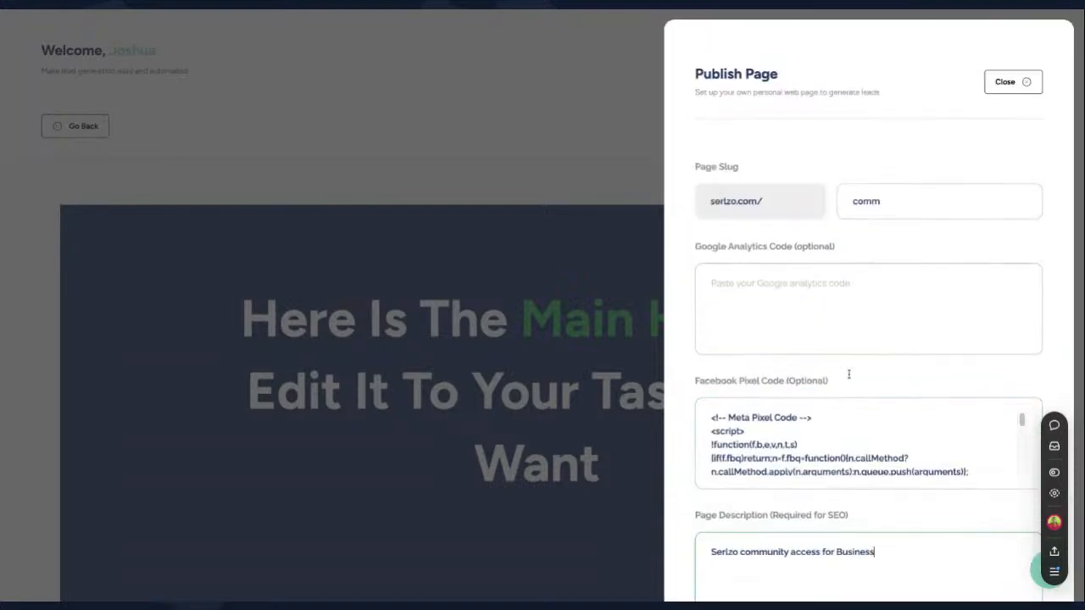
{"action": "scroll", "coordinate": [870, 328], "scroll_direction": "down", "scroll_amount": 3}
{"action": "left_click", "coordinate": [975, 538]}
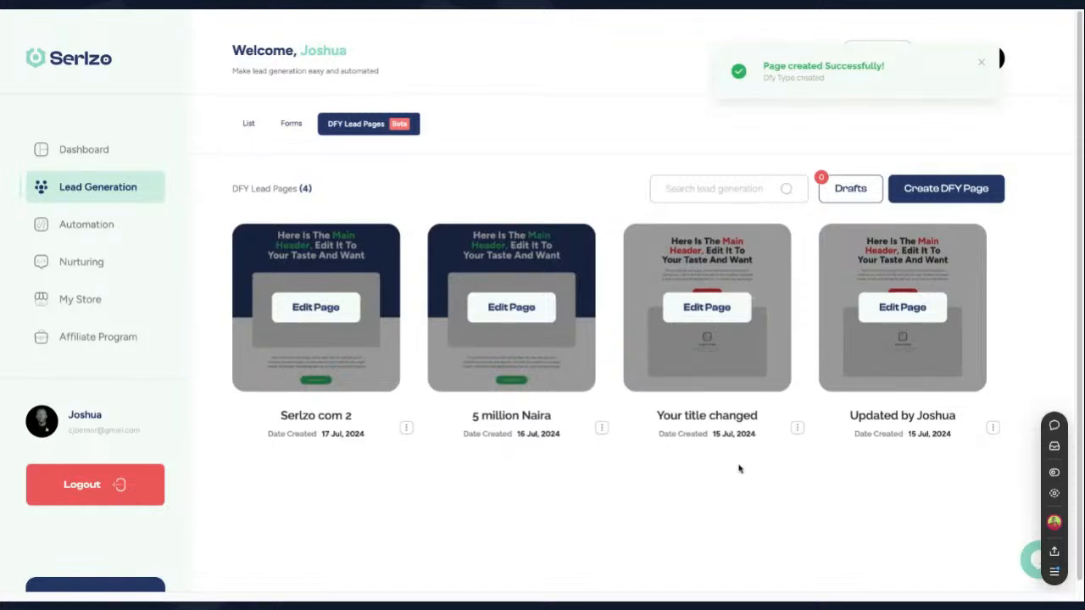
- View the published Serlzo com 2 page from the DFY lead pages list
{"action": "left_click_drag", "start_coordinate": [359, 420], "coordinate": [280, 415]}
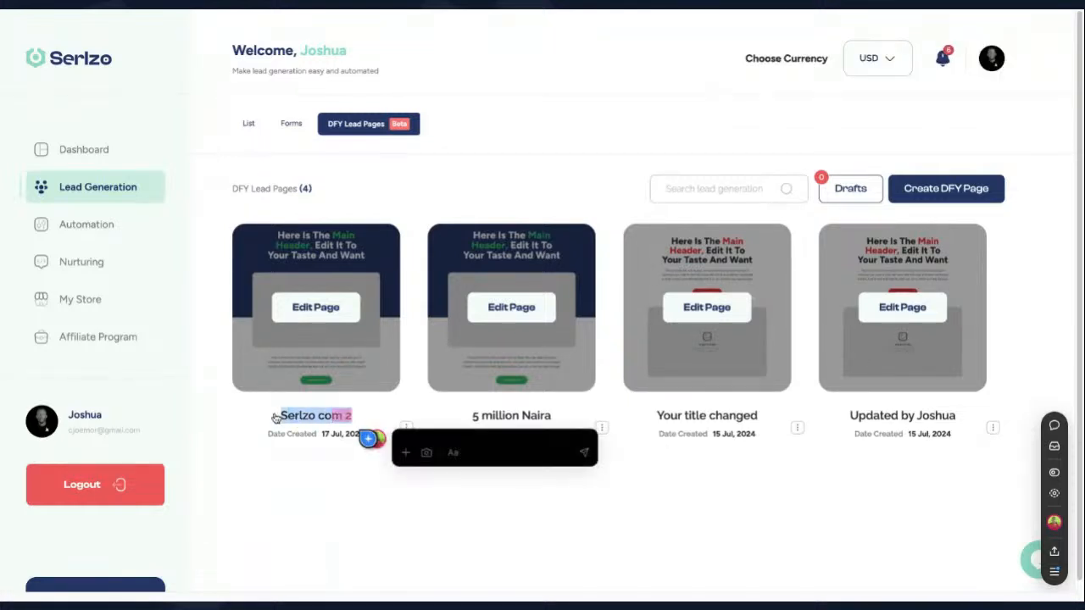
{"action": "left_click", "coordinate": [279, 496]}
{"action": "left_click", "coordinate": [406, 430]}
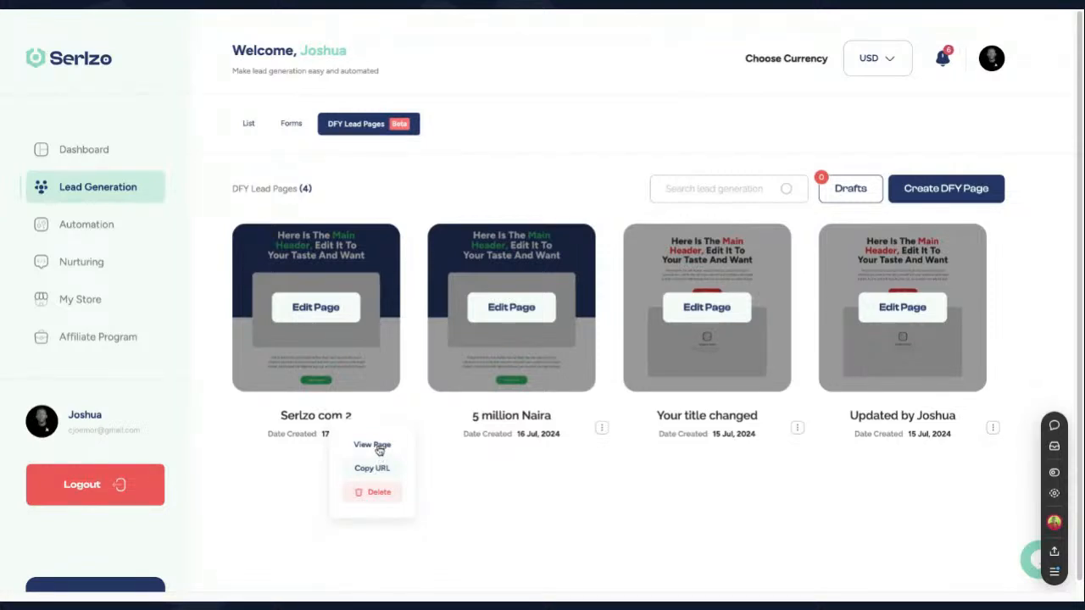
{"action": "left_click", "coordinate": [378, 447]}
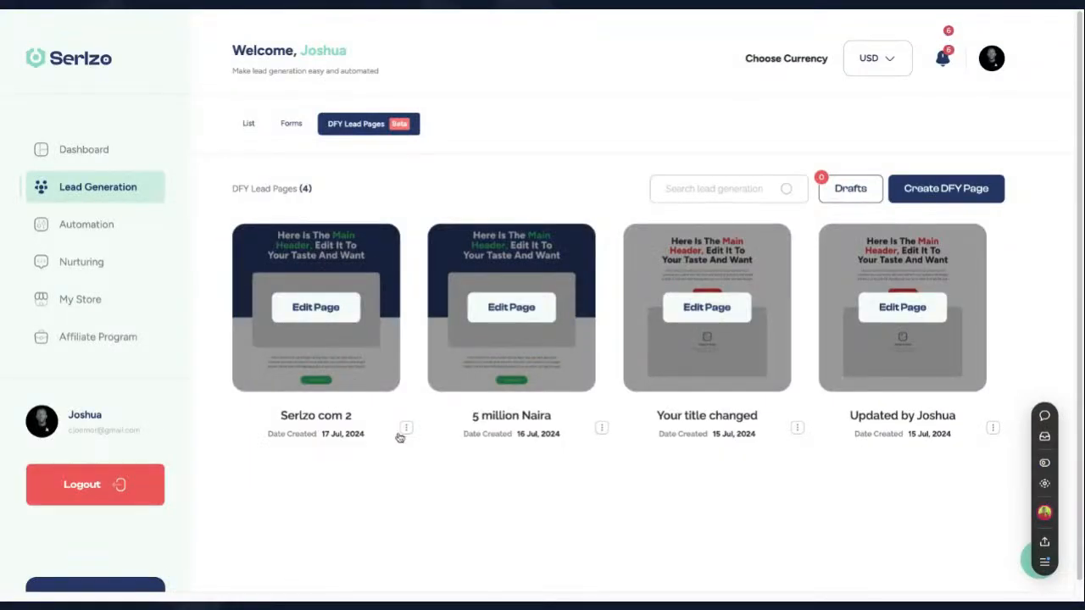
- Reopen the Serlzo com 2 page for editing with type Lead Pages, form Serlzo Com 2 and Template 2, and start building
{"action": "left_click", "coordinate": [406, 429]}
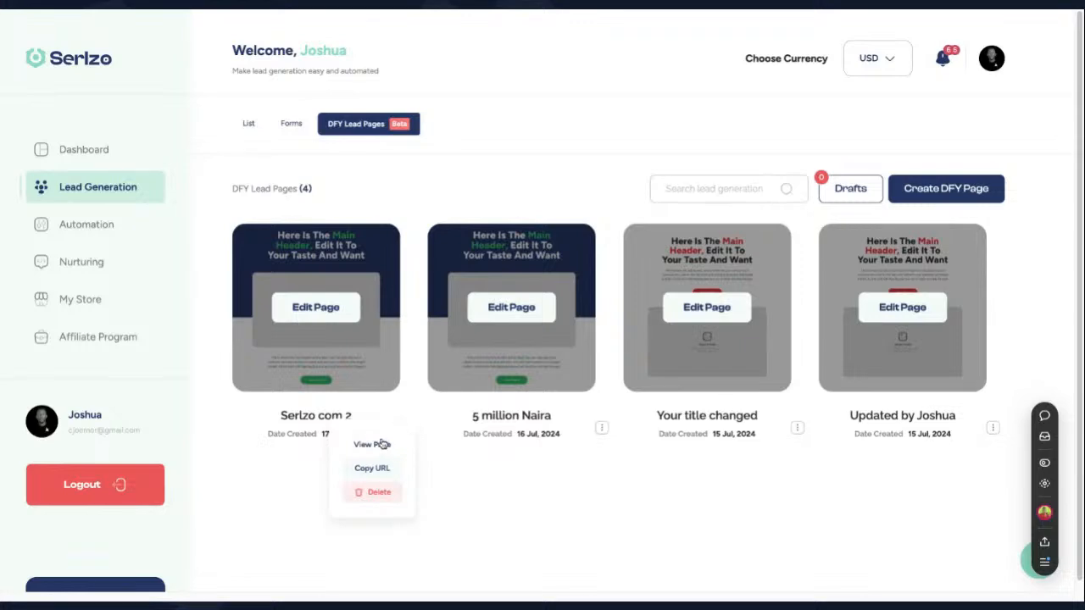
{"action": "left_click", "coordinate": [325, 314]}
{"action": "left_click", "coordinate": [326, 313]}
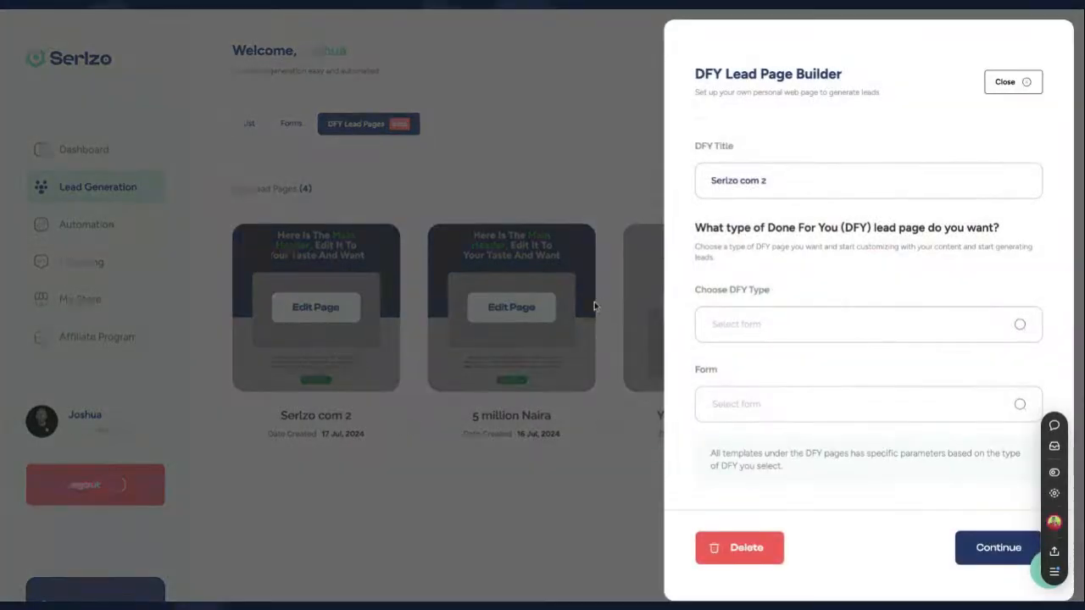
{"action": "scroll", "coordinate": [809, 331], "scroll_direction": "down", "scroll_amount": 1}
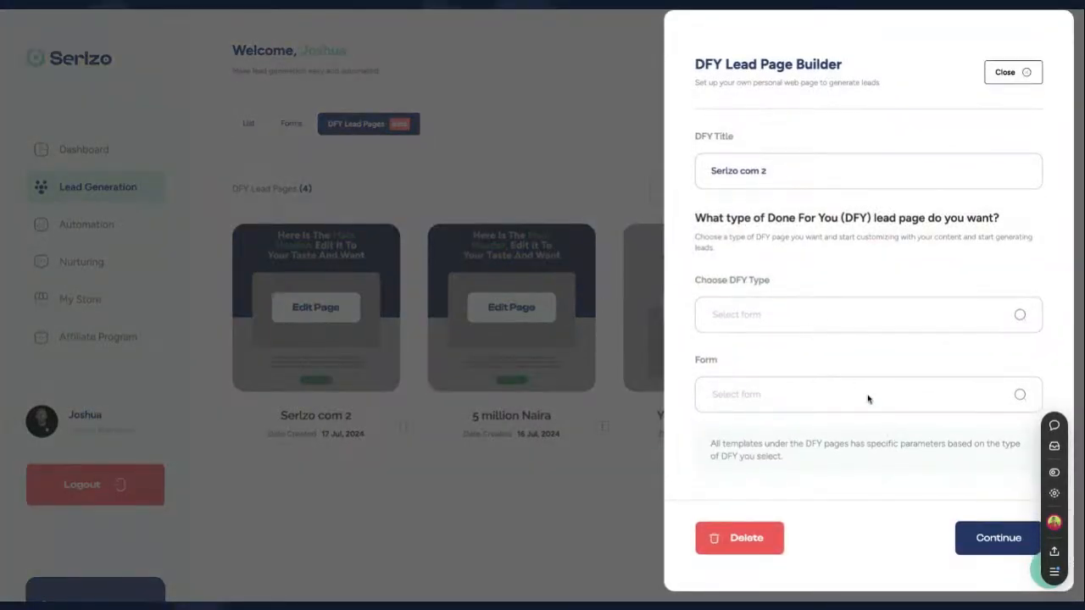
{"action": "left_click", "coordinate": [812, 329]}
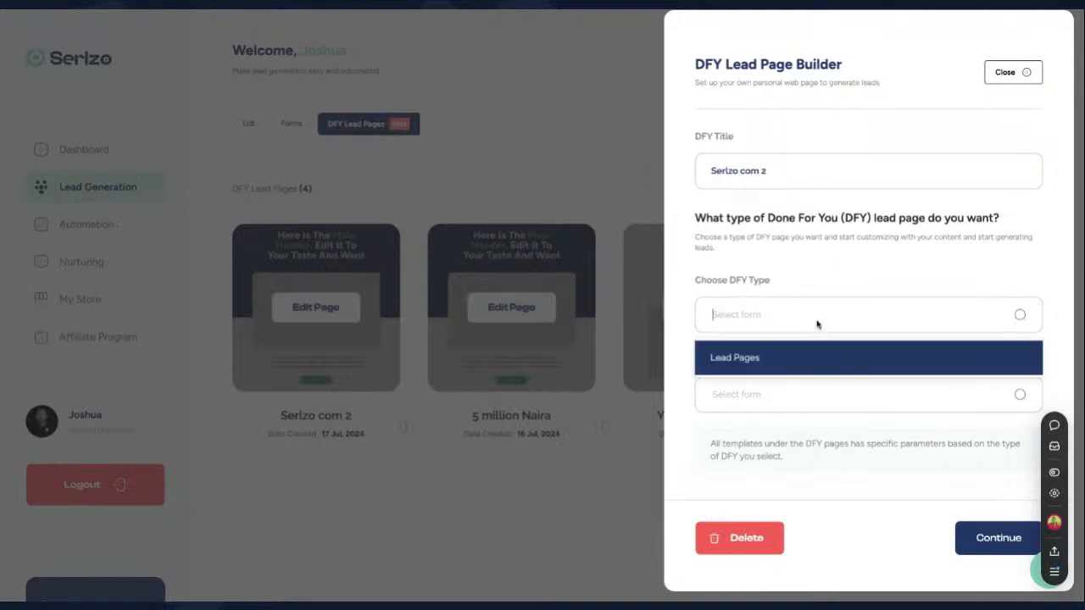
{"action": "left_click", "coordinate": [802, 356]}
{"action": "left_click", "coordinate": [794, 399]}
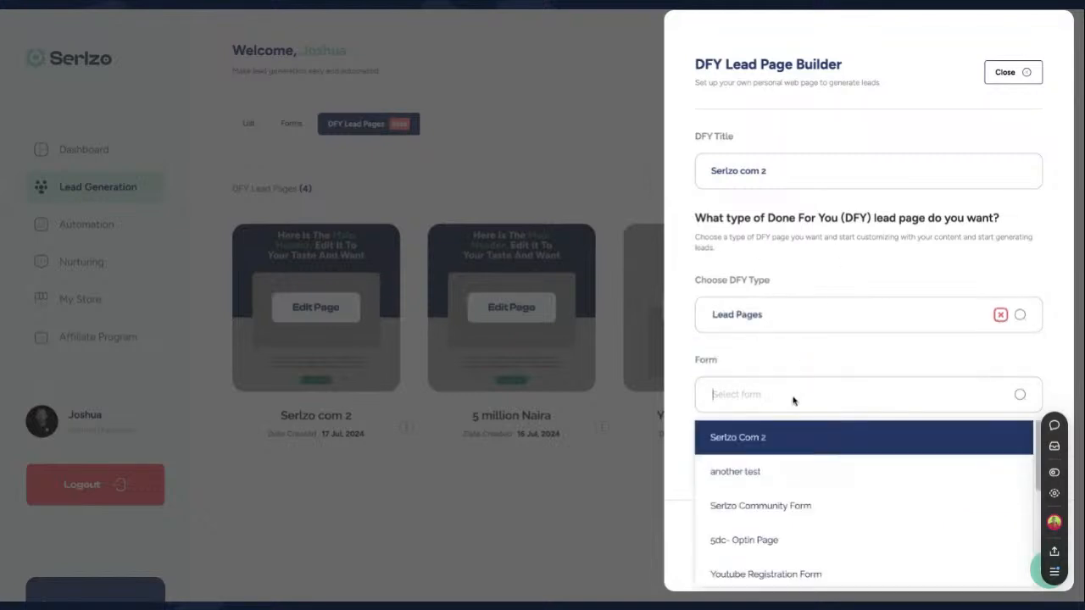
{"action": "left_click", "coordinate": [786, 440]}
{"action": "left_click", "coordinate": [986, 537]}
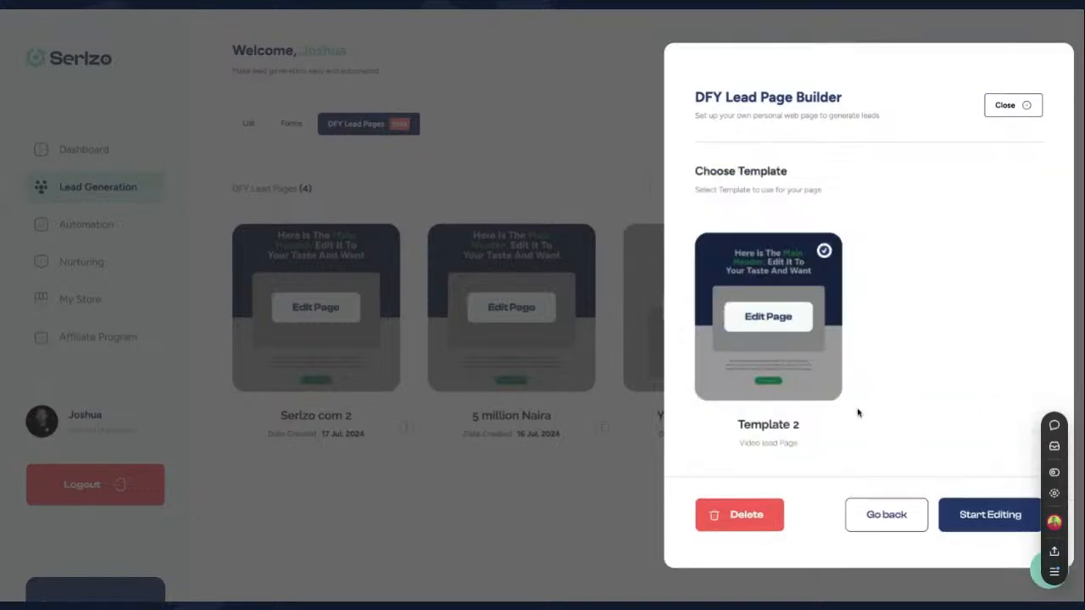
{"action": "left_click", "coordinate": [987, 523]}
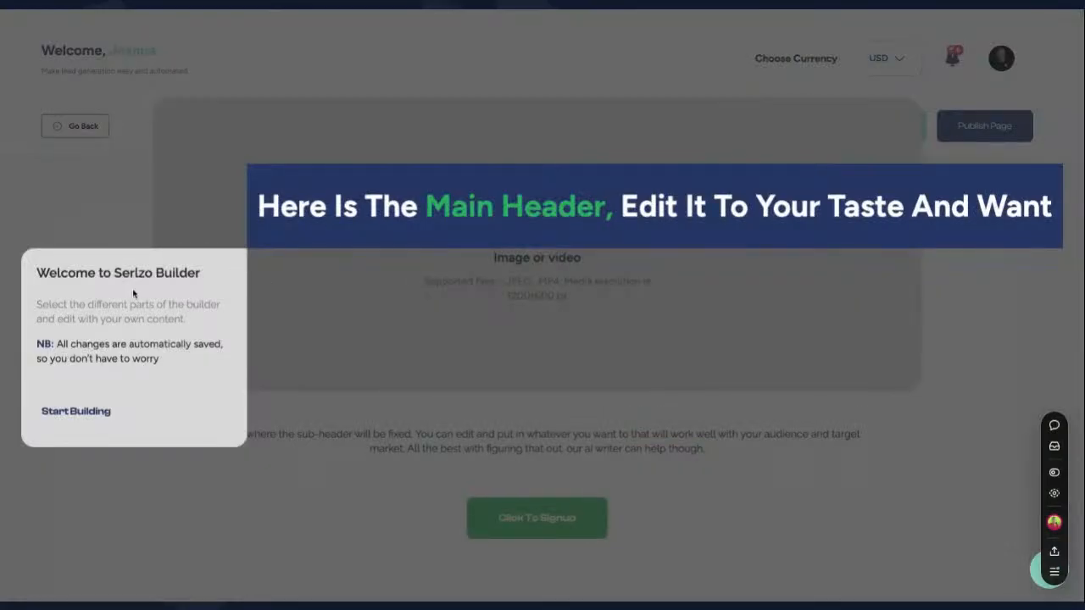
{"action": "left_click", "coordinate": [78, 412]}
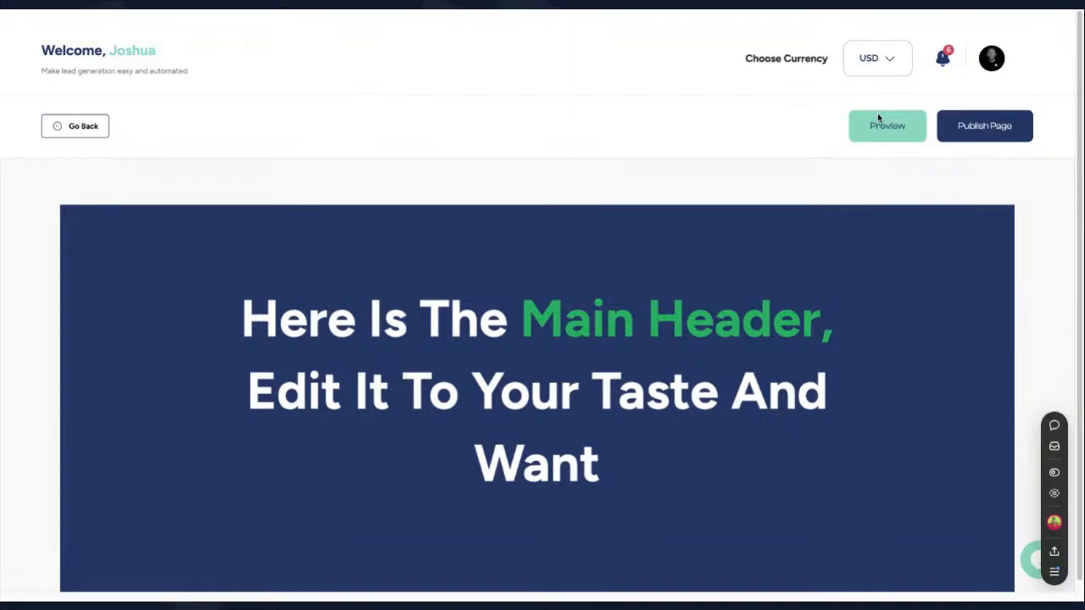
- Replace the main headline with "Join A Vibrant Community of Super Amazing Creators, Digital Marketers, Coaches, and Entrepreneurs"
{"action": "left_click", "coordinate": [546, 330]}
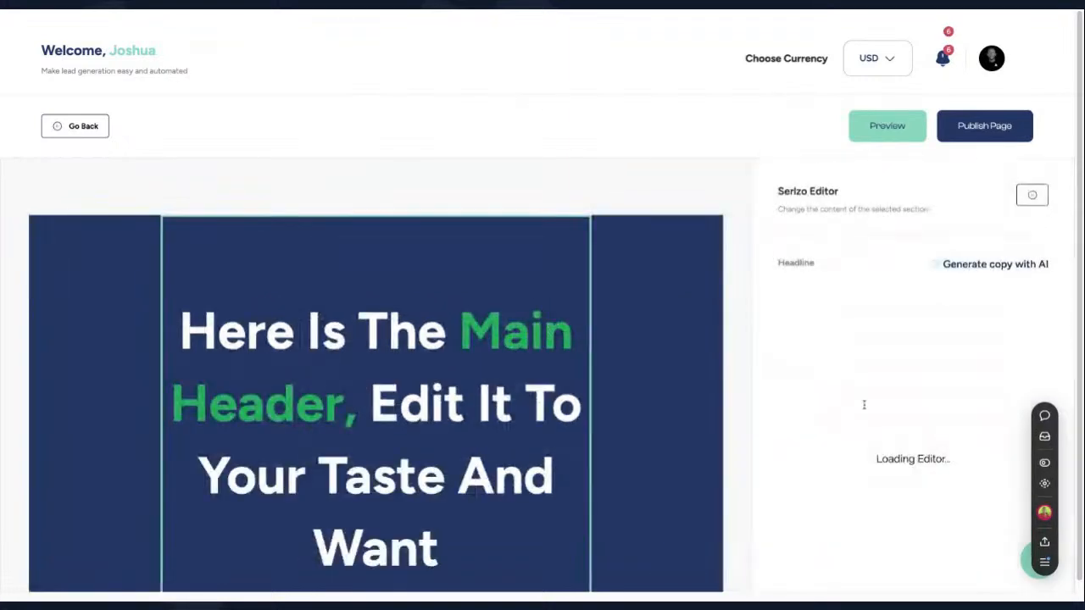
{"action": "key", "text": "ctrl+a"}
{"action": "type", "text": "Join A Vibrant Community of Super Amazing Creators, Digital Marketers, Coaches, and Entrepreneurs"}
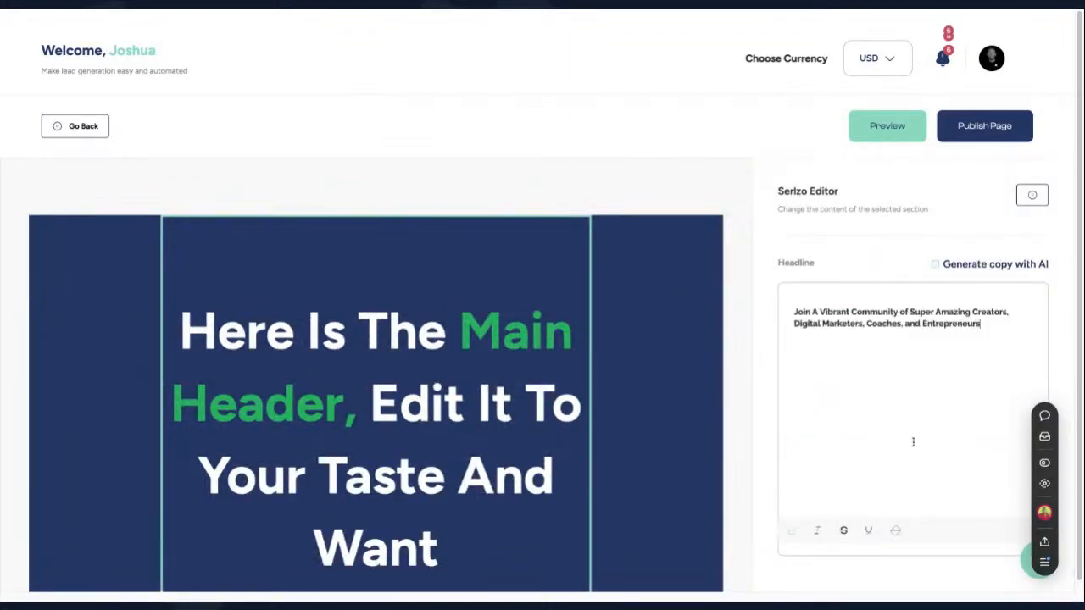
{"action": "scroll", "coordinate": [881, 434], "scroll_direction": "down", "scroll_amount": 2}
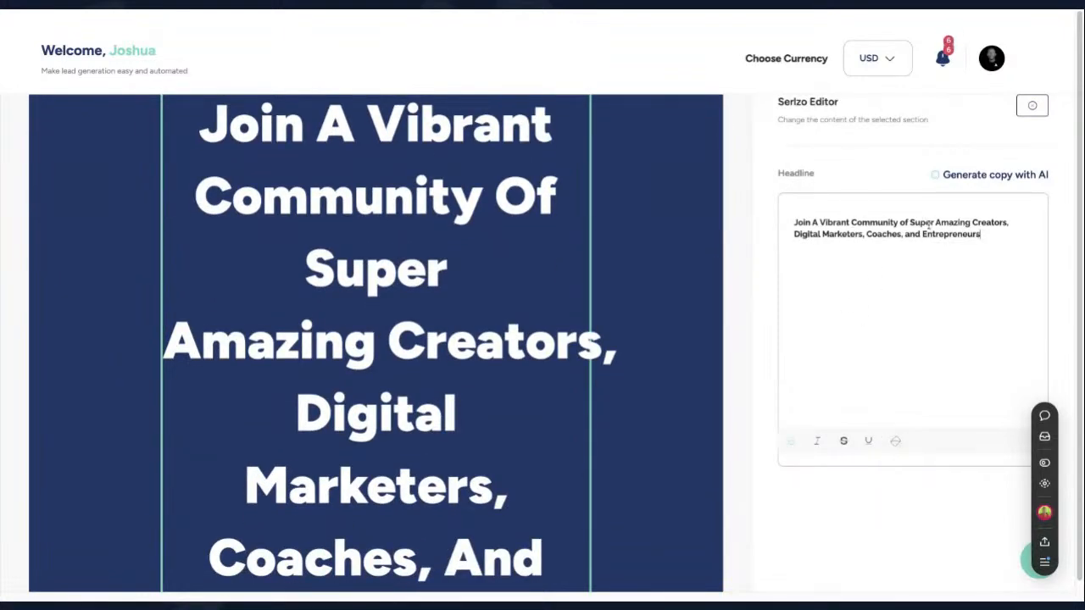
{"action": "scroll", "coordinate": [845, 356], "scroll_direction": "down", "scroll_amount": 3}
{"action": "scroll", "coordinate": [630, 432], "scroll_direction": "down", "scroll_amount": 3}
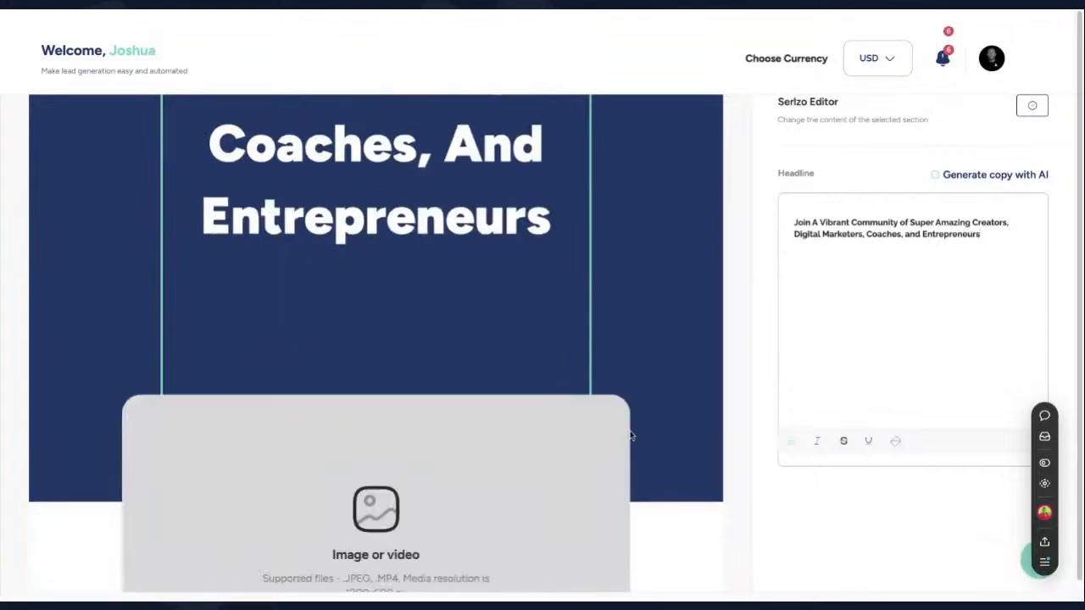
{"action": "scroll", "coordinate": [629, 434], "scroll_direction": "down", "scroll_amount": 2}
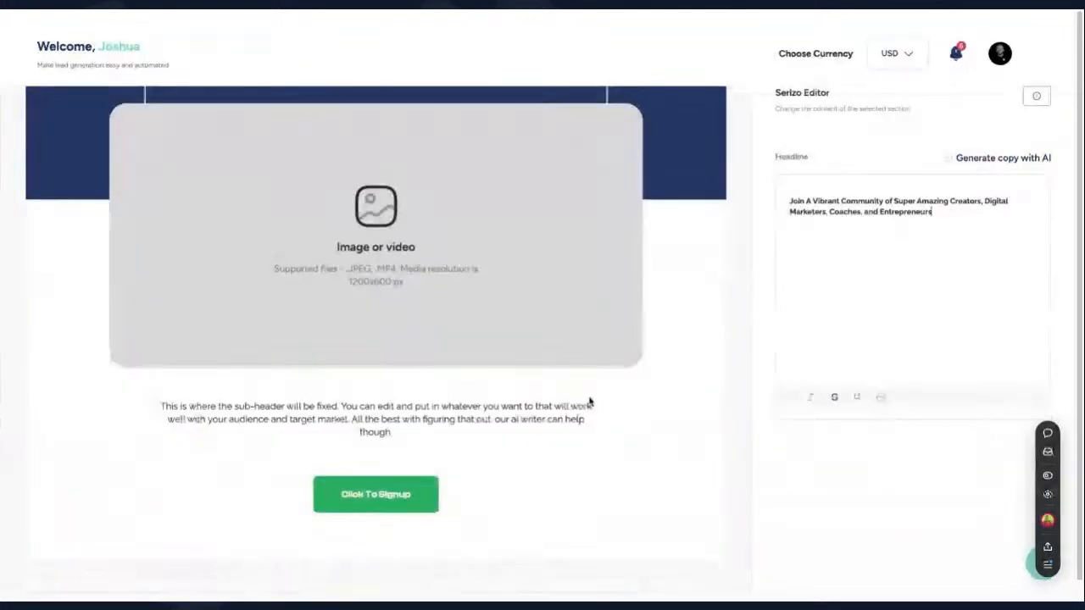
{"action": "scroll", "coordinate": [559, 372], "scroll_direction": "up", "scroll_amount": 10}
{"action": "scroll", "coordinate": [559, 373], "scroll_direction": "down", "scroll_amount": 3}
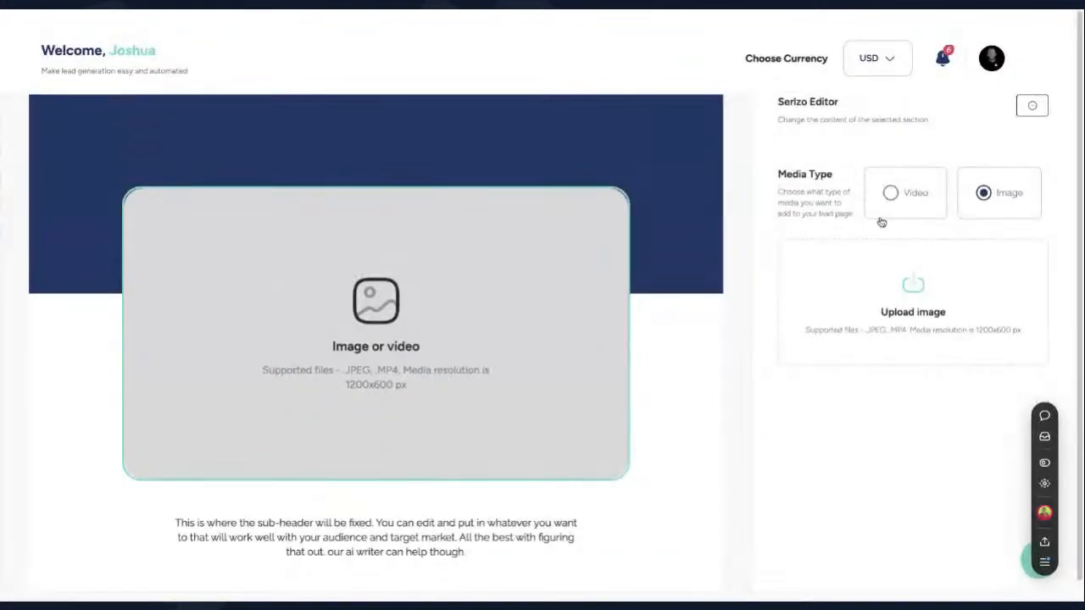
{"action": "left_click", "coordinate": [890, 193]}
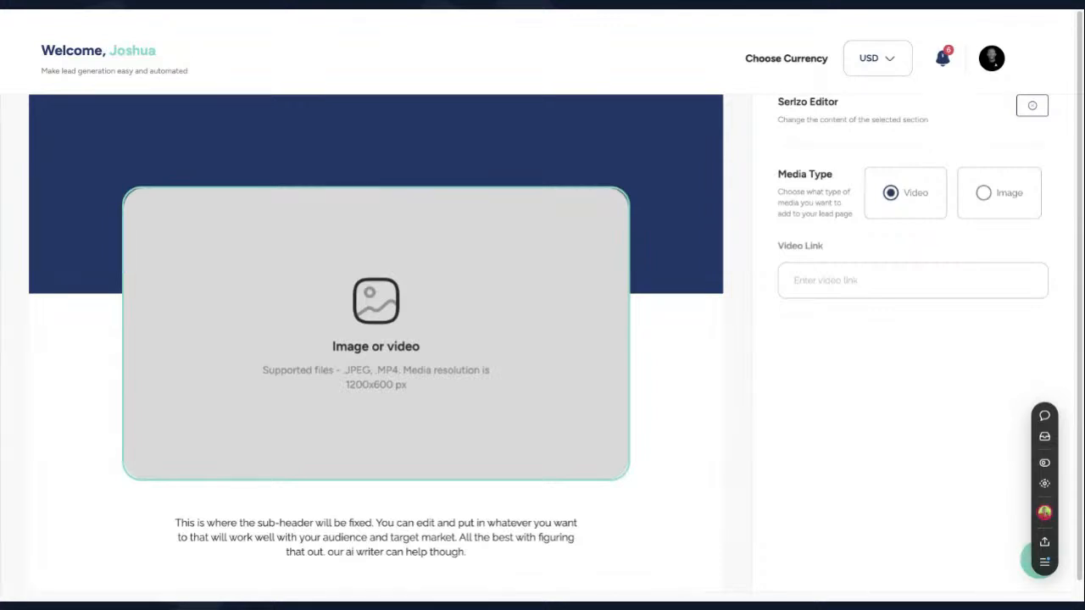
{"action": "left_click", "coordinate": [838, 284]}
{"action": "type", "text": "https://youtu.be/OGXodzmgcSQ"}
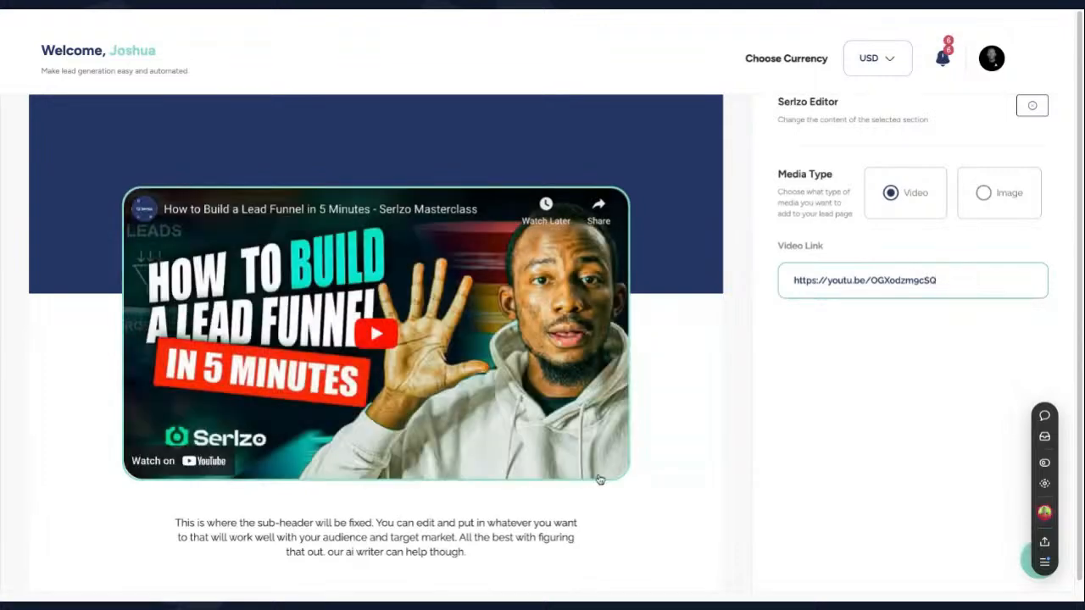
- Replace the sub-headline with the copy running from "Connect, learn, interact with other Digital Entrepreneurs" to "Over 1,300+ Entrepreneurs have already joined the community"
{"action": "scroll", "coordinate": [509, 458], "scroll_direction": "down", "scroll_amount": 1}
{"action": "left_click", "coordinate": [509, 459]}
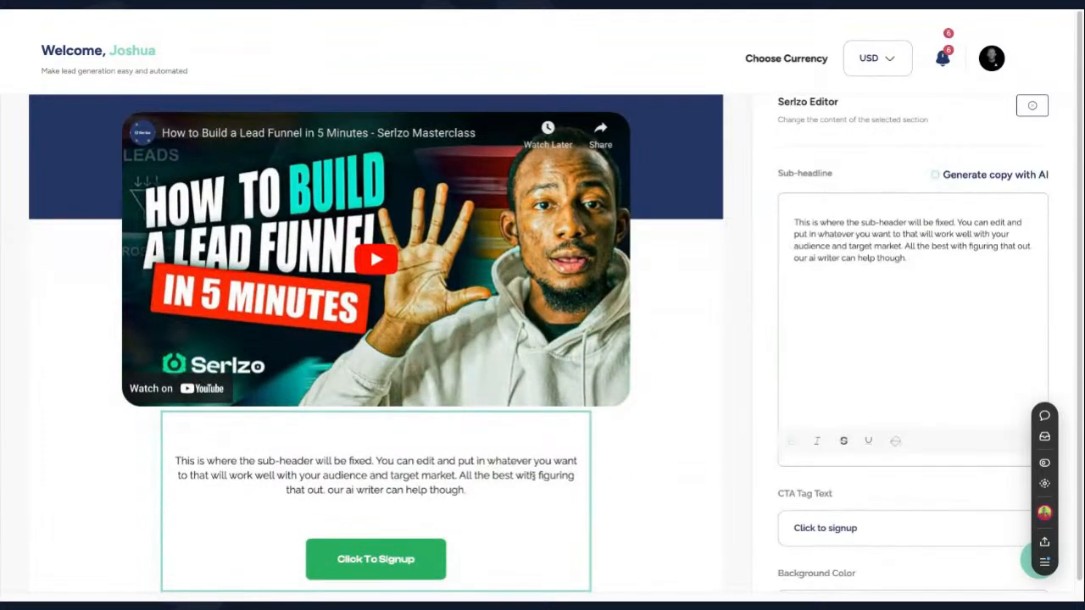
{"action": "triple_click", "coordinate": [833, 316]}
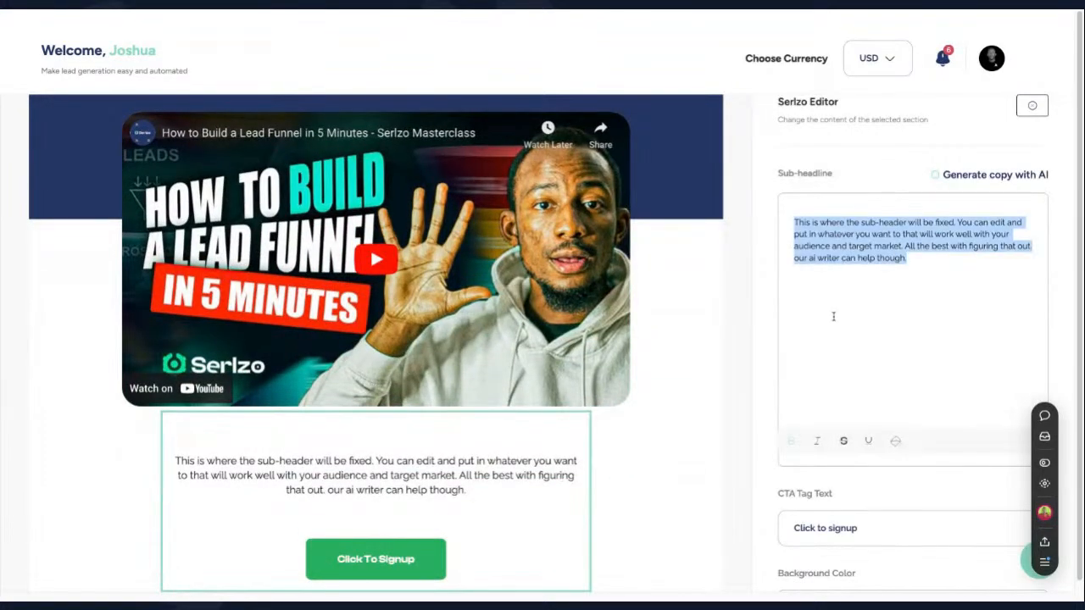
{"action": "type", "text": "Connect, learn, interact with other Digital Entrepreneurs building and scaling their businesses online with simple and powerful Tools. Over 1,300+ Entrepreneurs have already joined the community"}
- Change the call-to-action text below the sub-headline to "Click to Join community"
{"action": "scroll", "coordinate": [865, 478], "scroll_direction": "down", "scroll_amount": 1}
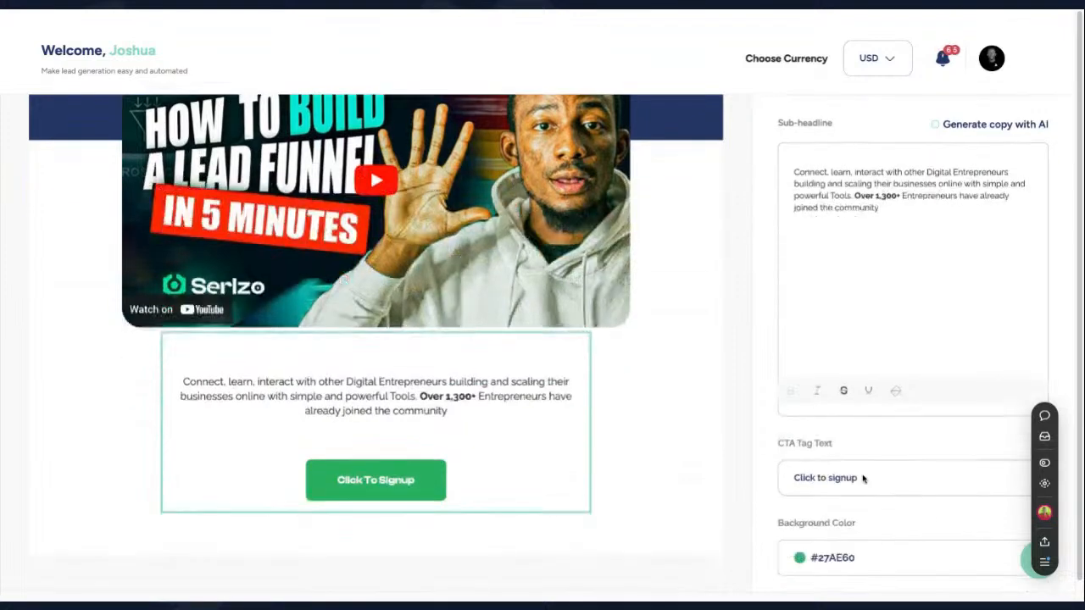
{"action": "left_click", "coordinate": [862, 475]}
{"action": "key", "text": "ctrl+a"}
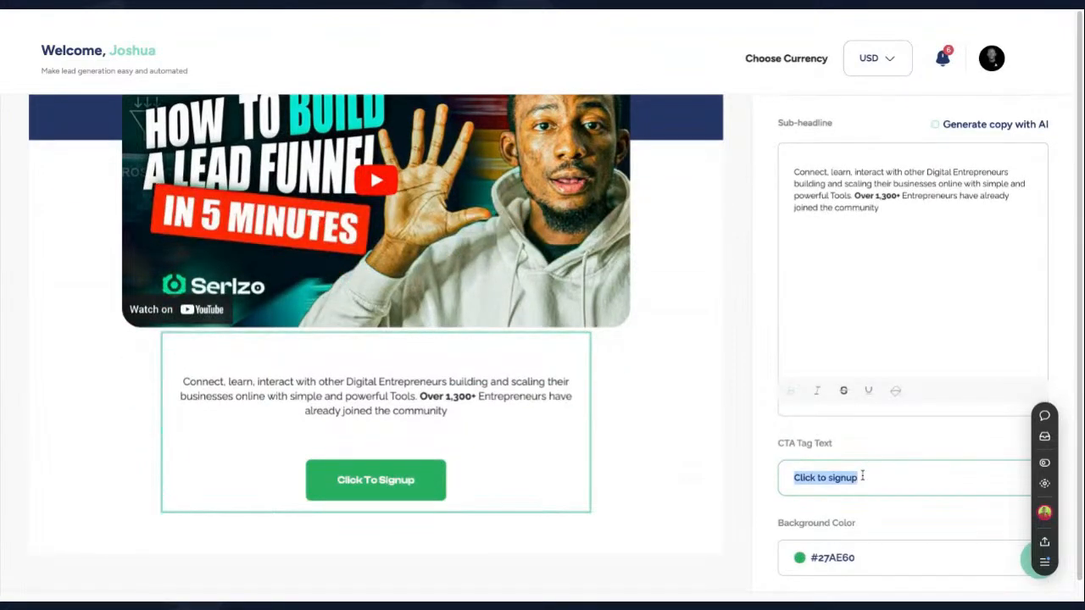
{"action": "type", "text": "CLICK"}
{"action": "key", "text": "BackSpace"}
{"action": "key", "text": "BackSpace"}
{"action": "key", "text": "BackSpace"}
{"action": "key", "text": "BackSpace"}
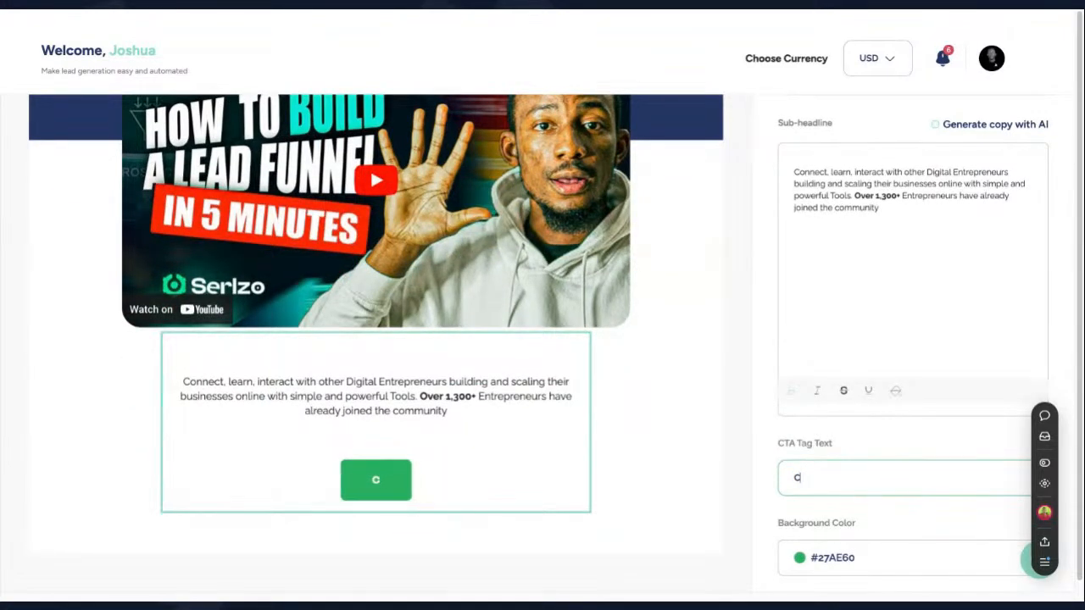
{"action": "type", "text": "lick"}
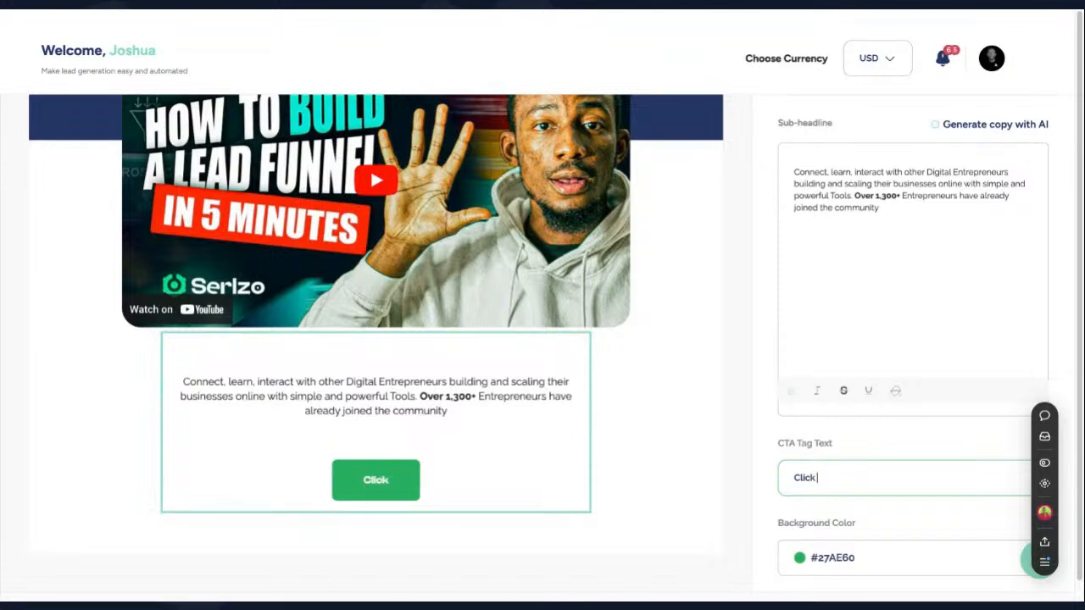
{"action": "type", "text": " to Join comm"}
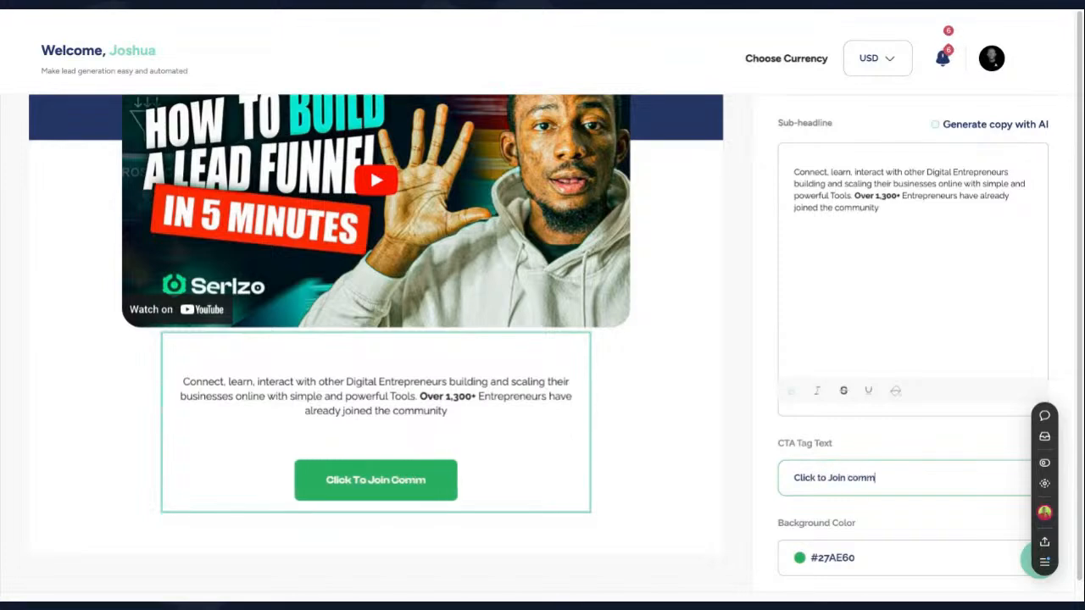
{"action": "type", "text": "unity"}
- Publish the updated lead page, keeping the slug comm and the existing pixel code and page description
{"action": "scroll", "coordinate": [912, 525], "scroll_direction": "down", "scroll_amount": 1}
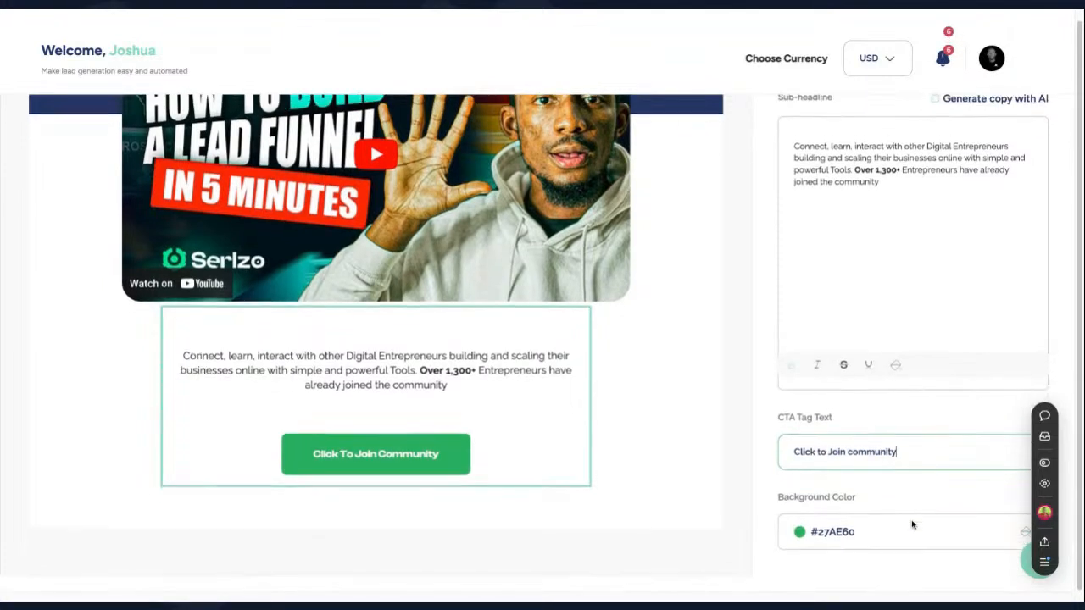
{"action": "scroll", "coordinate": [912, 526], "scroll_direction": "up", "scroll_amount": 5}
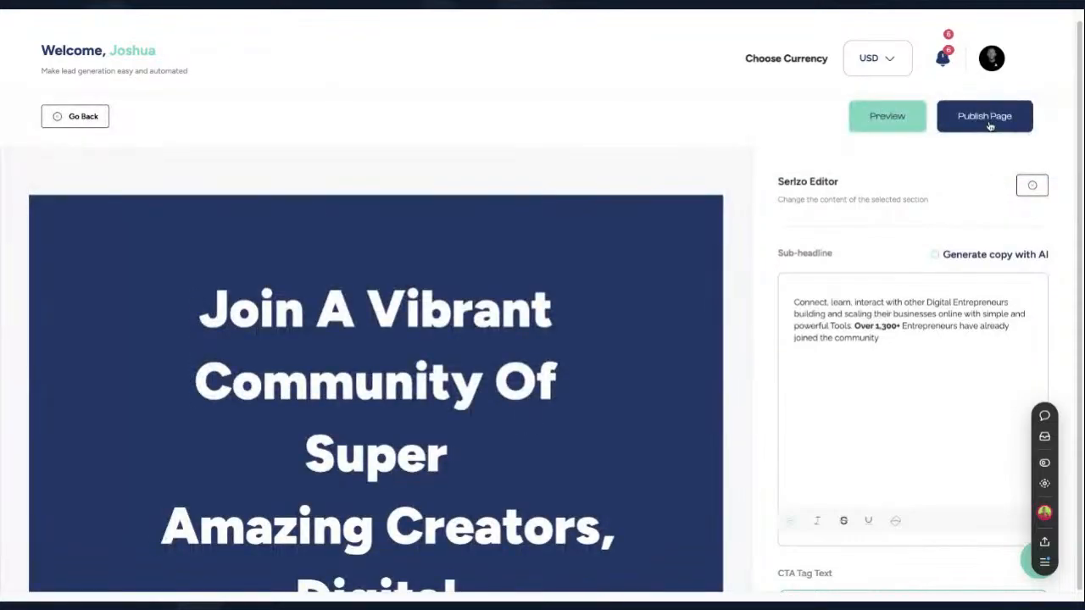
{"action": "left_click", "coordinate": [985, 118]}
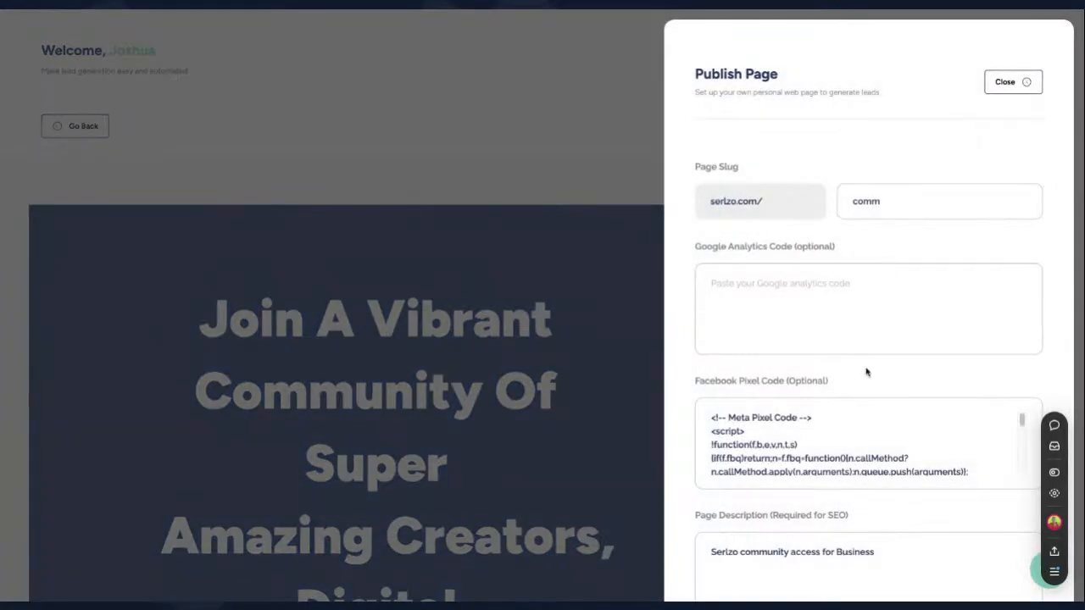
{"action": "scroll", "coordinate": [866, 371], "scroll_direction": "down", "scroll_amount": 3}
{"action": "left_click", "coordinate": [971, 538]}
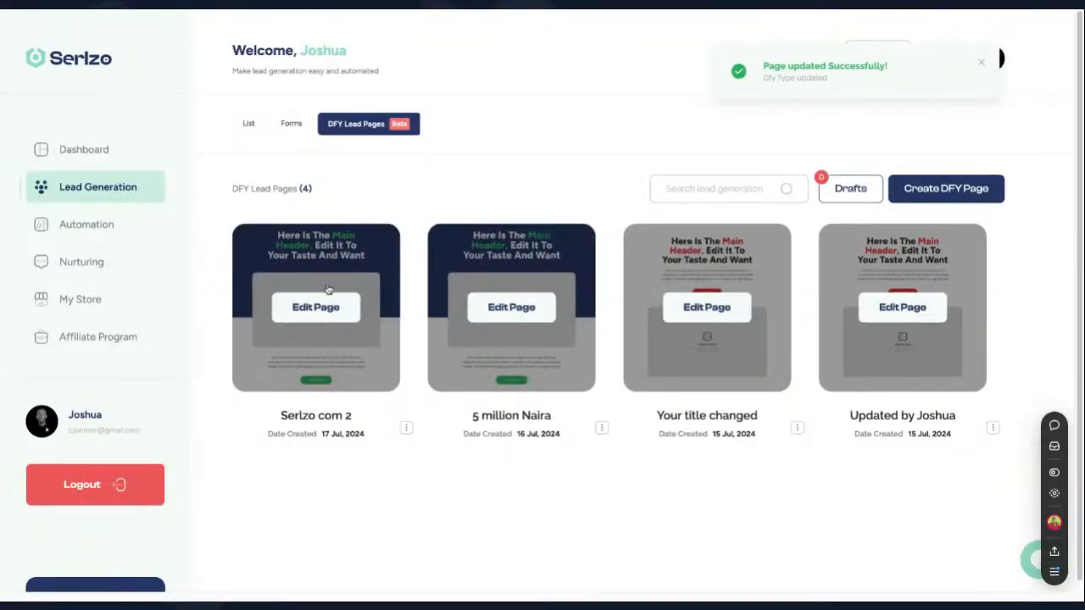
- View the live Serlzo com 2 page and check its headline, video, sub-headline and call to action
{"action": "left_click", "coordinate": [406, 428]}
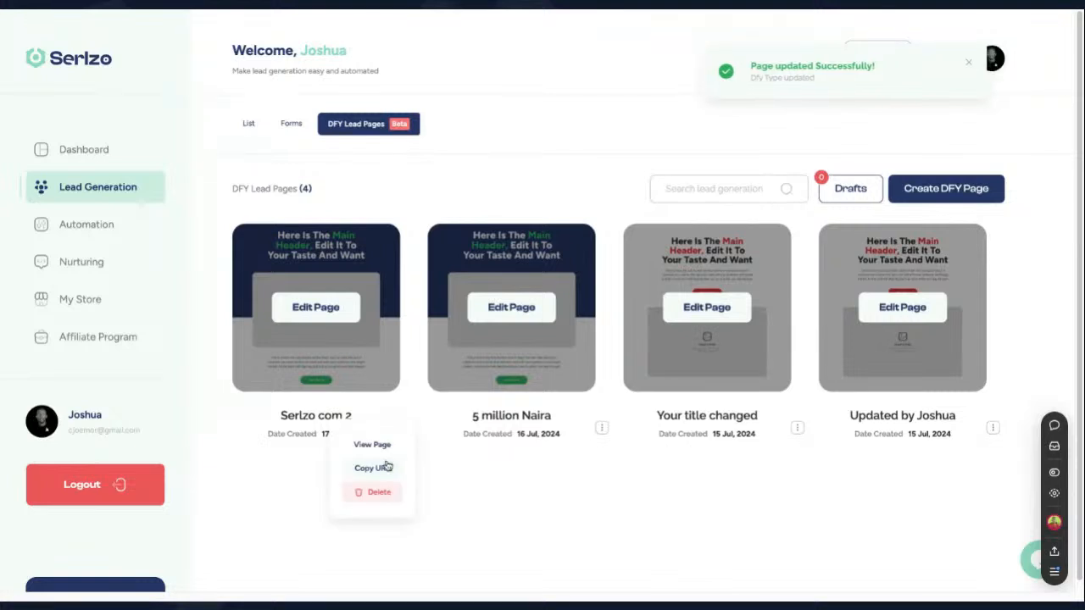
{"action": "left_click", "coordinate": [385, 446]}
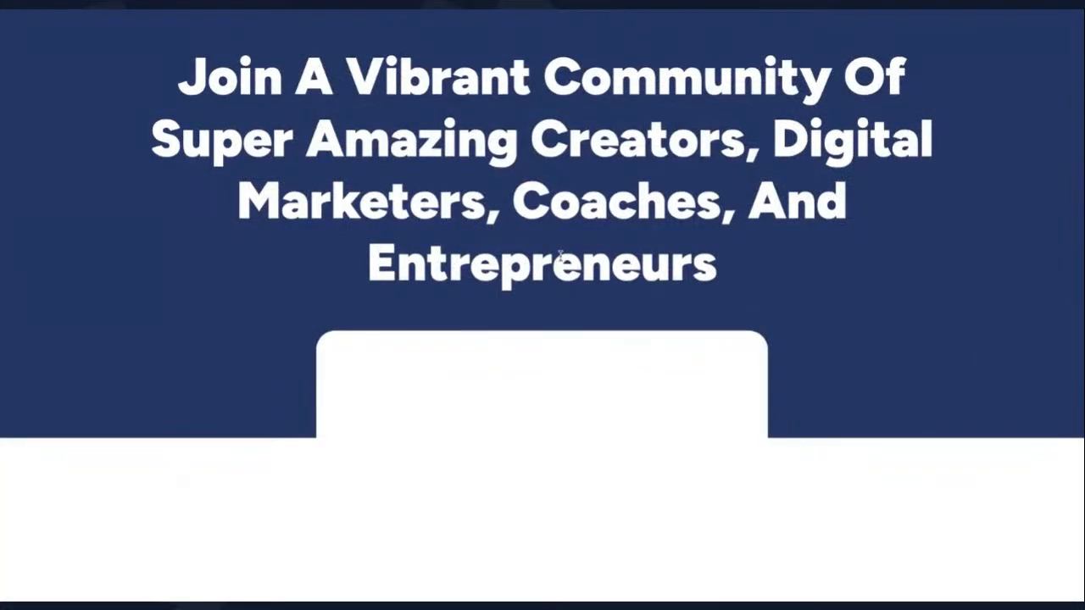
{"action": "scroll", "coordinate": [560, 256], "scroll_direction": "down", "scroll_amount": 2}
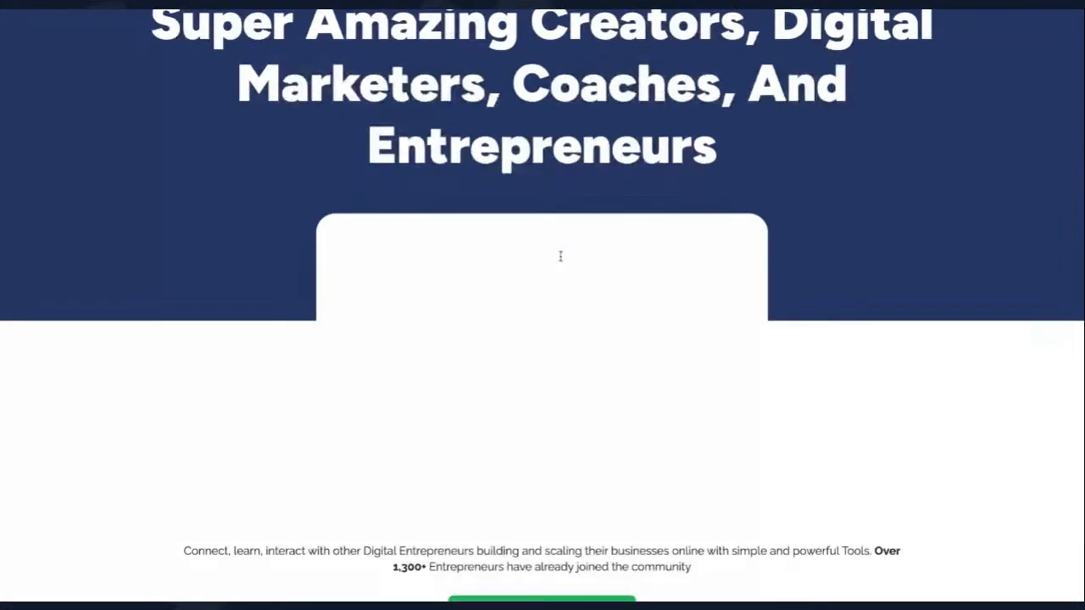
{"action": "scroll", "coordinate": [560, 255], "scroll_direction": "down", "scroll_amount": 1}
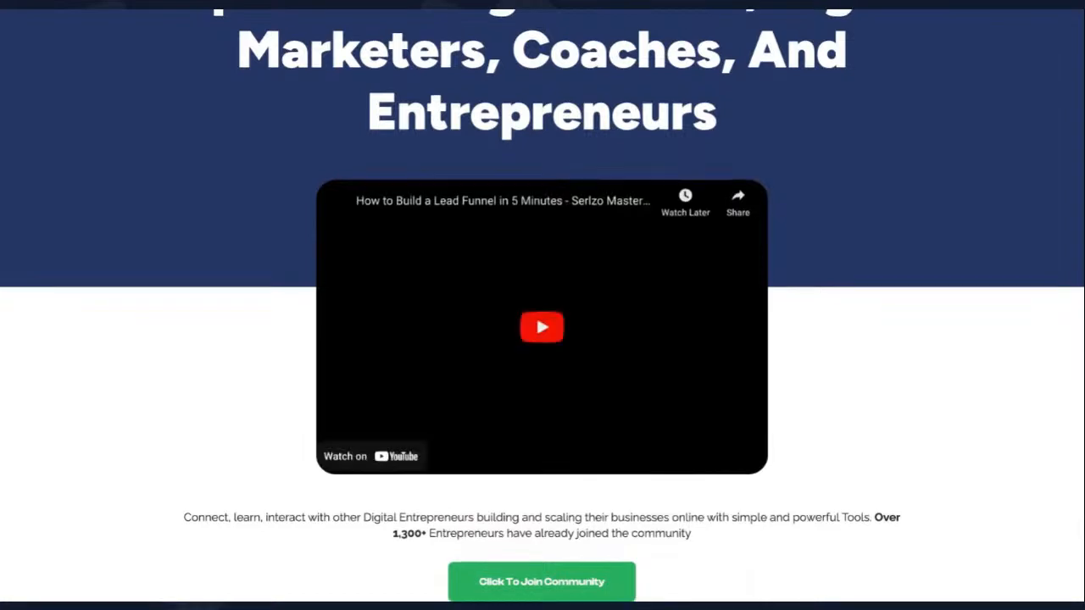
{"action": "scroll", "coordinate": [711, 115], "scroll_direction": "up", "scroll_amount": 2}
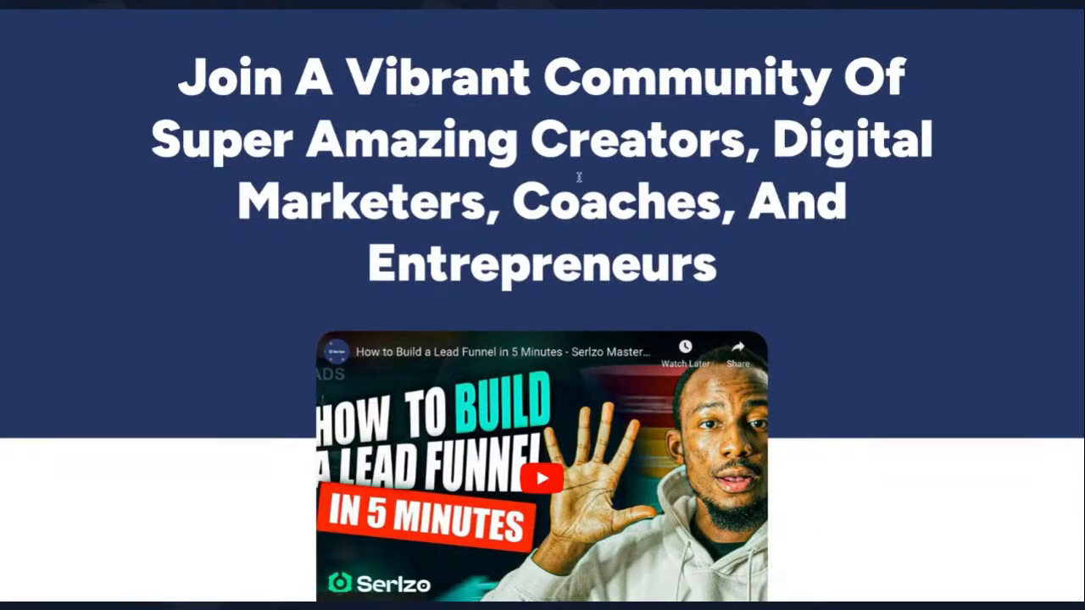
{"action": "scroll", "coordinate": [557, 318], "scroll_direction": "down", "scroll_amount": 3}
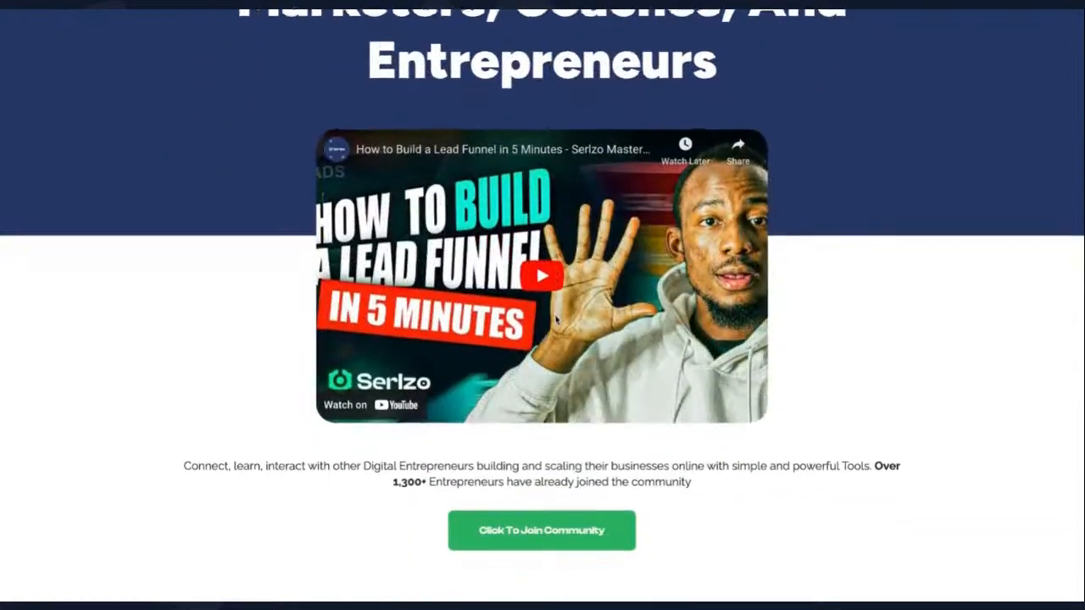
- Open the signup form from the live page's call to action, inspect its name, email and WhatsApp fields, and close it
{"action": "left_click", "coordinate": [546, 532]}
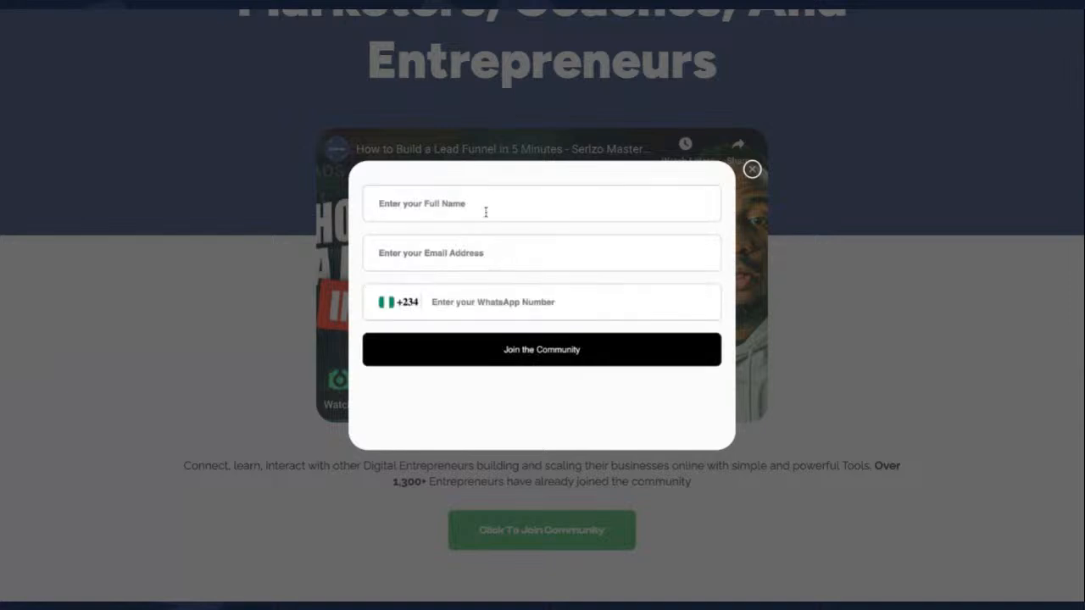
{"action": "left_click", "coordinate": [485, 203]}
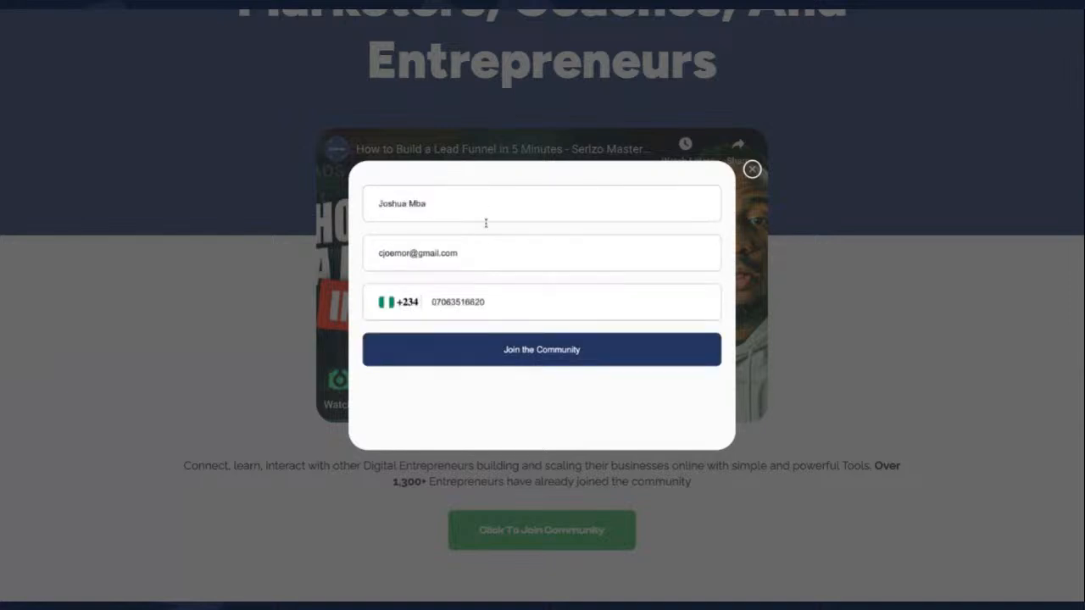
{"action": "left_click", "coordinate": [486, 240]}
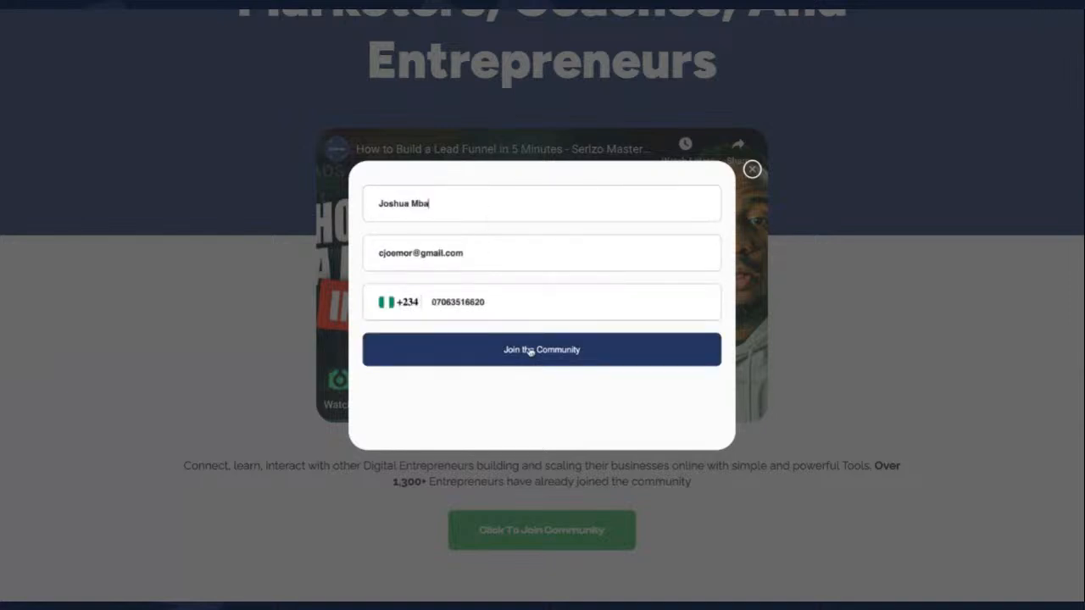
{"action": "left_click", "coordinate": [752, 169]}
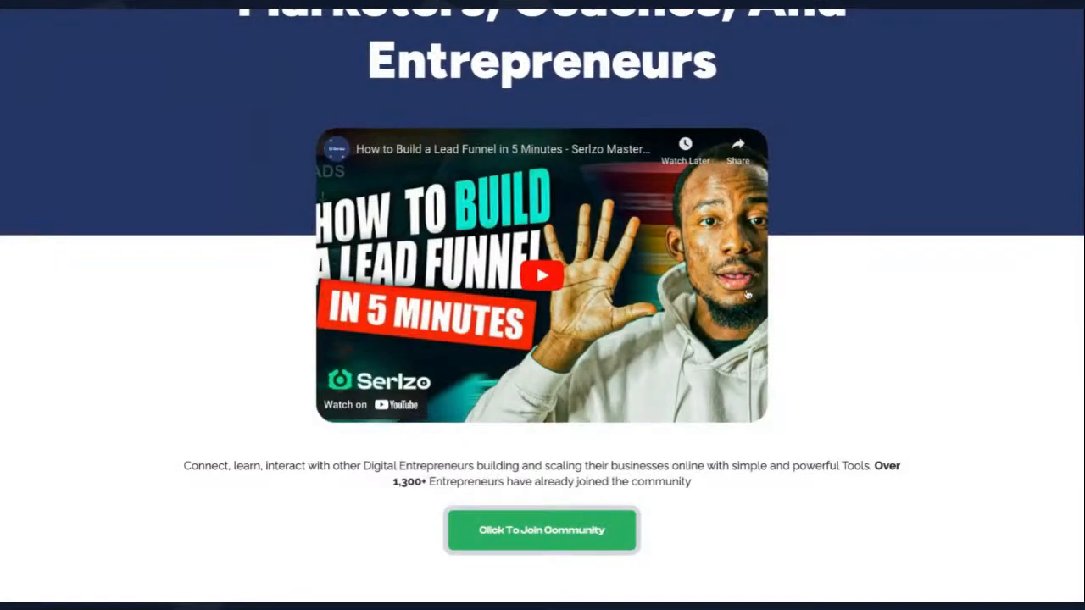
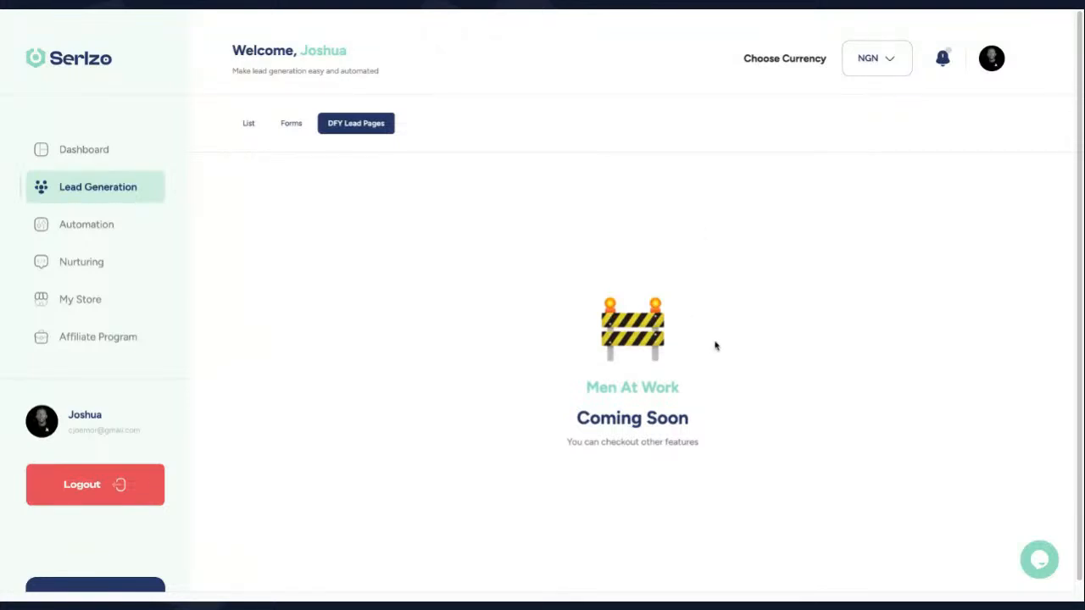
- Reload the DFY Lead Pages and set up a new page titled "Webinar for Serlzo" with type Lead Pages and form Serlzo Com 2
{"action": "key", "text": "super+r"}
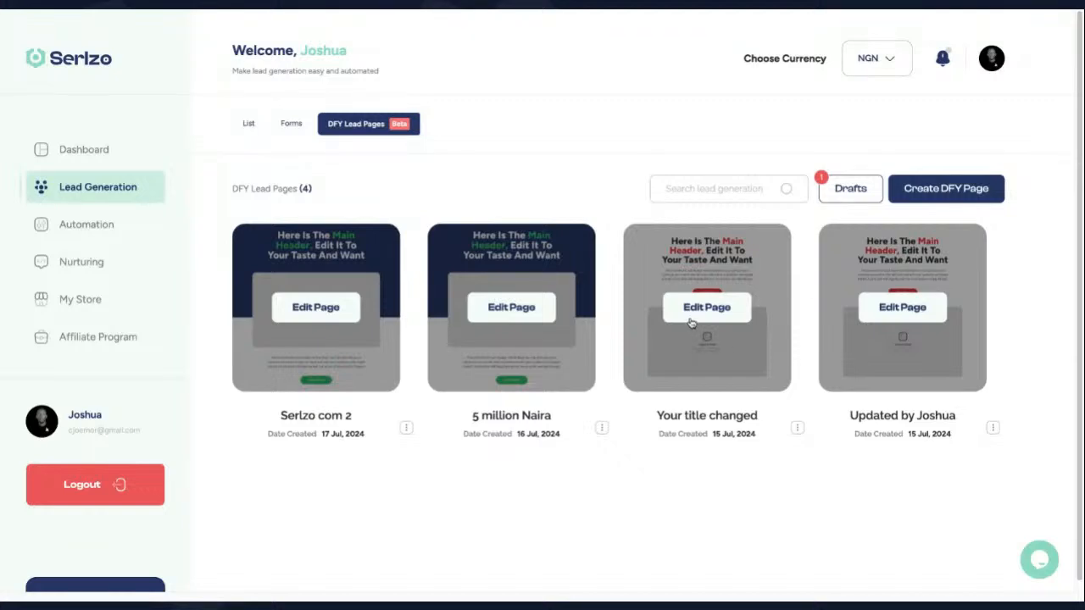
{"action": "left_click", "coordinate": [943, 190]}
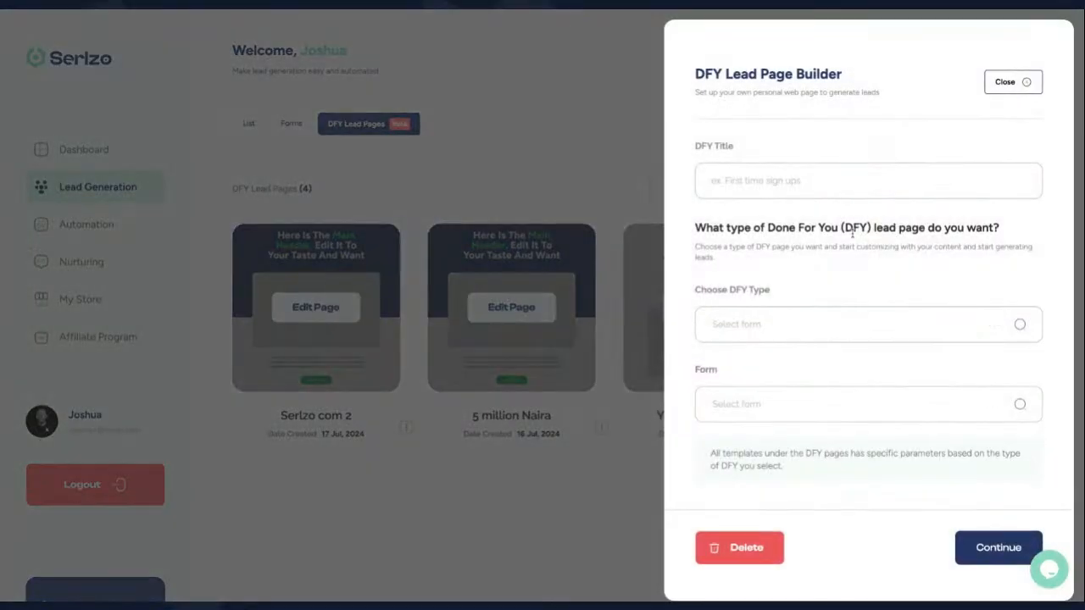
{"action": "left_click", "coordinate": [804, 181]}
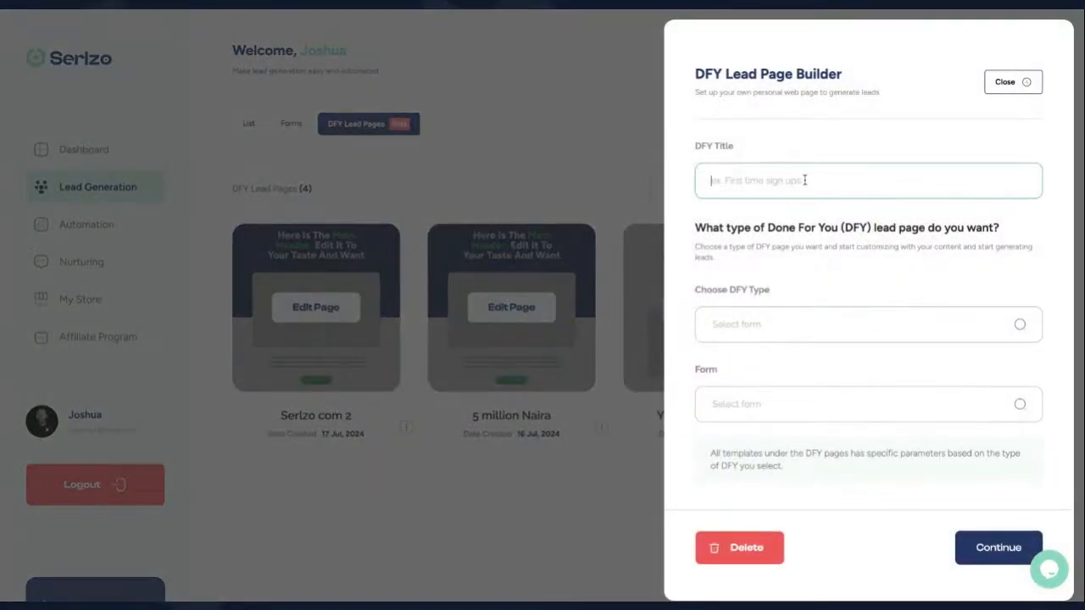
{"action": "type", "text": "Webinar for Serlzo"}
{"action": "left_click", "coordinate": [782, 323]}
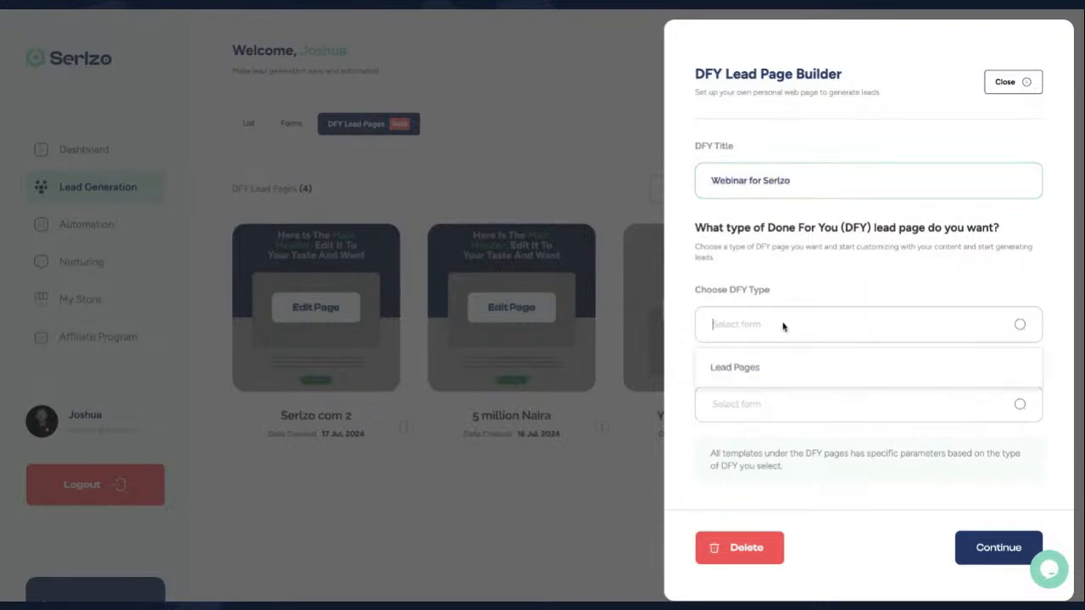
{"action": "left_click", "coordinate": [771, 366]}
{"action": "left_click", "coordinate": [776, 404]}
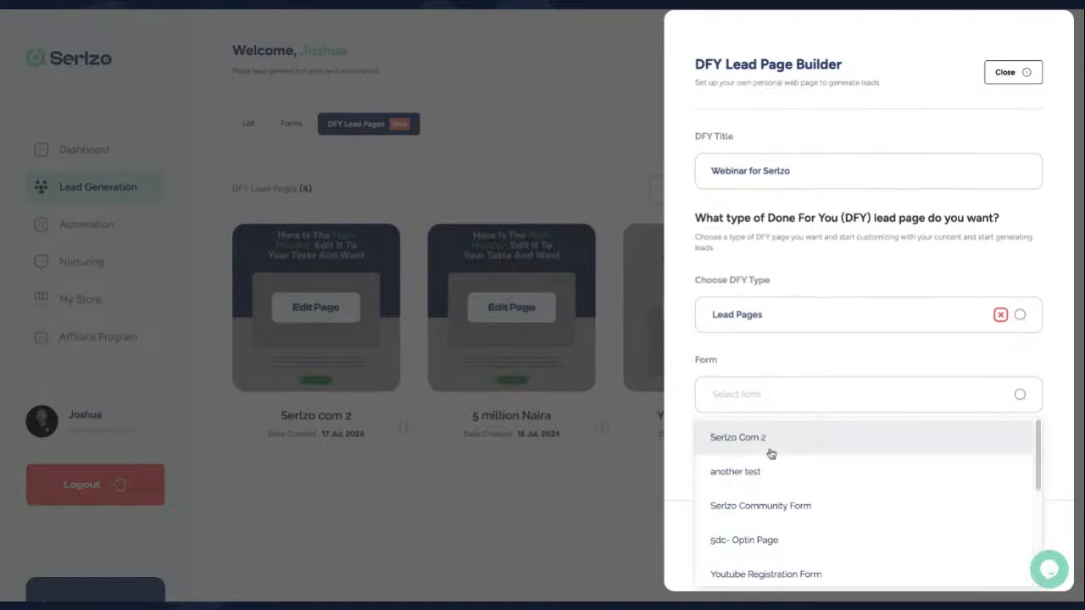
{"action": "scroll", "coordinate": [770, 525], "scroll_direction": "down", "scroll_amount": 3}
{"action": "scroll", "coordinate": [771, 525], "scroll_direction": "up", "scroll_amount": 3}
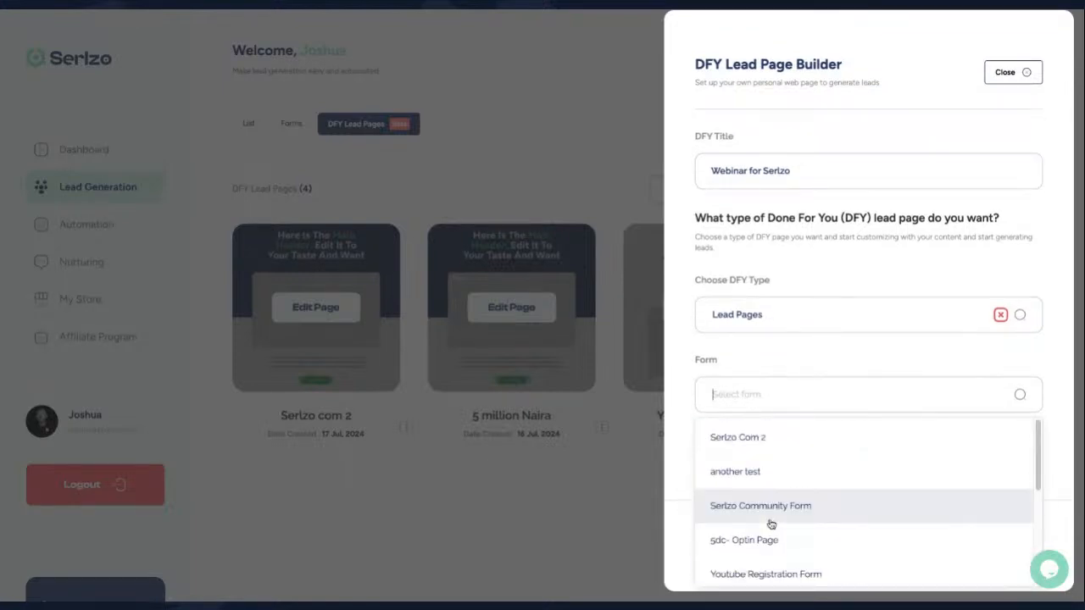
{"action": "left_click", "coordinate": [757, 439]}
{"action": "left_click", "coordinate": [980, 549]}
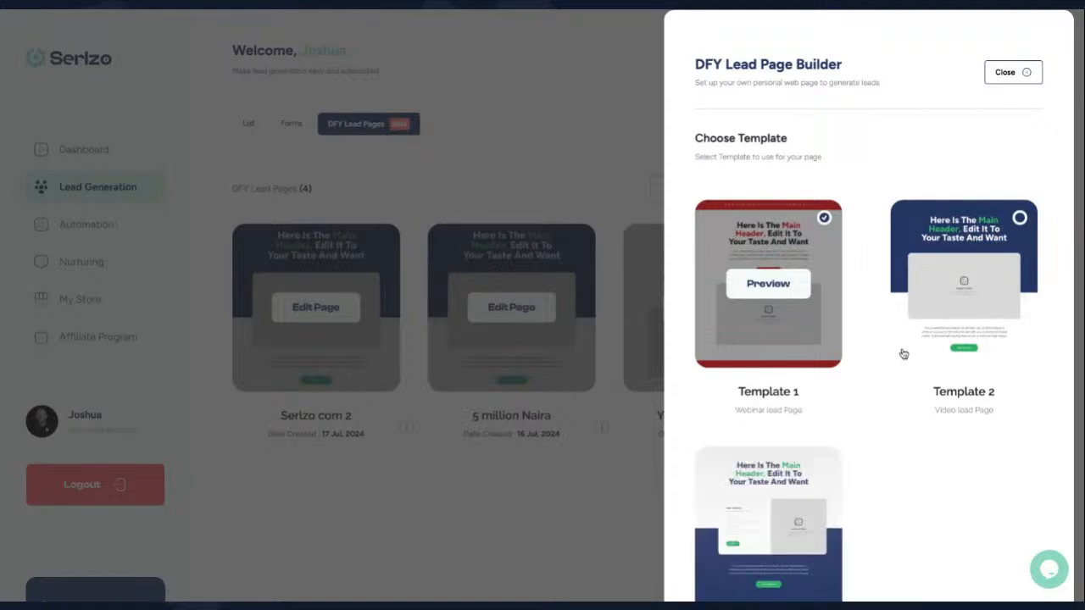
- Keep Template 1, the webinar lead page, as the template and start building
{"action": "scroll", "coordinate": [799, 339], "scroll_direction": "down", "scroll_amount": 3}
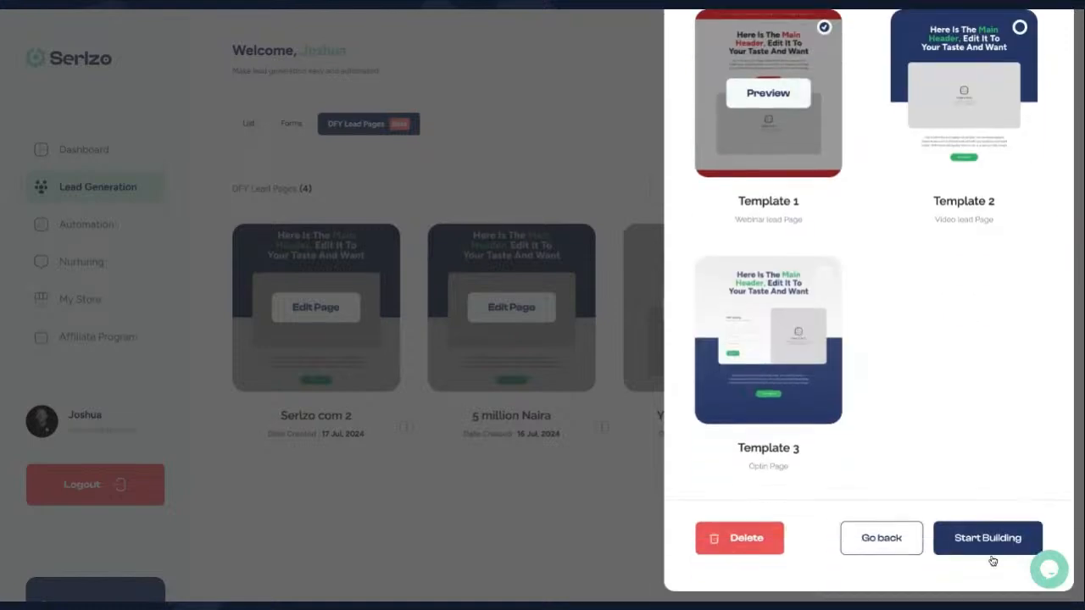
{"action": "left_click", "coordinate": [990, 550]}
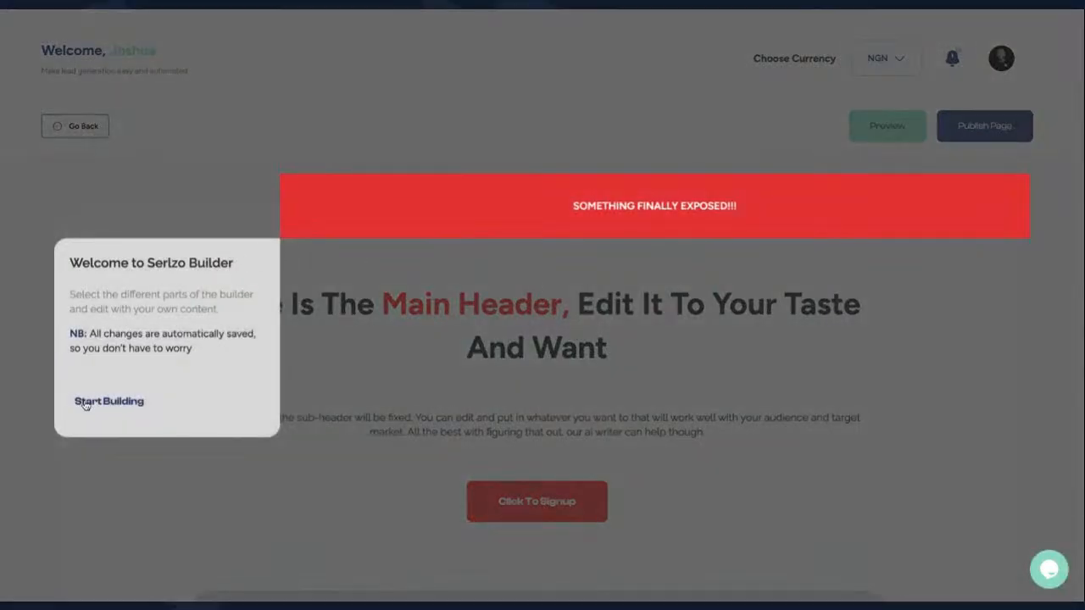
{"action": "left_click", "coordinate": [103, 406]}
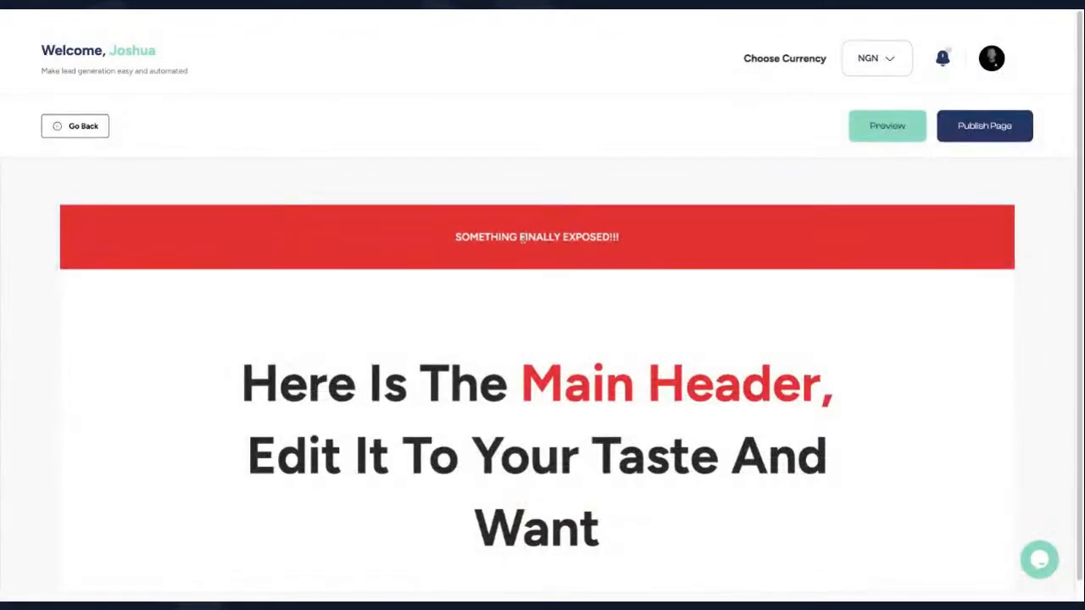
- Inspect the editable top banner and main headline, and look over the sub-header, signup button and media placeholder below them
{"action": "left_click", "coordinate": [597, 254]}
{"action": "scroll", "coordinate": [857, 329], "scroll_direction": "down", "scroll_amount": 1}
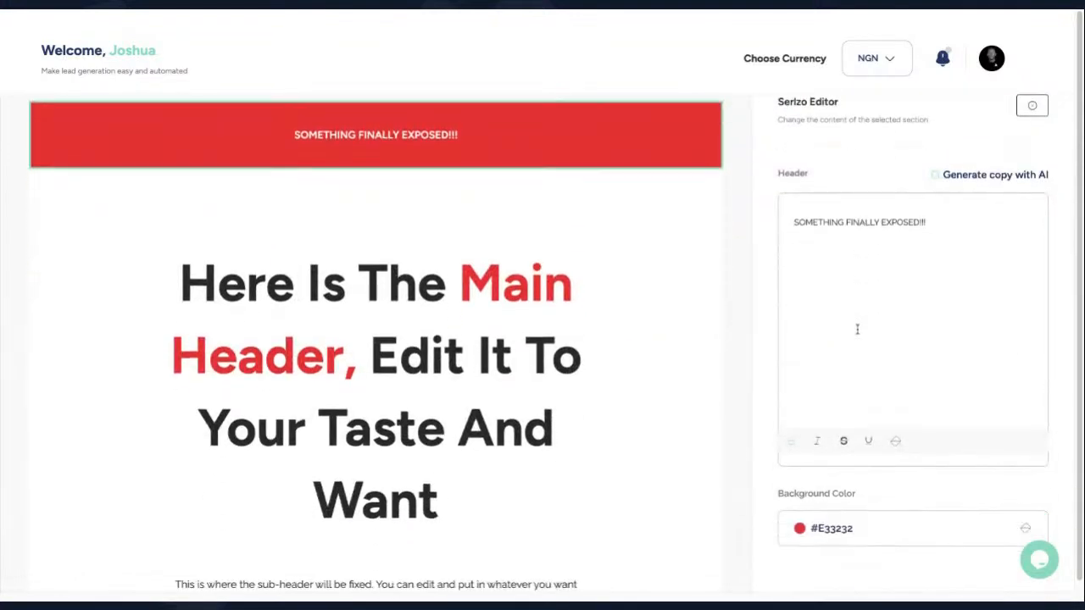
{"action": "left_click", "coordinate": [488, 323]}
{"action": "scroll", "coordinate": [400, 464], "scroll_direction": "down", "scroll_amount": 2}
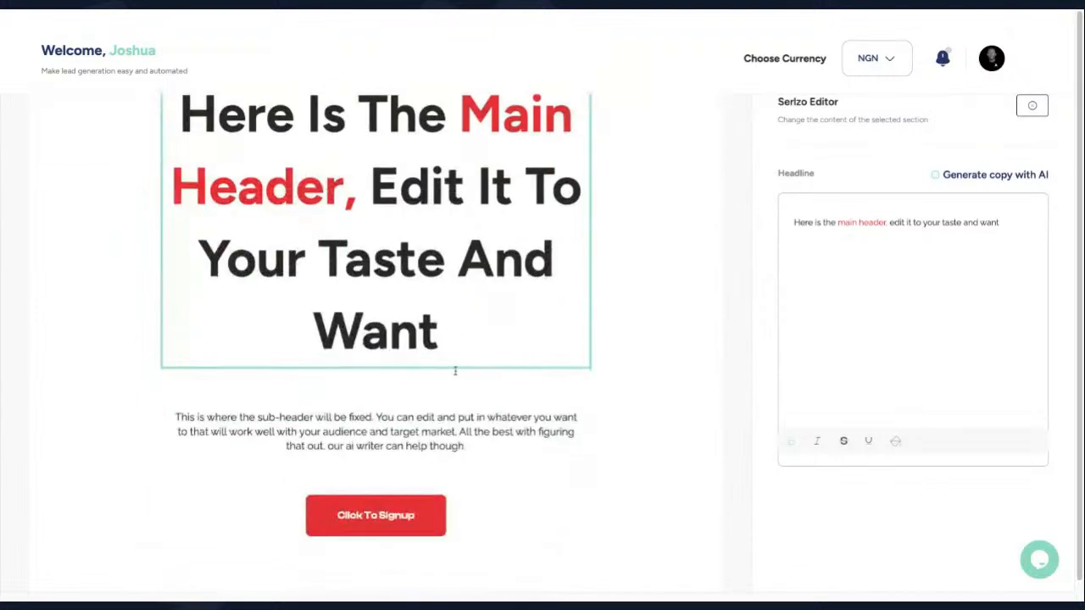
{"action": "scroll", "coordinate": [400, 464], "scroll_direction": "down", "scroll_amount": 3}
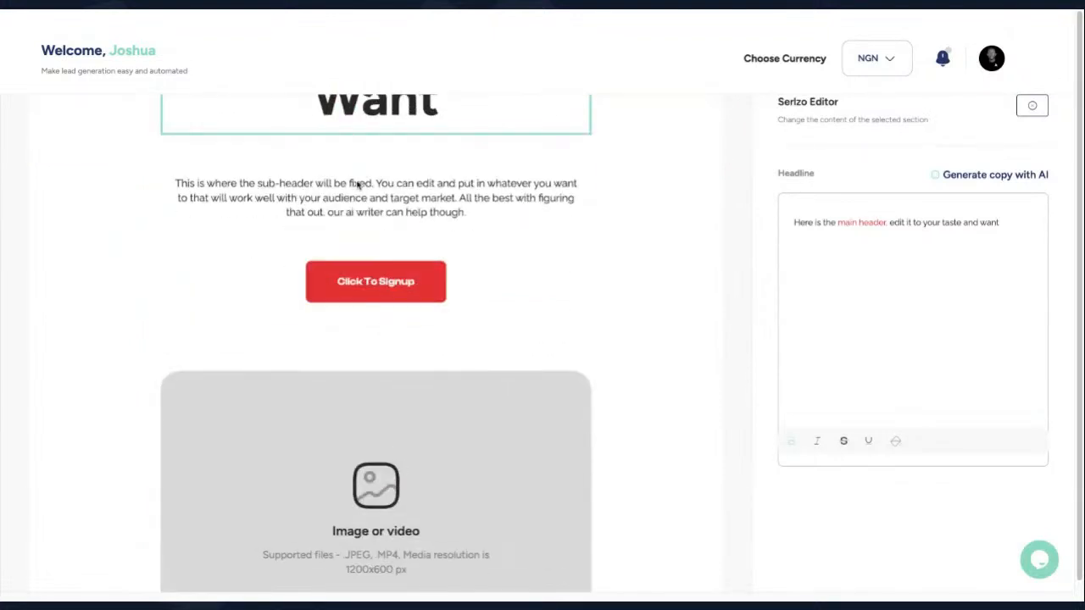
{"action": "scroll", "coordinate": [379, 286], "scroll_direction": "down", "scroll_amount": 3}
{"action": "scroll", "coordinate": [378, 286], "scroll_direction": "down", "scroll_amount": 1}
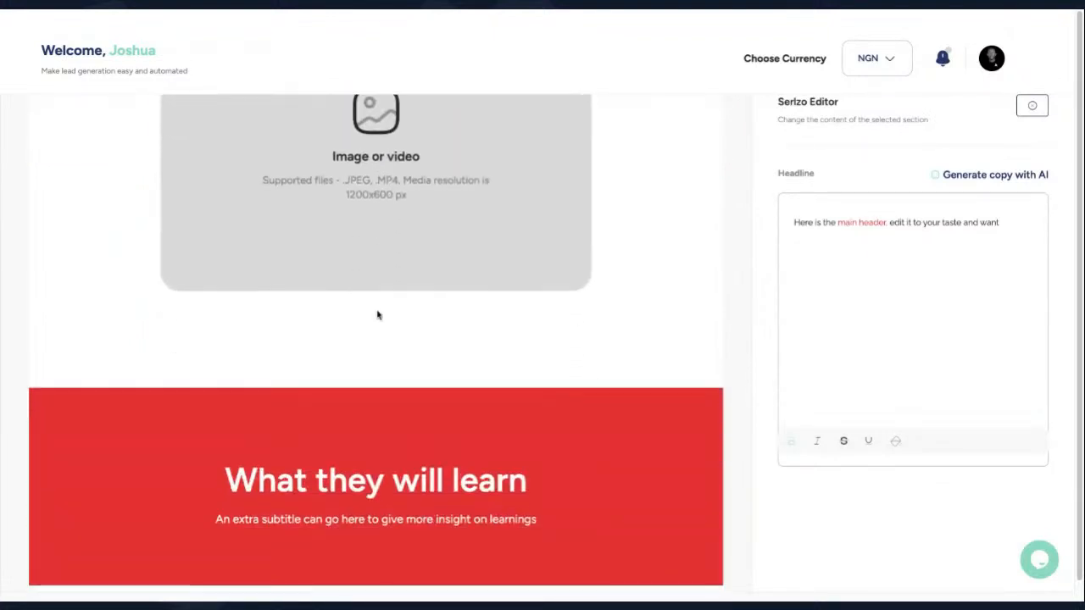
{"action": "scroll", "coordinate": [409, 215], "scroll_direction": "up", "scroll_amount": 1}
{"action": "left_click", "coordinate": [411, 213]}
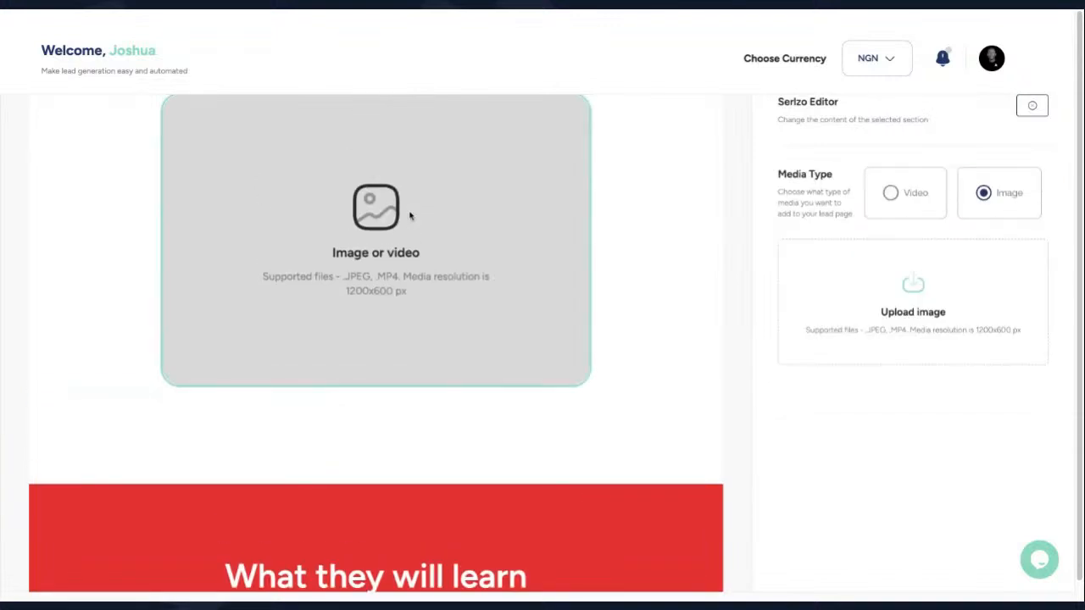
{"action": "left_click", "coordinate": [915, 188]}
{"action": "left_click", "coordinate": [877, 283]}
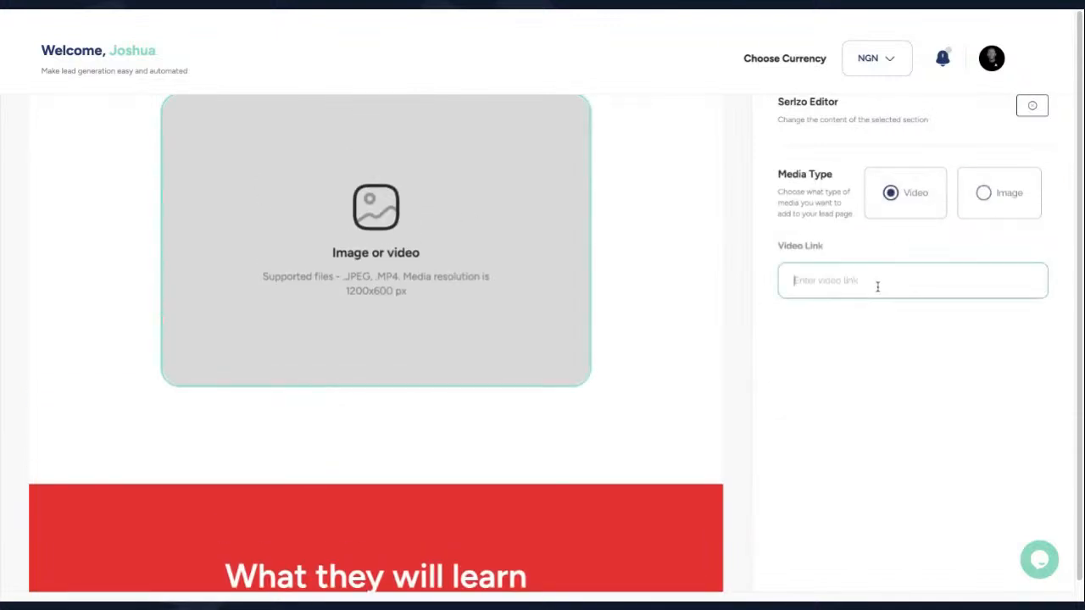
{"action": "type", "text": ",300+ Entrepreneurs have already joined the community"}
{"action": "key", "text": "ctrl+a"}
{"action": "key", "text": "BackSpace"}
{"action": "type", "text": "v"}
{"action": "key", "text": "BackSpace"}
{"action": "type", "text": "https://youtube.com/live/HA_mxV8GeRo"}
{"action": "key", "text": "ctrl+a"}
{"action": "type", "text": "https://youtu.be/lD3qyMVGvsw"}
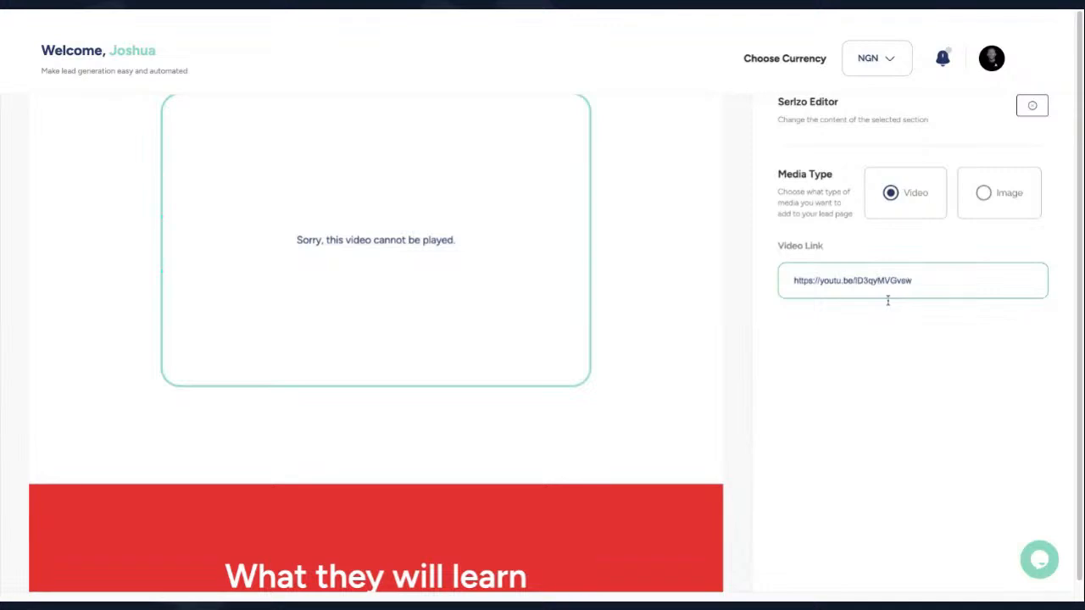
{"action": "left_click", "coordinate": [799, 327]}
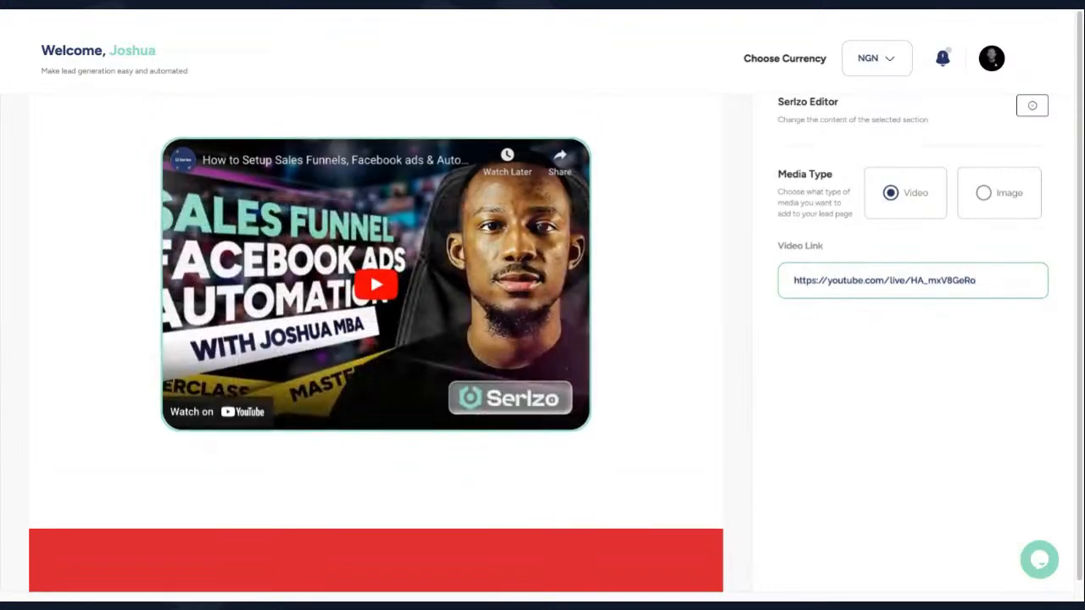
- Replace the extra subtitle under "What they will learn" with "This what you will learn"
{"action": "scroll", "coordinate": [637, 352], "scroll_direction": "down", "scroll_amount": 2}
{"action": "scroll", "coordinate": [584, 439], "scroll_direction": "down", "scroll_amount": 2}
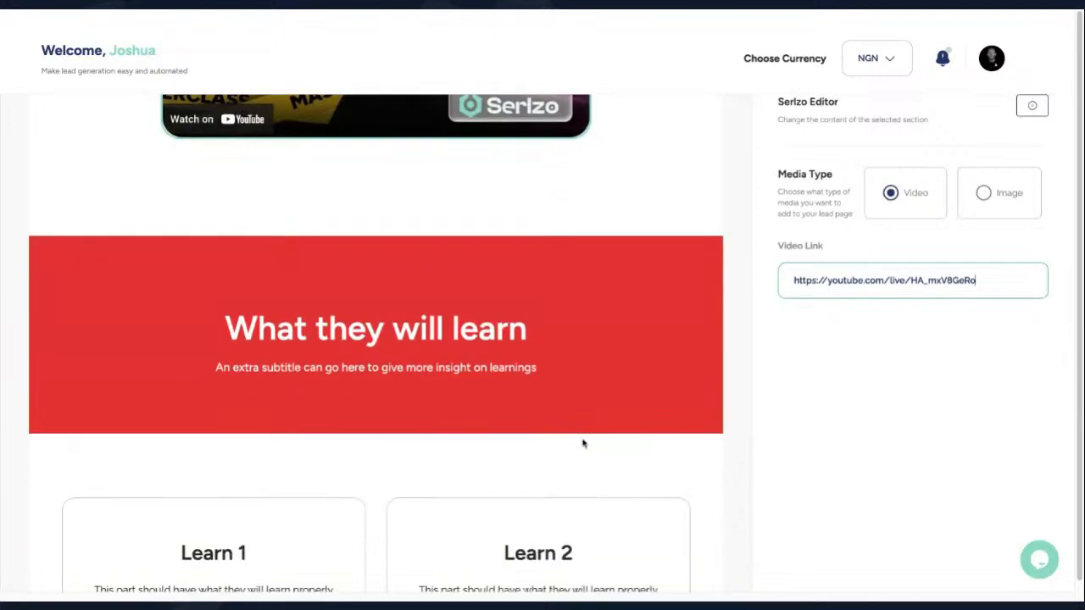
{"action": "left_click", "coordinate": [441, 333]}
{"action": "scroll", "coordinate": [520, 371], "scroll_direction": "down", "scroll_amount": 2}
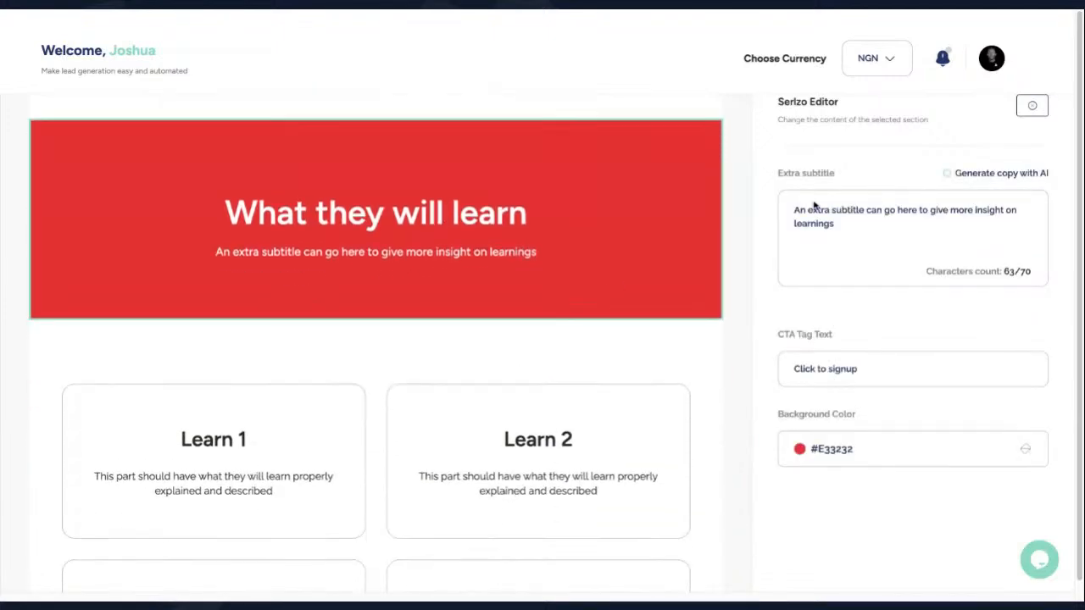
{"action": "left_click_drag", "start_coordinate": [837, 229], "coordinate": [792, 219]}
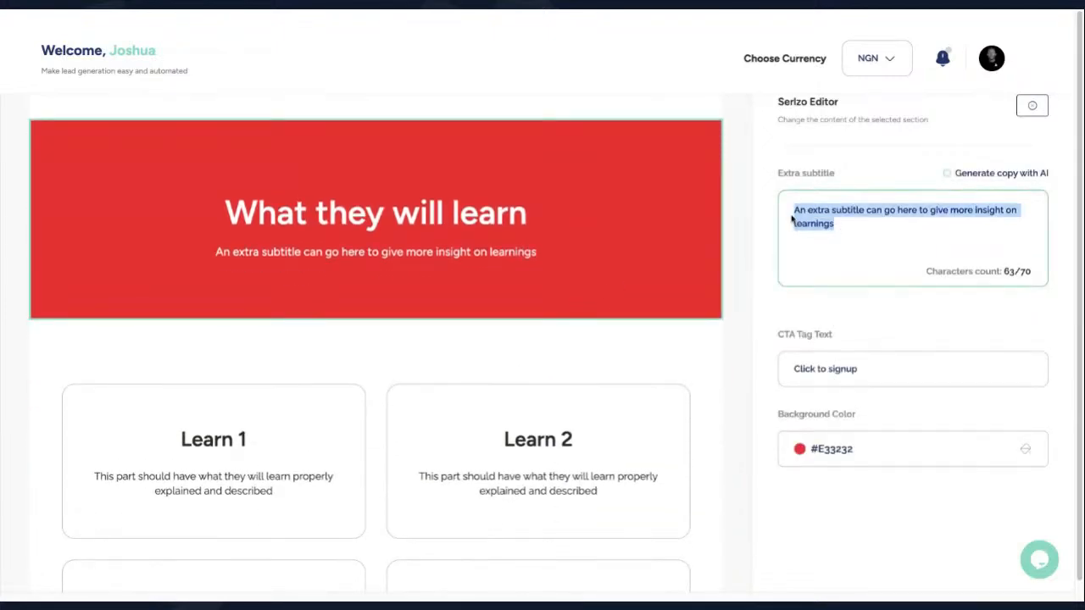
{"action": "type", "text": "This iwhat"}
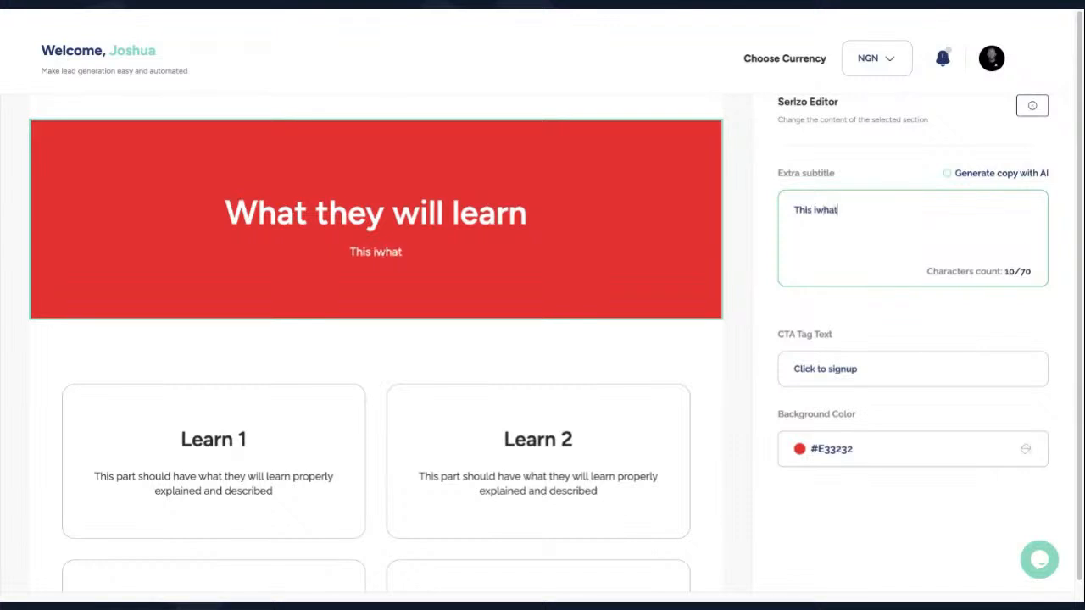
{"action": "key", "text": "BackSpace"}
{"action": "key", "text": "BackSpace"}
{"action": "key", "text": "BackSpace"}
{"action": "key", "text": "BackSpace"}
{"action": "key", "text": "BackSpace"}
{"action": "type", "text": "what you "}
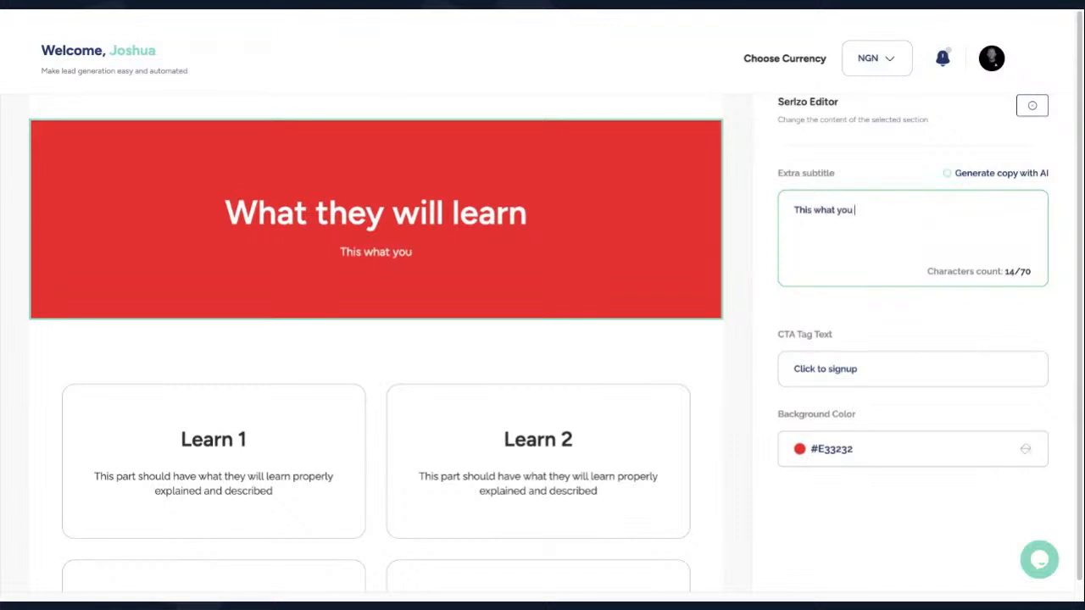
{"action": "type", "text": "will learn"}
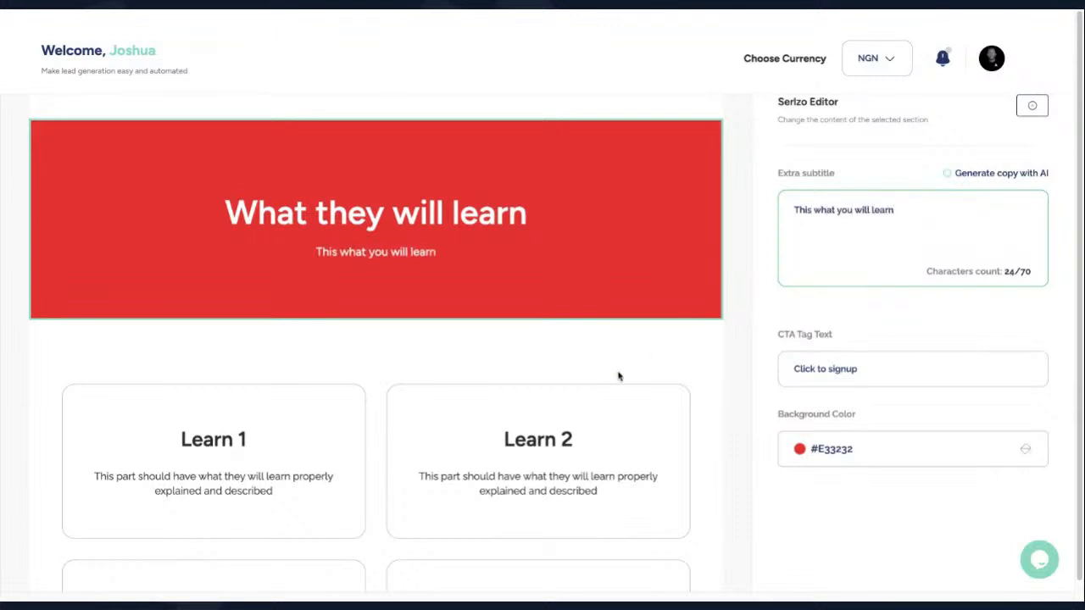
- Add three more learning cards after Learn 4 and look over the extended grid
{"action": "scroll", "coordinate": [609, 382], "scroll_direction": "down", "scroll_amount": 2}
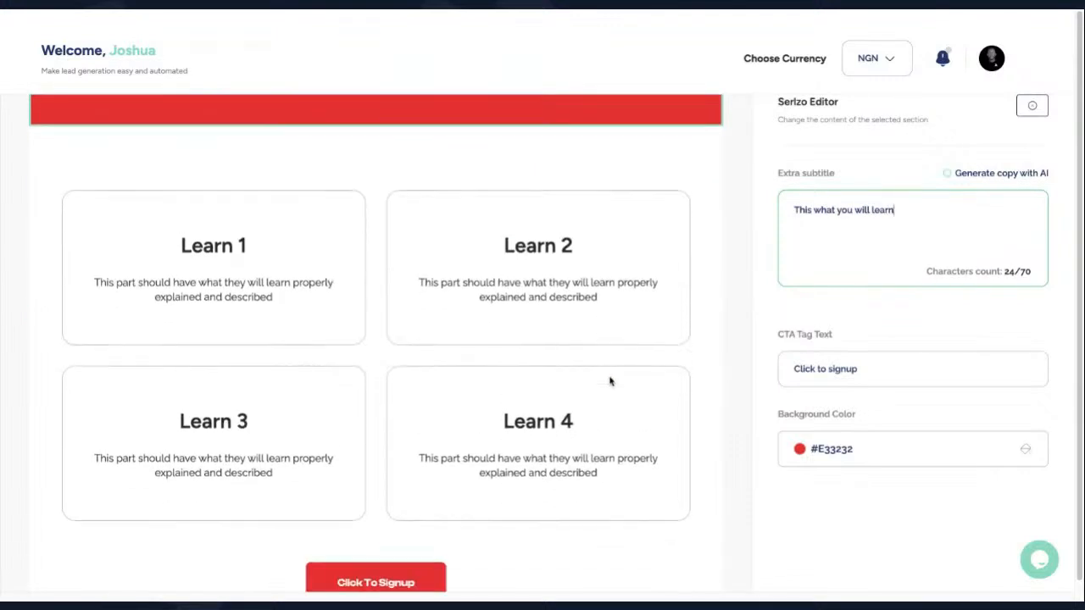
{"action": "left_click", "coordinate": [265, 241]}
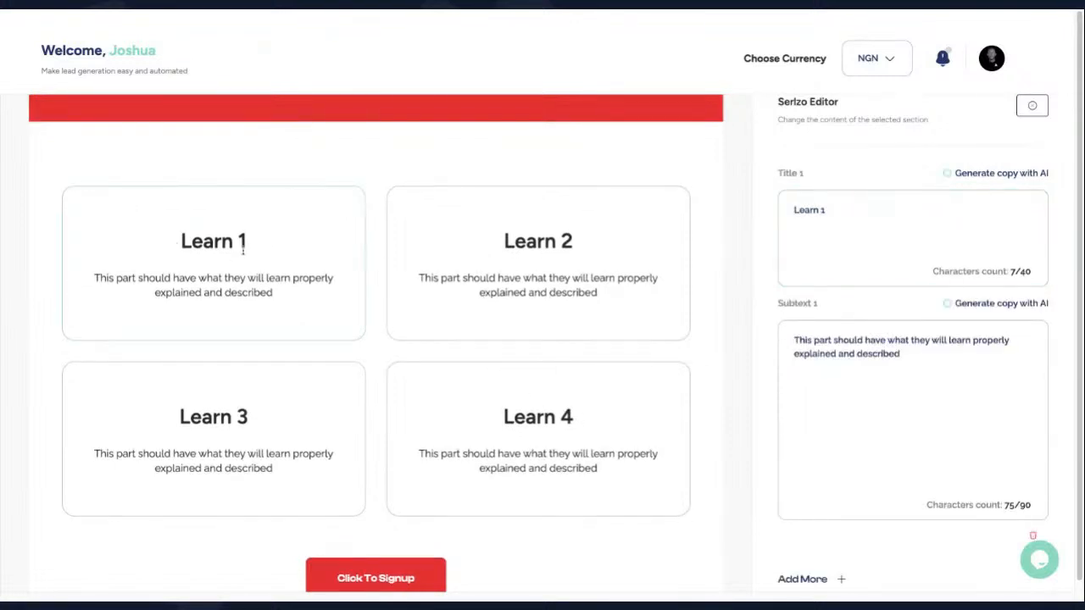
{"action": "scroll", "coordinate": [883, 378], "scroll_direction": "down", "scroll_amount": 1}
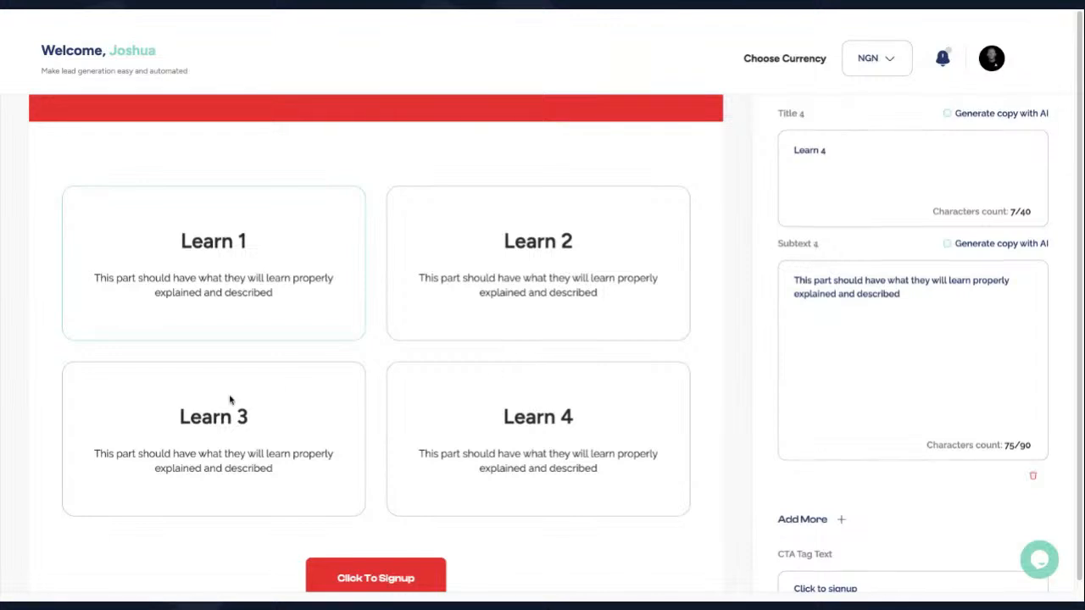
{"action": "scroll", "coordinate": [625, 445], "scroll_direction": "down", "scroll_amount": 2}
{"action": "left_click", "coordinate": [627, 444]}
{"action": "left_click", "coordinate": [847, 412]}
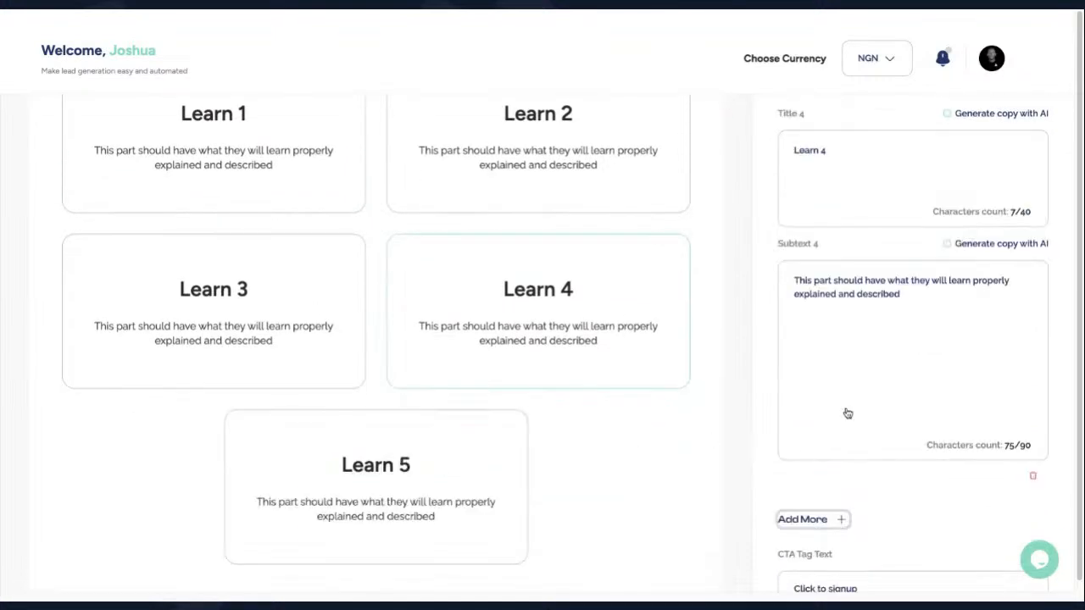
{"action": "left_click", "coordinate": [824, 521]}
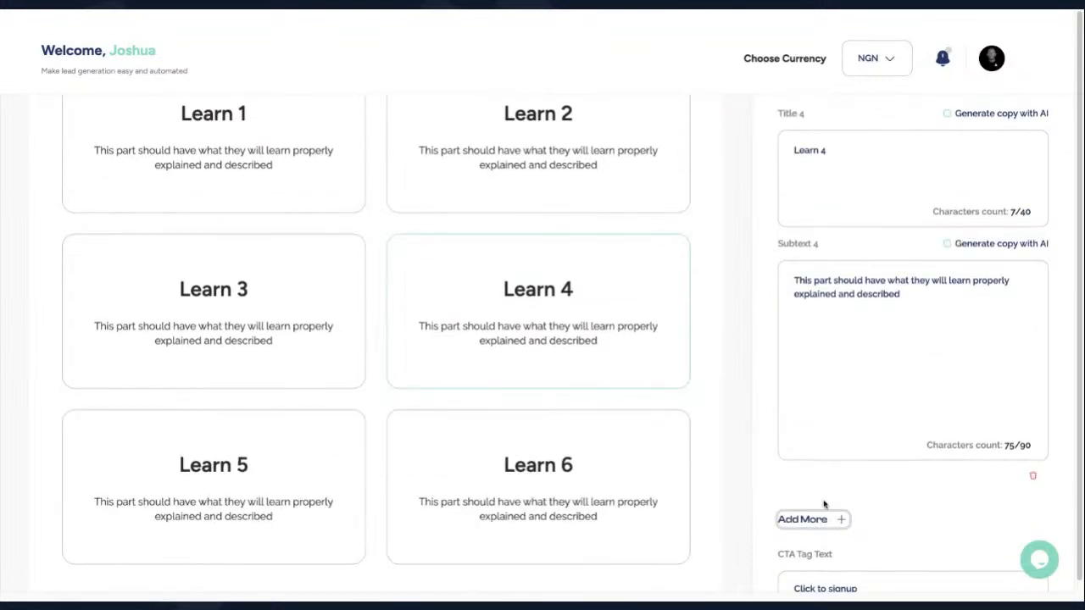
{"action": "left_click", "coordinate": [823, 521]}
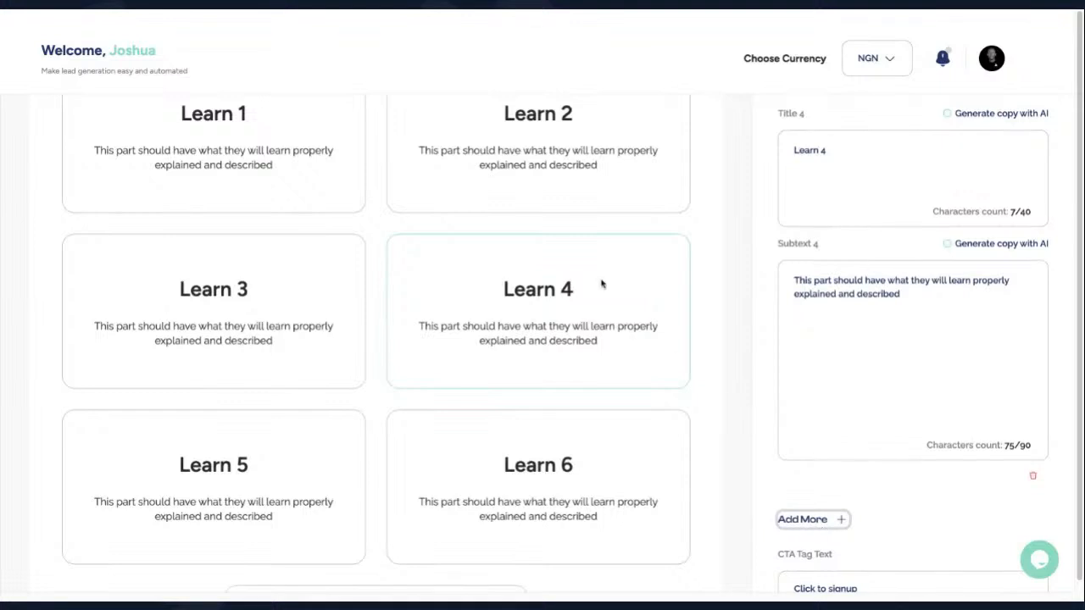
{"action": "scroll", "coordinate": [601, 284], "scroll_direction": "down", "scroll_amount": 3}
{"action": "scroll", "coordinate": [559, 356], "scroll_direction": "down", "scroll_amount": 1}
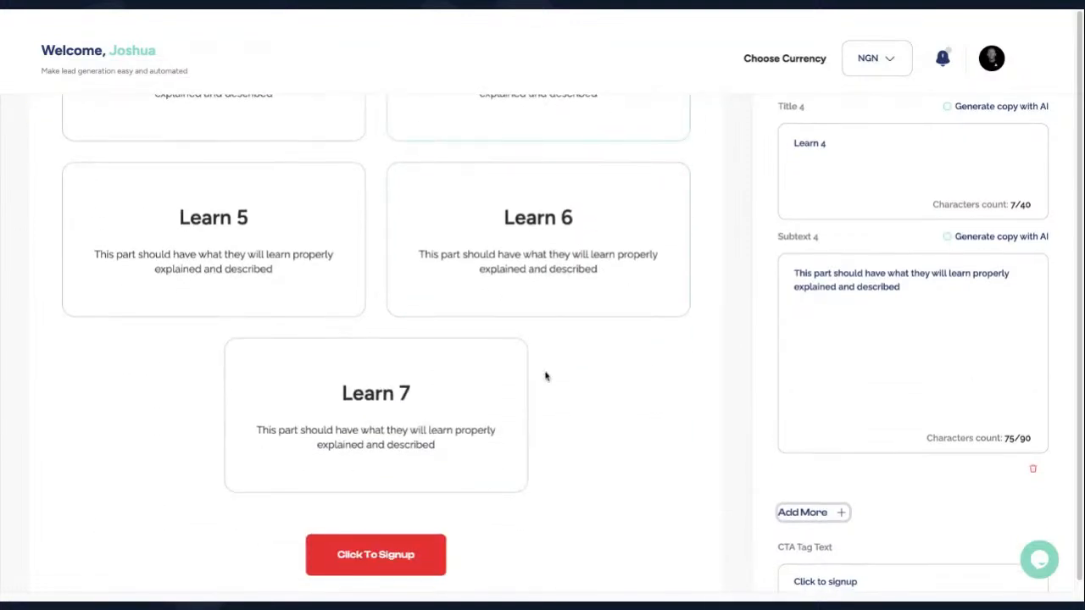
{"action": "scroll", "coordinate": [545, 375], "scroll_direction": "down", "scroll_amount": 1}
{"action": "scroll", "coordinate": [683, 307], "scroll_direction": "up", "scroll_amount": 8}
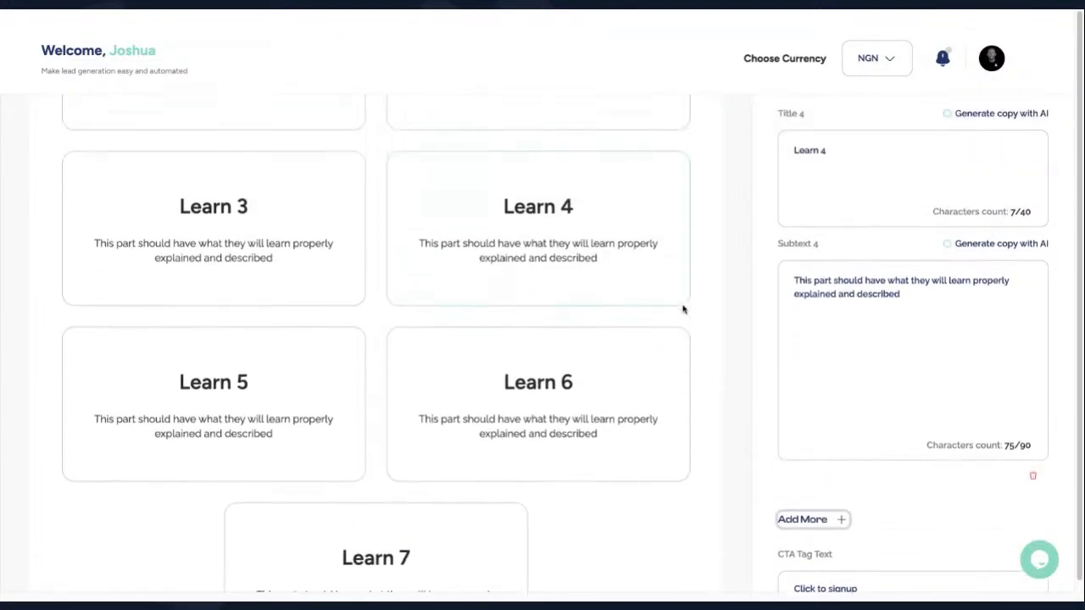
- Change the title of the first learning card to "Topic 1"
{"action": "left_click", "coordinate": [330, 366]}
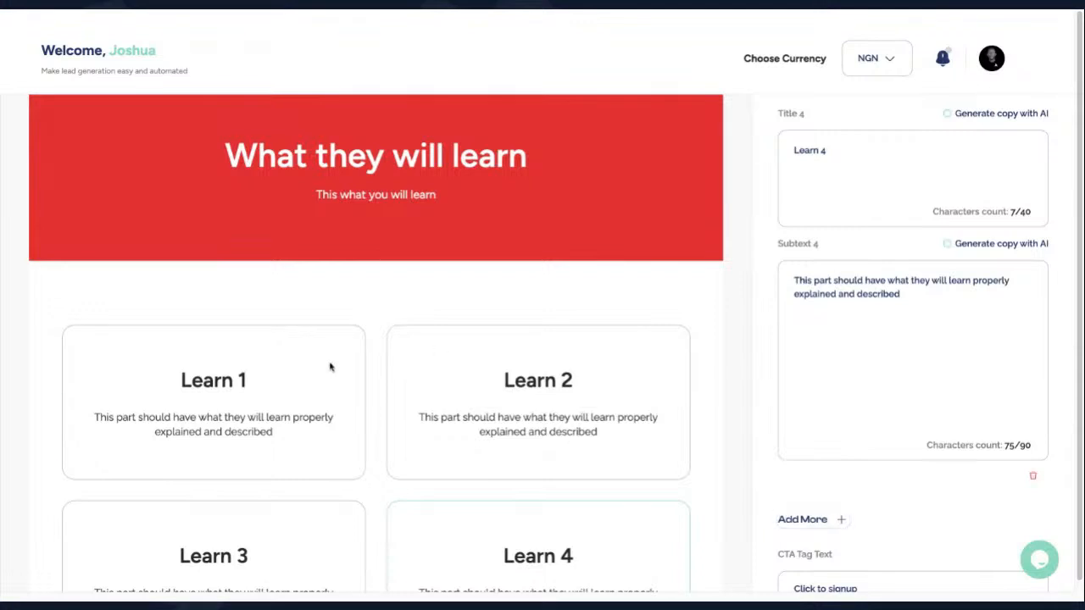
{"action": "left_click", "coordinate": [833, 161]}
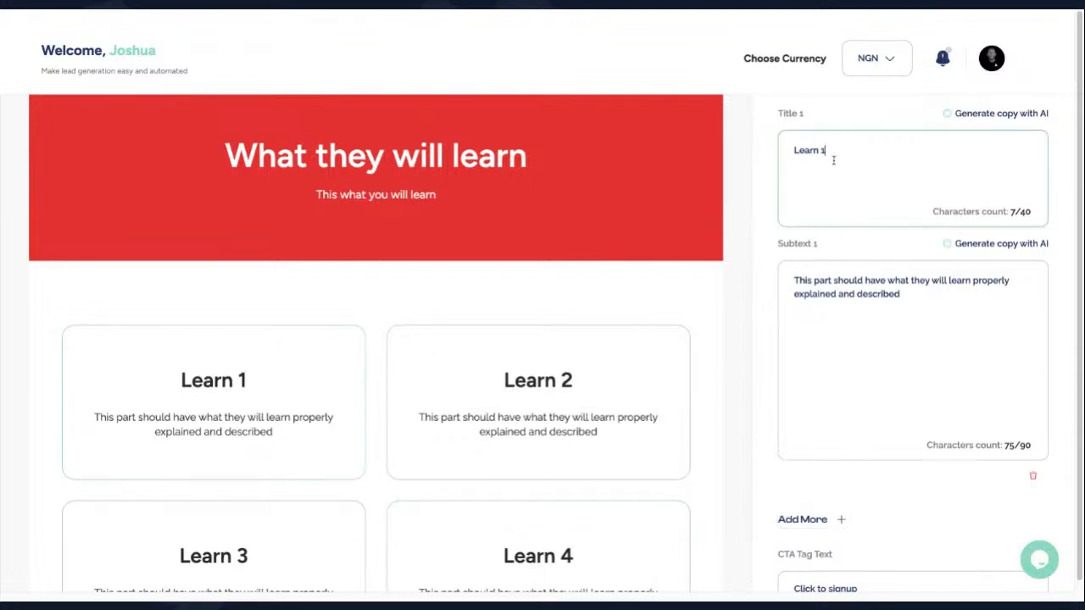
{"action": "key", "text": "ctrl+a"}
{"action": "type", "text": "Course"}
{"action": "key", "text": "BackSpace"}
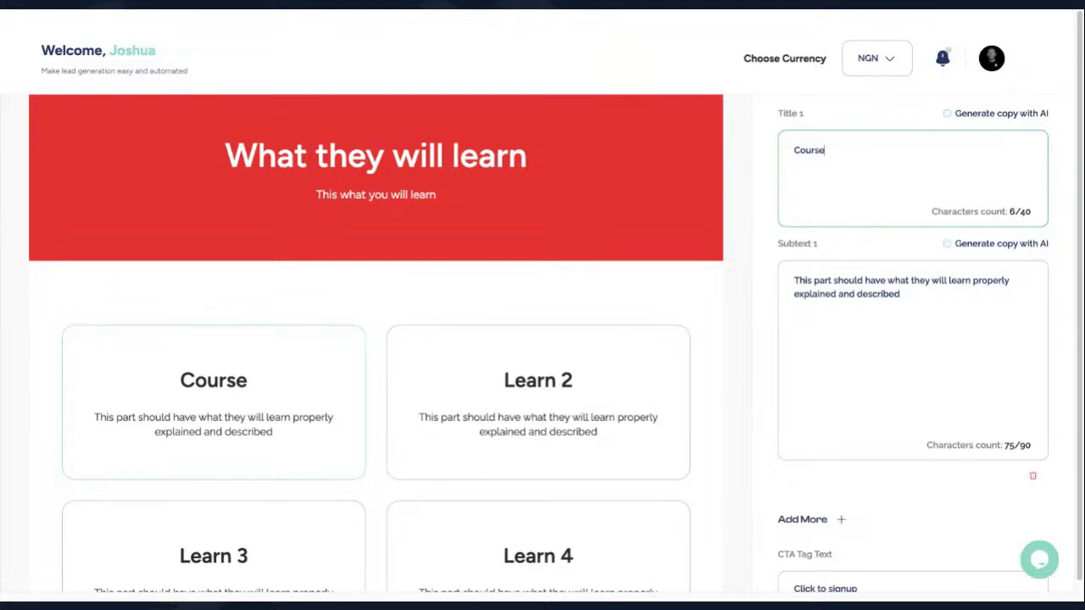
{"action": "key", "text": "ctrl+a"}
{"action": "type", "text": "First th"}
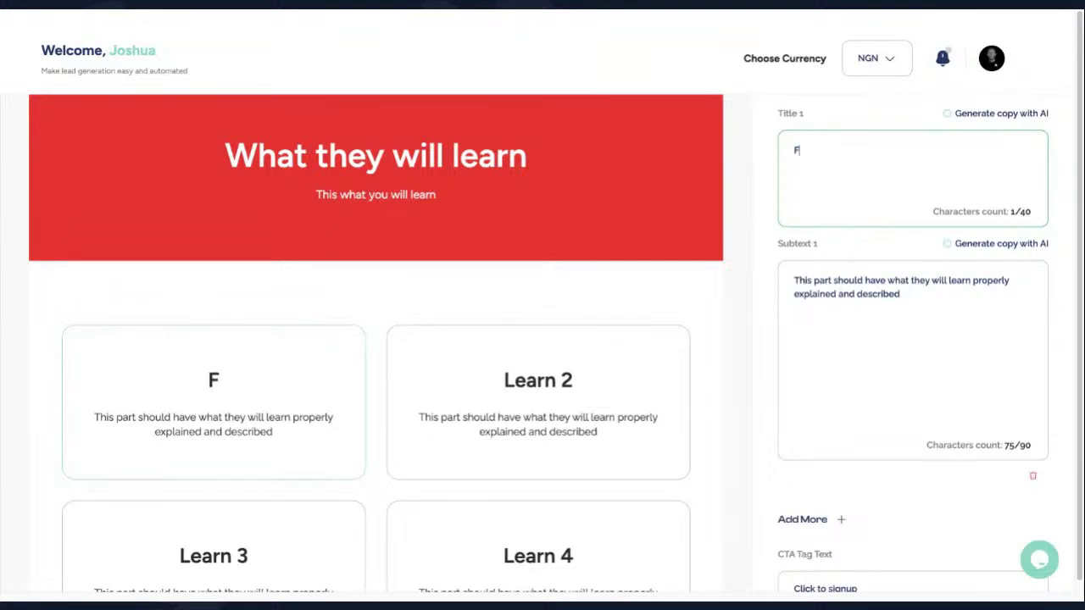
{"action": "key", "text": "BackSpace"}
{"action": "key", "text": "BackSpace"}
{"action": "key", "text": "BackSpace"}
{"action": "key", "text": "BackSpace"}
{"action": "key", "text": "BackSpace"}
{"action": "key", "text": "BackSpace"}
{"action": "key", "text": "BackSpace"}
{"action": "key", "text": "BackSpace"}
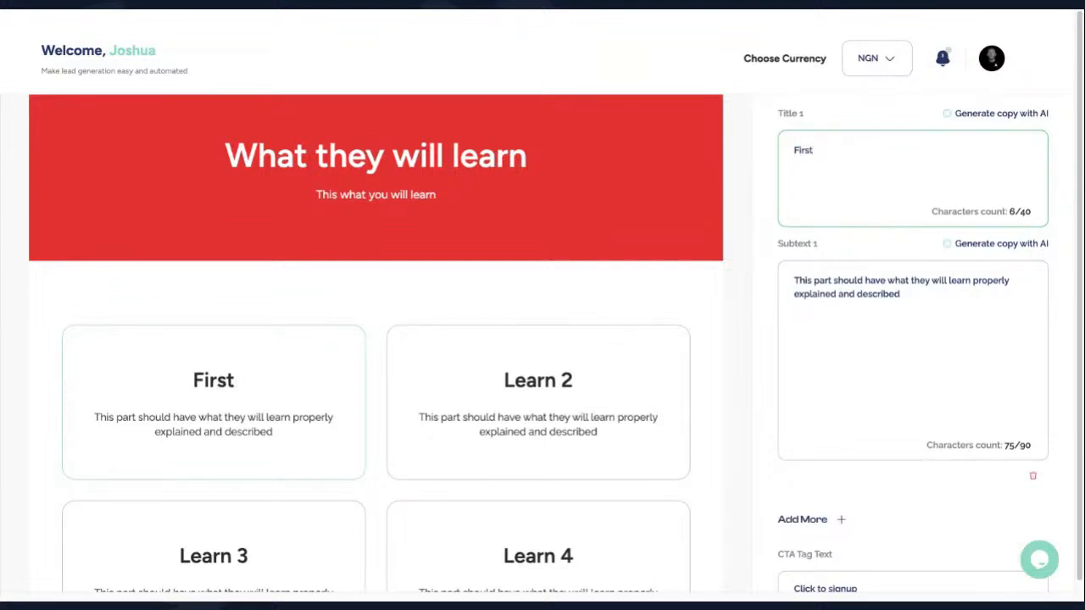
{"action": "type", "text": "Topic 1"}
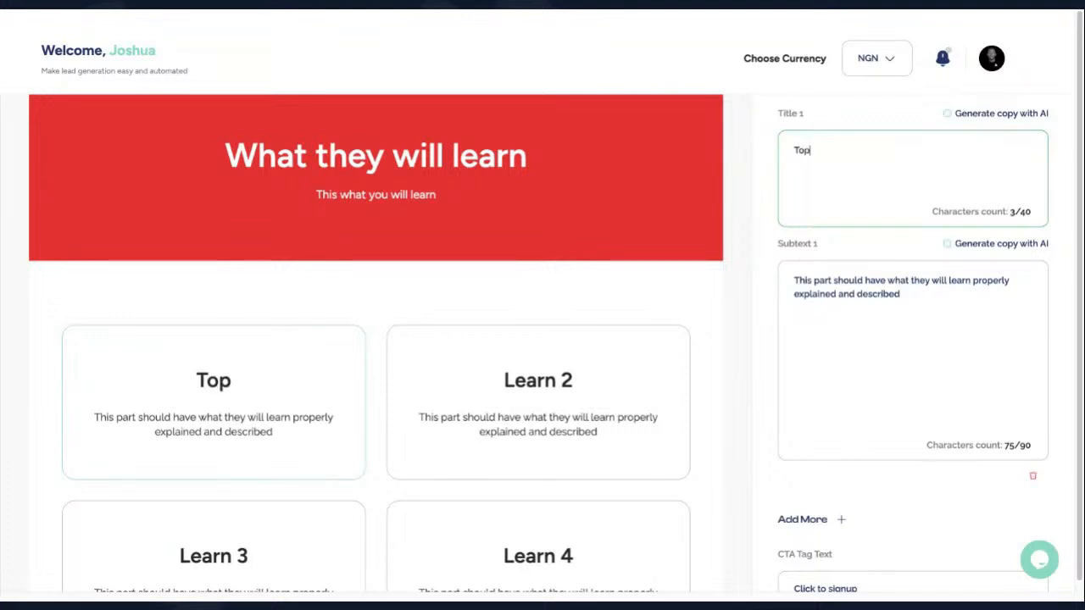
- Replace the first learning card's subtext with "Facebook and Instagram ads"
{"action": "left_click", "coordinate": [851, 295]}
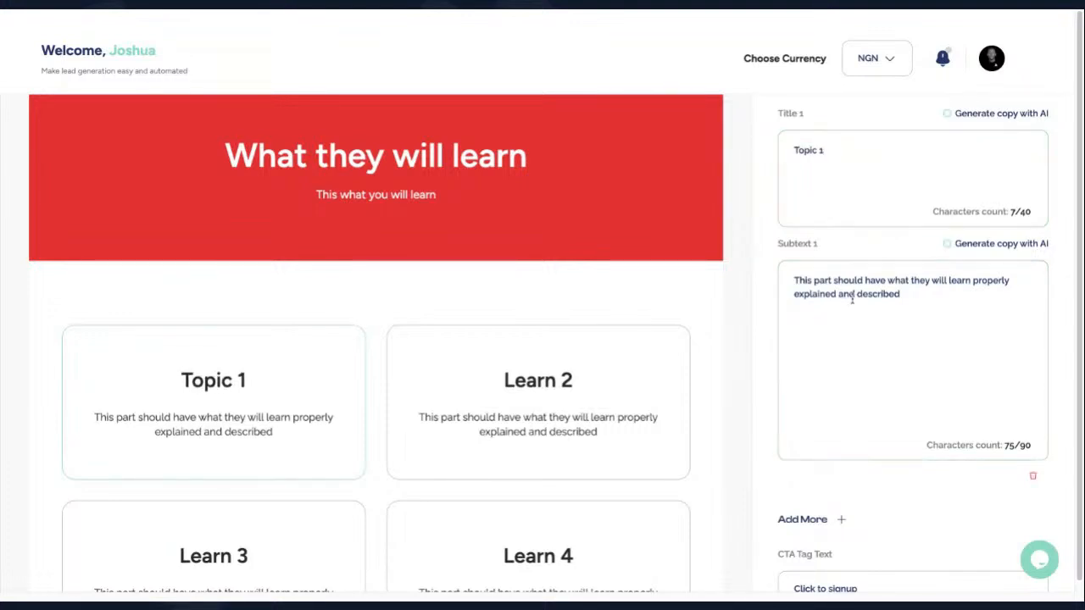
{"action": "left_click", "coordinate": [867, 347]}
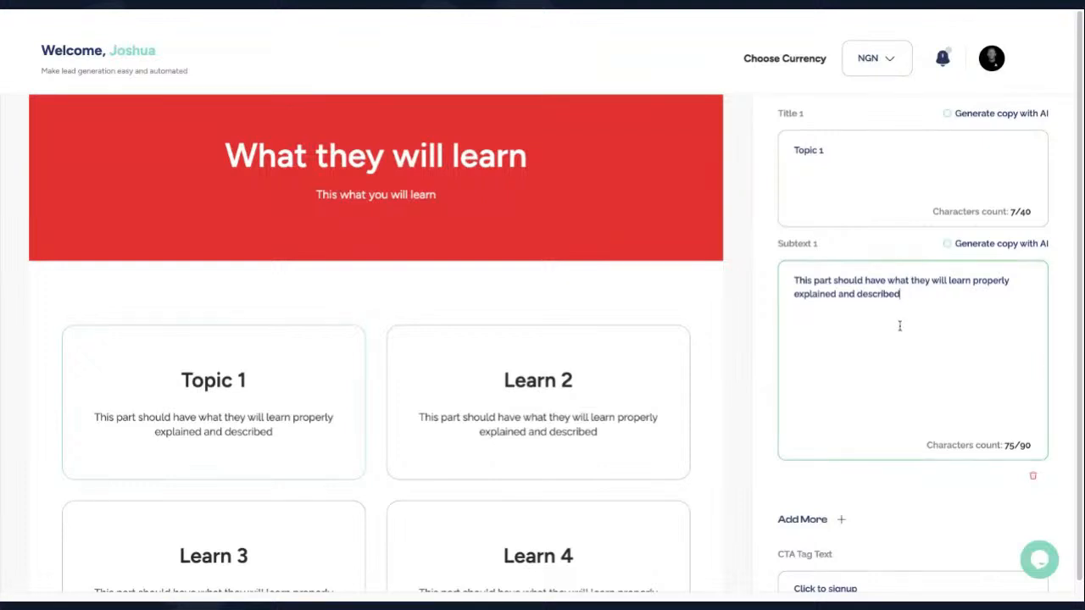
{"action": "key", "text": "ctrl+a"}
{"action": "type", "text": "Facebook an"}
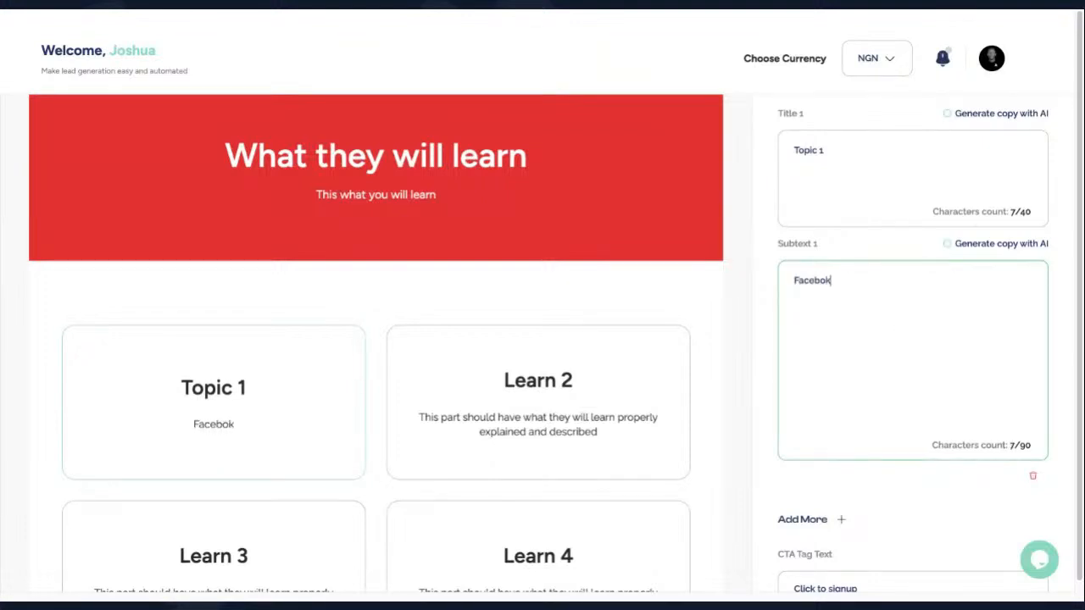
{"action": "type", "text": "d In"}
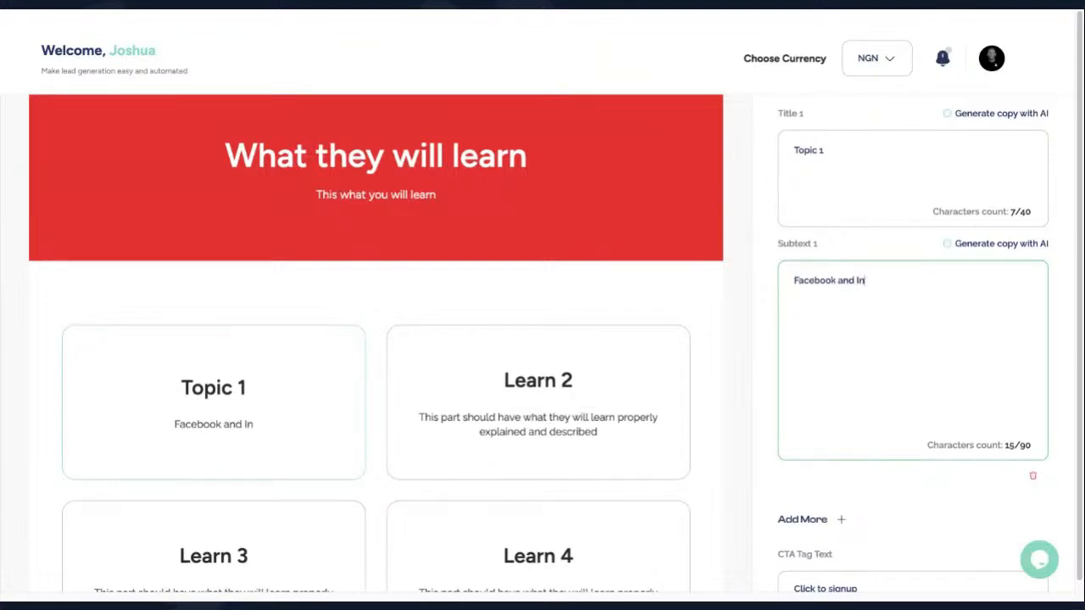
{"action": "type", "text": "stagram"}
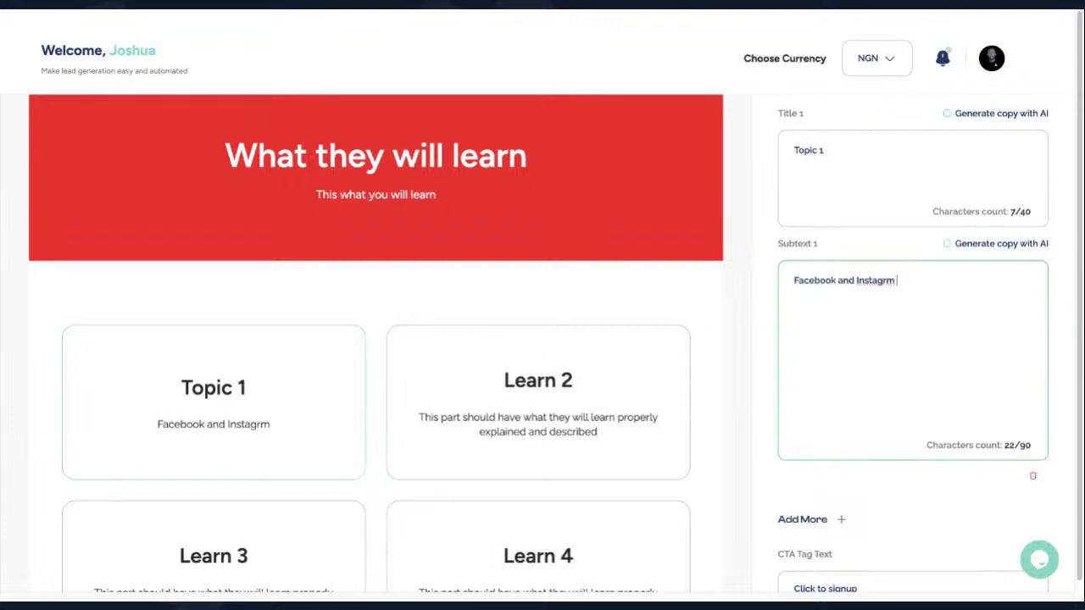
{"action": "key", "text": "BackSpace"}
{"action": "key", "text": "BackSpace"}
{"action": "key", "text": "BackSpace"}
{"action": "type", "text": "ram ads"}
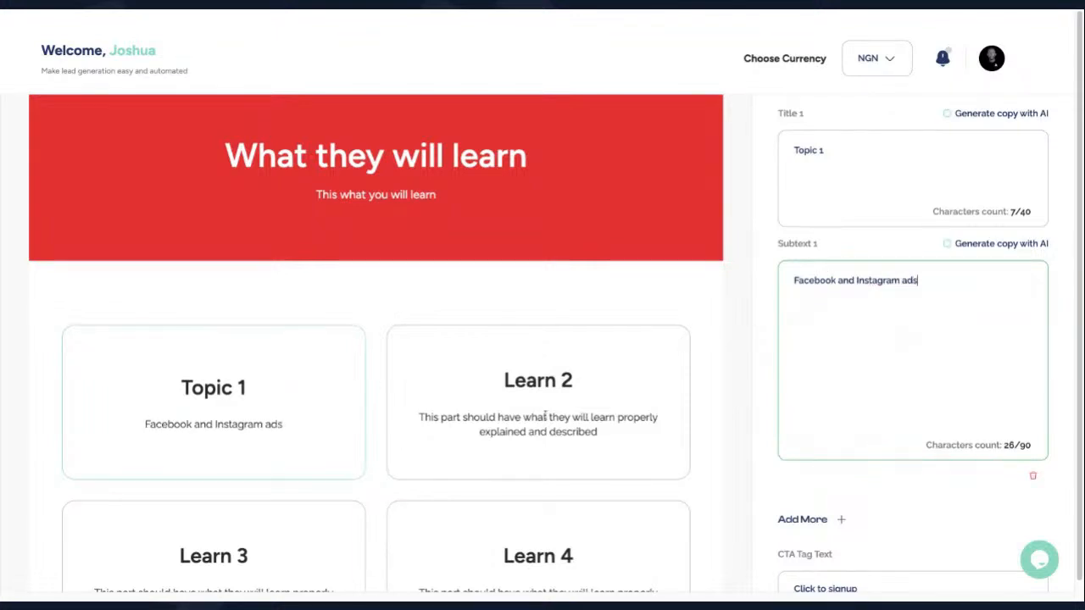
- Bring up the publish settings for the webinar page and set its page slug to "webinar"
{"action": "left_click", "coordinate": [627, 397]}
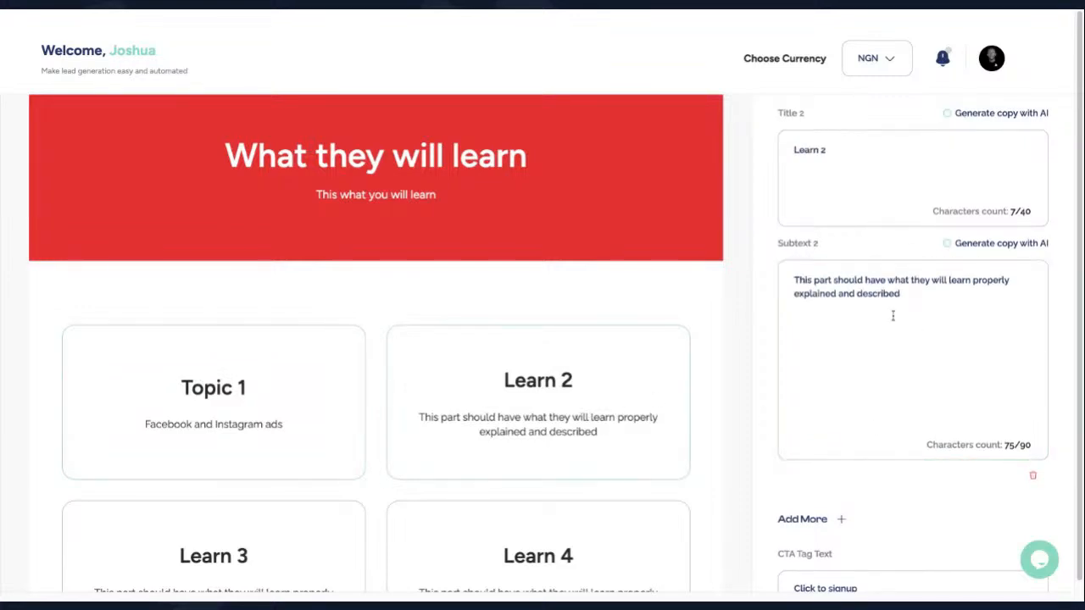
{"action": "scroll", "coordinate": [892, 315], "scroll_direction": "up", "scroll_amount": 1}
{"action": "scroll", "coordinate": [585, 313], "scroll_direction": "up", "scroll_amount": 10}
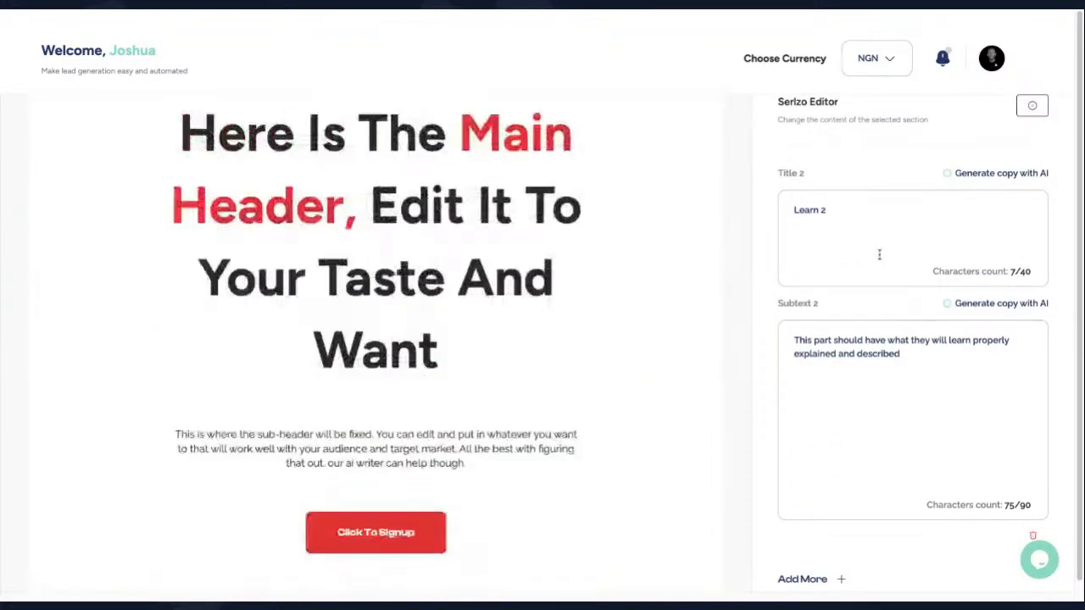
{"action": "scroll", "coordinate": [876, 251], "scroll_direction": "up", "scroll_amount": 2}
{"action": "left_click", "coordinate": [988, 128]}
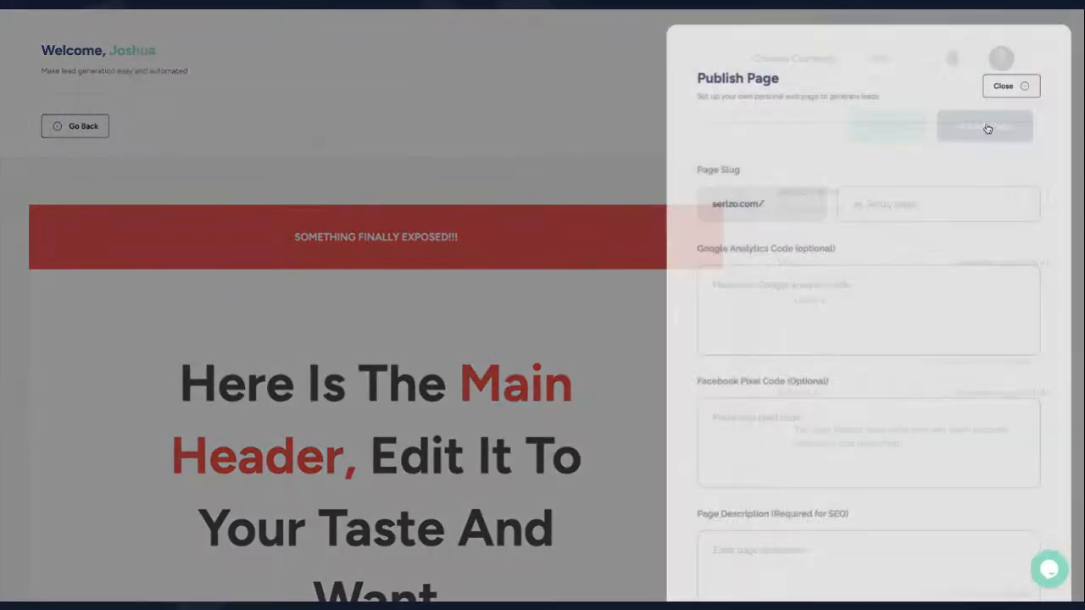
{"action": "left_click", "coordinate": [878, 197]}
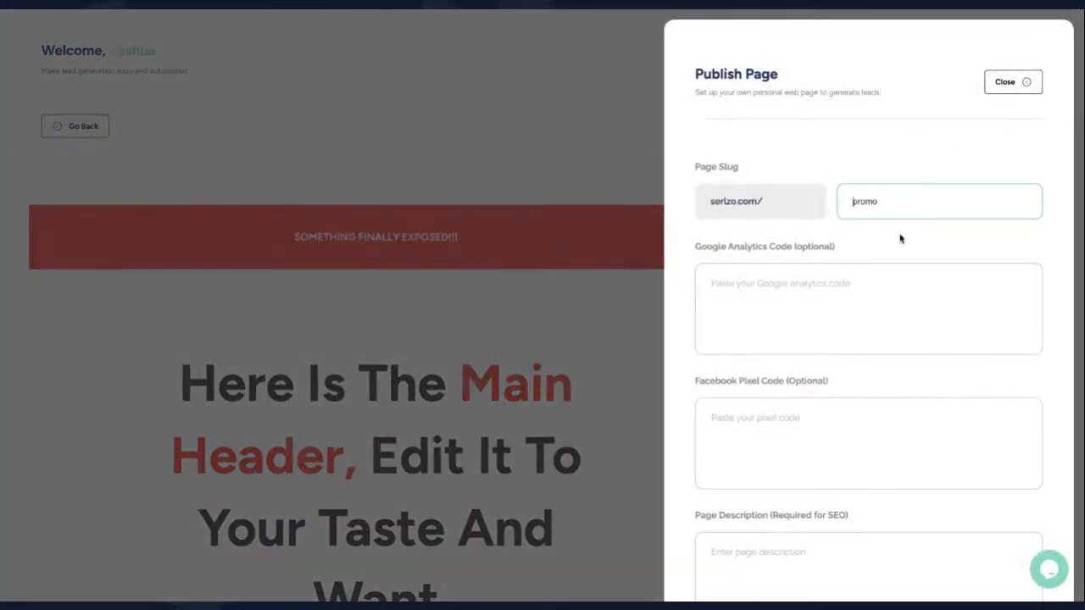
{"action": "type", "text": "webinar"}
- Leave the analytics and pixel codes blank, enter "Serlzo Webinar" as the page description, and publish the page
{"action": "left_click", "coordinate": [817, 282]}
{"action": "left_click", "coordinate": [787, 433]}
{"action": "scroll", "coordinate": [788, 433], "scroll_direction": "down", "scroll_amount": 3}
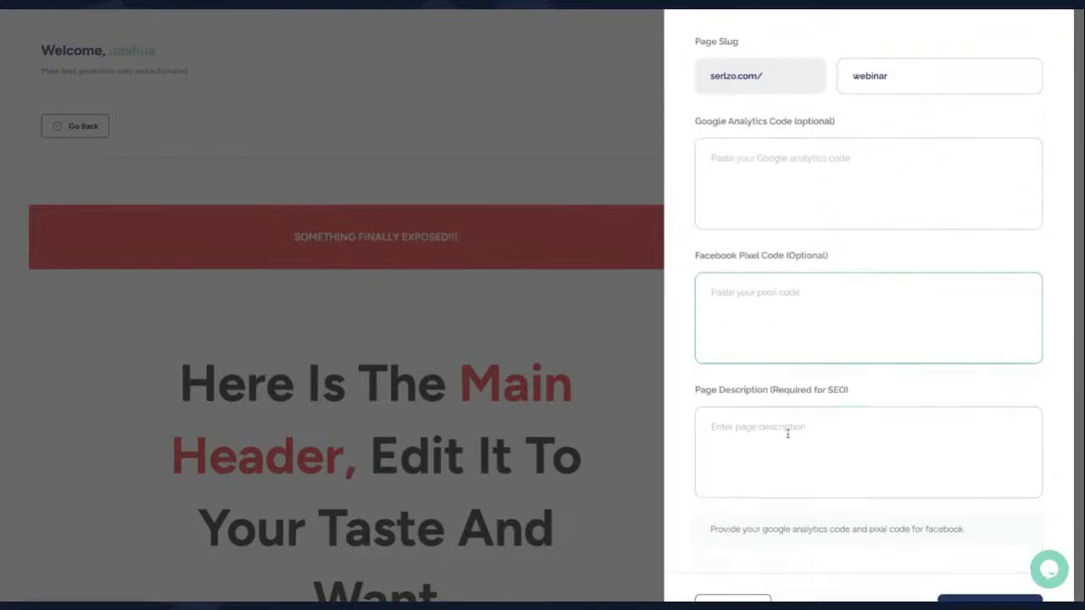
{"action": "left_click", "coordinate": [787, 370]}
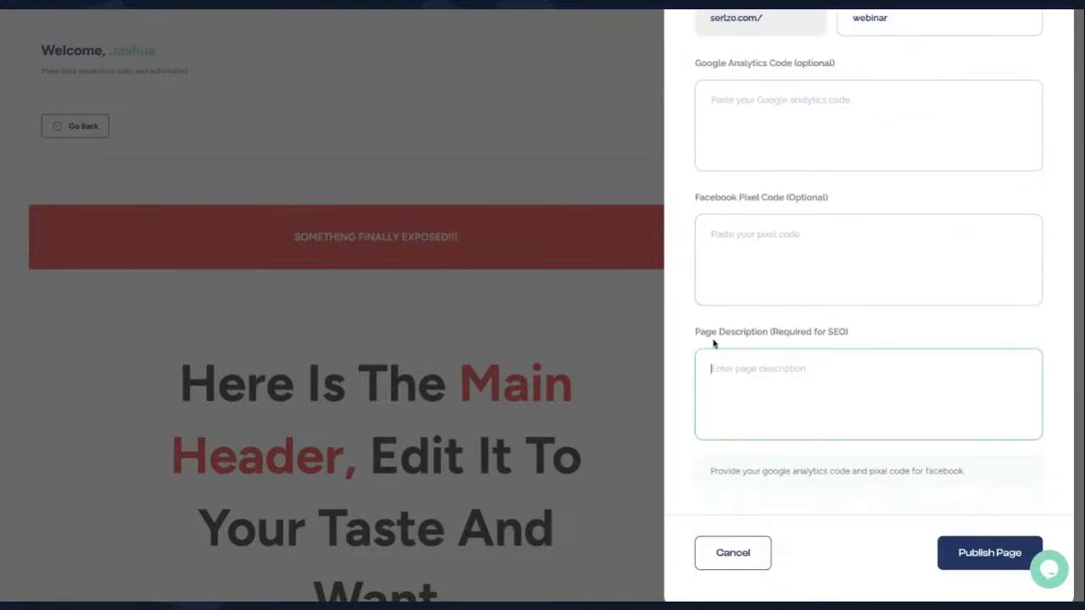
{"action": "left_click_drag", "start_coordinate": [695, 331], "coordinate": [826, 332]}
{"action": "left_click", "coordinate": [777, 387]}
{"action": "type", "text": "Serlzo Wb"}
{"action": "key", "text": "BackSpace"}
{"action": "type", "text": "ebinar"}
{"action": "left_click", "coordinate": [969, 553]}
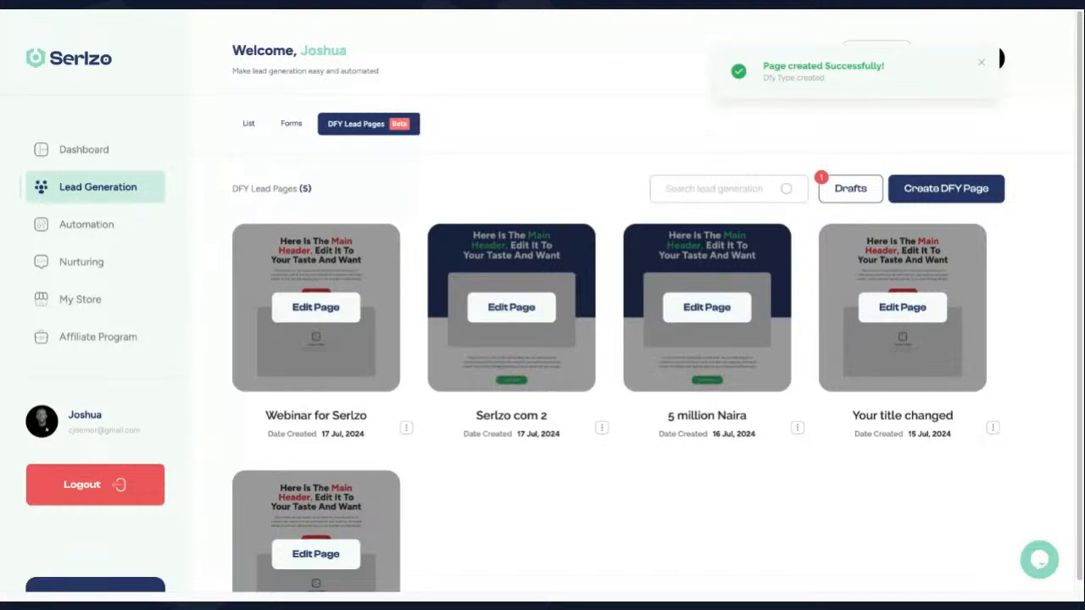
- View the published "Webinar for Serlzo" page and look over its header, video and learning section
{"action": "left_click", "coordinate": [405, 430]}
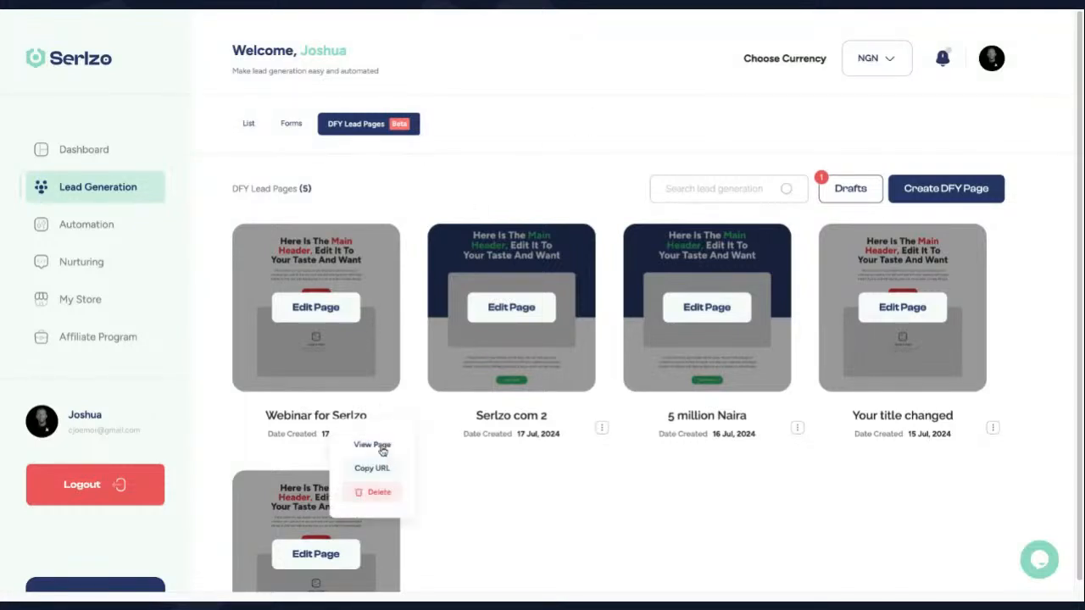
{"action": "left_click", "coordinate": [383, 450]}
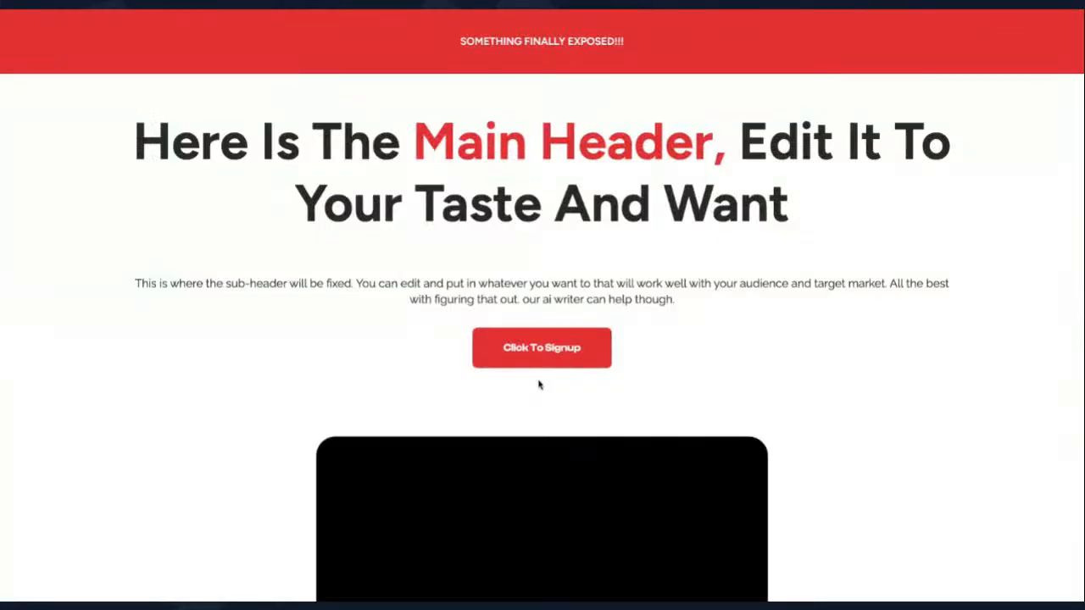
{"action": "scroll", "coordinate": [538, 385], "scroll_direction": "down", "scroll_amount": 7}
{"action": "scroll", "coordinate": [538, 298], "scroll_direction": "up", "scroll_amount": 6}
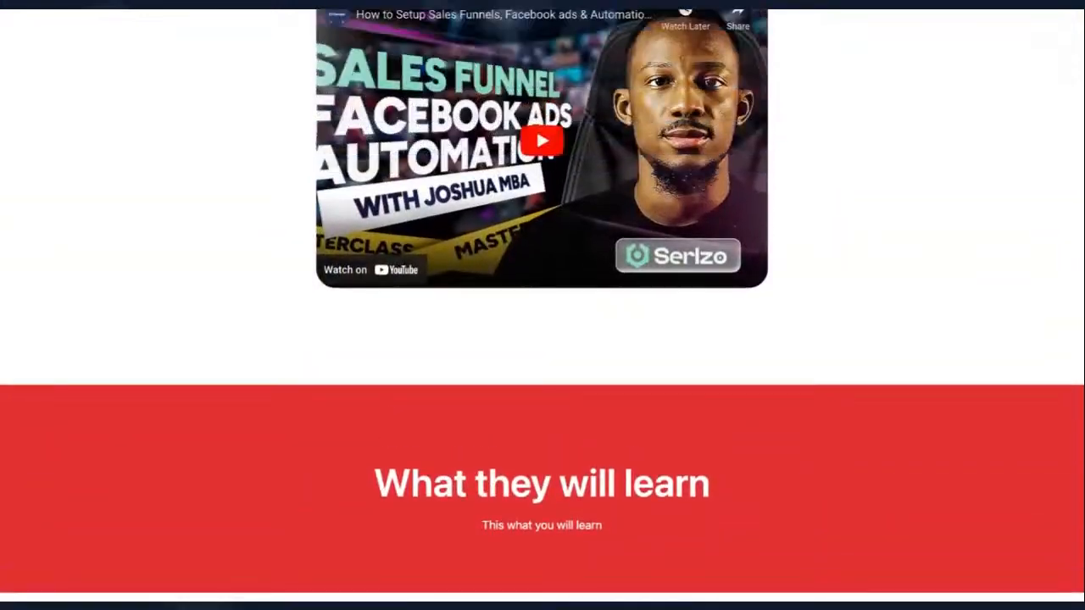
{"action": "scroll", "coordinate": [538, 297], "scroll_direction": "up", "scroll_amount": 1}
- Check the signup form from both signup buttons, under the sub-header and below the learning cards, closing it each time
{"action": "left_click", "coordinate": [539, 289]}
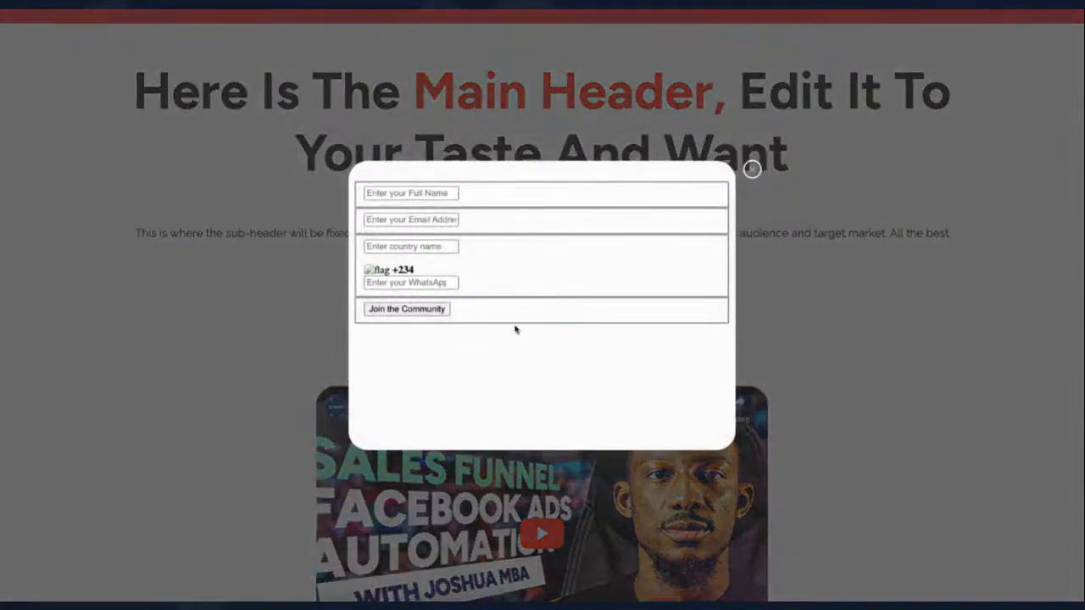
{"action": "left_click", "coordinate": [817, 300]}
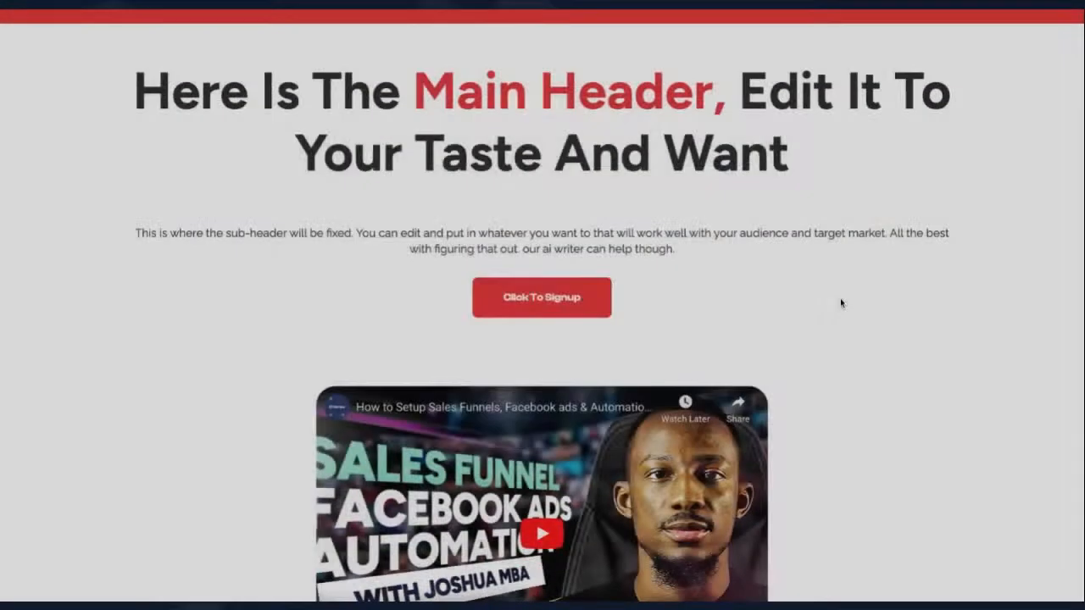
{"action": "scroll", "coordinate": [695, 435], "scroll_direction": "down", "scroll_amount": 3}
{"action": "scroll", "coordinate": [695, 436], "scroll_direction": "down", "scroll_amount": 5}
{"action": "left_click", "coordinate": [560, 510]}
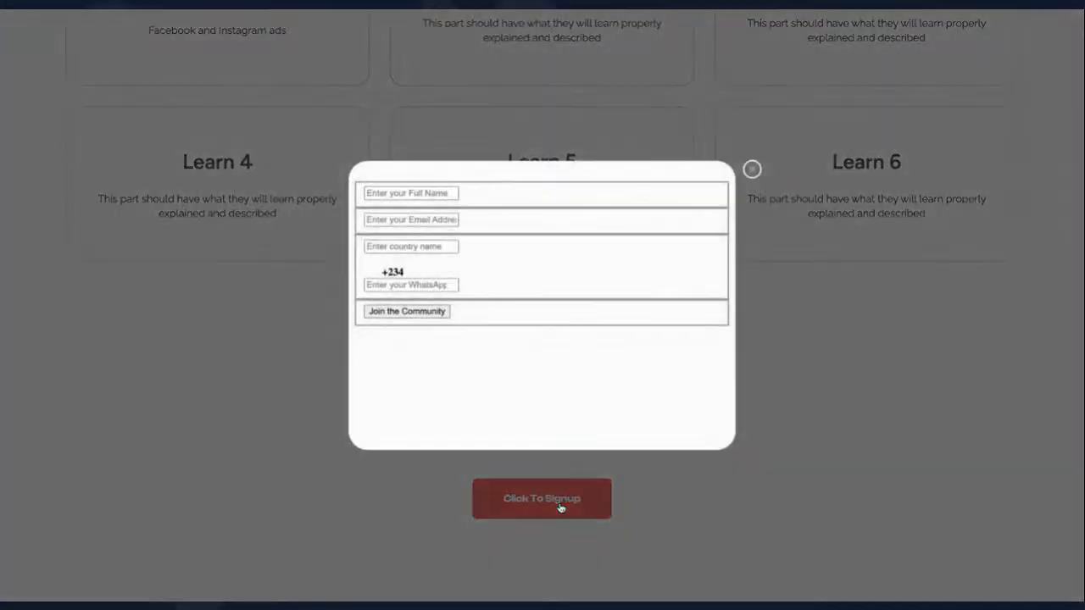
{"action": "left_click", "coordinate": [753, 170]}
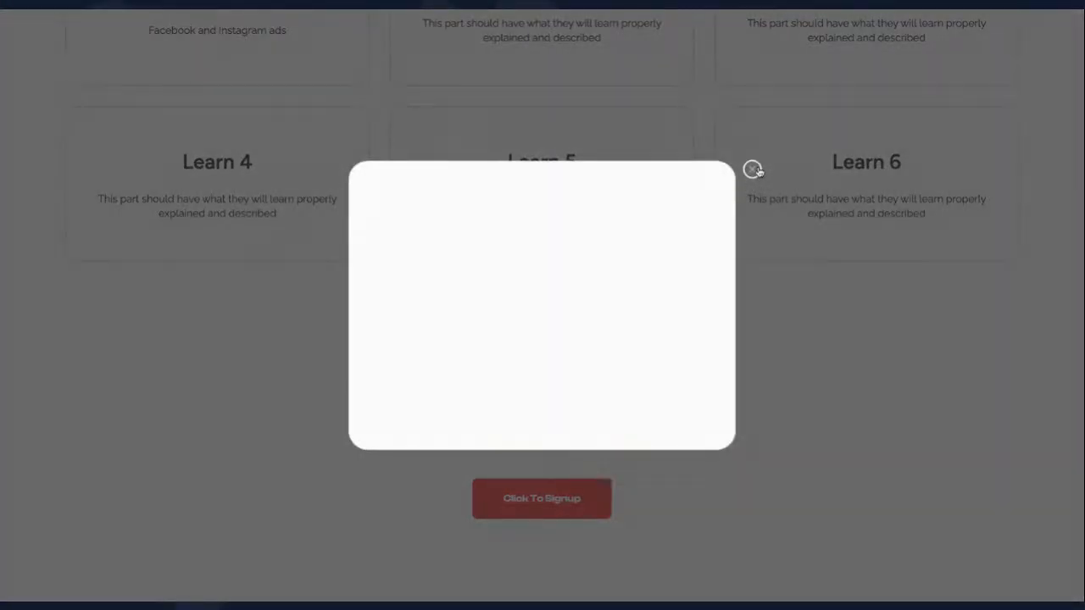
- Examine the published webinar page's layout at mobile width and again at desktop width
{"action": "scroll", "coordinate": [763, 301], "scroll_direction": "up", "scroll_amount": 12}
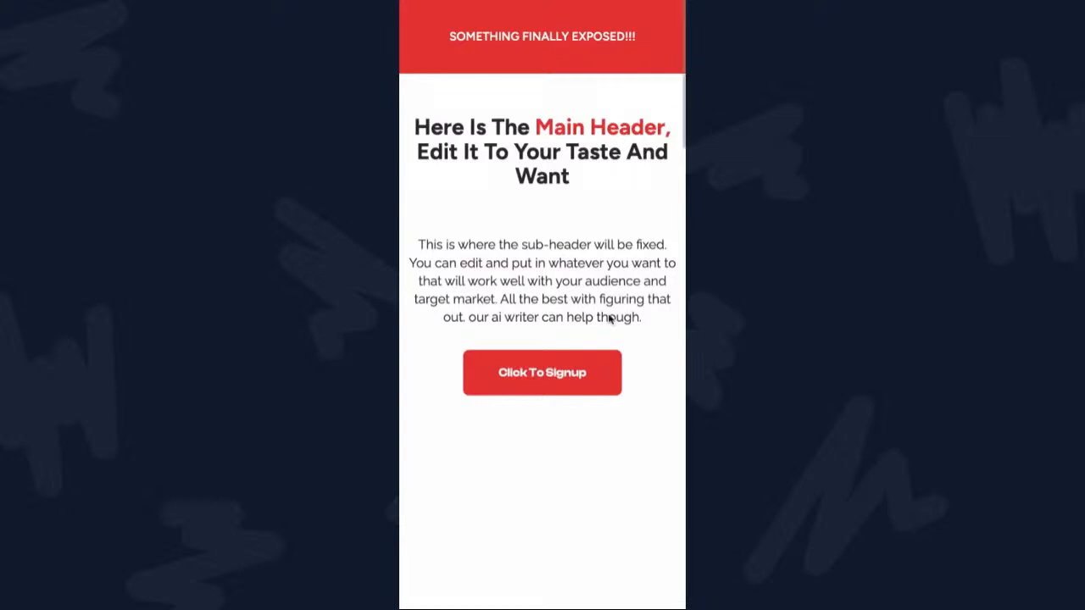
{"action": "scroll", "coordinate": [608, 318], "scroll_direction": "down", "scroll_amount": 3}
{"action": "scroll", "coordinate": [608, 319], "scroll_direction": "up", "scroll_amount": 1}
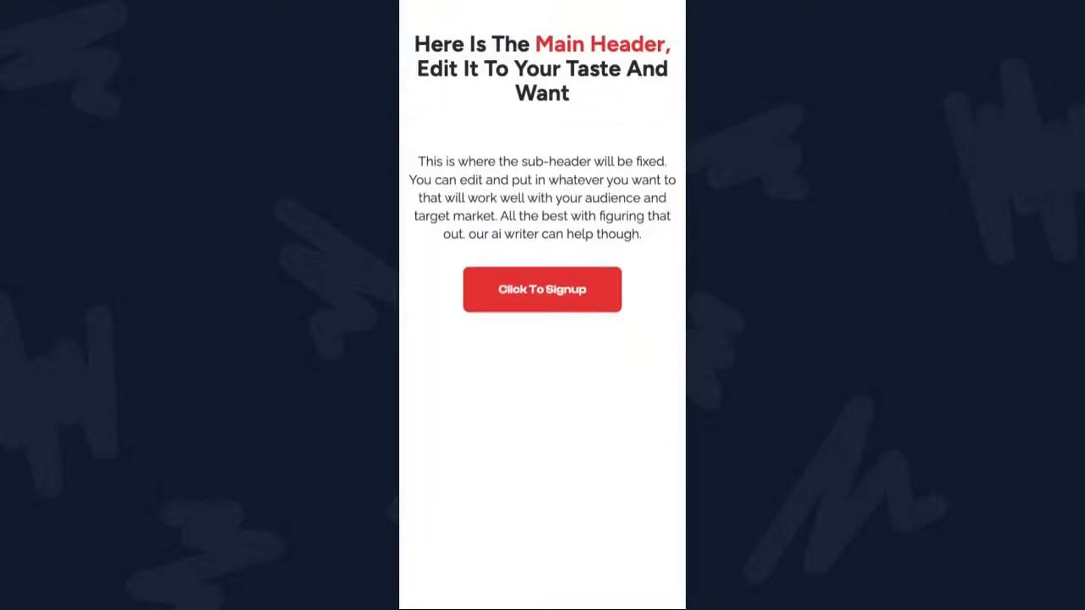
{"action": "scroll", "coordinate": [609, 319], "scroll_direction": "down", "scroll_amount": 10}
{"action": "scroll", "coordinate": [613, 266], "scroll_direction": "up", "scroll_amount": 10}
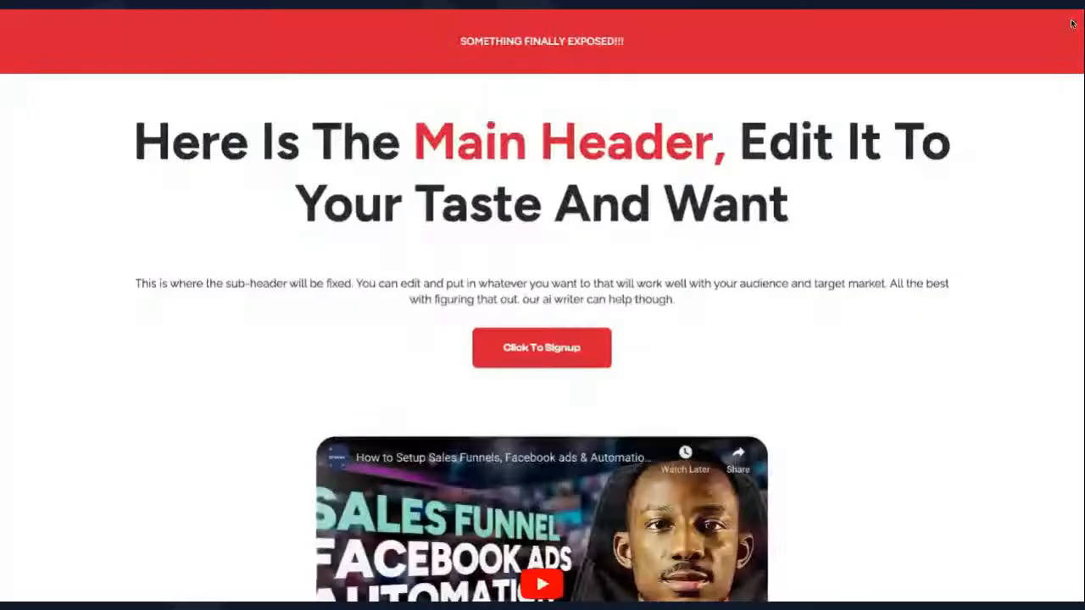
{"action": "scroll", "coordinate": [790, 274], "scroll_direction": "down", "scroll_amount": 3}
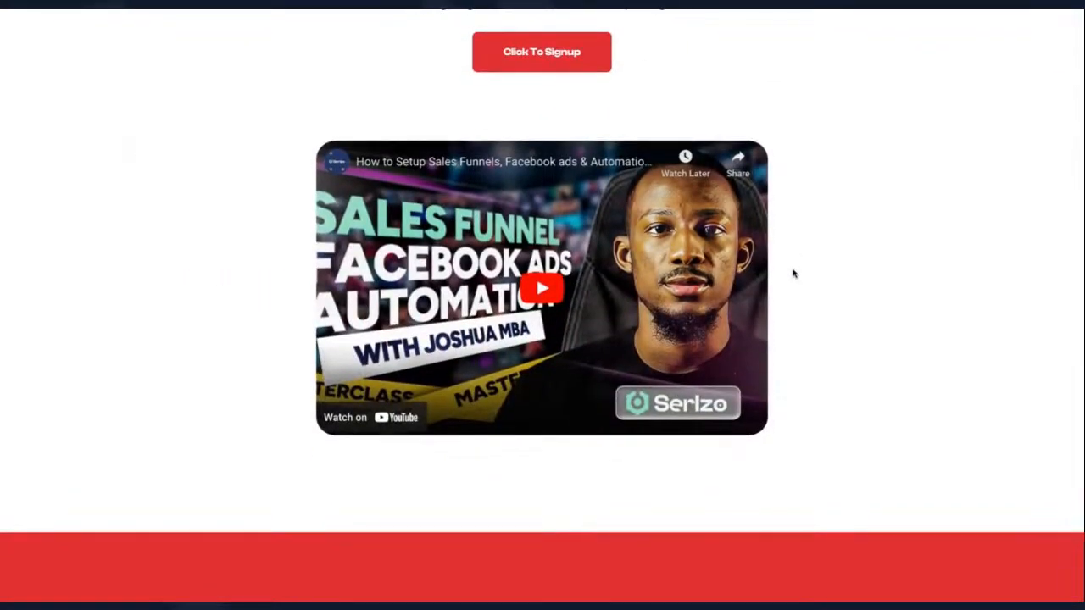